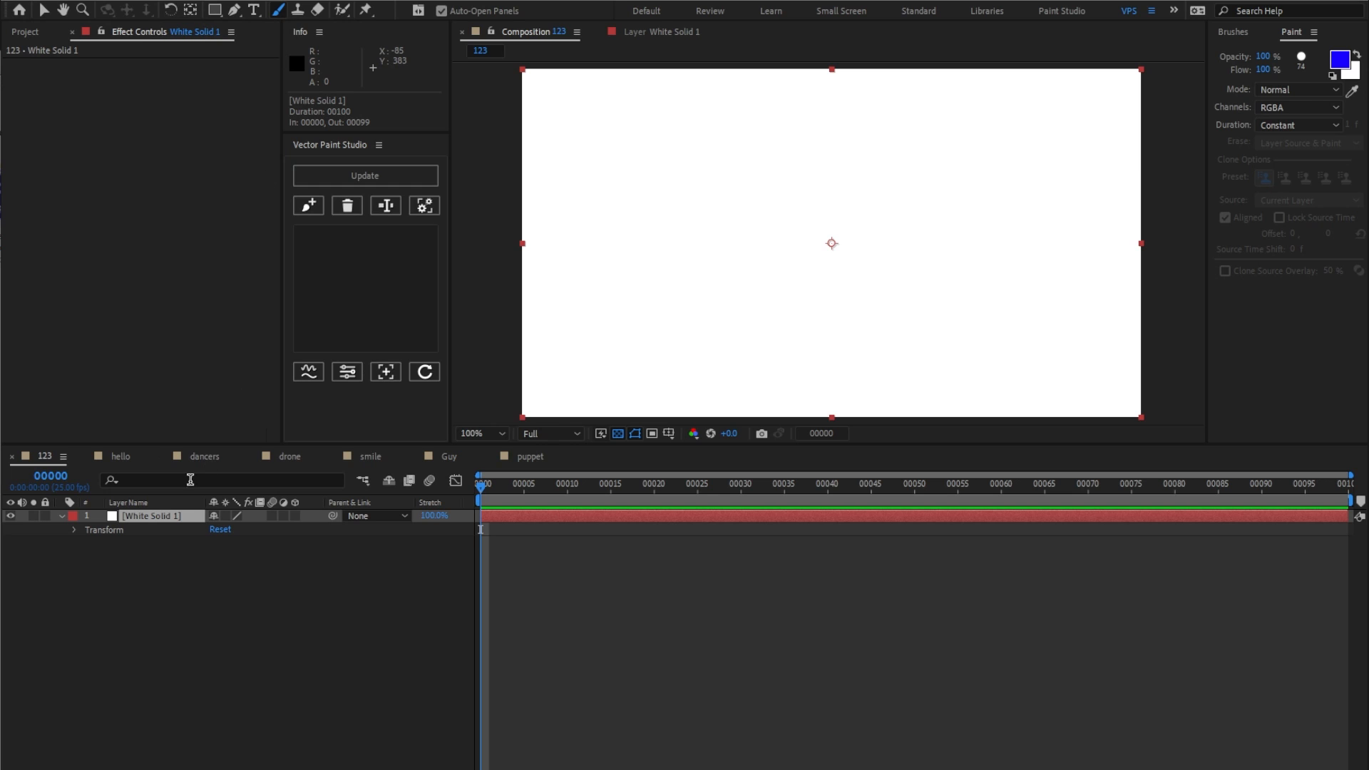
Open the White Solid 1 layer for painting and brush the digits 1, 2 and 3 side by side in blue.
{"action": "double_click", "coordinate": [158, 517]}
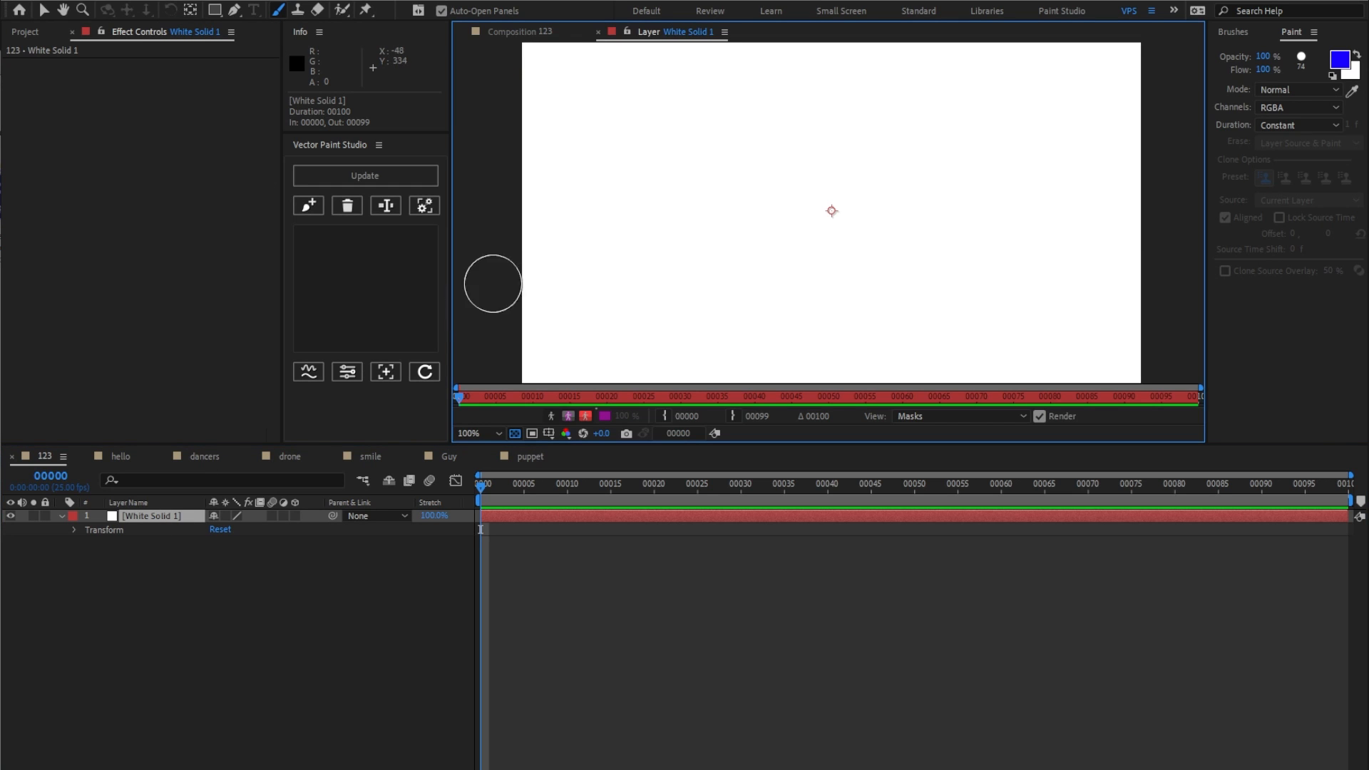
{"action": "left_click_drag", "start_coordinate": [616, 110], "coordinate": [606, 110]}
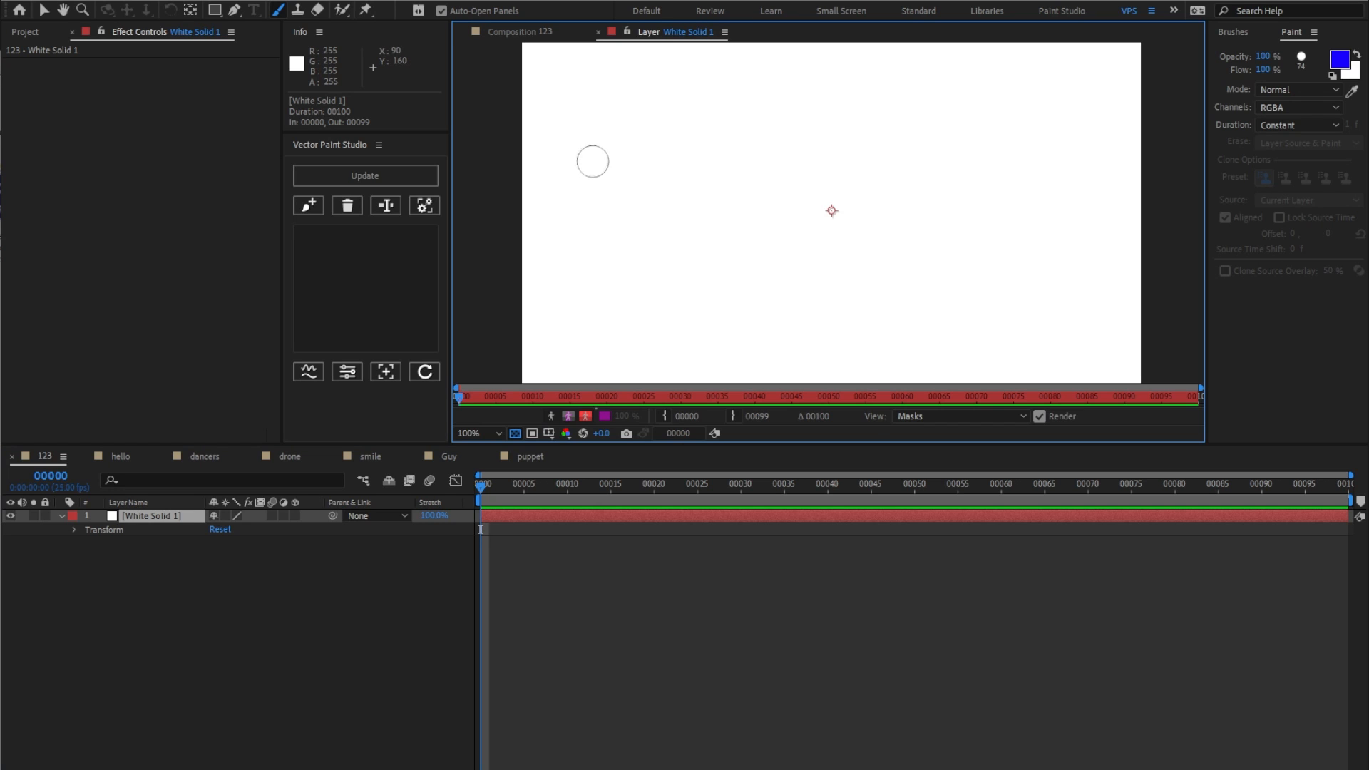
{"action": "mouse_move", "coordinate": [596, 158]}
{"action": "left_mouse_down"}
{"action": "mouse_move", "coordinate": [644, 98]}
{"action": "mouse_move", "coordinate": [646, 257]}
{"action": "mouse_move", "coordinate": [697, 256]}
{"action": "left_mouse_up"}
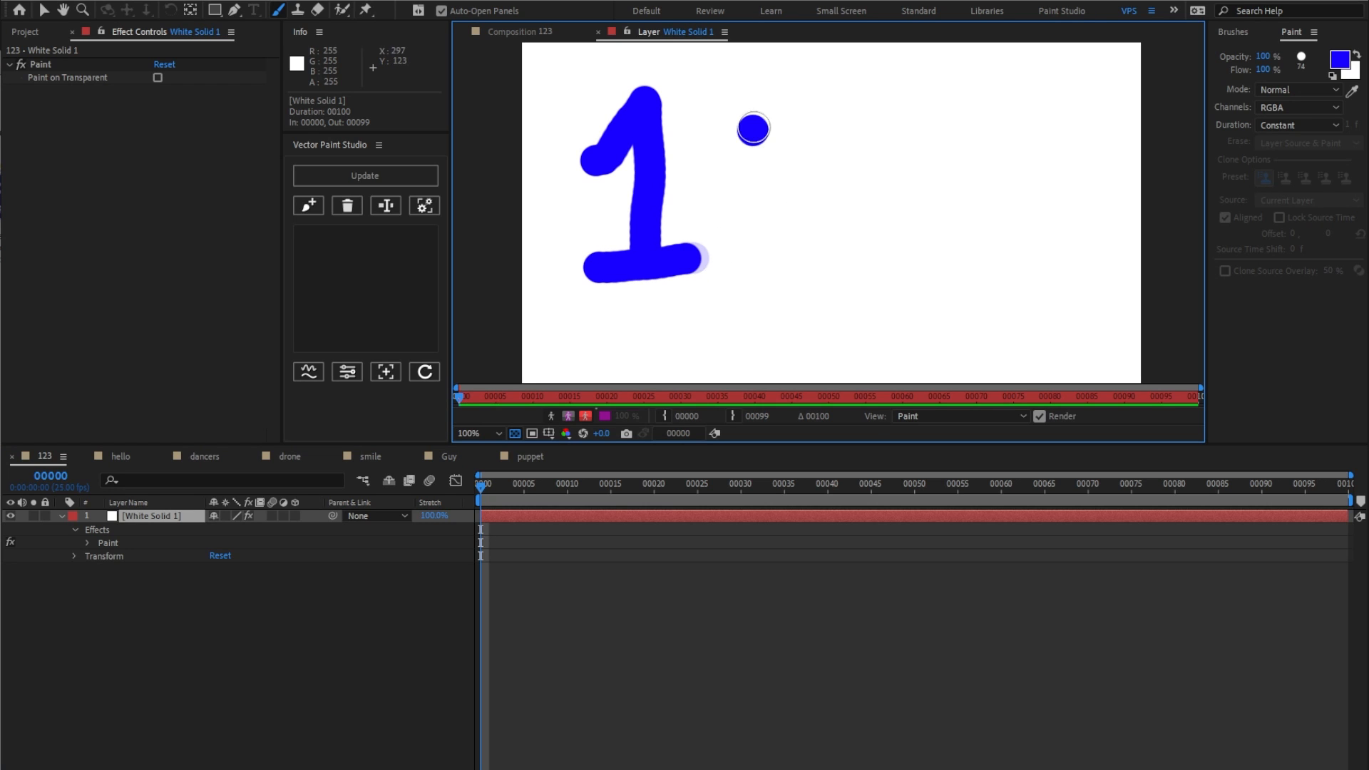
{"action": "mouse_move", "coordinate": [751, 128]}
{"action": "left_mouse_down"}
{"action": "mouse_move", "coordinate": [851, 174]}
{"action": "mouse_move", "coordinate": [767, 257]}
{"action": "mouse_move", "coordinate": [910, 259]}
{"action": "left_mouse_up"}
{"action": "mouse_move", "coordinate": [895, 114]}
{"action": "left_mouse_down"}
{"action": "mouse_move", "coordinate": [946, 179]}
{"action": "mouse_move", "coordinate": [968, 185]}
{"action": "mouse_move", "coordinate": [967, 282]}
{"action": "left_mouse_up"}
Group all four brush strokes of the Paint effect in Vector Paint Studio under the name 123.
{"action": "left_click", "coordinate": [85, 544]}
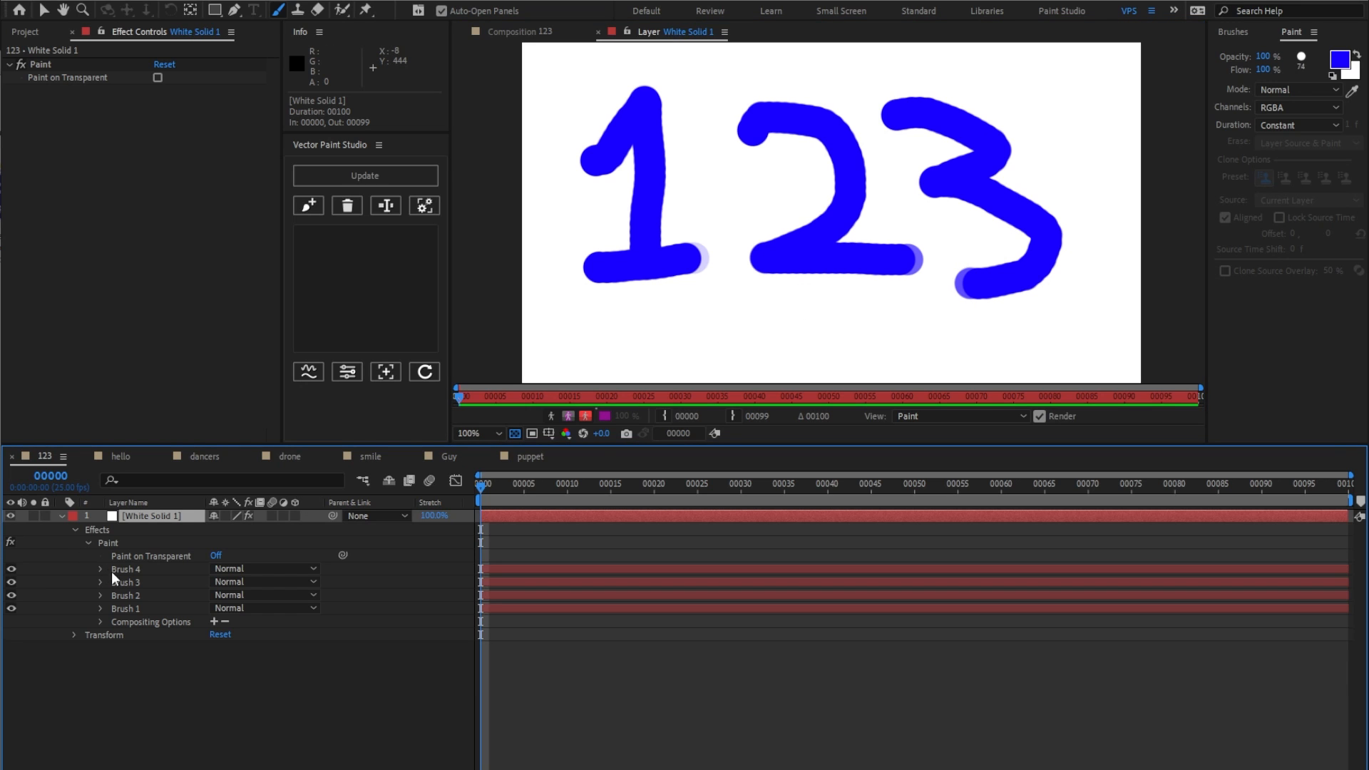
{"action": "left_click", "coordinate": [133, 570]}
{"action": "left_click", "coordinate": [132, 609], "text": "shift"}
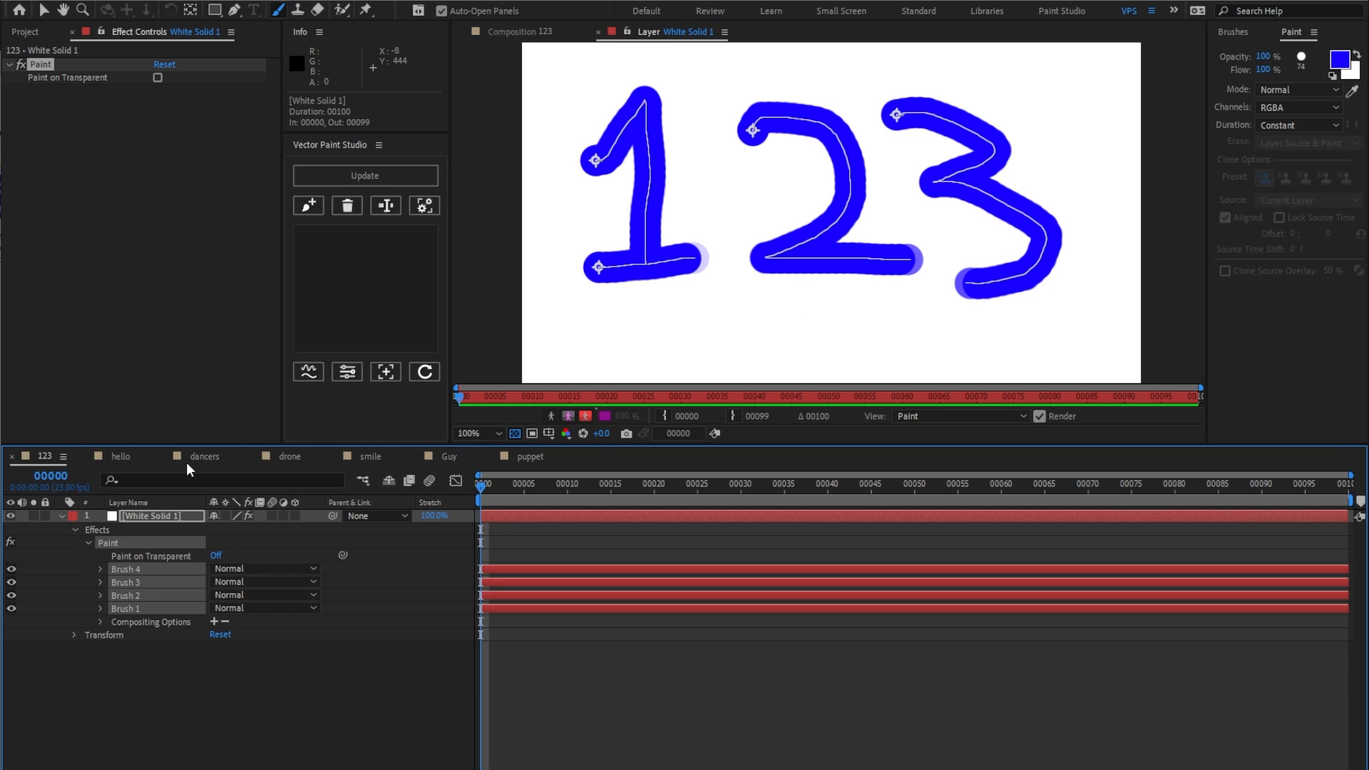
{"action": "left_click", "coordinate": [309, 205]}
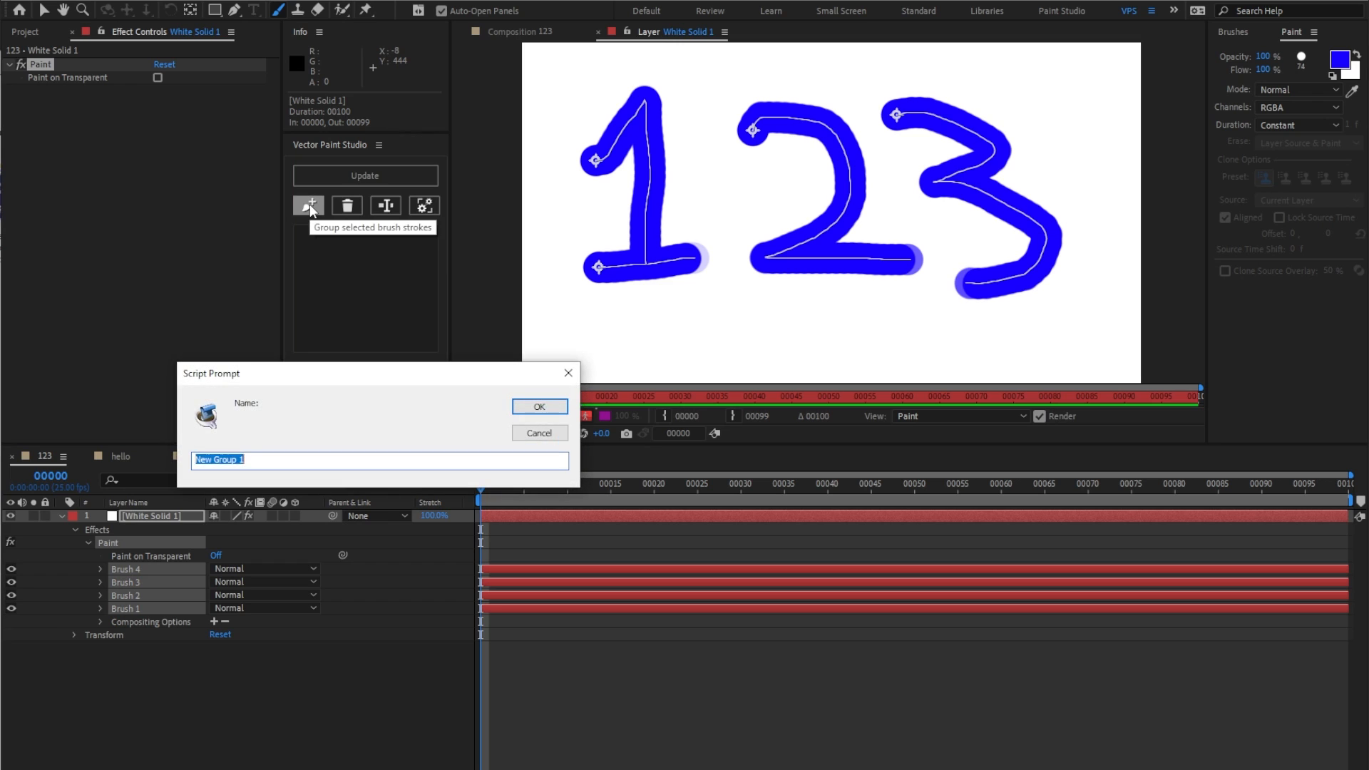
{"action": "type", "text": "123"}
{"action": "key", "text": "Return"}
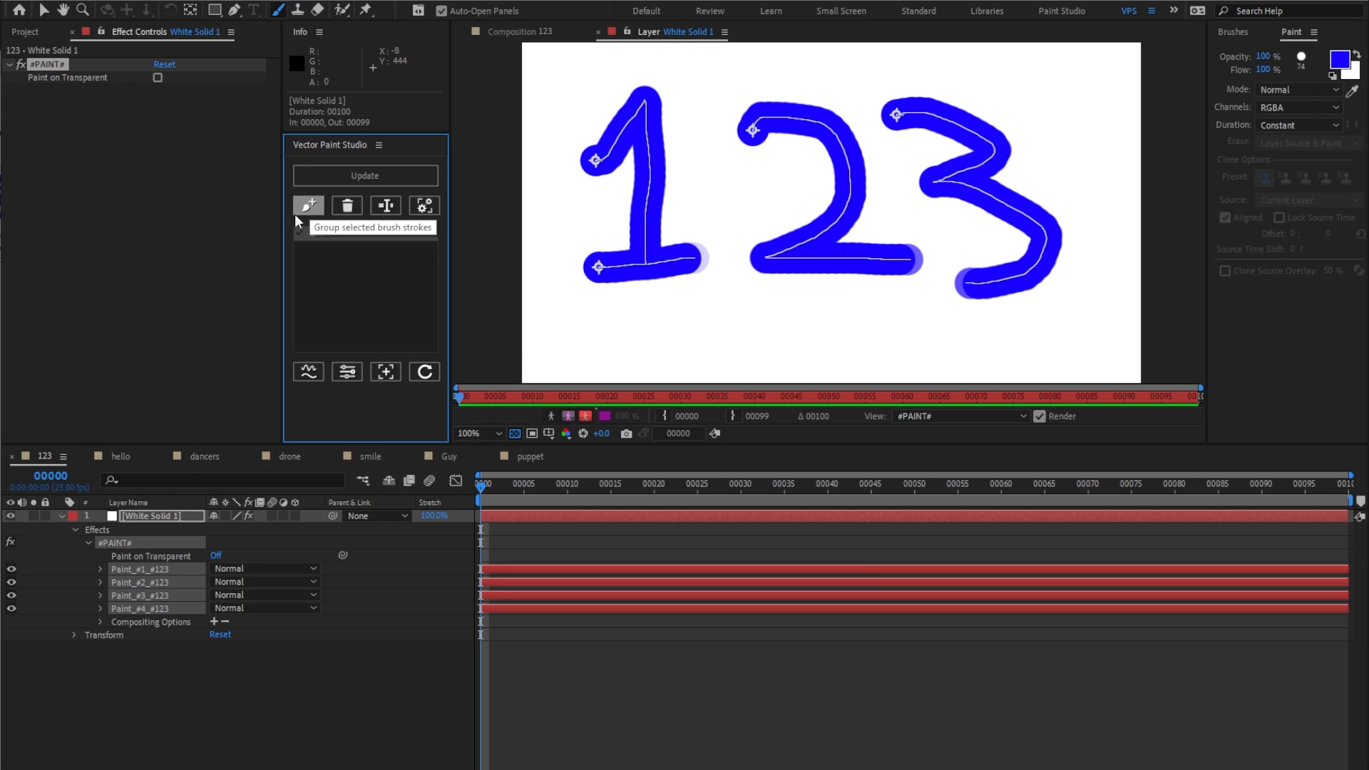
Return to the composition view, hide the strokes of group 123 and show them again.
{"action": "left_click", "coordinate": [543, 30]}
{"action": "left_click", "coordinate": [331, 260]}
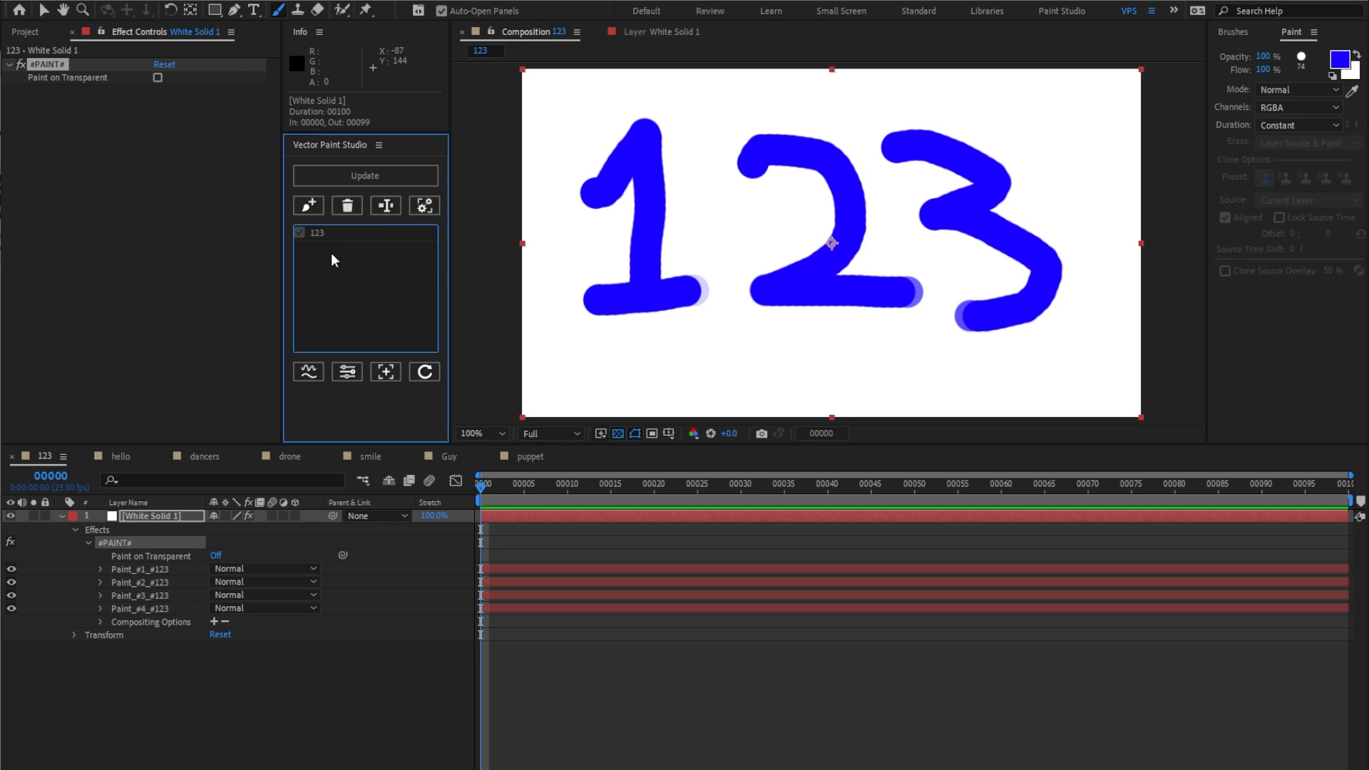
{"action": "left_click", "coordinate": [321, 233]}
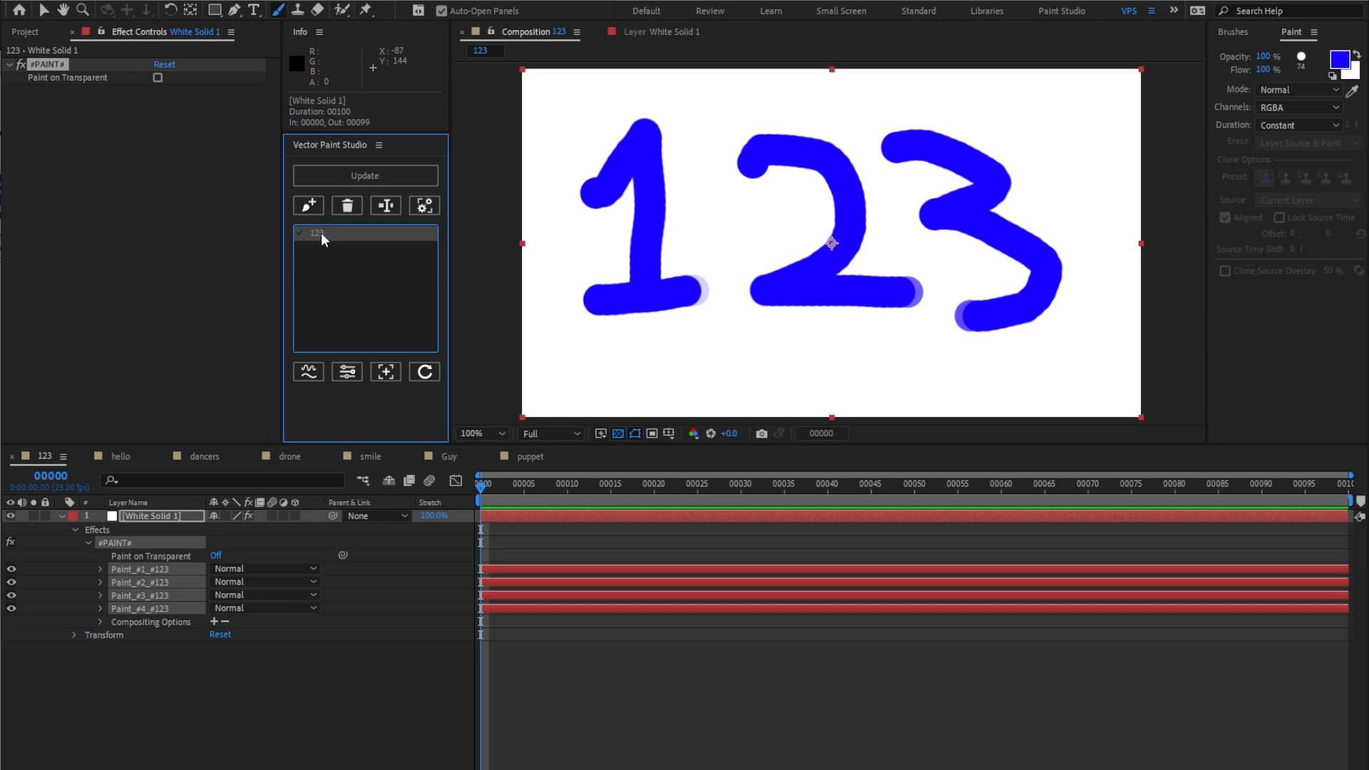
{"action": "left_click", "coordinate": [314, 233]}
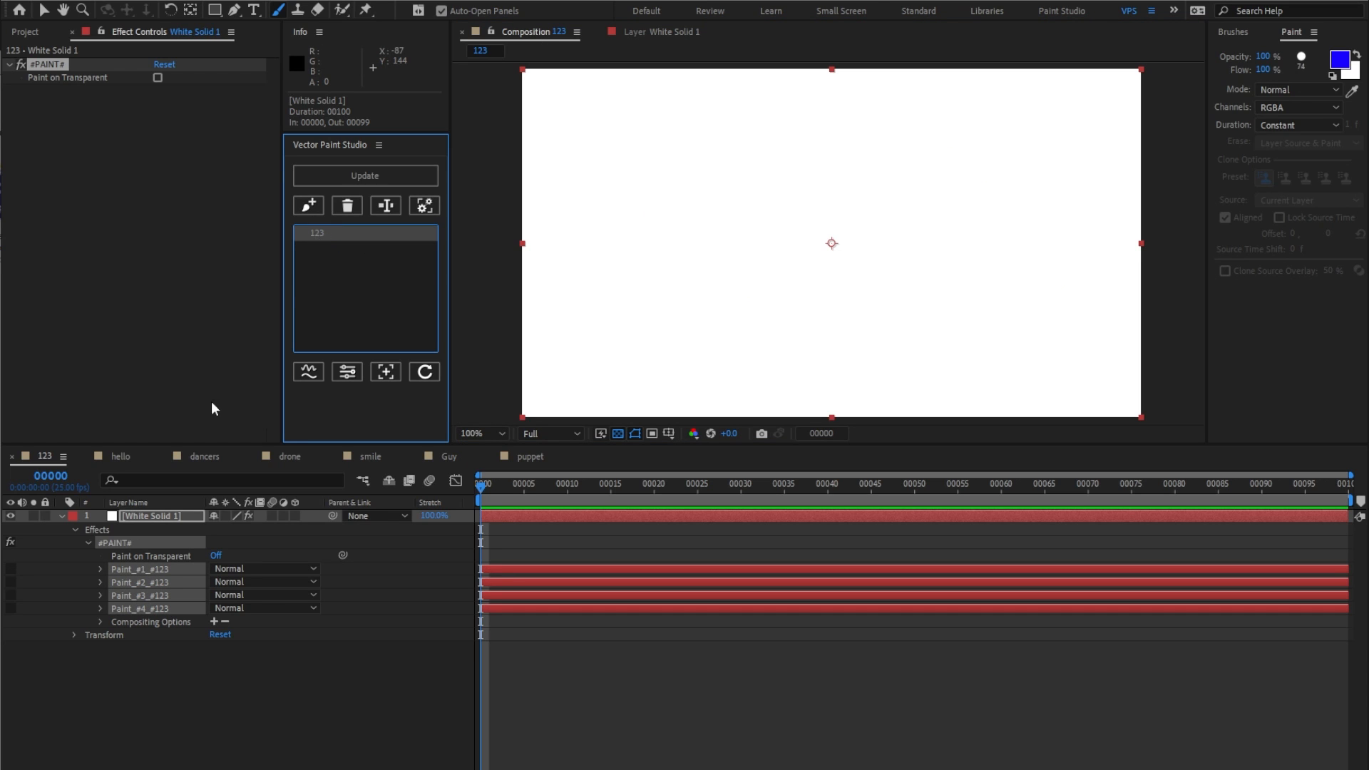
{"action": "left_click", "coordinate": [319, 233]}
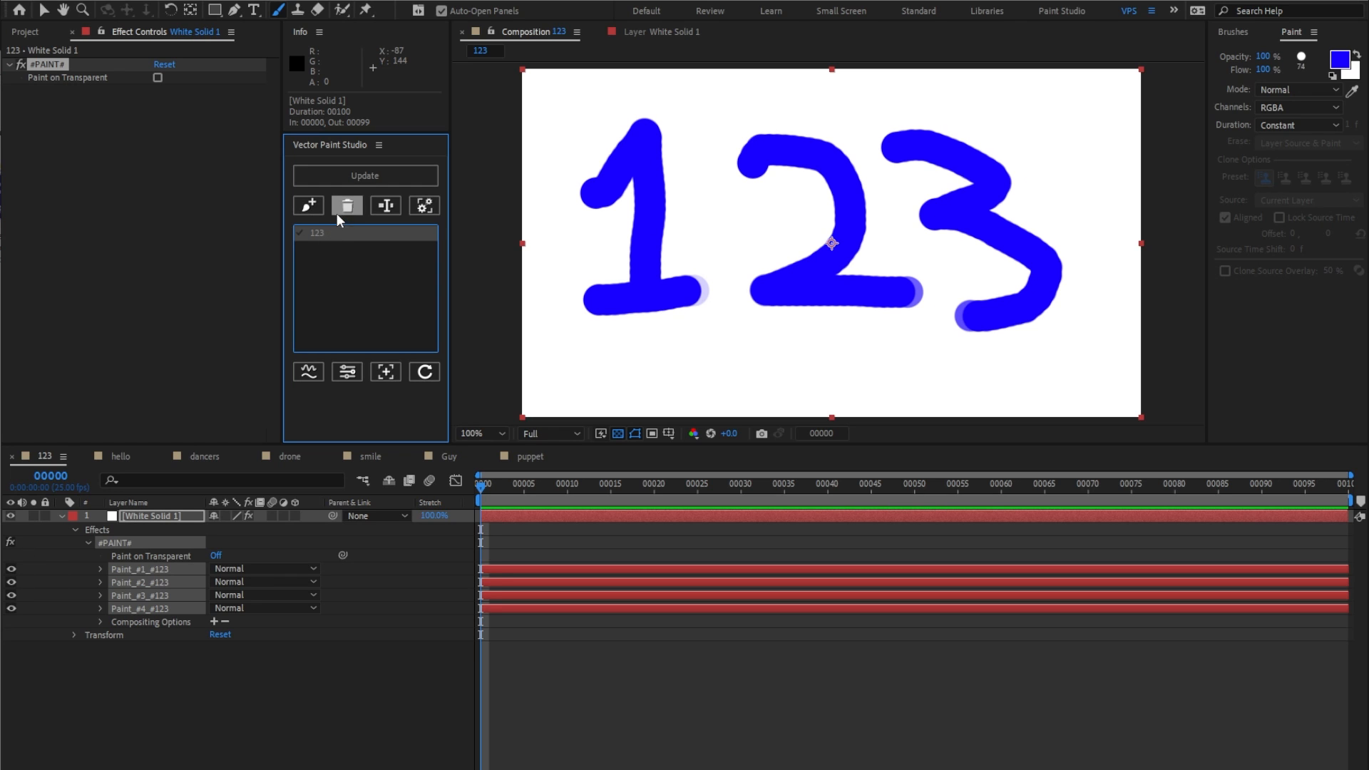
Remove only the data of group 123, and undo the removal, refreshing the group list.
{"action": "left_click", "coordinate": [341, 206]}
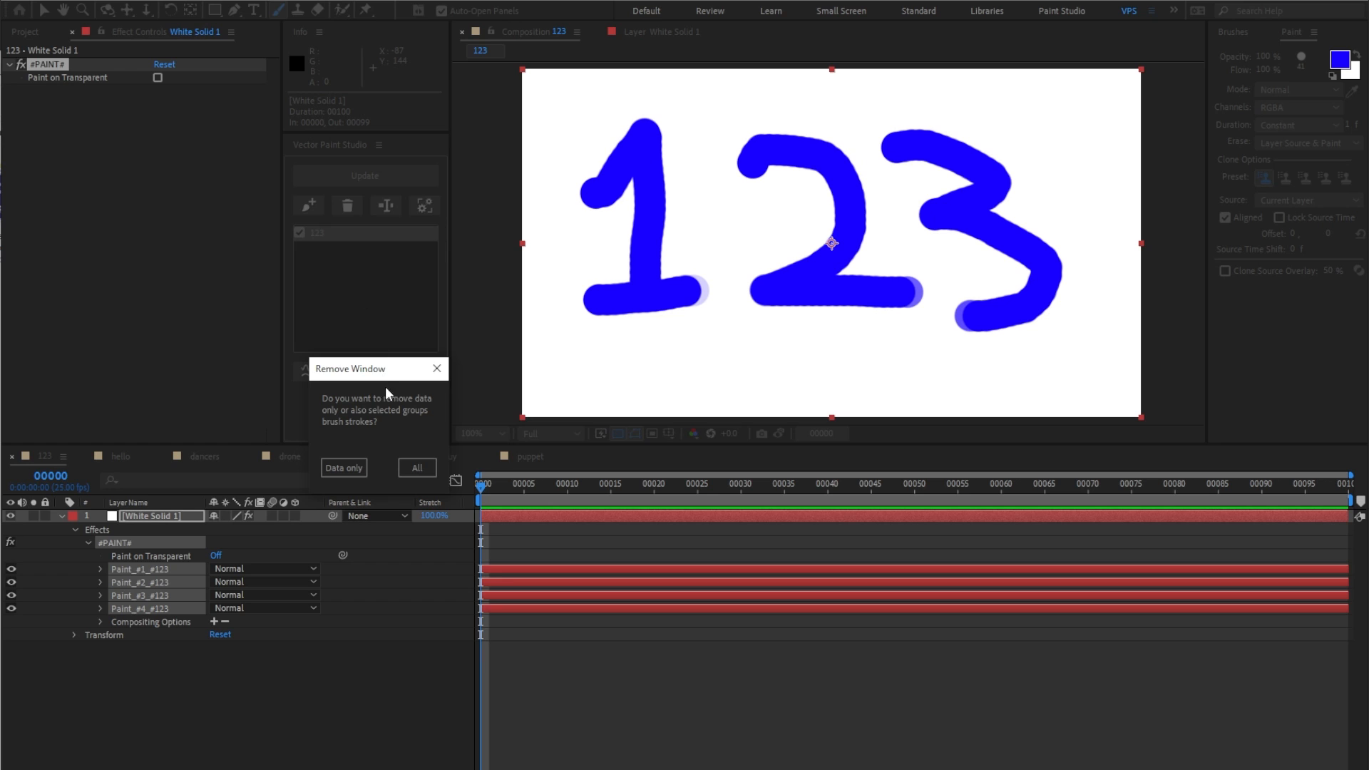
{"action": "left_click", "coordinate": [354, 469]}
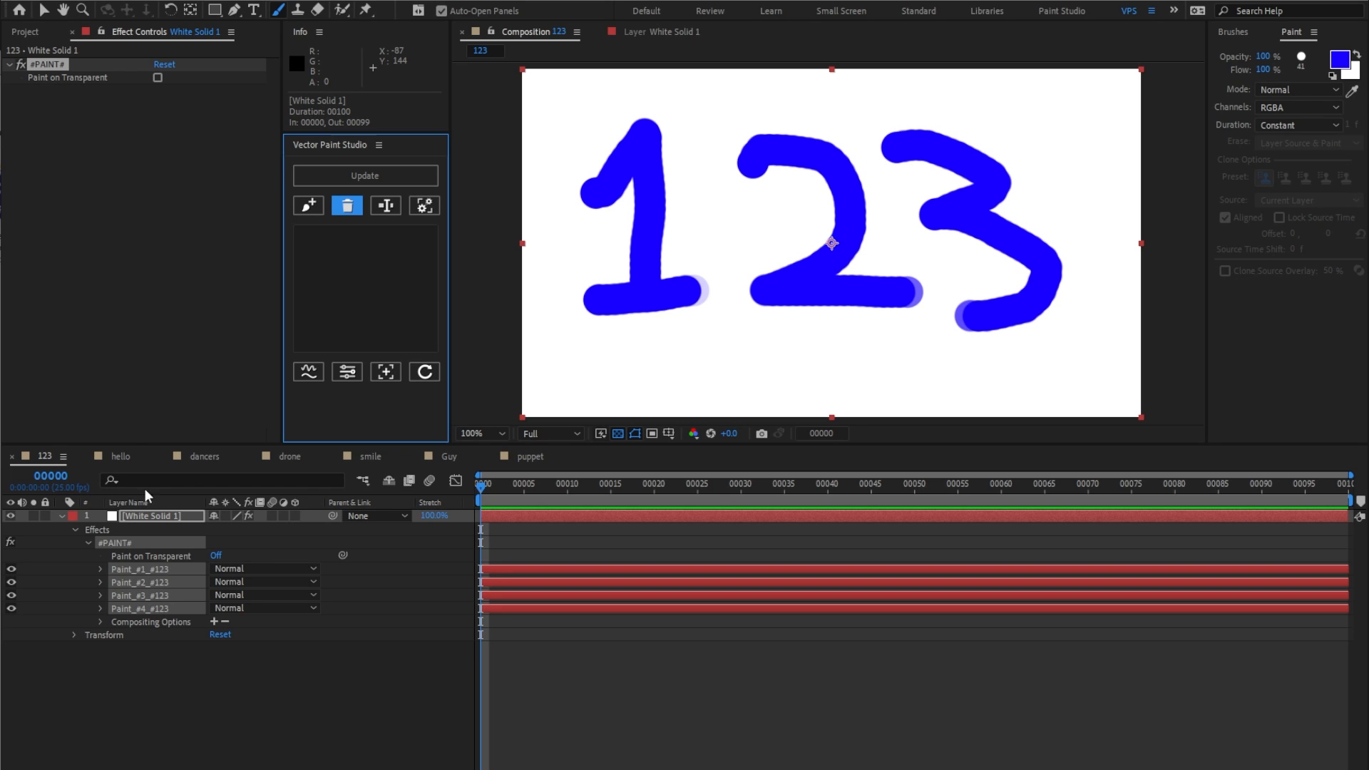
{"action": "left_click", "coordinate": [45, 3]}
{"action": "left_click", "coordinate": [72, 10]}
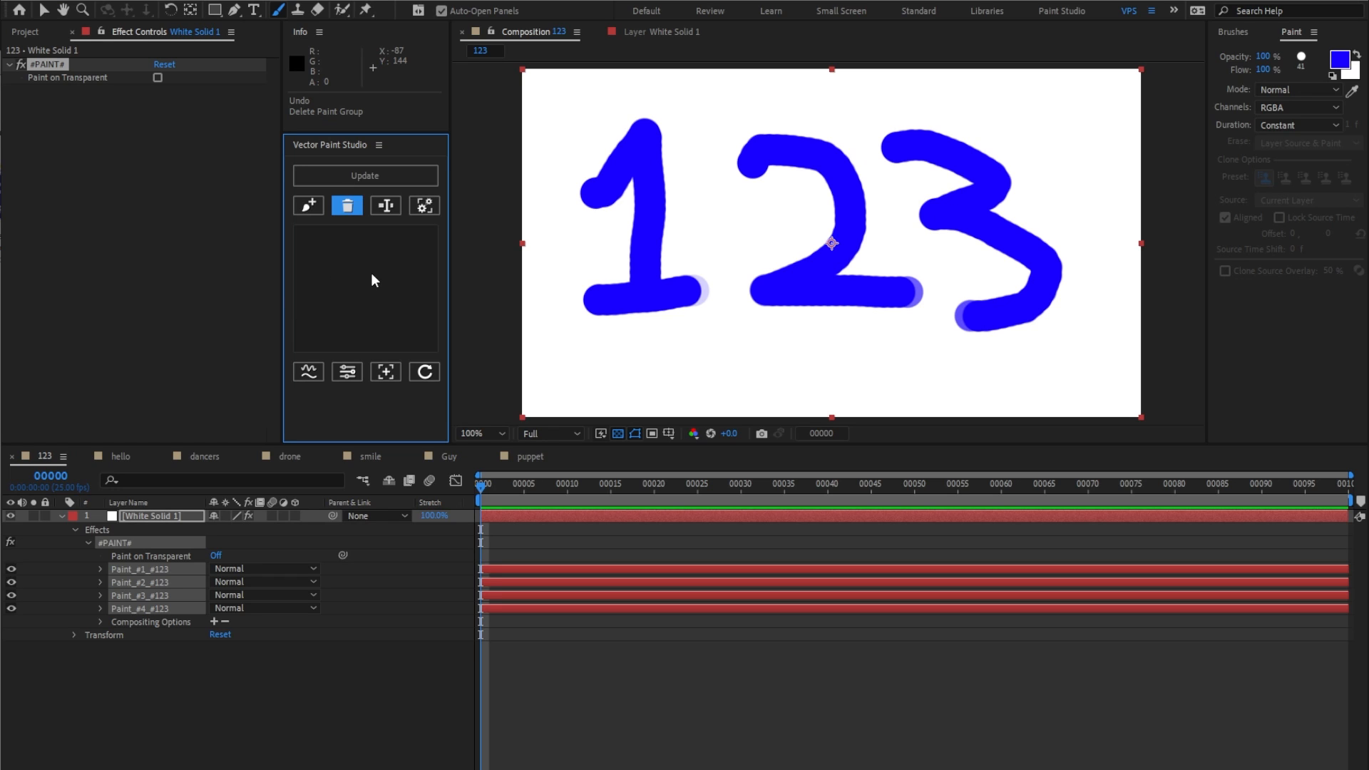
{"action": "left_click", "coordinate": [348, 175]}
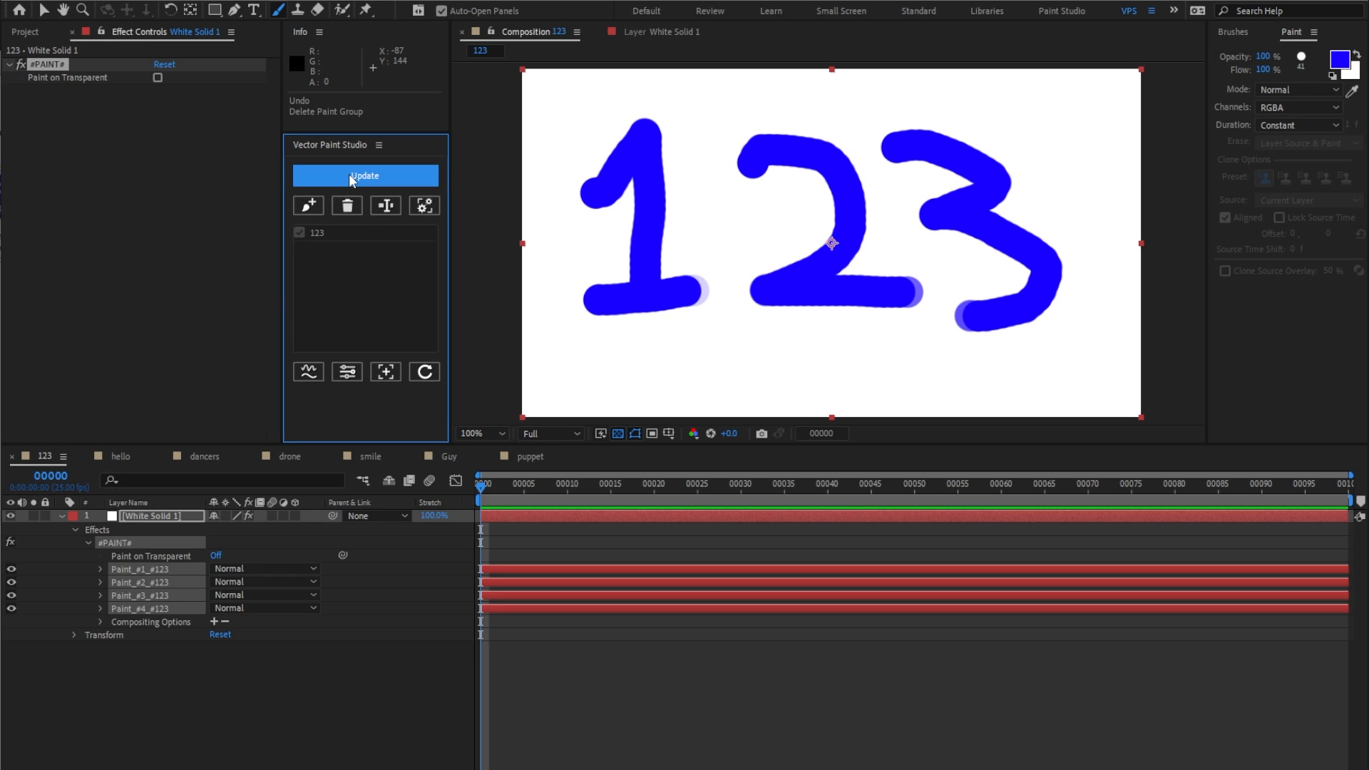
Delete group 123 together with all its brush strokes, and undo the deletion, refreshing the group list.
{"action": "left_click", "coordinate": [319, 234]}
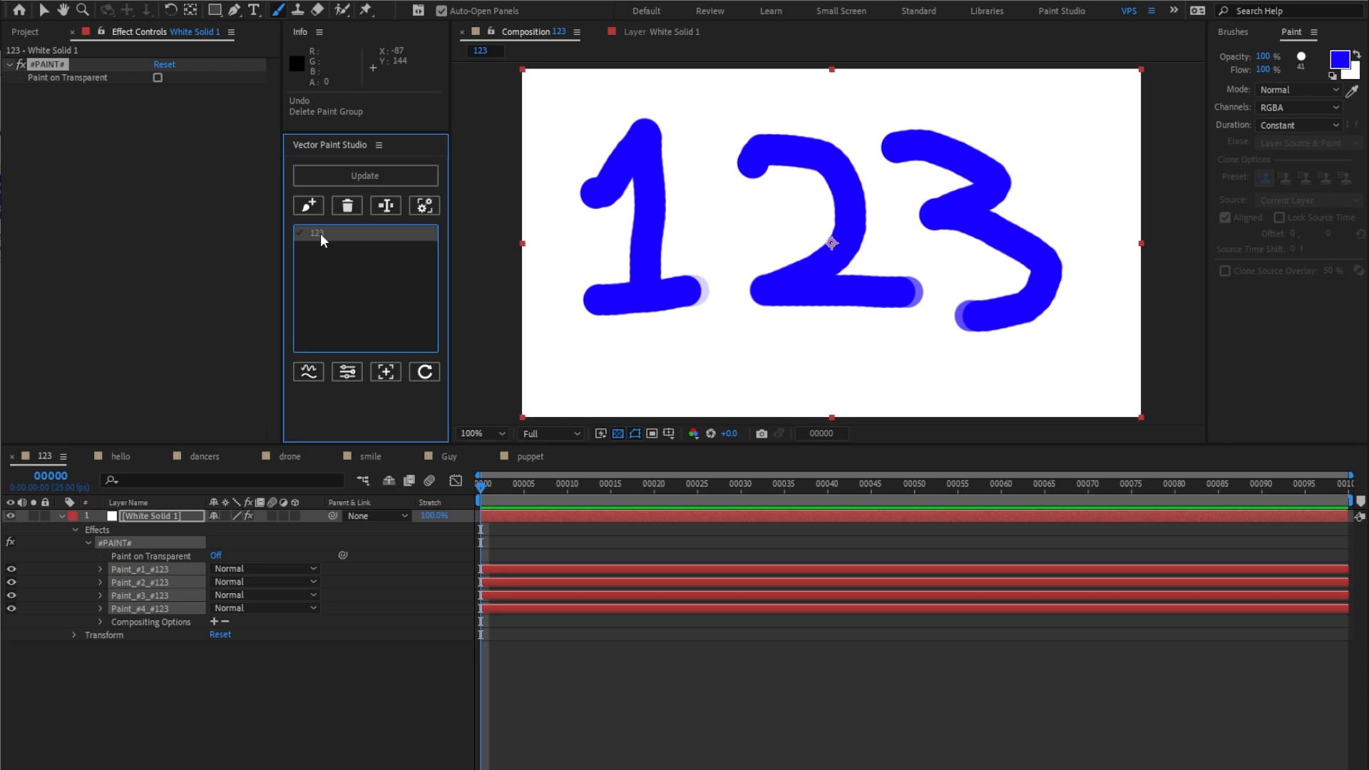
{"action": "left_click", "coordinate": [347, 206]}
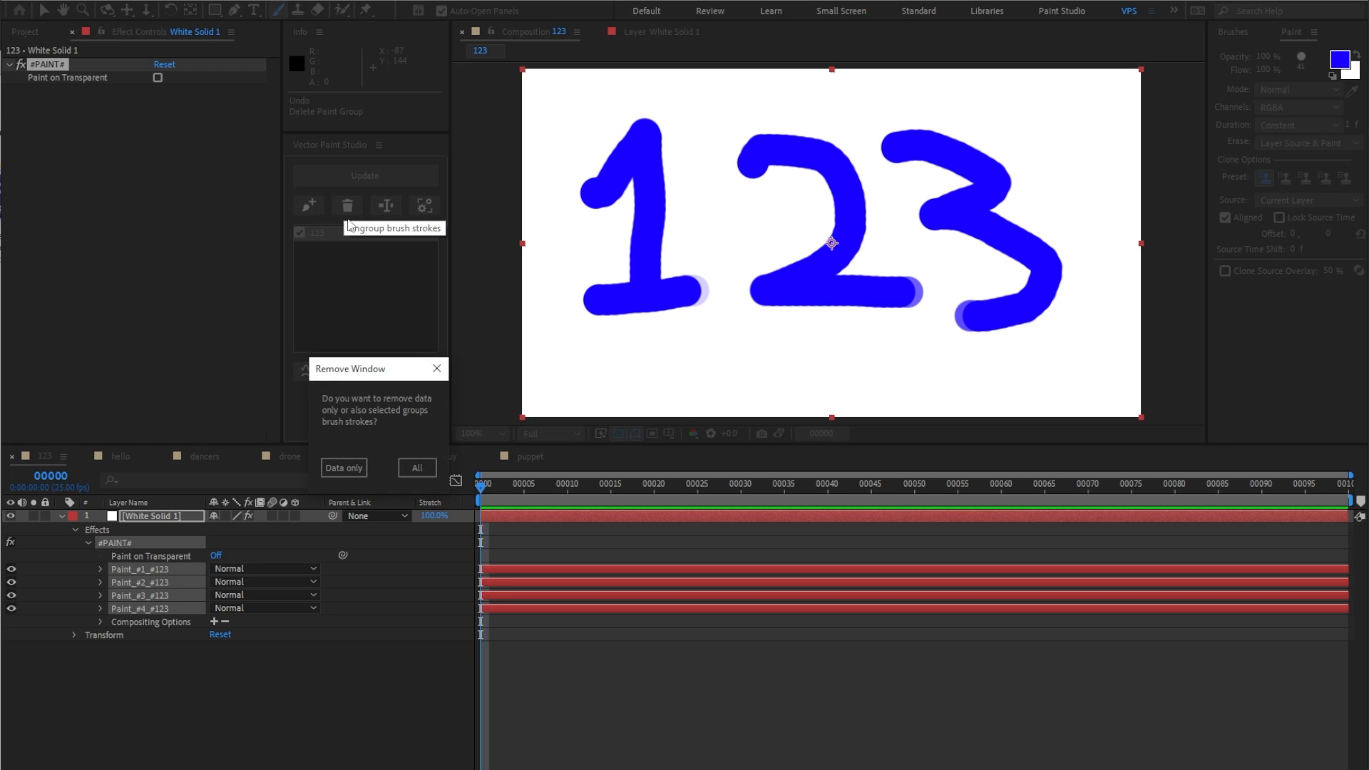
{"action": "left_click", "coordinate": [412, 468]}
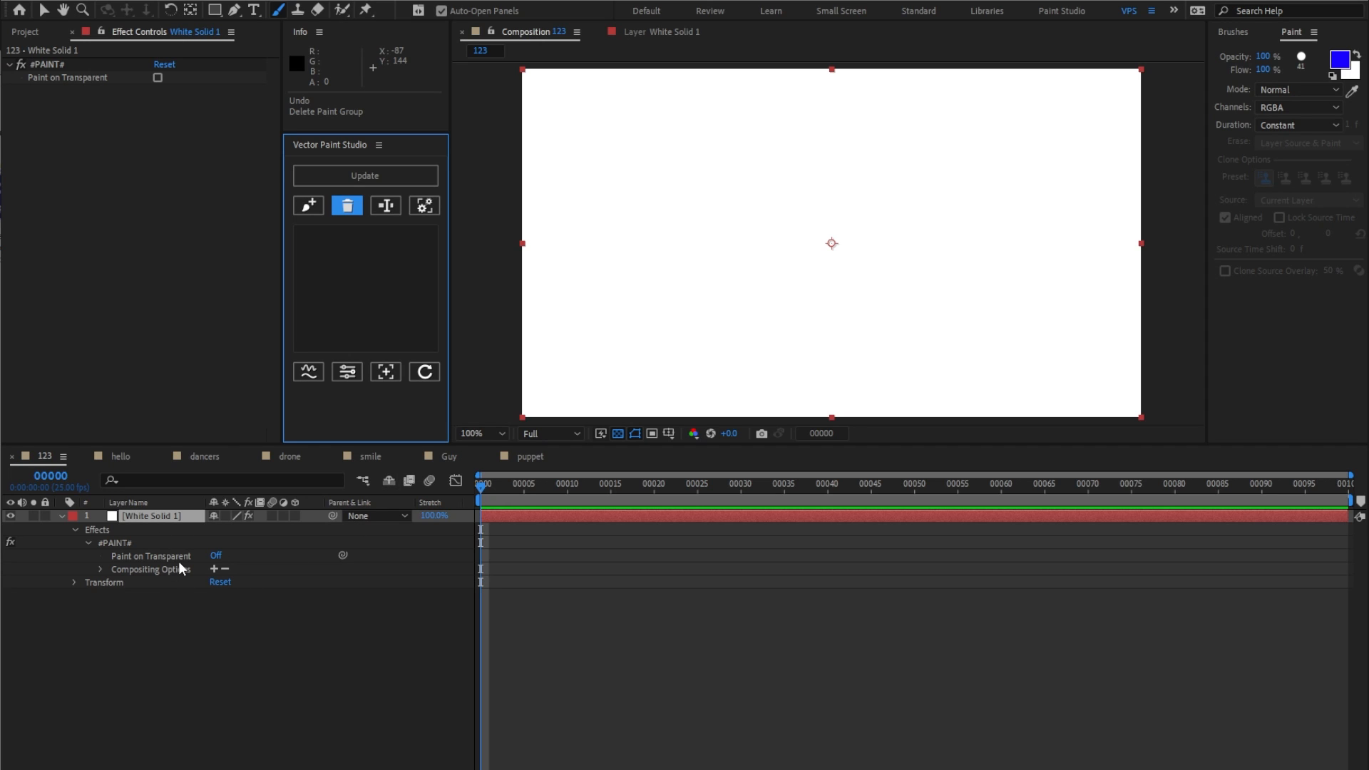
{"action": "left_click", "coordinate": [41, 1]}
{"action": "left_click", "coordinate": [41, 6]}
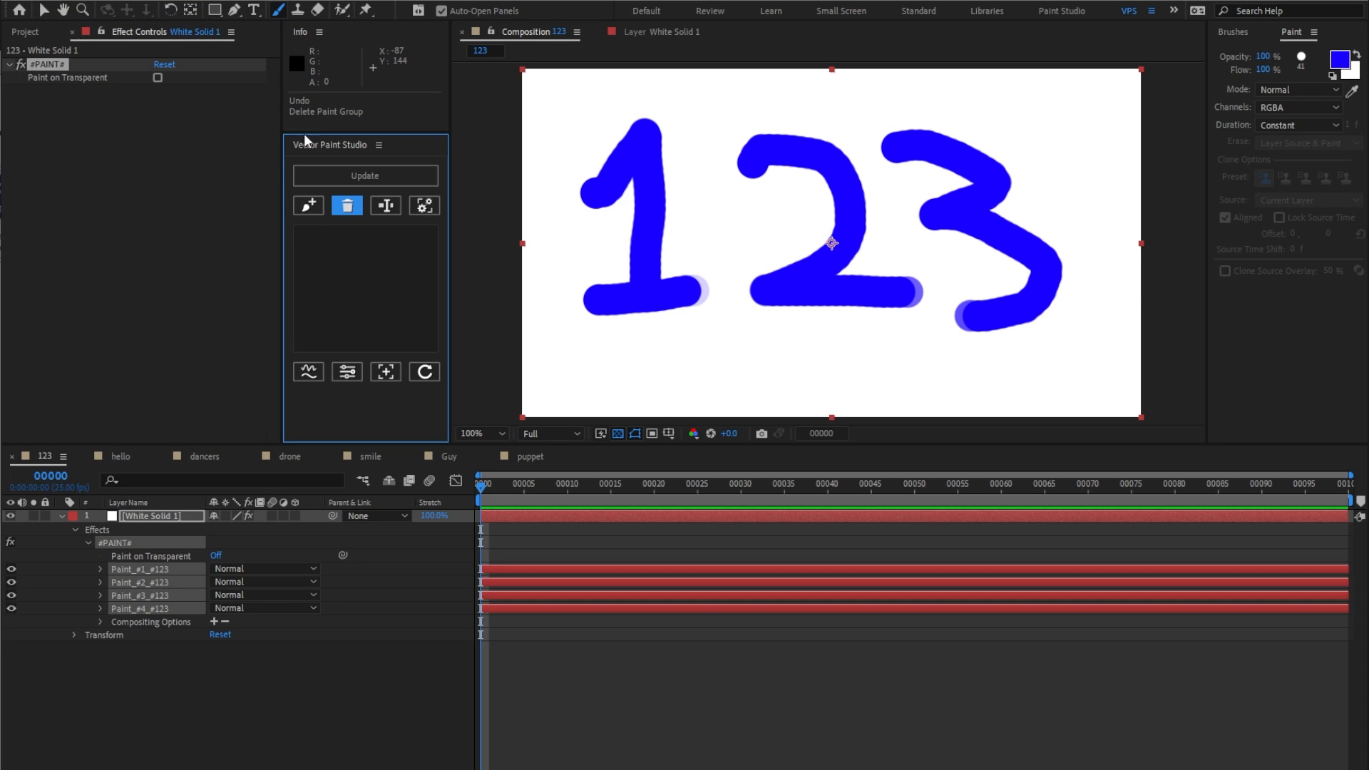
{"action": "left_click", "coordinate": [356, 176]}
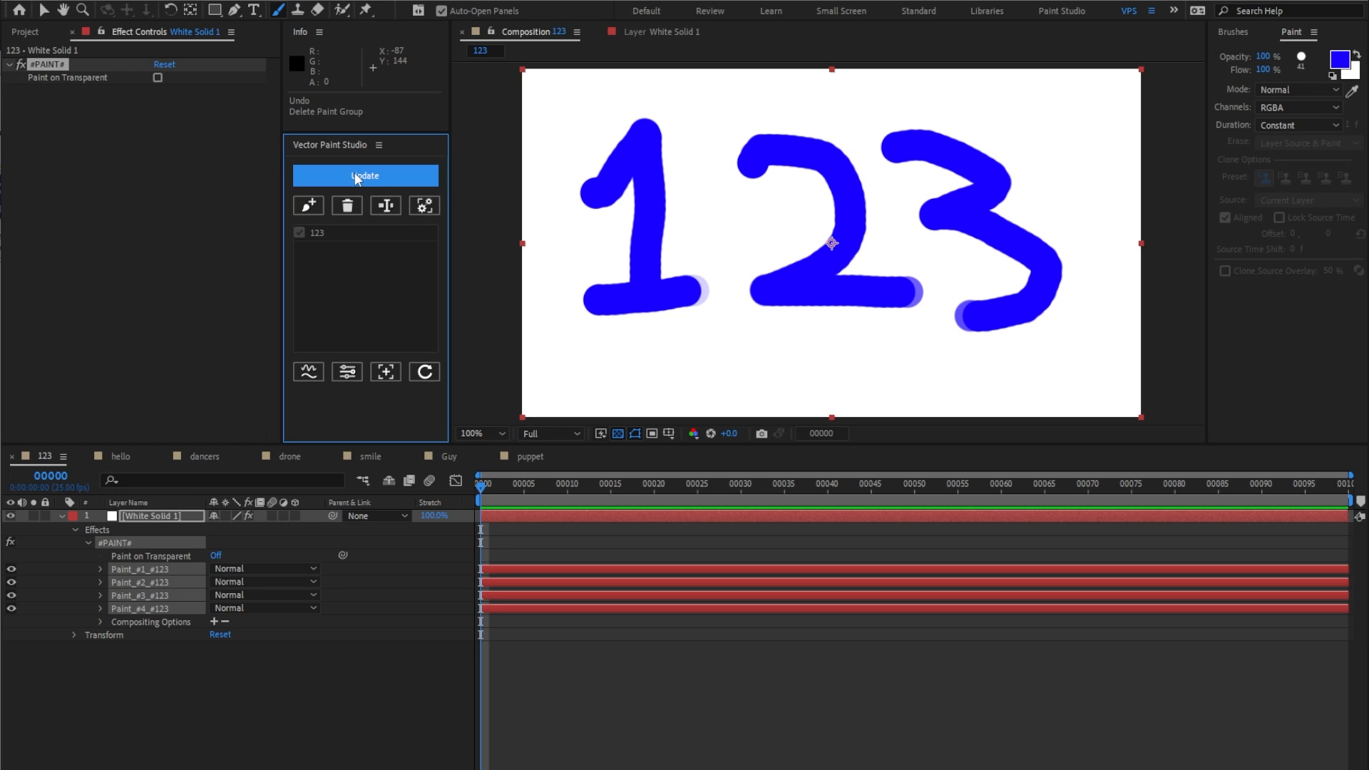
Rename the brush stroke group 123 to Numbers.
{"action": "left_click", "coordinate": [387, 204]}
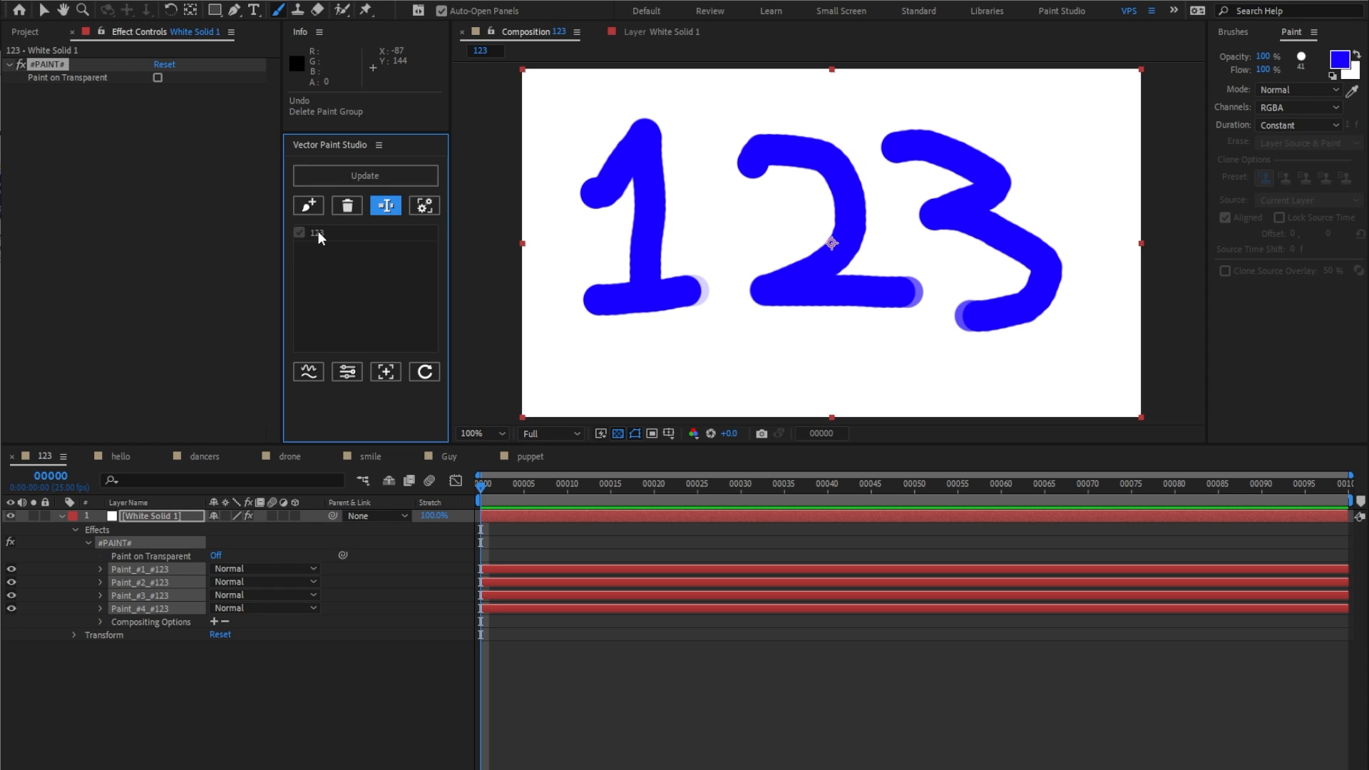
{"action": "left_click", "coordinate": [318, 231]}
{"action": "left_click", "coordinate": [387, 204]}
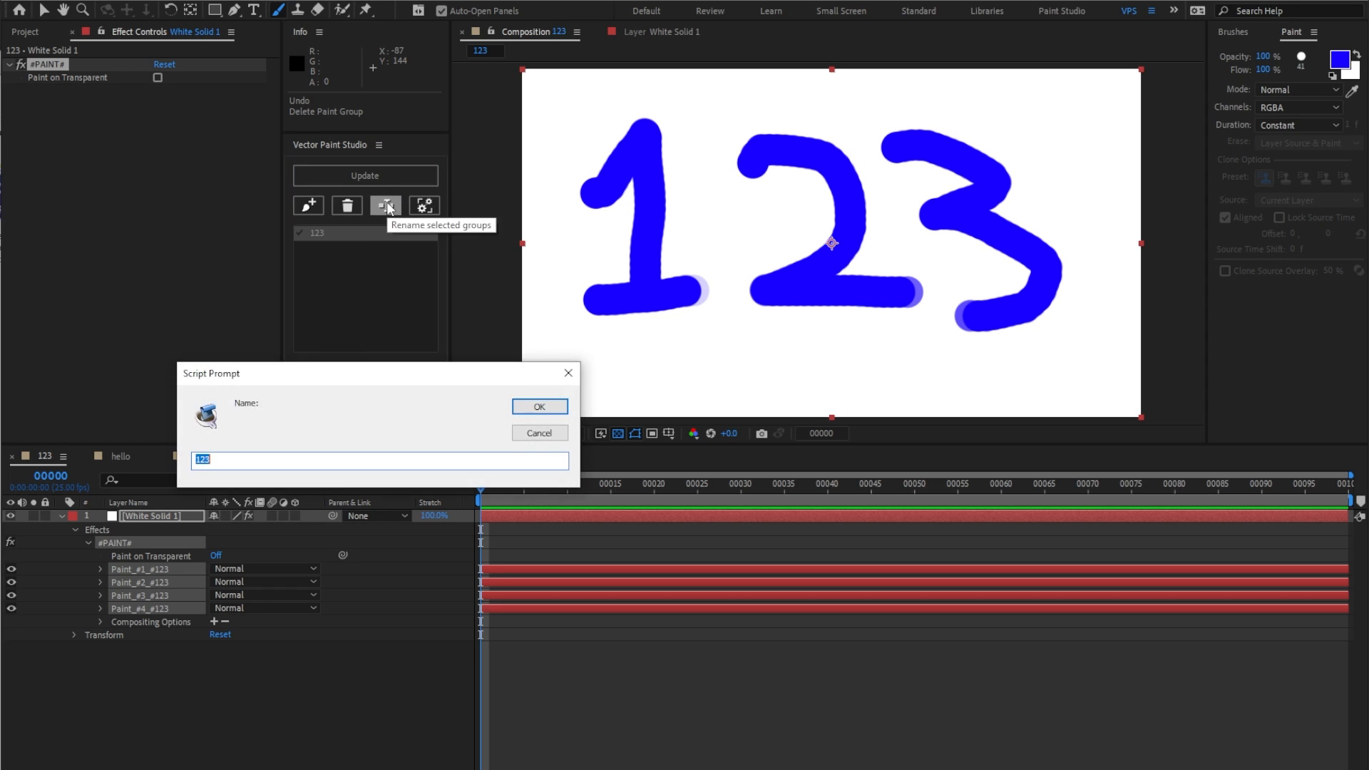
{"action": "type", "text": "Numbers"}
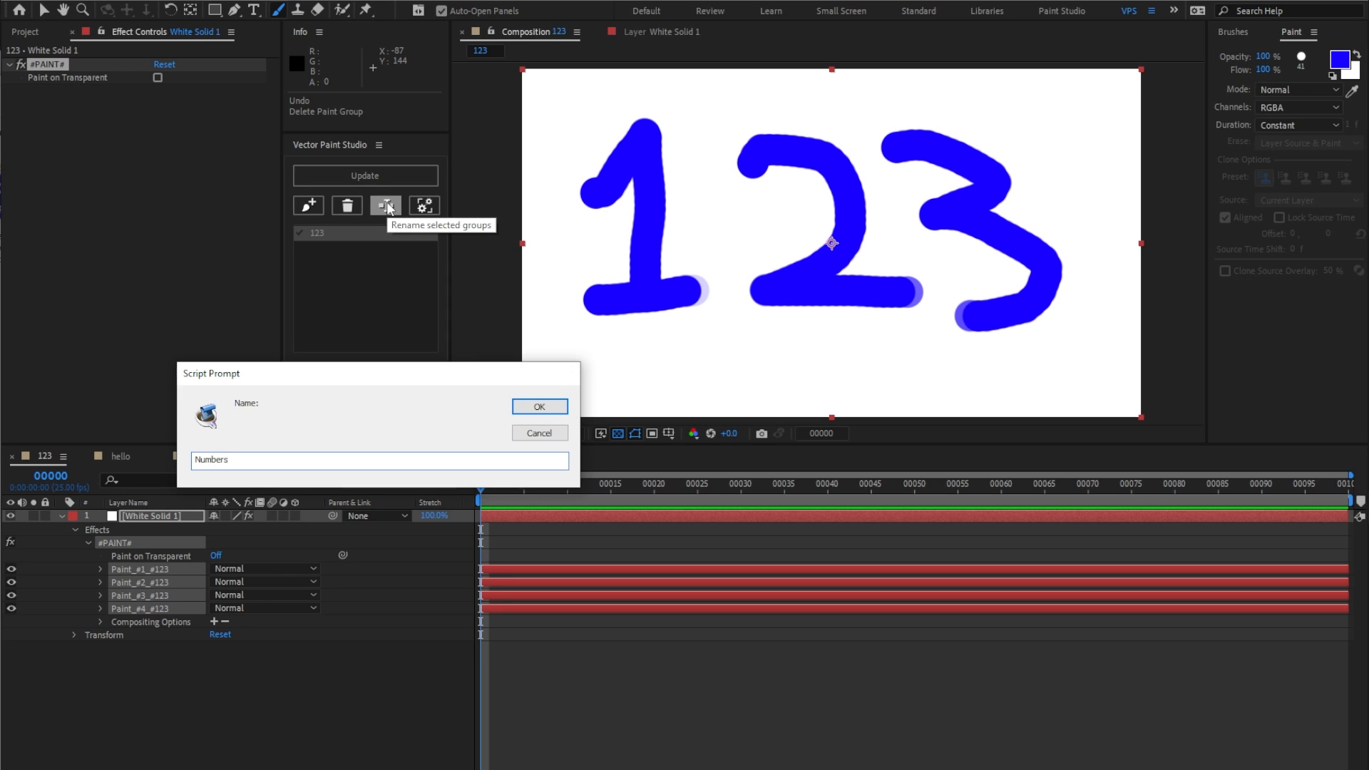
{"action": "key", "text": "Return"}
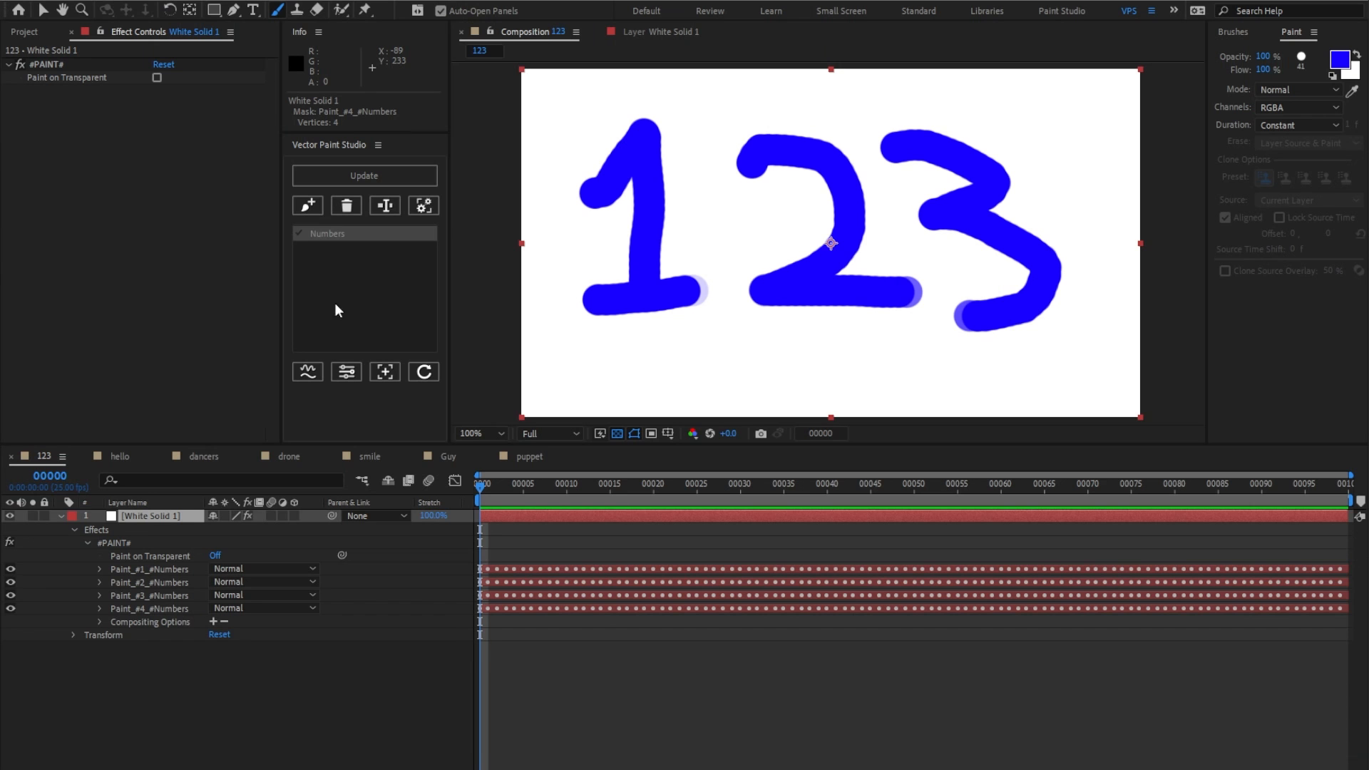
Open the path modification settings for the Numbers group and set the path color to yellow.
{"action": "left_click", "coordinate": [313, 371]}
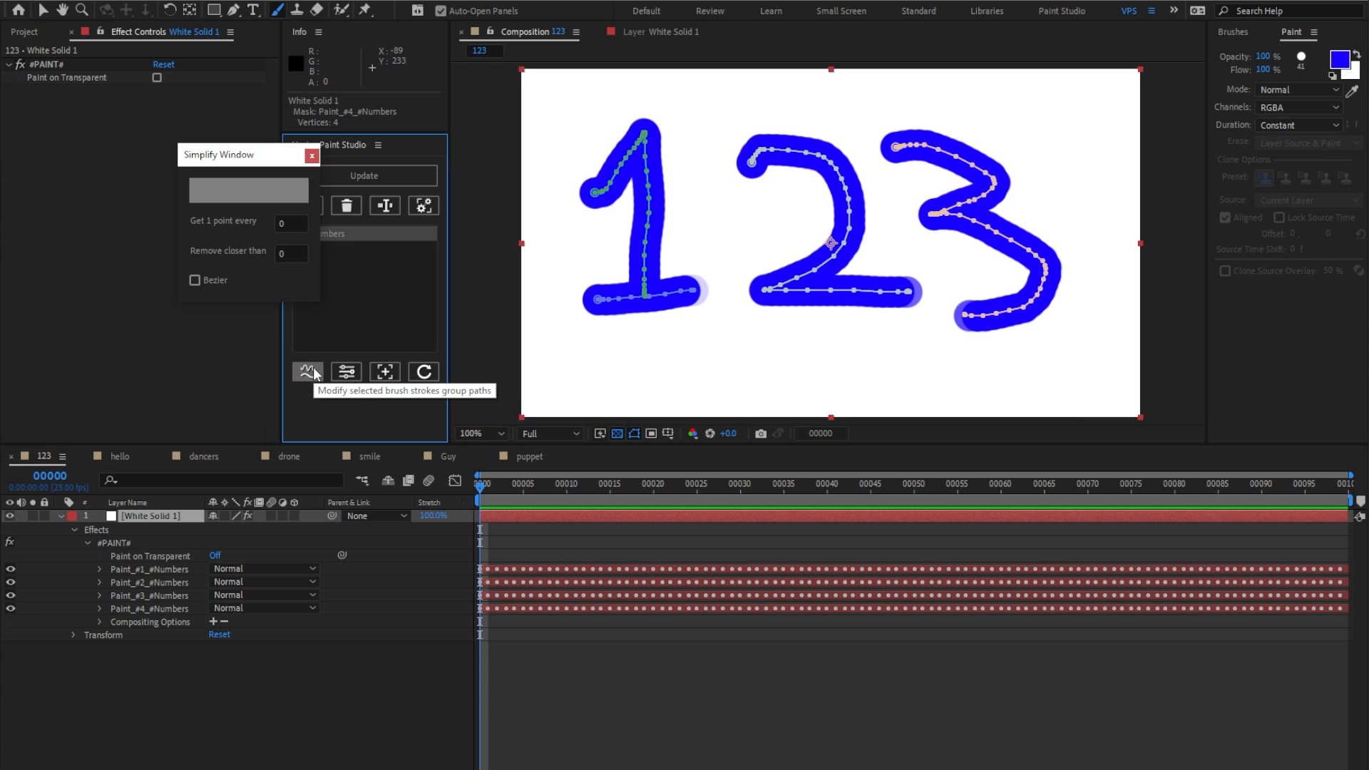
{"action": "left_click", "coordinate": [256, 190]}
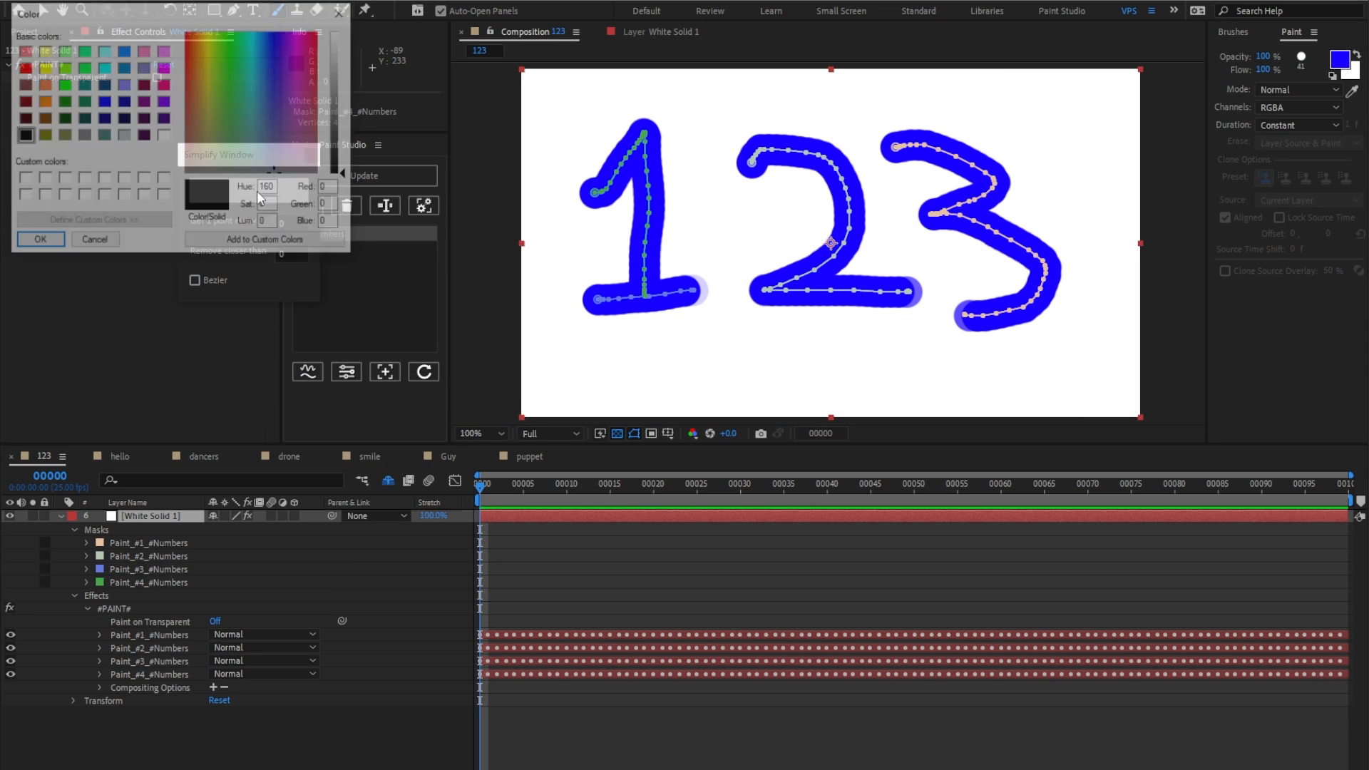
{"action": "left_click", "coordinate": [43, 68]}
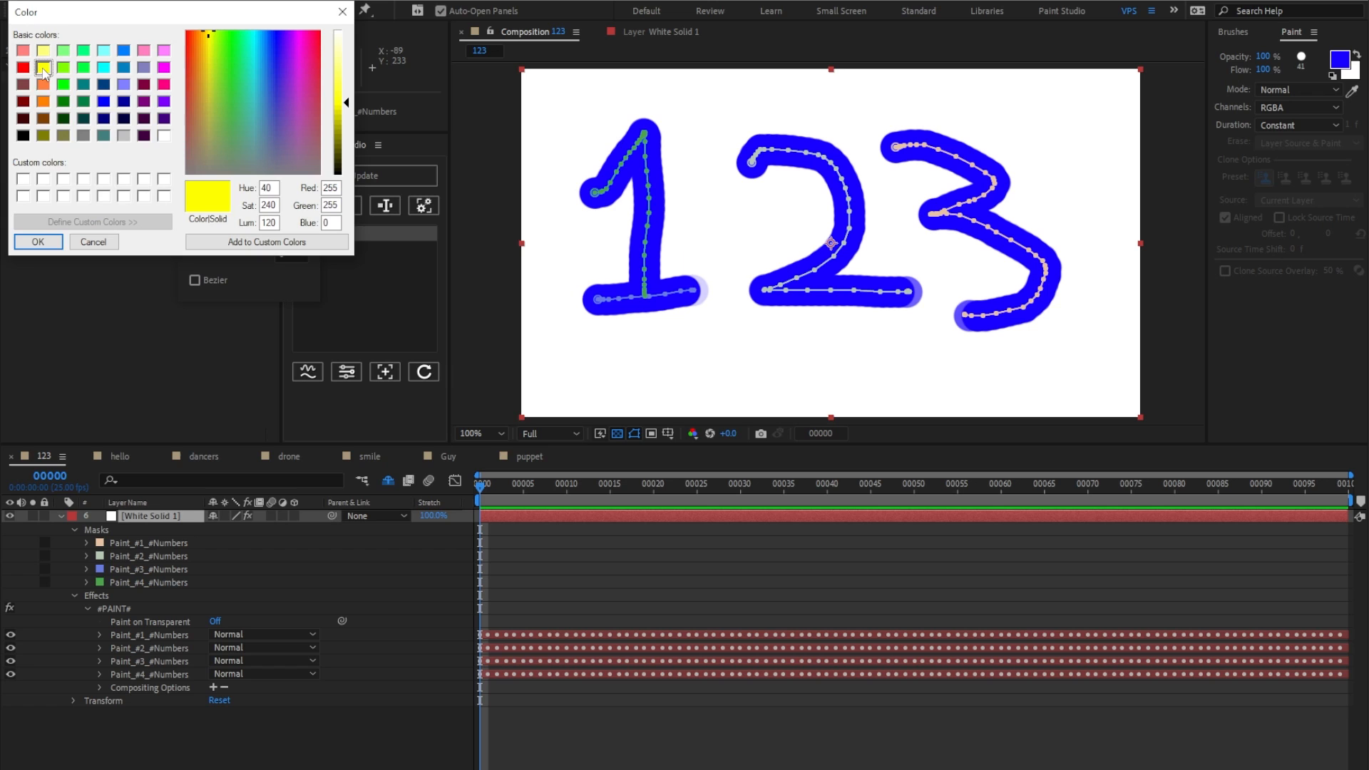
{"action": "left_click", "coordinate": [38, 243]}
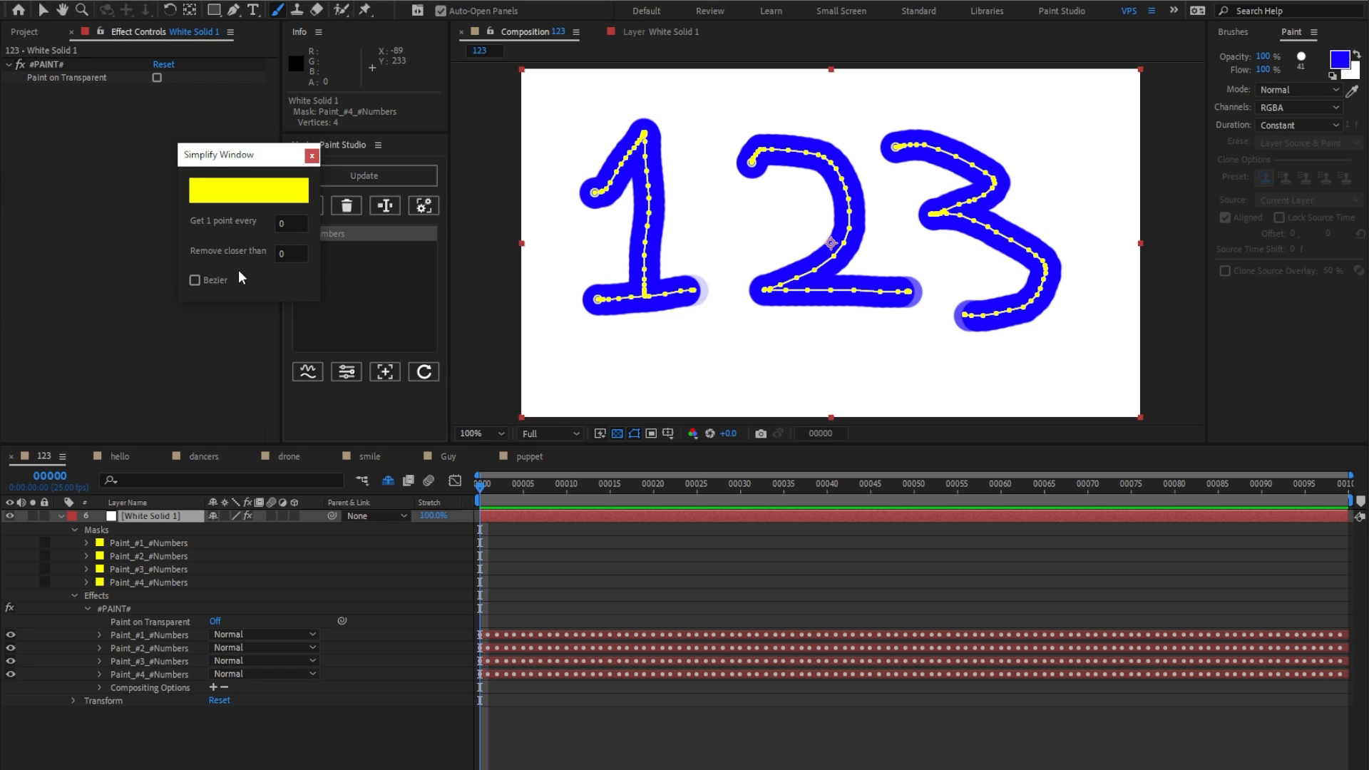
Simplify the Numbers paths to 1 point every 15, removing points closer than 20, with Bezier smoothing enabled.
{"action": "double_click", "coordinate": [289, 223]}
{"action": "type", "text": "15"}
{"action": "key", "text": "Return"}
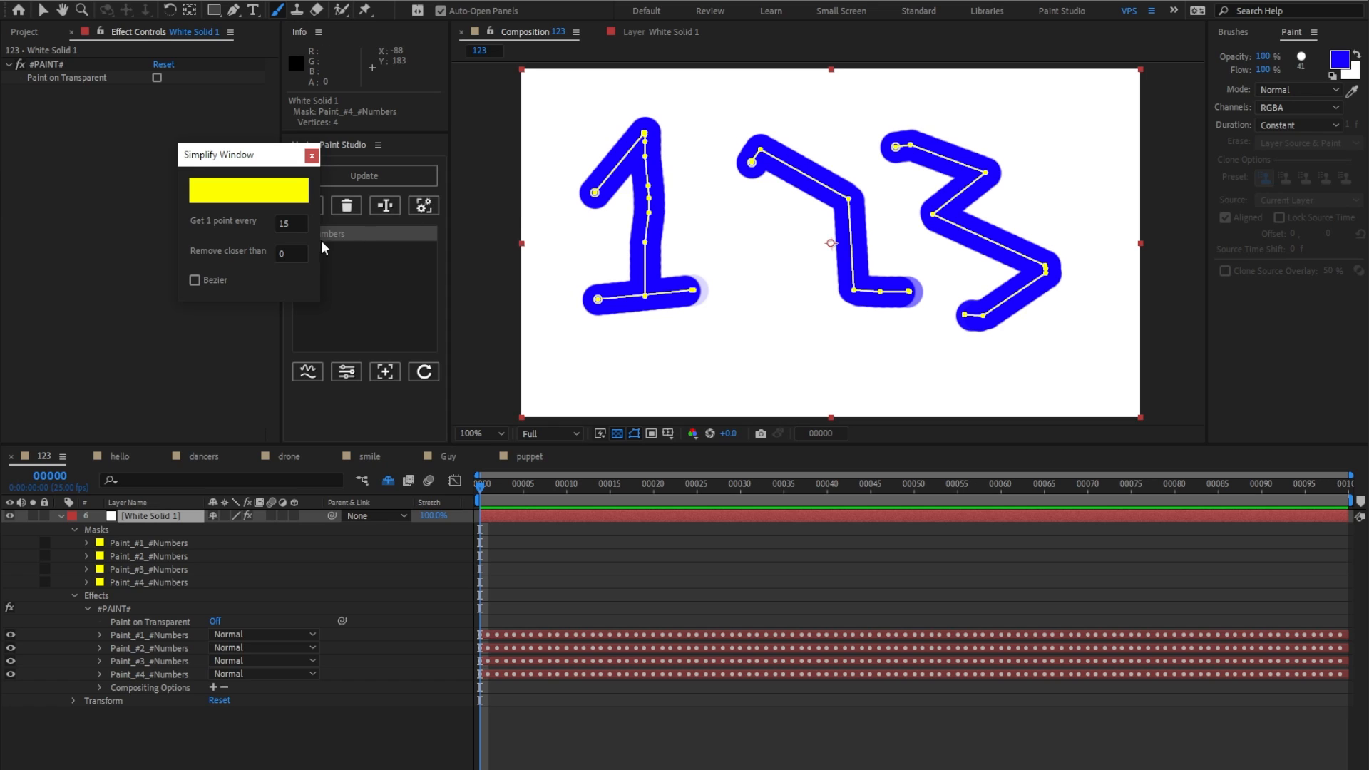
{"action": "left_click_drag", "start_coordinate": [297, 253], "coordinate": [225, 256]}
{"action": "type", "text": "20"}
{"action": "key", "text": "Return"}
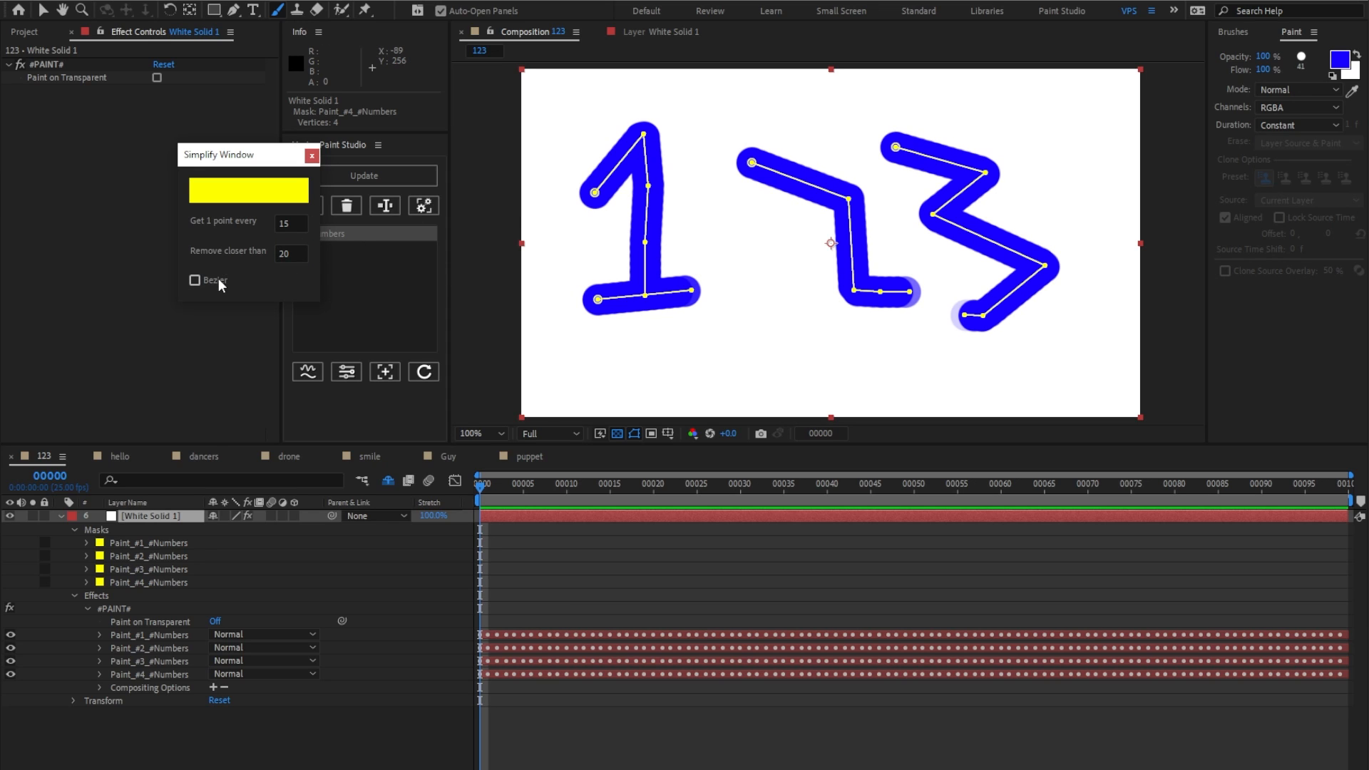
{"action": "left_click", "coordinate": [193, 281]}
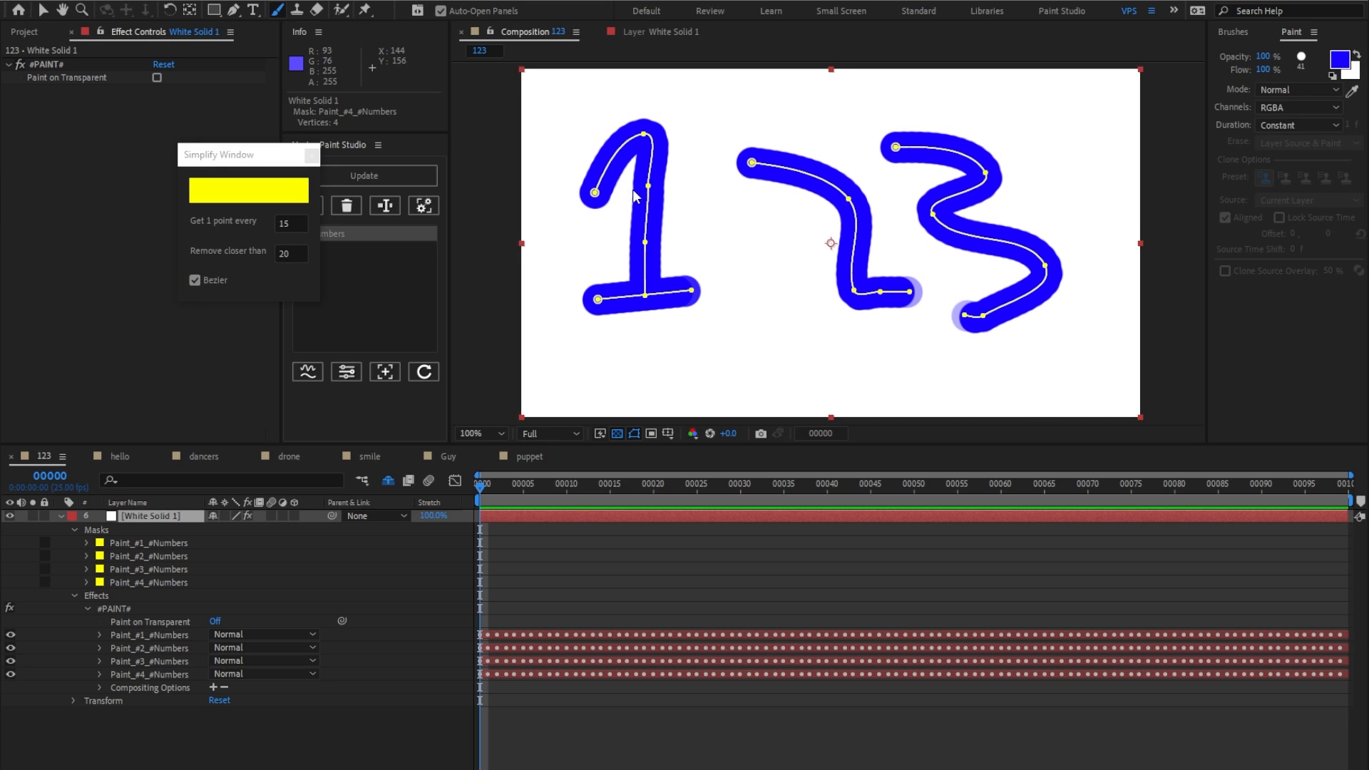
Delete the extra points on the stem of the 1 and straighten its path.
{"action": "left_click", "coordinate": [647, 248]}
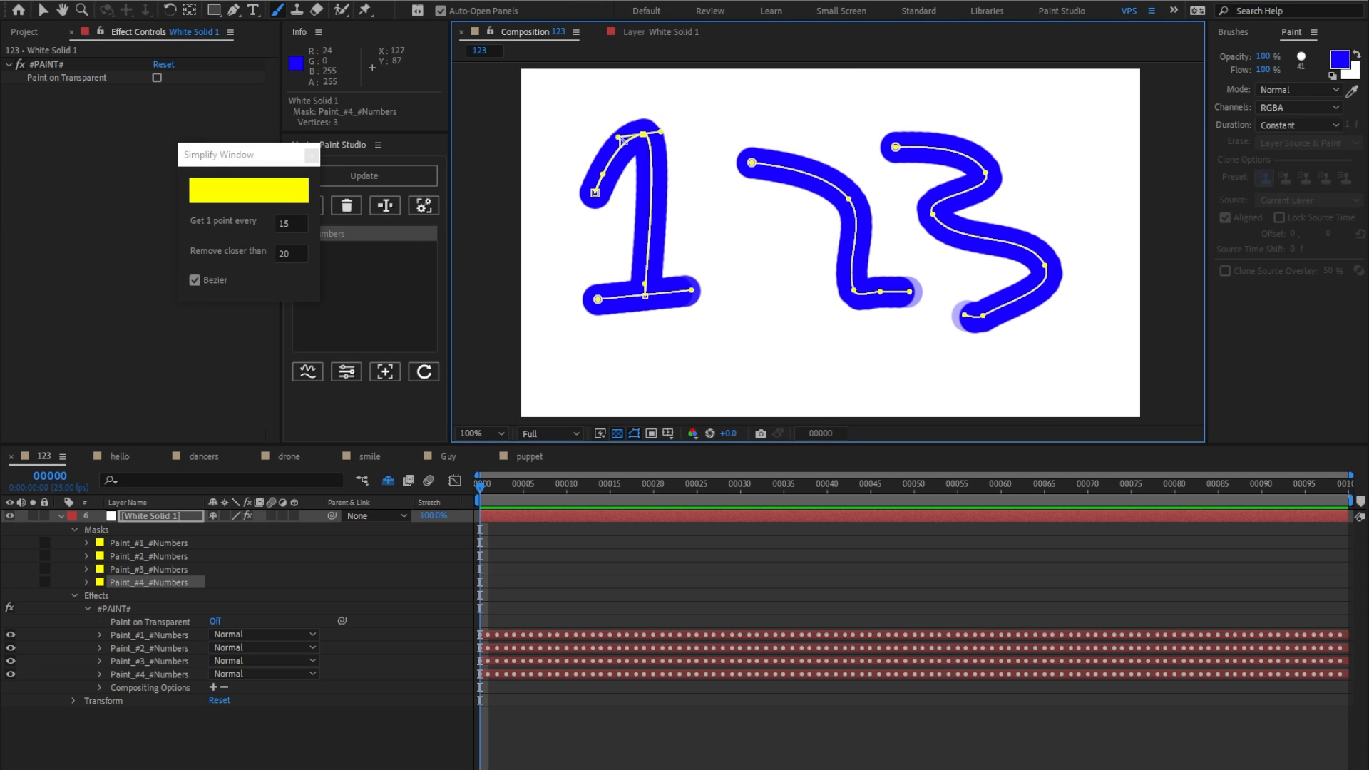
{"action": "key", "text": "v"}
Reshape the path of the 2 into a clean numeral, deleting its extra base point, and slightly curve the 1's baseline.
{"action": "left_click_drag", "start_coordinate": [752, 164], "coordinate": [747, 132]}
{"action": "left_click_drag", "start_coordinate": [849, 199], "coordinate": [850, 175]}
{"action": "left_click_drag", "start_coordinate": [855, 290], "coordinate": [751, 295]}
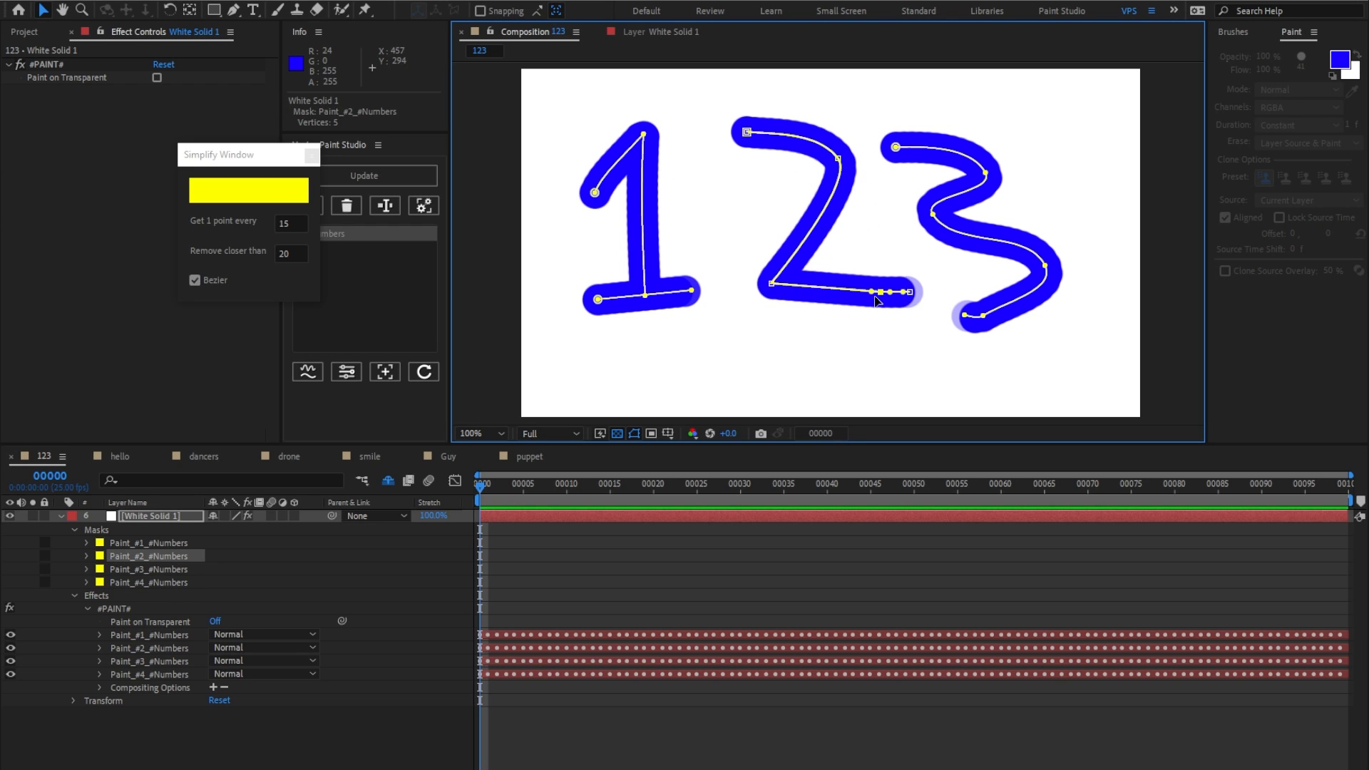
{"action": "left_click", "coordinate": [881, 292]}
{"action": "key", "text": "Delete"}
{"action": "left_click_drag", "start_coordinate": [909, 291], "coordinate": [858, 274]}
{"action": "mouse_move", "coordinate": [850, 175]}
{"action": "left_mouse_down"}
{"action": "mouse_move", "coordinate": [838, 159]}
{"action": "mouse_move", "coordinate": [831, 172]}
{"action": "left_mouse_up"}
{"action": "left_click_drag", "start_coordinate": [859, 274], "coordinate": [806, 289]}
{"action": "left_click_drag", "start_coordinate": [627, 297], "coordinate": [644, 290]}
Reshape the path of the 3 into a narrower numeral with a sharp middle corner, deleting the extra point near its lower end.
{"action": "left_click_drag", "start_coordinate": [985, 173], "coordinate": [989, 161]}
{"action": "left_click", "coordinate": [933, 214], "text": "ctrl+alt"}
{"action": "left_click", "coordinate": [984, 316]}
{"action": "key", "text": "Delete"}
{"action": "left_click_drag", "start_coordinate": [964, 315], "coordinate": [922, 297]}
{"action": "left_click_drag", "start_coordinate": [1046, 266], "coordinate": [1009, 263]}
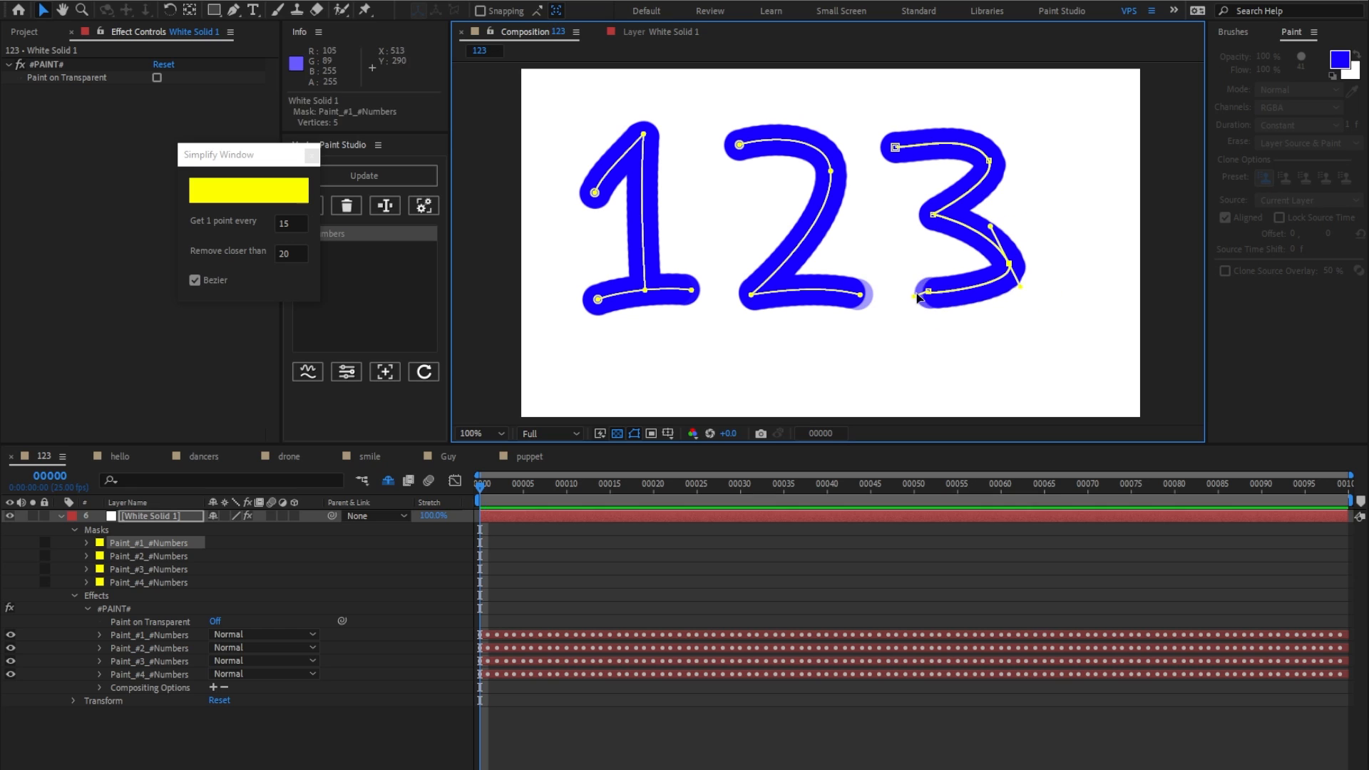
{"action": "left_click_drag", "start_coordinate": [923, 297], "coordinate": [913, 291]}
{"action": "left_click_drag", "start_coordinate": [989, 161], "coordinate": [993, 165]}
{"action": "left_click_drag", "start_coordinate": [895, 147], "coordinate": [899, 144]}
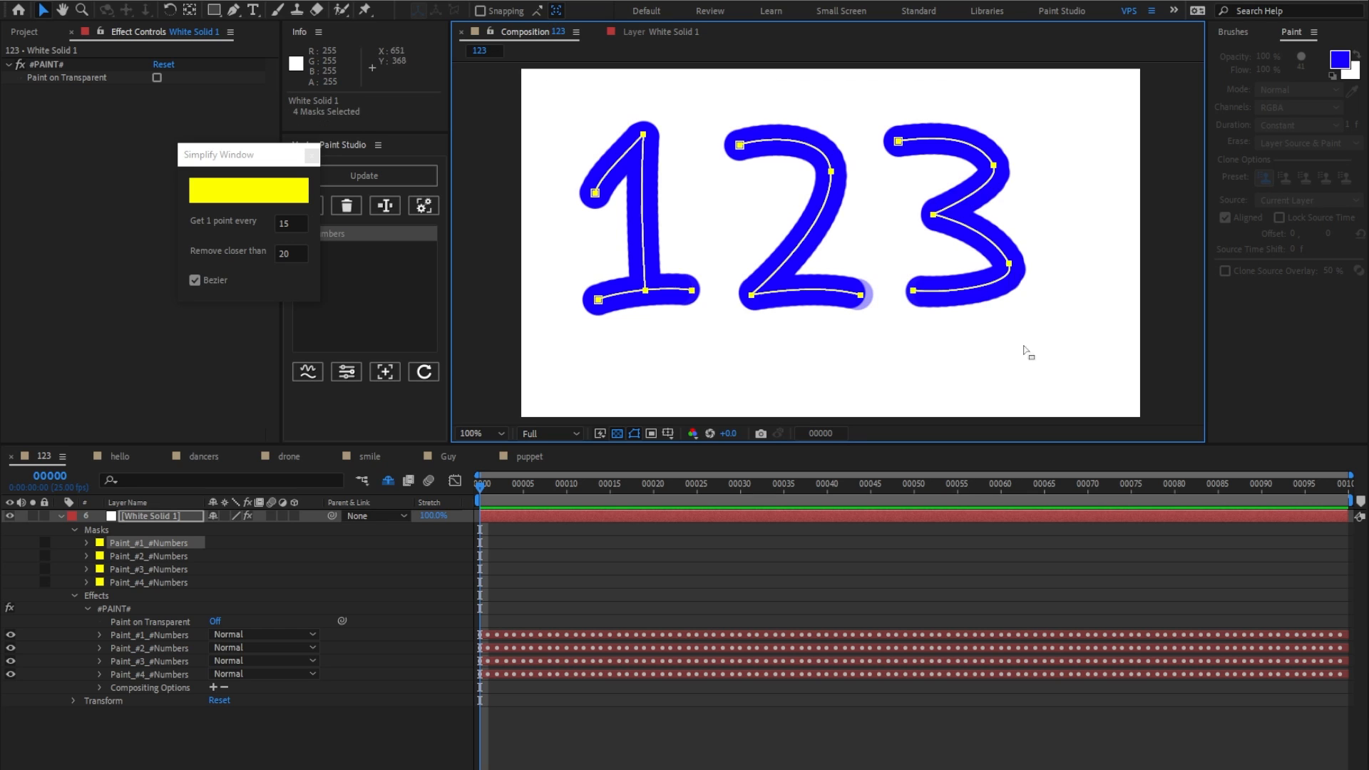
Move all four Numbers paths together down and to the right to centre the digits, and finish path editing.
{"action": "key", "text": "ctrl+a"}
{"action": "left_click_drag", "start_coordinate": [1009, 266], "coordinate": [1040, 294]}
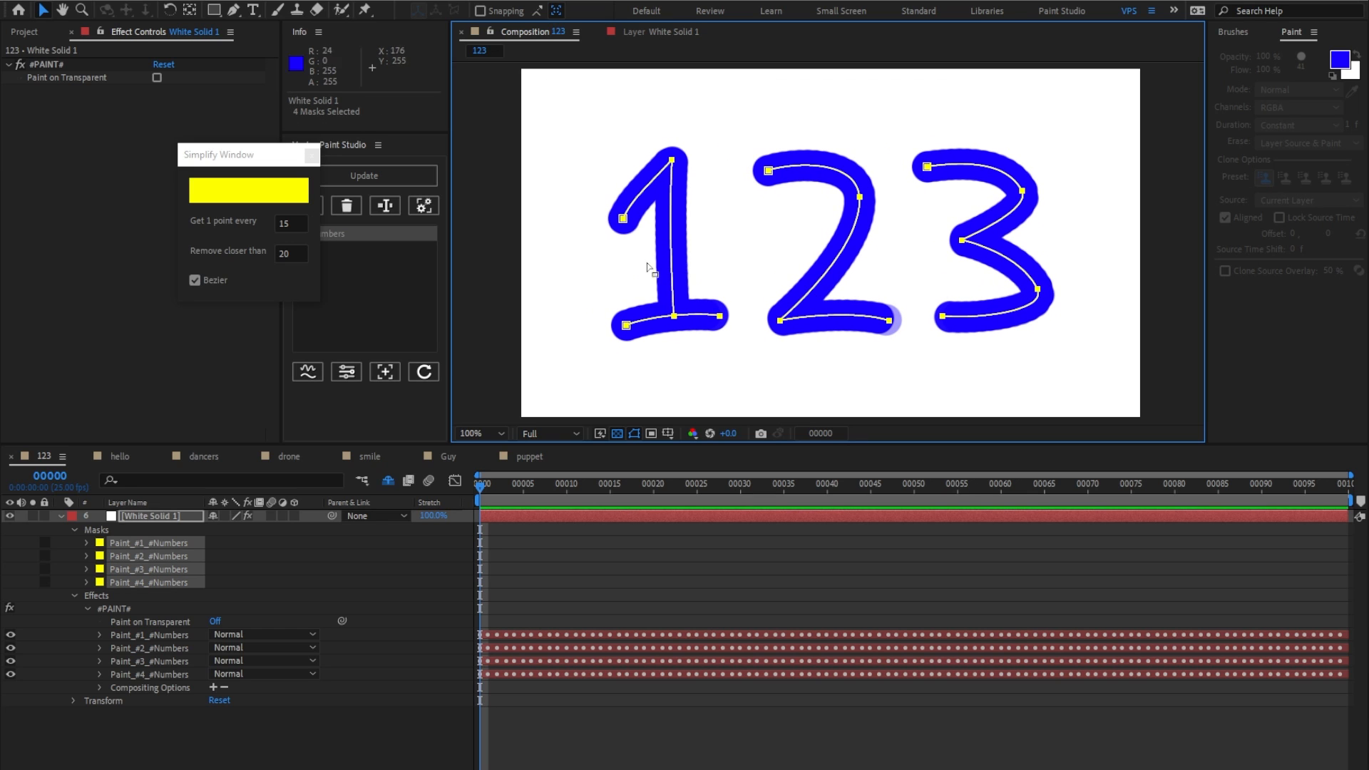
{"action": "left_click", "coordinate": [311, 155]}
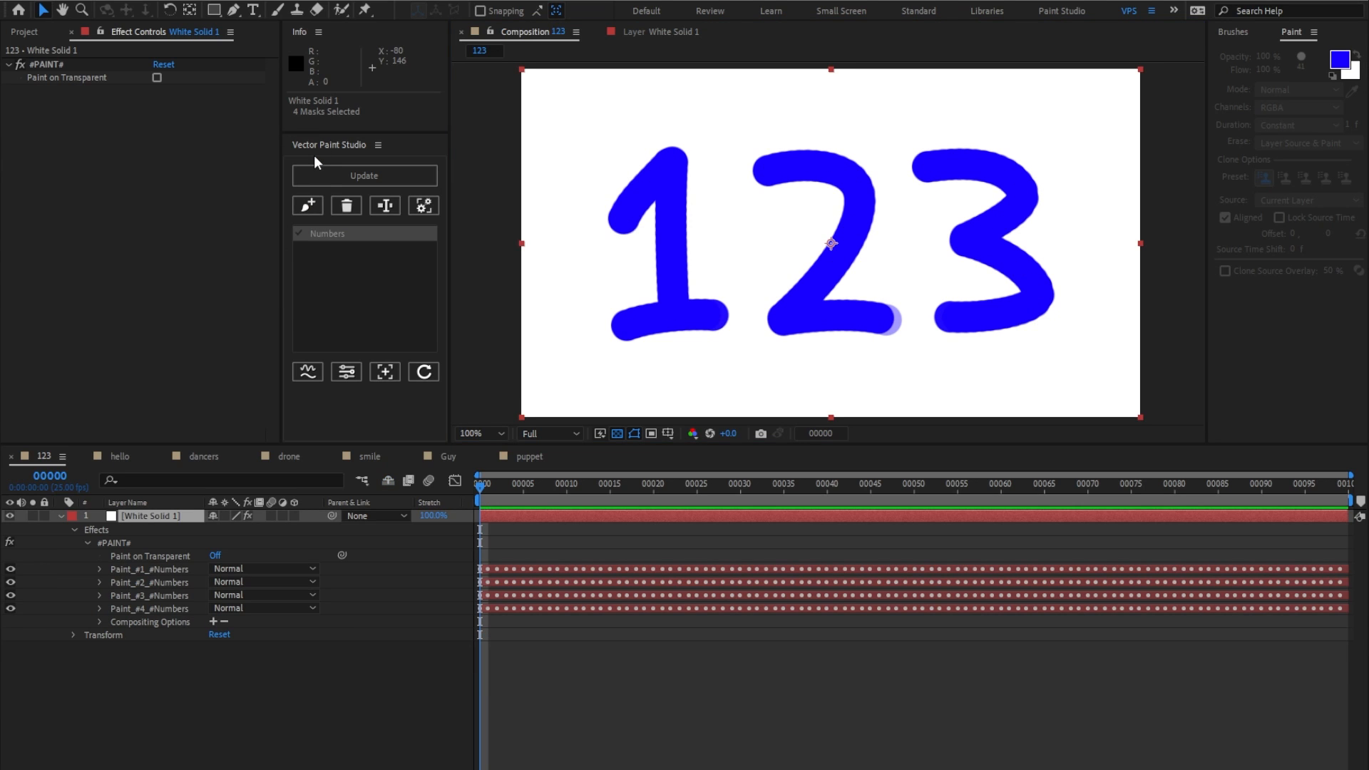
Open the stroke editing controls for Numbers and set Diameter Add to -17, Spacing Add to -35 and Opacity Add to 100.
{"action": "left_click", "coordinate": [314, 372]}
{"action": "left_click", "coordinate": [347, 370]}
{"action": "left_click_drag", "start_coordinate": [244, 301], "coordinate": [169, 312]}
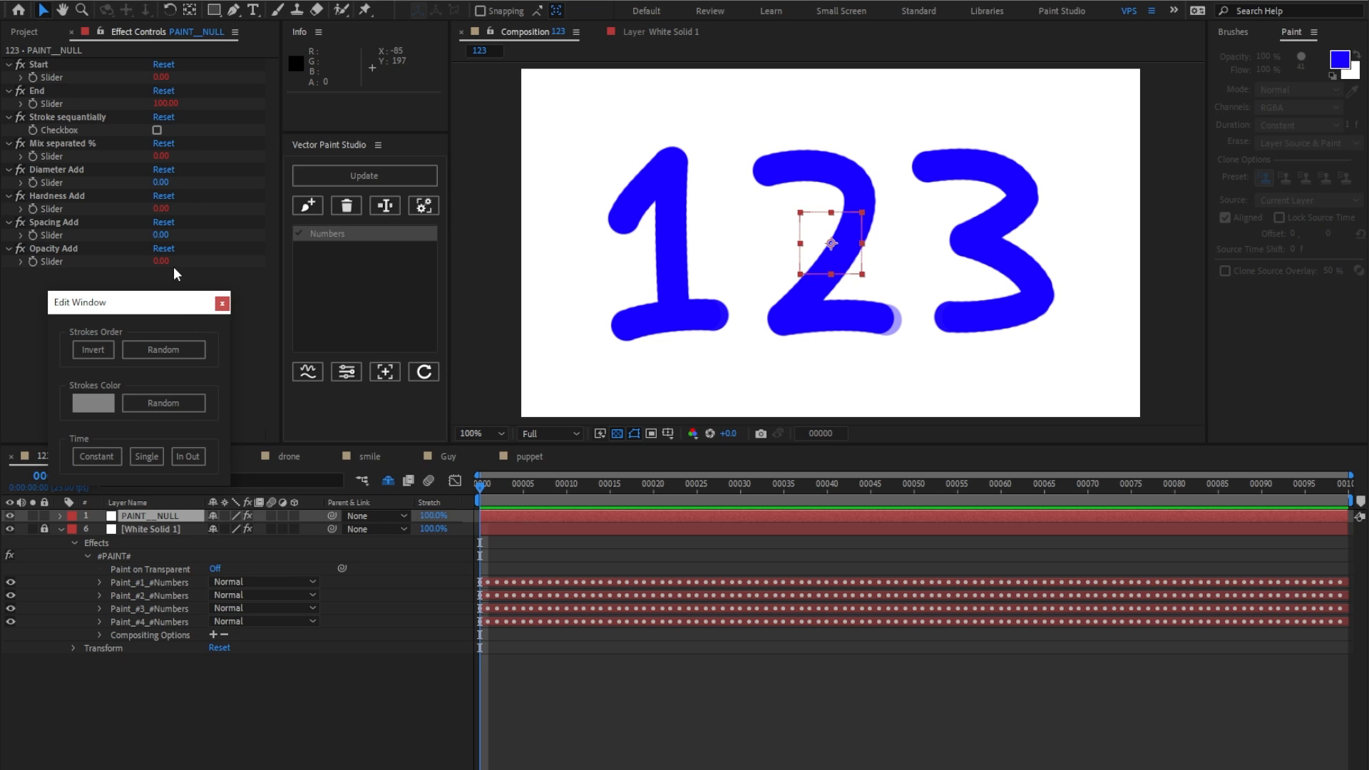
{"action": "mouse_move", "coordinate": [164, 262]}
{"action": "left_mouse_down"}
{"action": "mouse_move", "coordinate": [129, 262]}
{"action": "mouse_move", "coordinate": [166, 263]}
{"action": "mouse_move", "coordinate": [139, 242]}
{"action": "mouse_move", "coordinate": [175, 183]}
{"action": "mouse_move", "coordinate": [154, 190]}
{"action": "left_mouse_up"}
{"action": "left_click", "coordinate": [157, 239]}
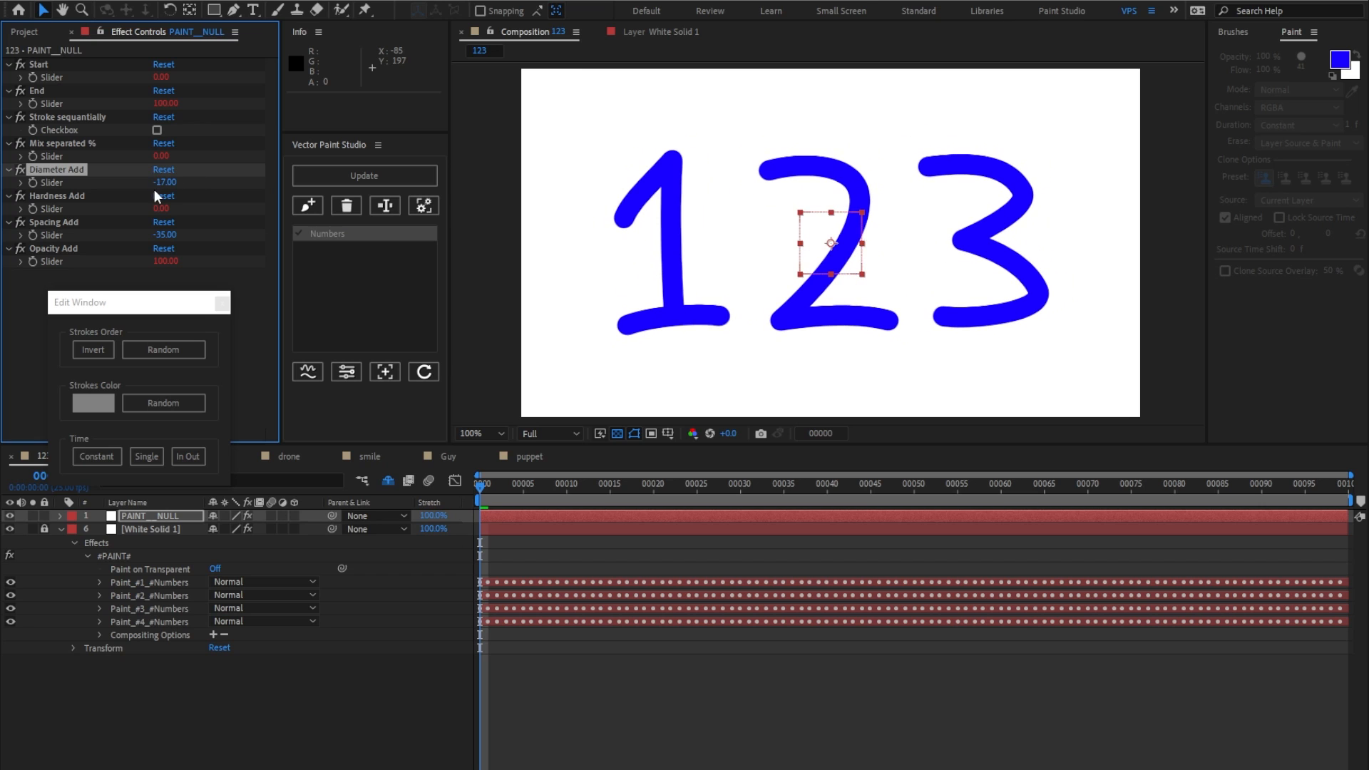
Set the End slider of PAINT__NULL to 0 and add a keyframe for it at frame 0.
{"action": "mouse_move", "coordinate": [160, 77]}
{"action": "left_mouse_down"}
{"action": "mouse_move", "coordinate": [228, 80]}
{"action": "mouse_move", "coordinate": [164, 84]}
{"action": "left_mouse_up"}
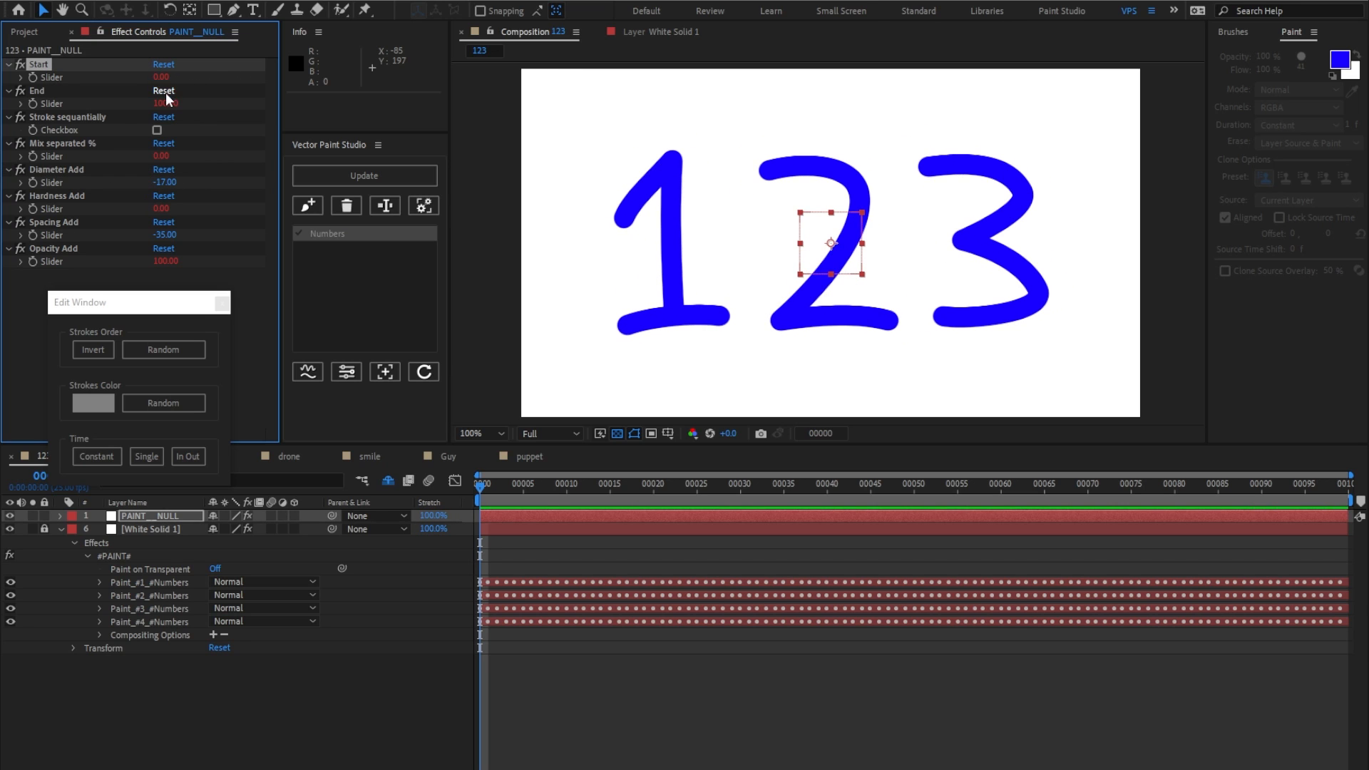
{"action": "left_click", "coordinate": [165, 104]}
{"action": "type", "text": "0"}
{"action": "key", "text": "Return"}
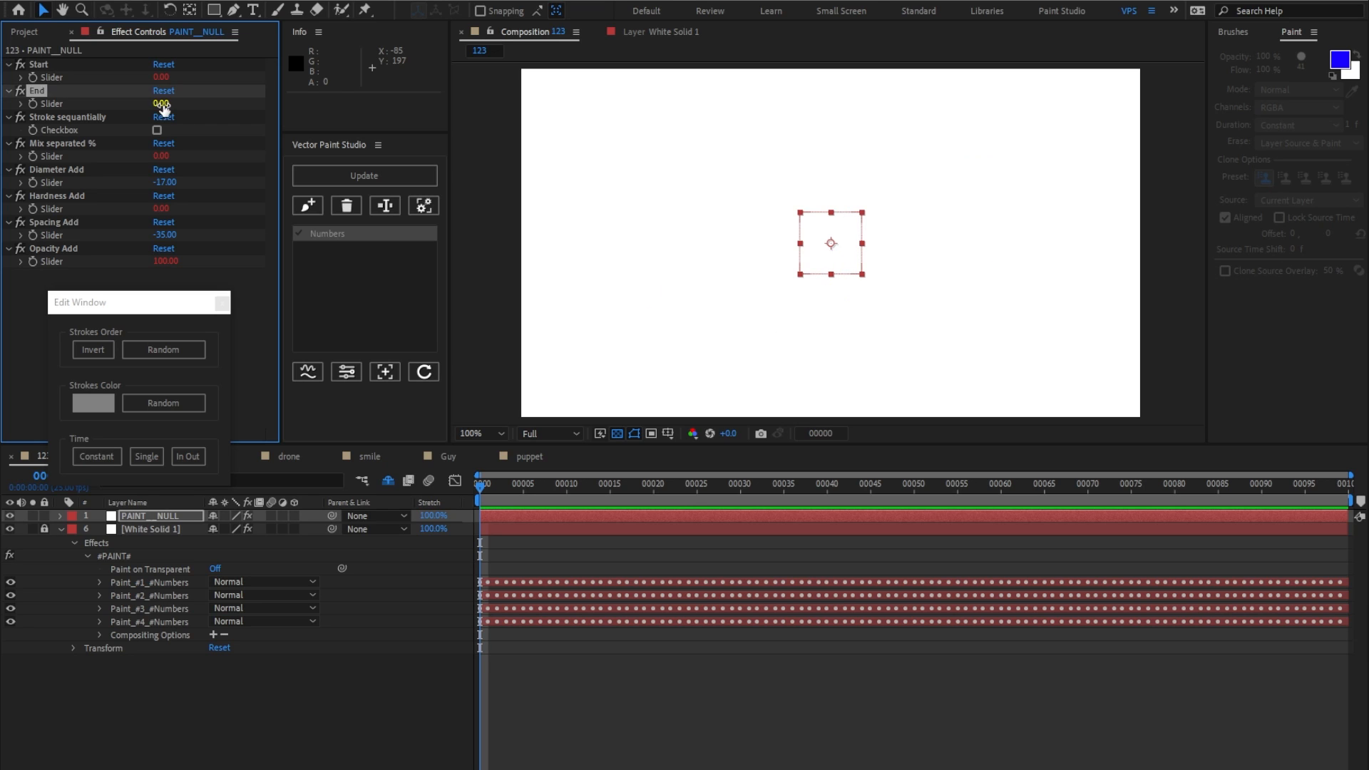
{"action": "left_click", "coordinate": [32, 104]}
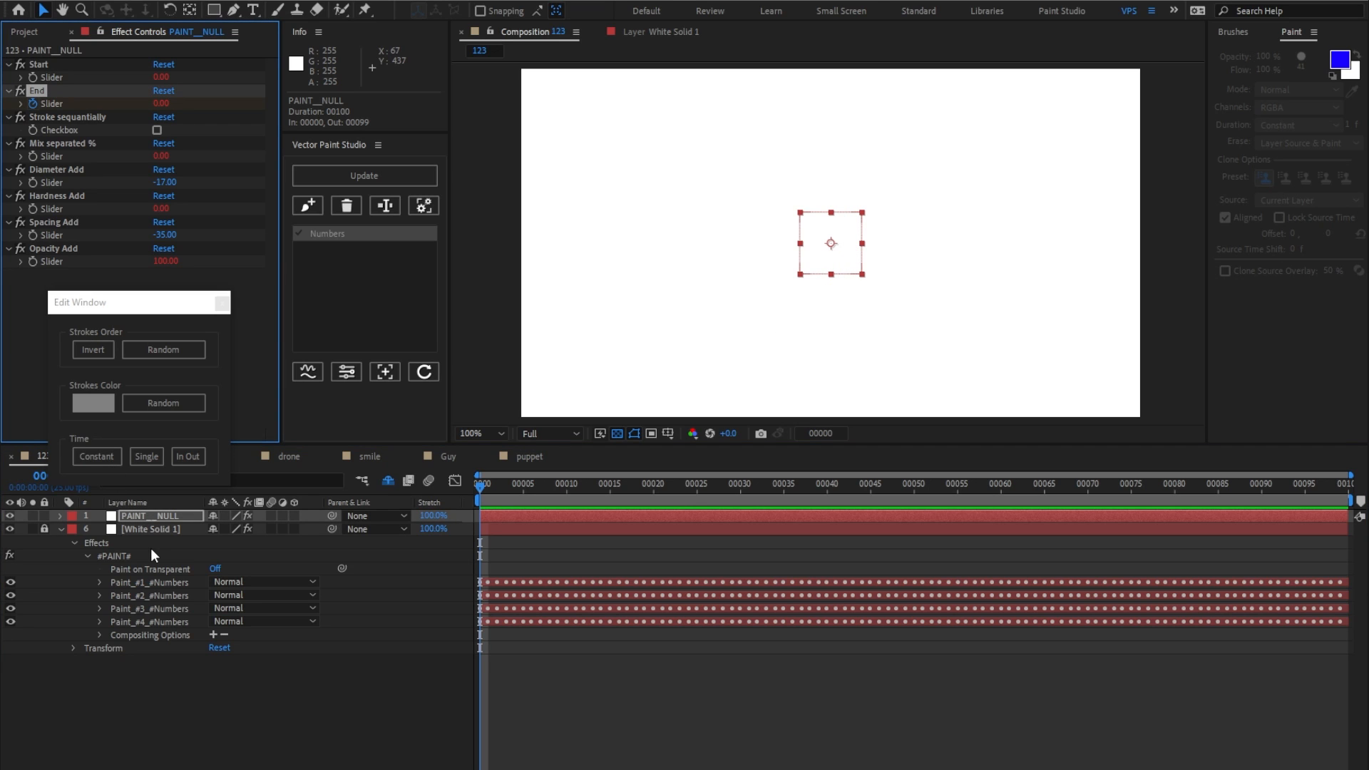
Reveal the End keyframes of PAINT__NULL and set End to 100 at frame 50.
{"action": "key", "text": "u"}
{"action": "left_click_drag", "start_coordinate": [780, 492], "coordinate": [915, 492]}
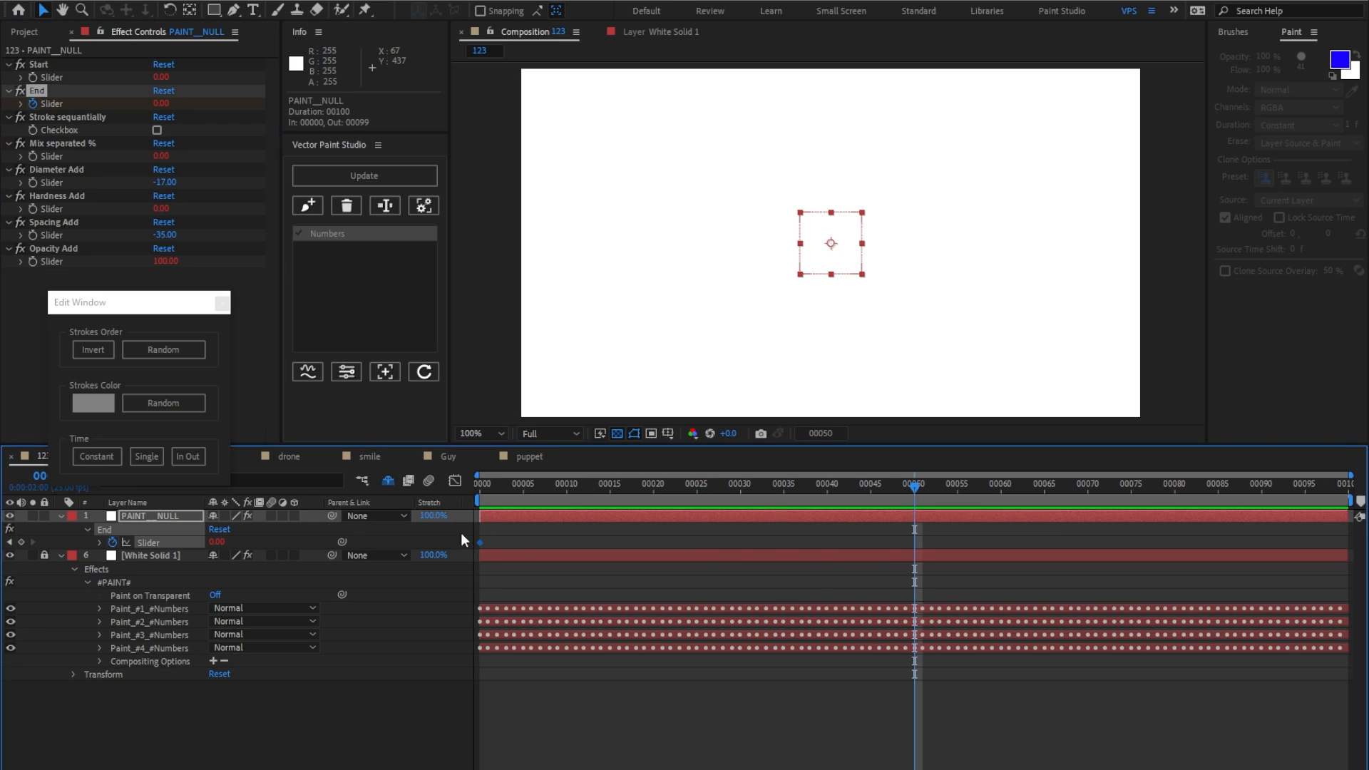
{"action": "left_click", "coordinate": [216, 542]}
{"action": "type", "text": "100"}
{"action": "key", "text": "Return"}
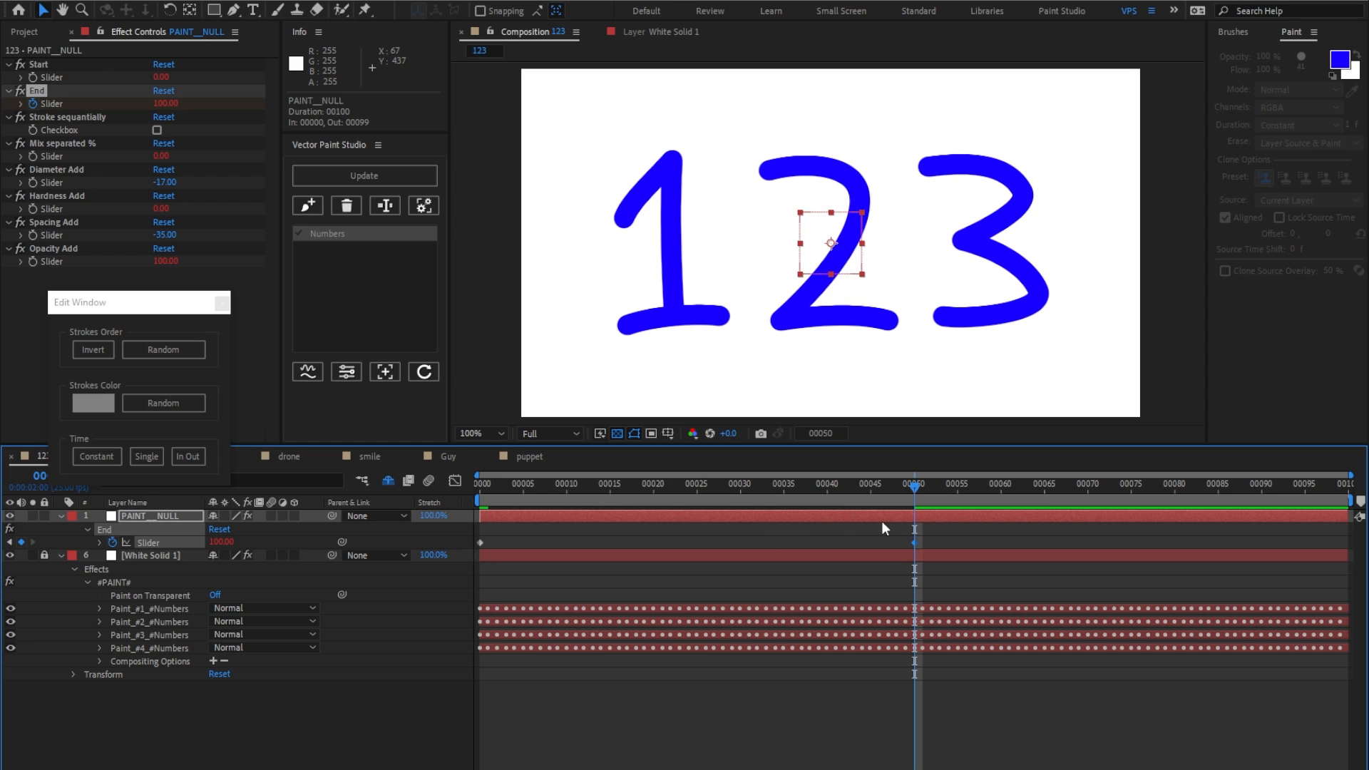
End the work area at frame 65 and preview the stroke animation from the first frame.
{"action": "left_click", "coordinate": [1044, 483]}
{"action": "key", "text": "n"}
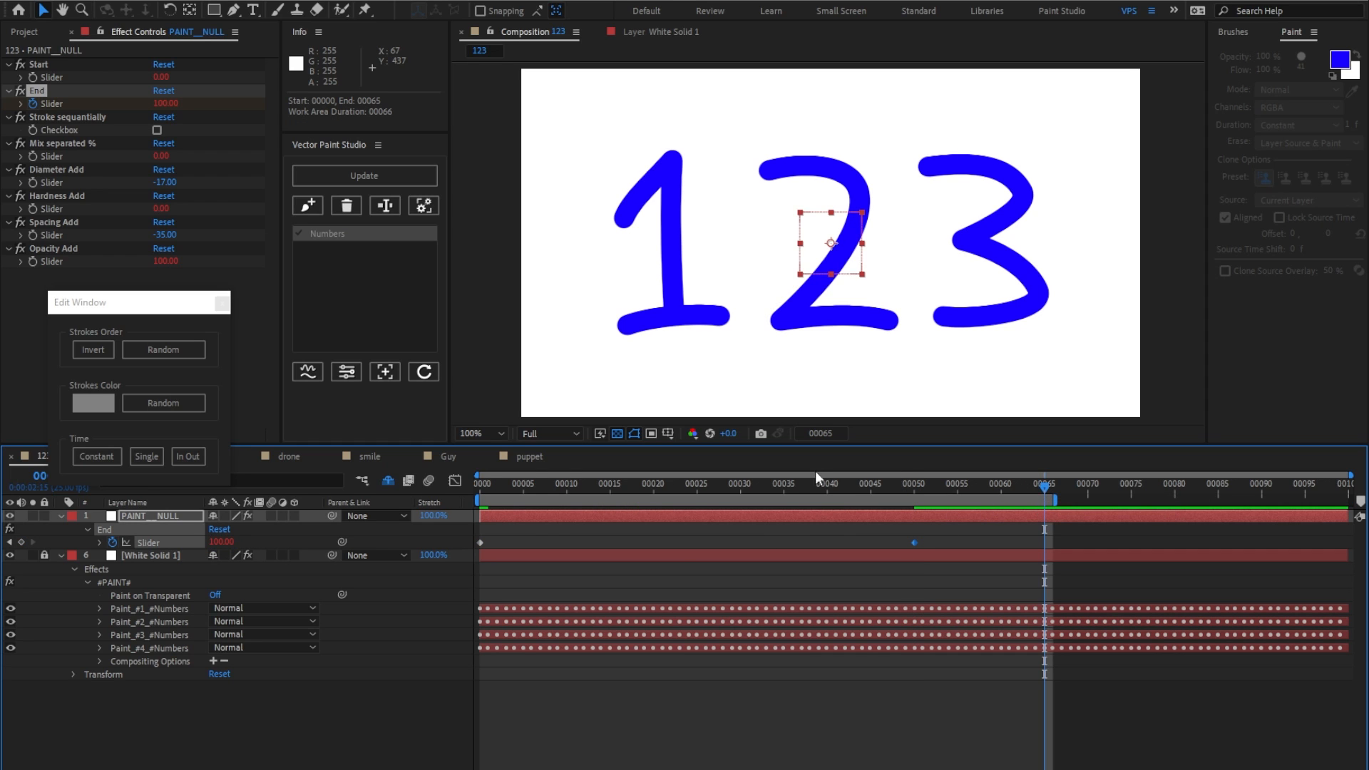
{"action": "left_click", "coordinate": [479, 485]}
{"action": "key", "text": "space"}
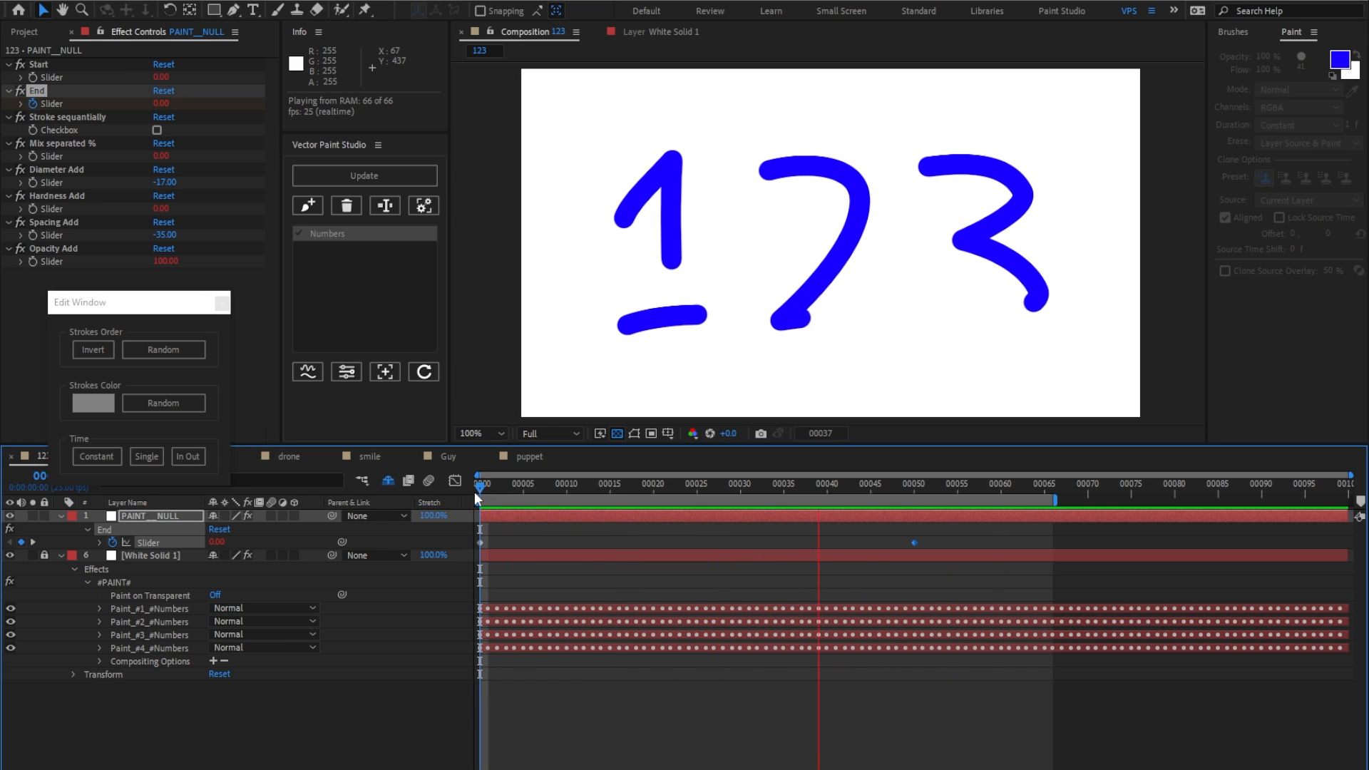
{"action": "key", "text": "space"}
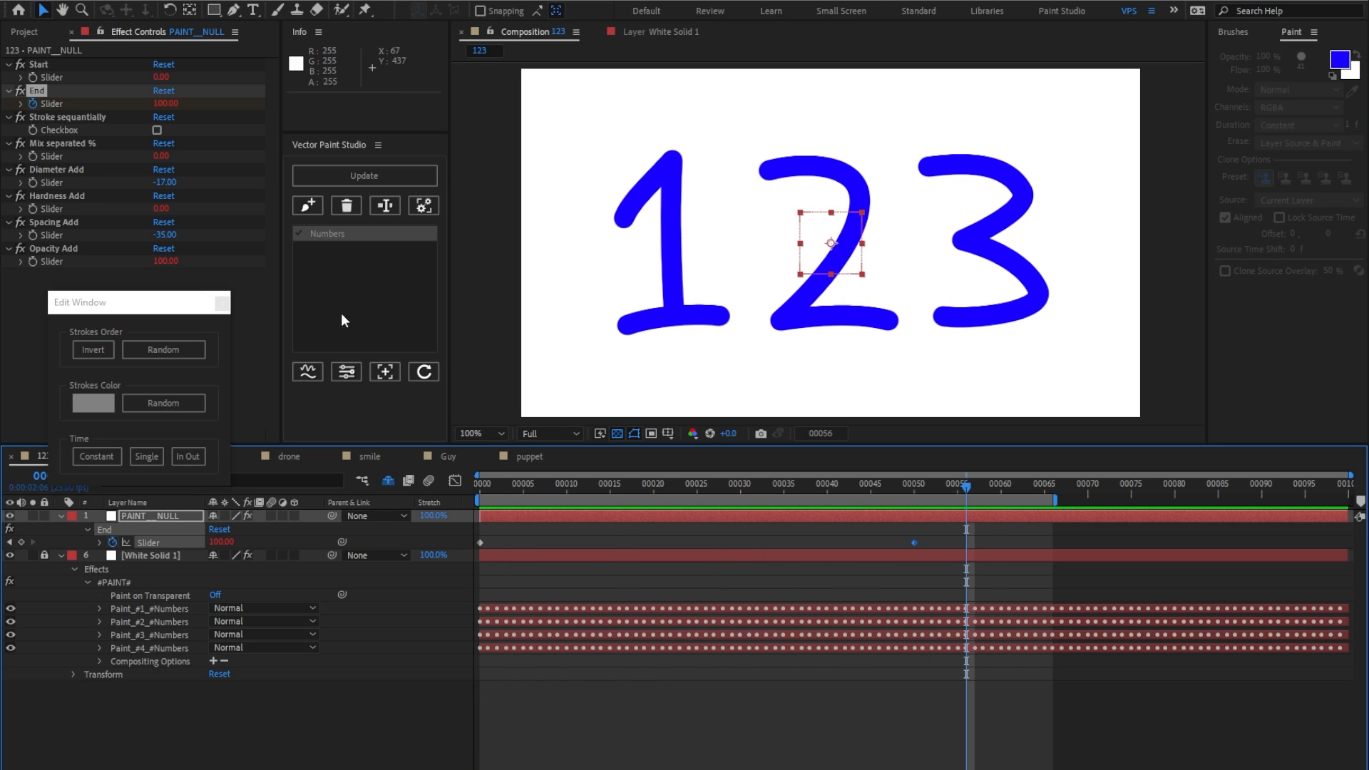
Enable Stroke sequentially for the Numbers strokes and preview the animation from the first frame.
{"action": "left_click", "coordinate": [159, 130]}
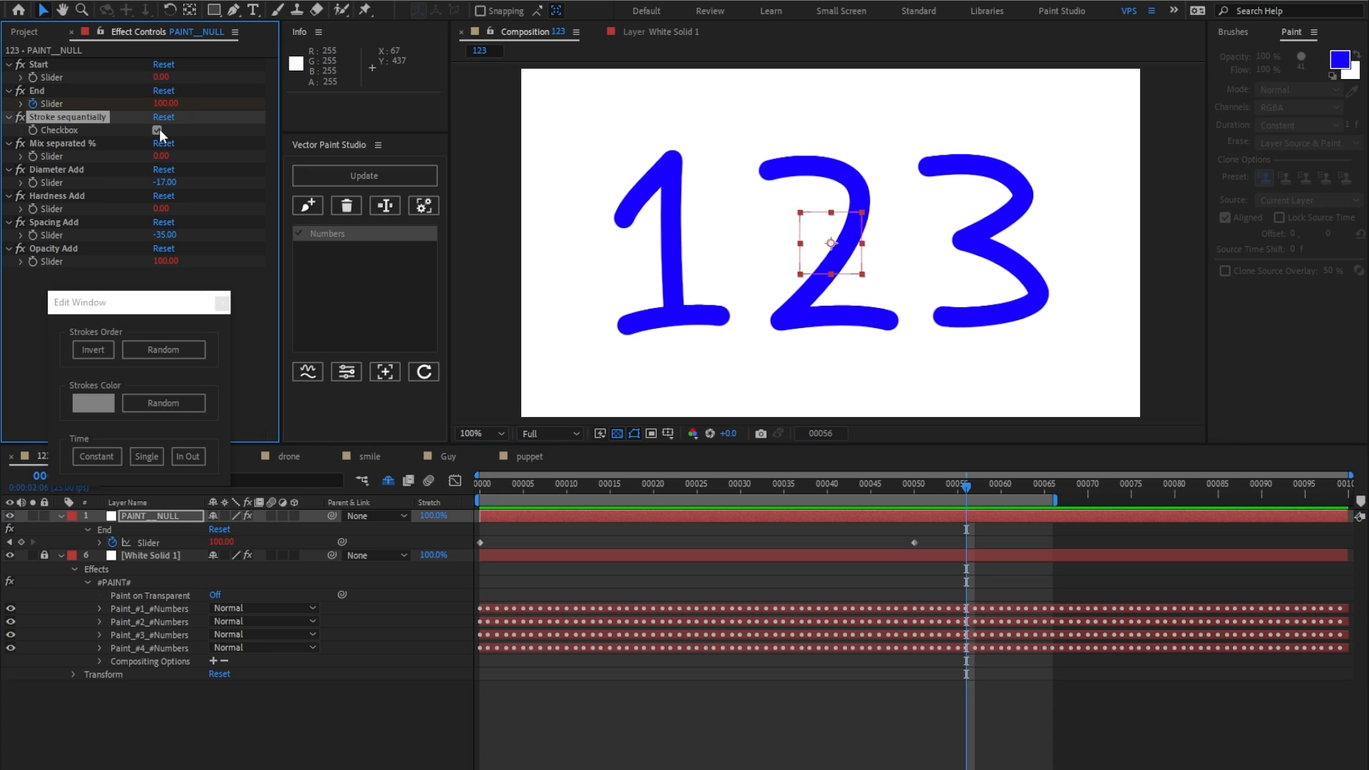
{"action": "left_click", "coordinate": [482, 487]}
{"action": "key", "text": "space"}
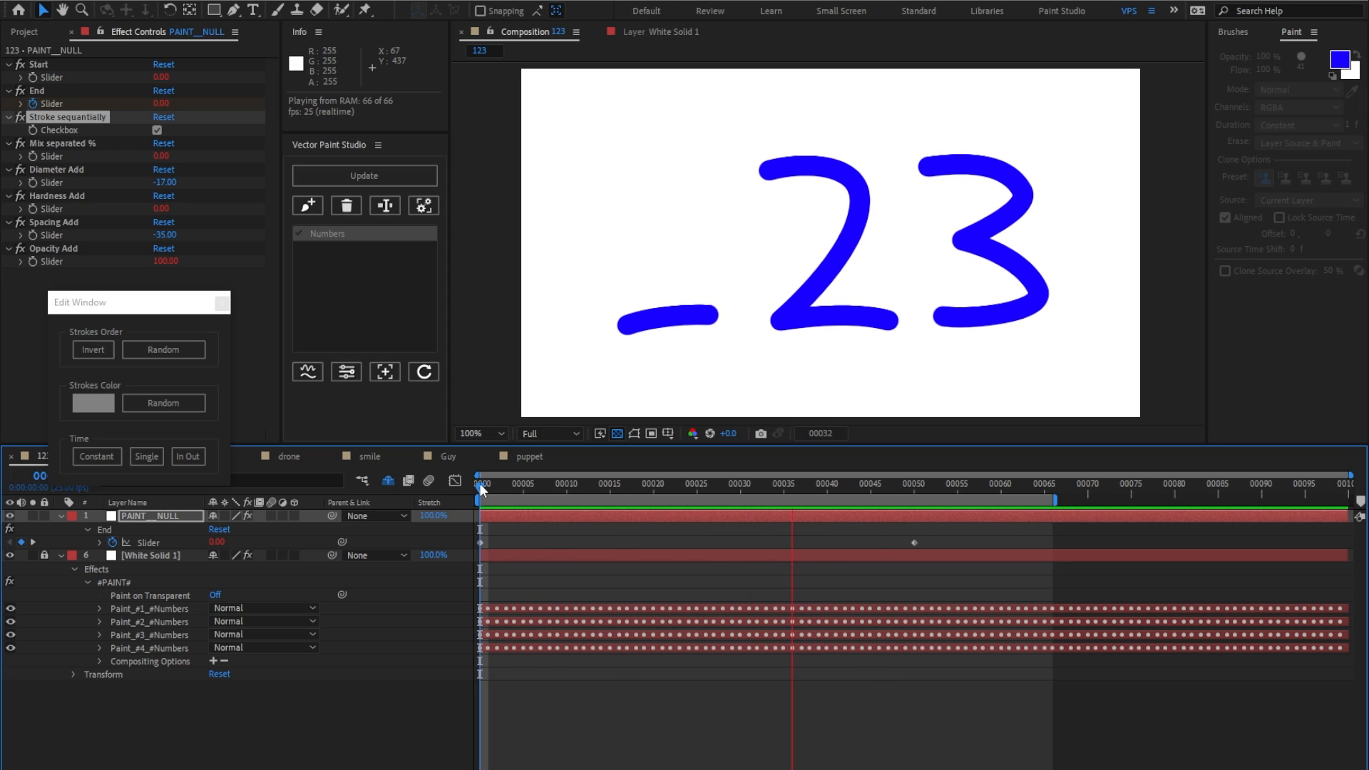
{"action": "key", "text": "space"}
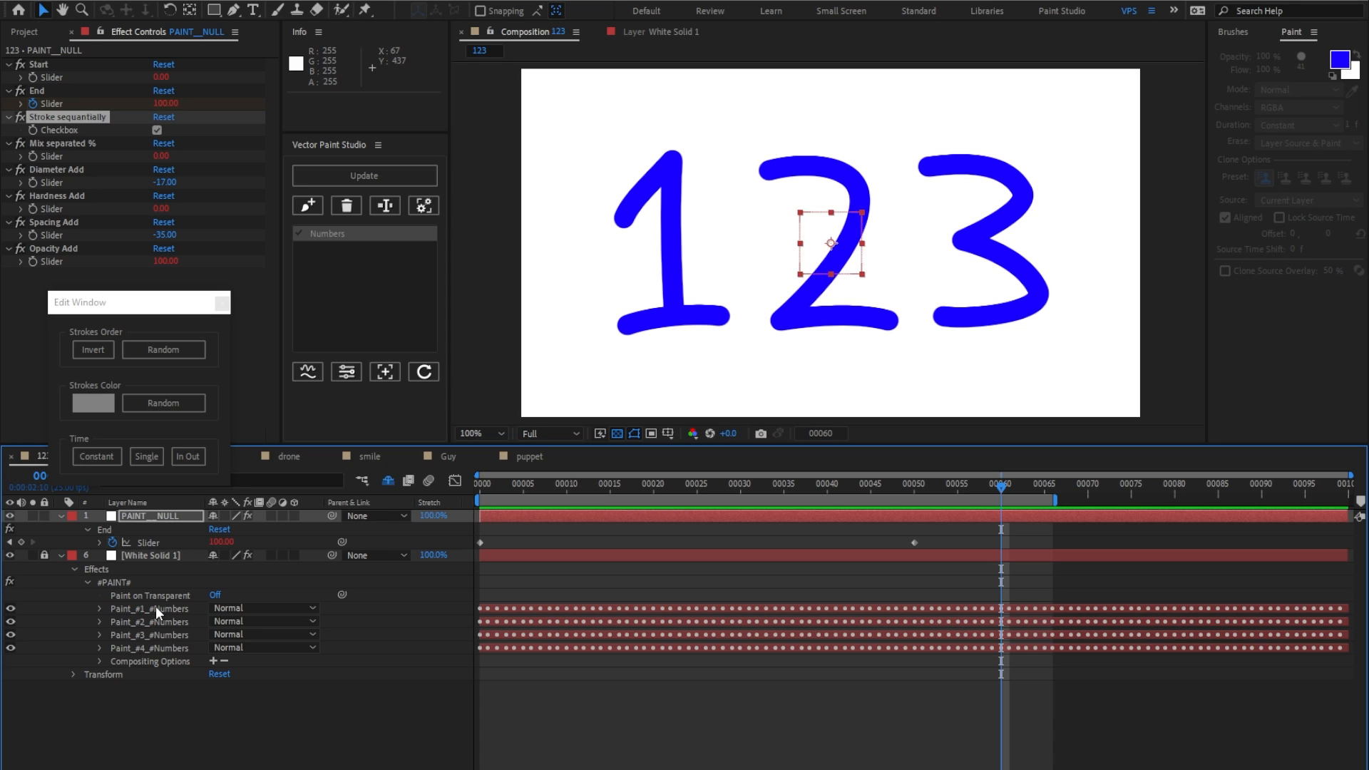
Invert the order of the Numbers strokes and preview the animation.
{"action": "left_click", "coordinate": [88, 352]}
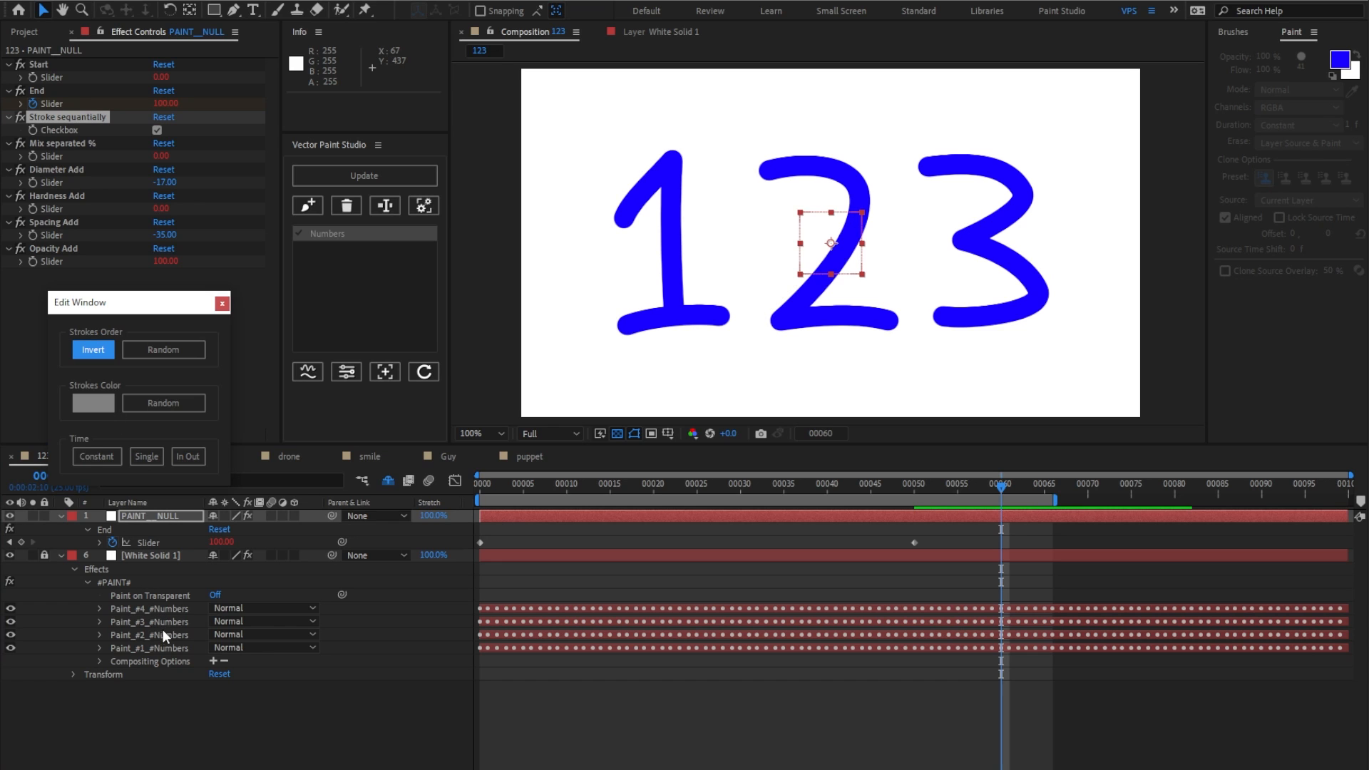
{"action": "key", "text": "space"}
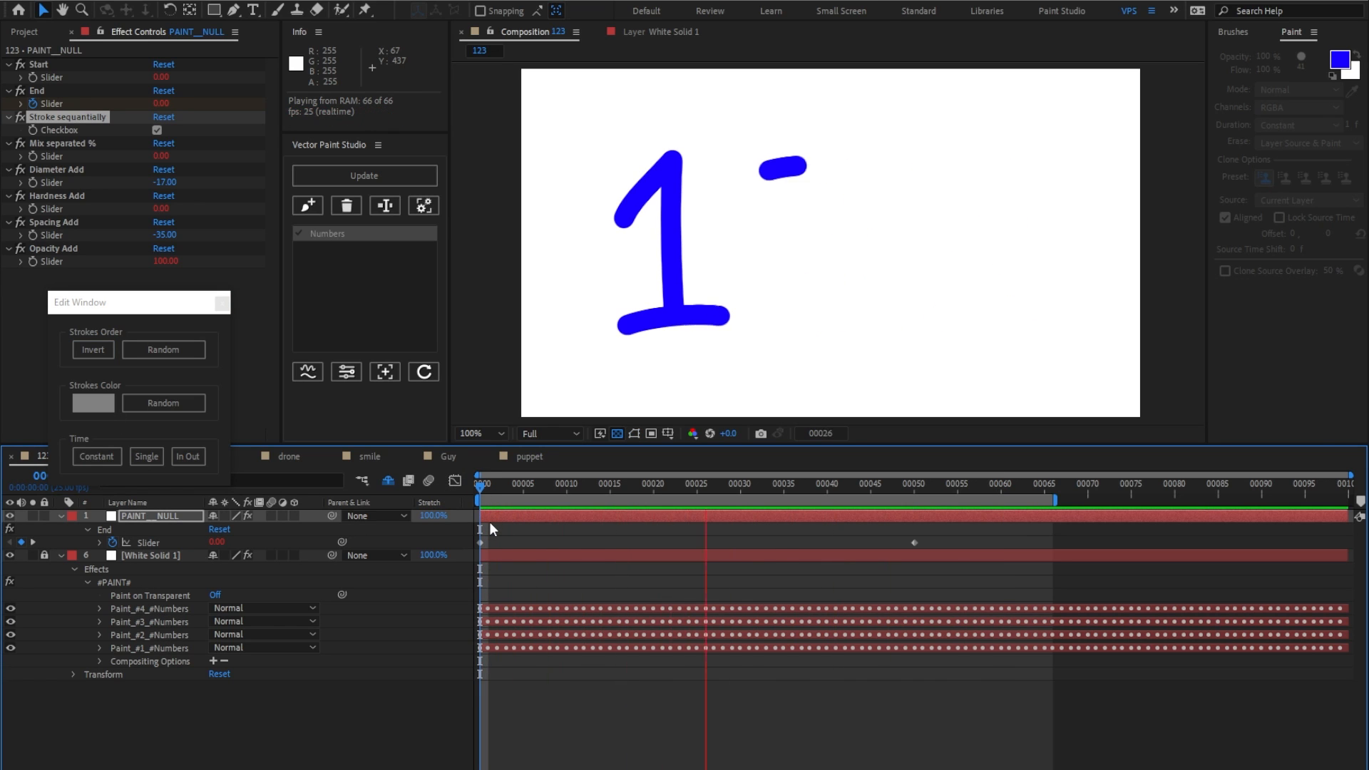
{"action": "key", "text": "space"}
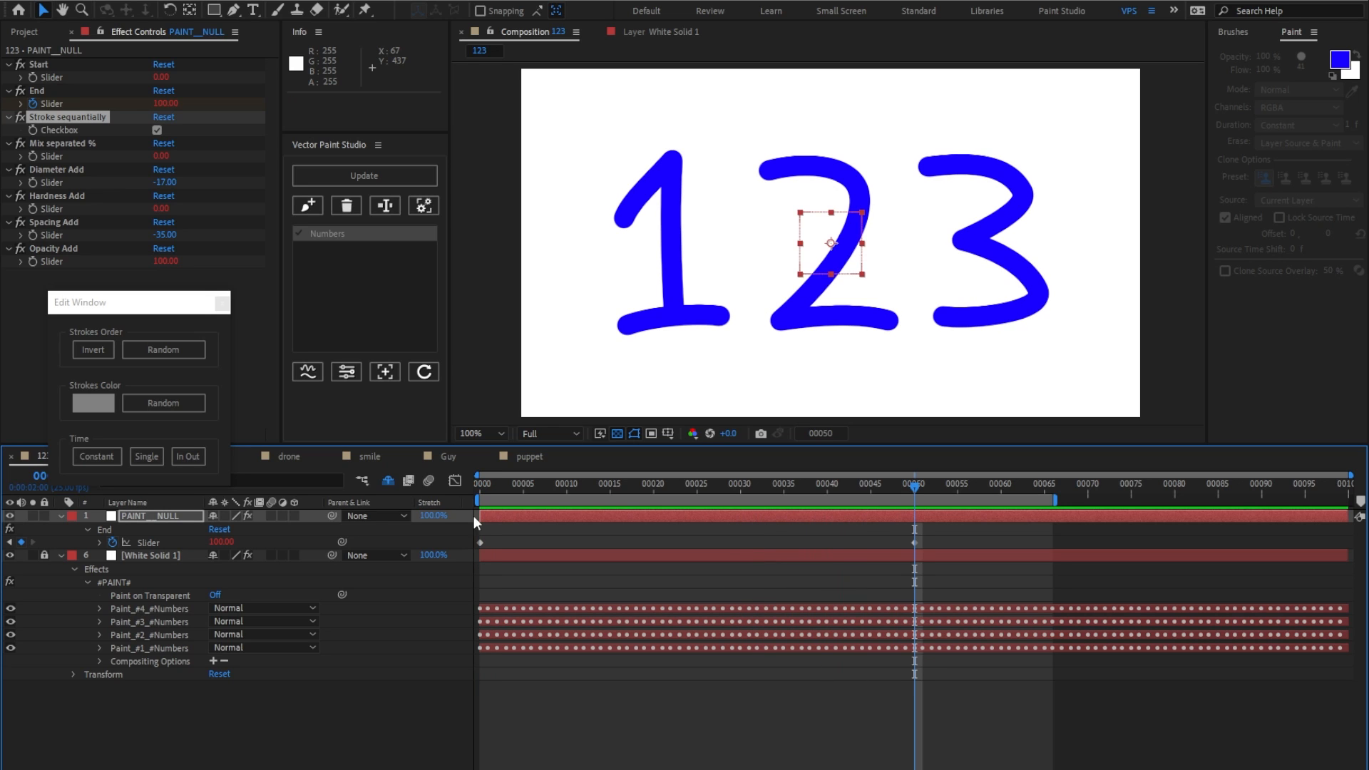
Try a random order for the Numbers strokes, preview it, and undo the random order.
{"action": "left_click", "coordinate": [190, 348]}
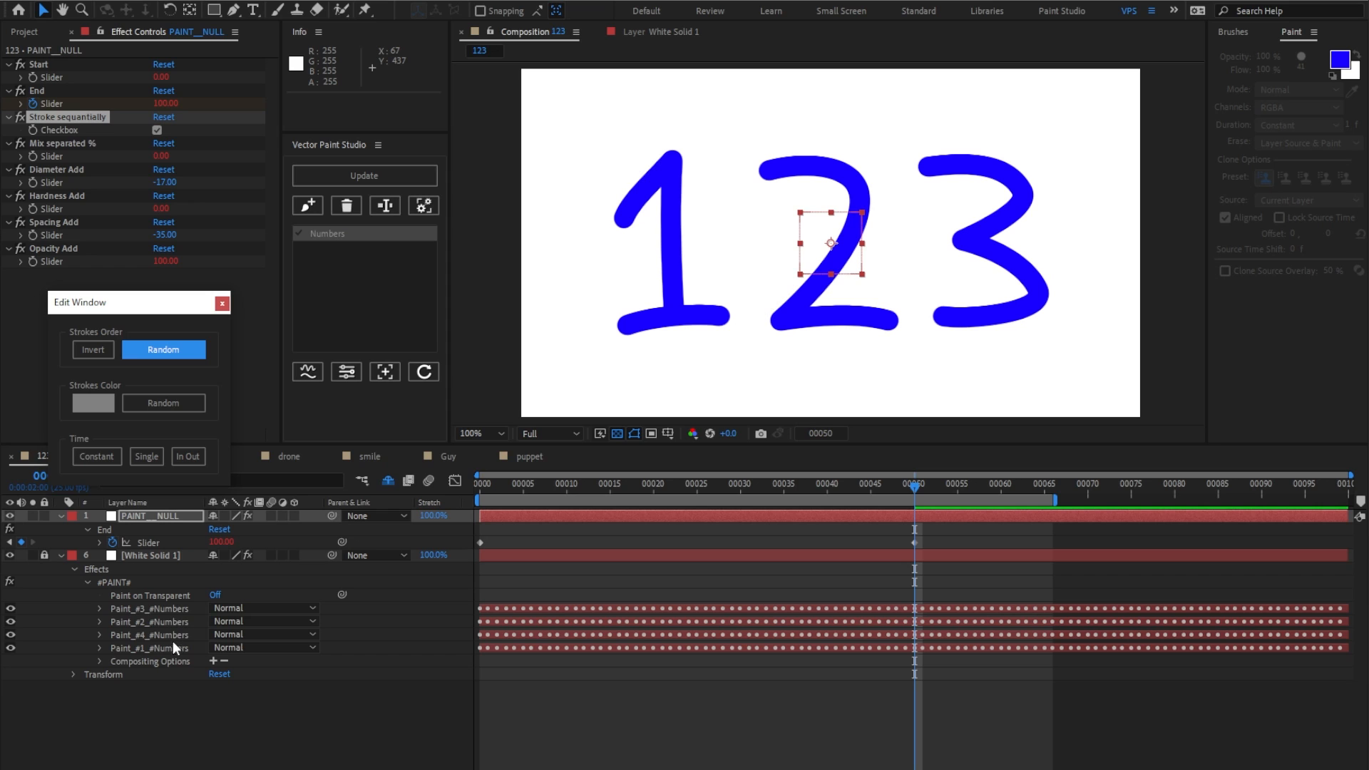
{"action": "key", "text": "Home"}
{"action": "key", "text": "space"}
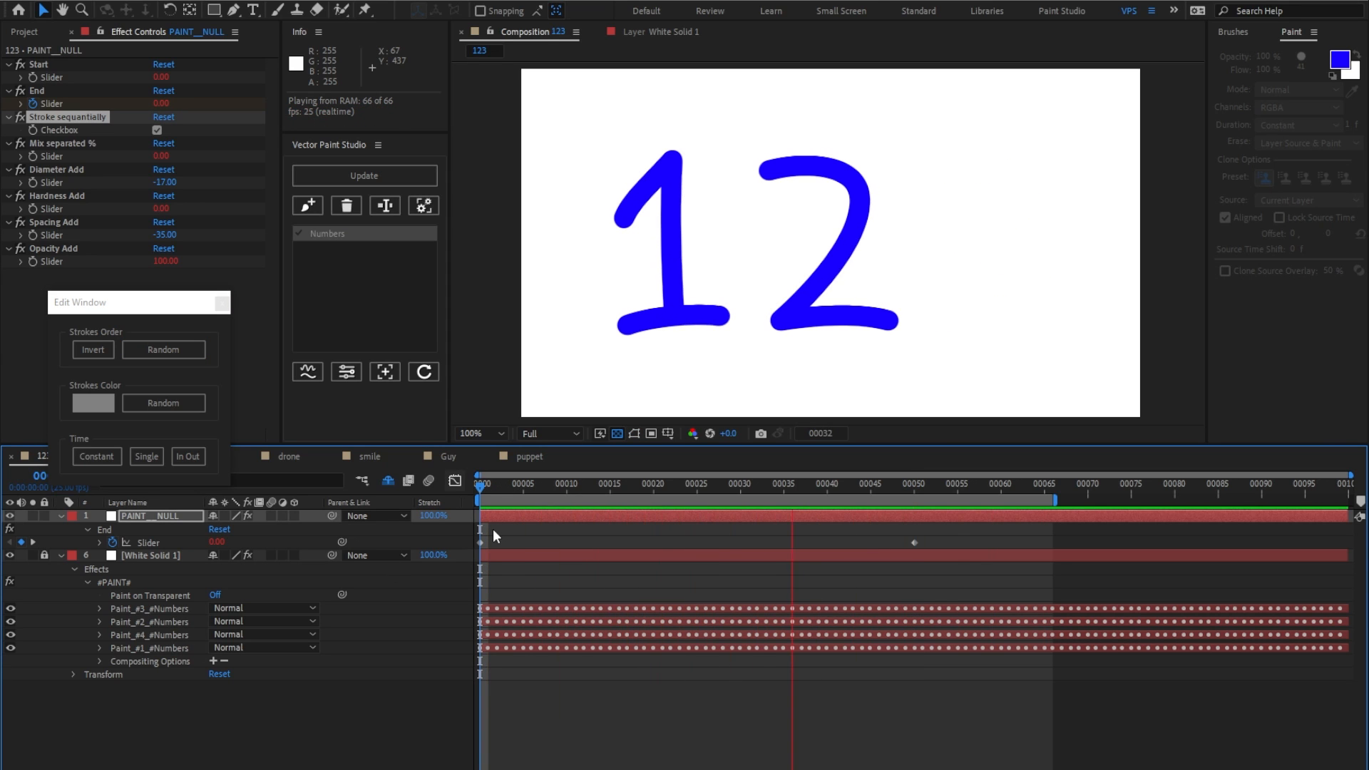
{"action": "key", "text": "space"}
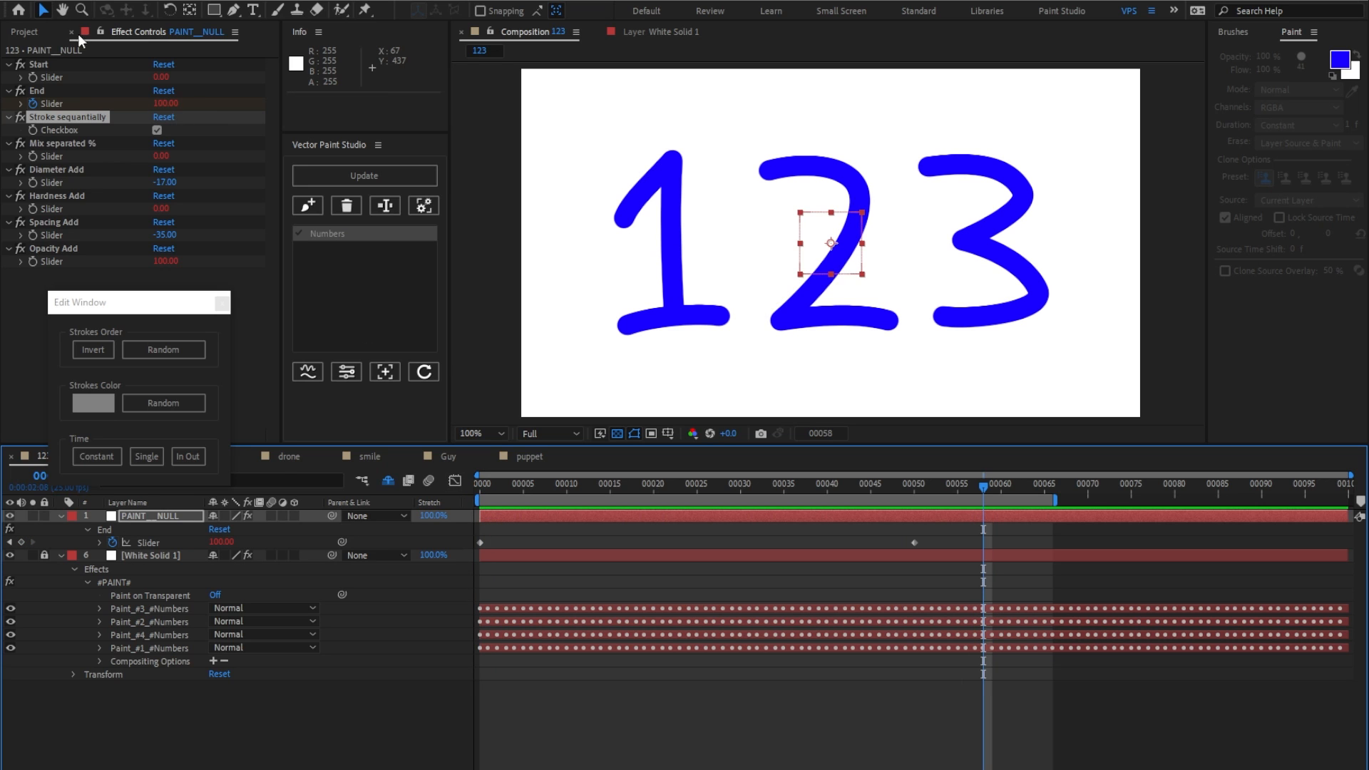
{"action": "left_click", "coordinate": [44, 2]}
{"action": "left_click", "coordinate": [47, 8]}
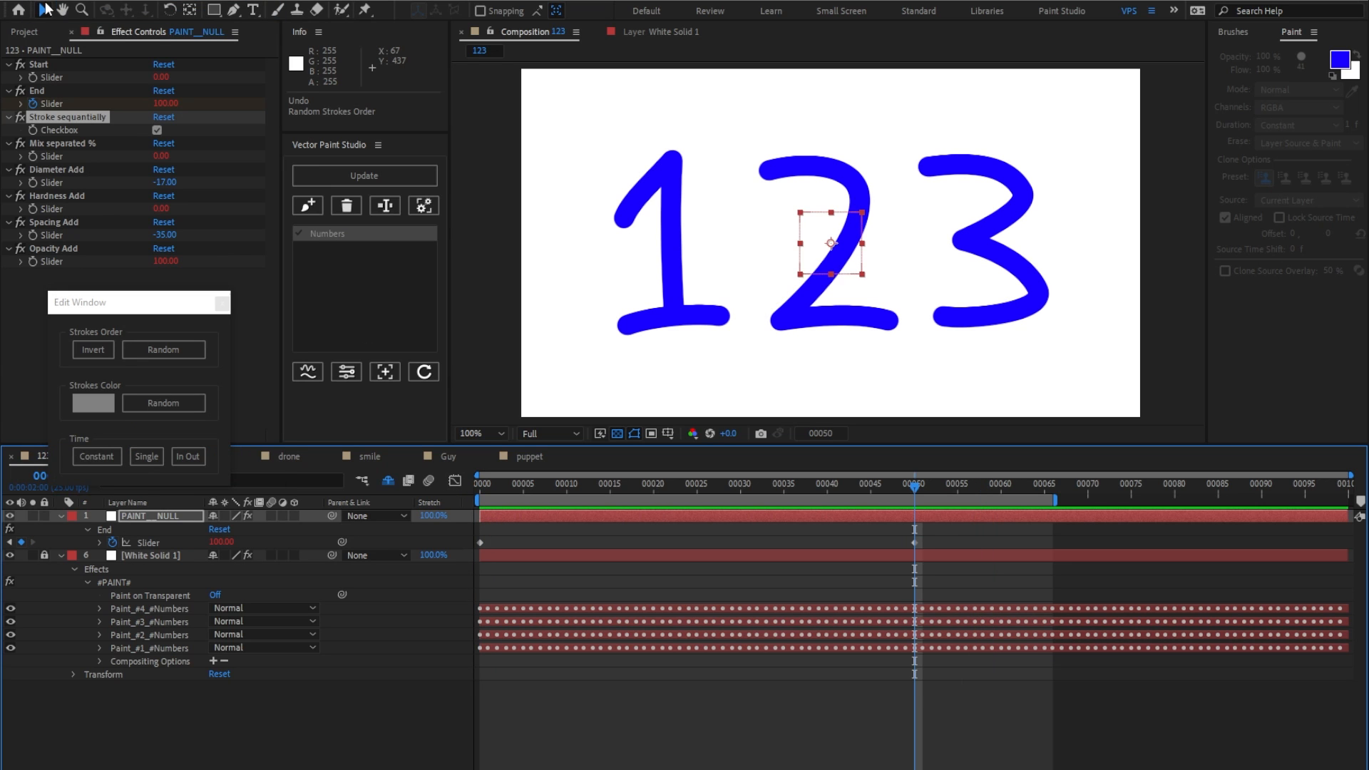
Choose red as the strokes color and try two sets of random stroke colors on the digits.
{"action": "left_click", "coordinate": [103, 396]}
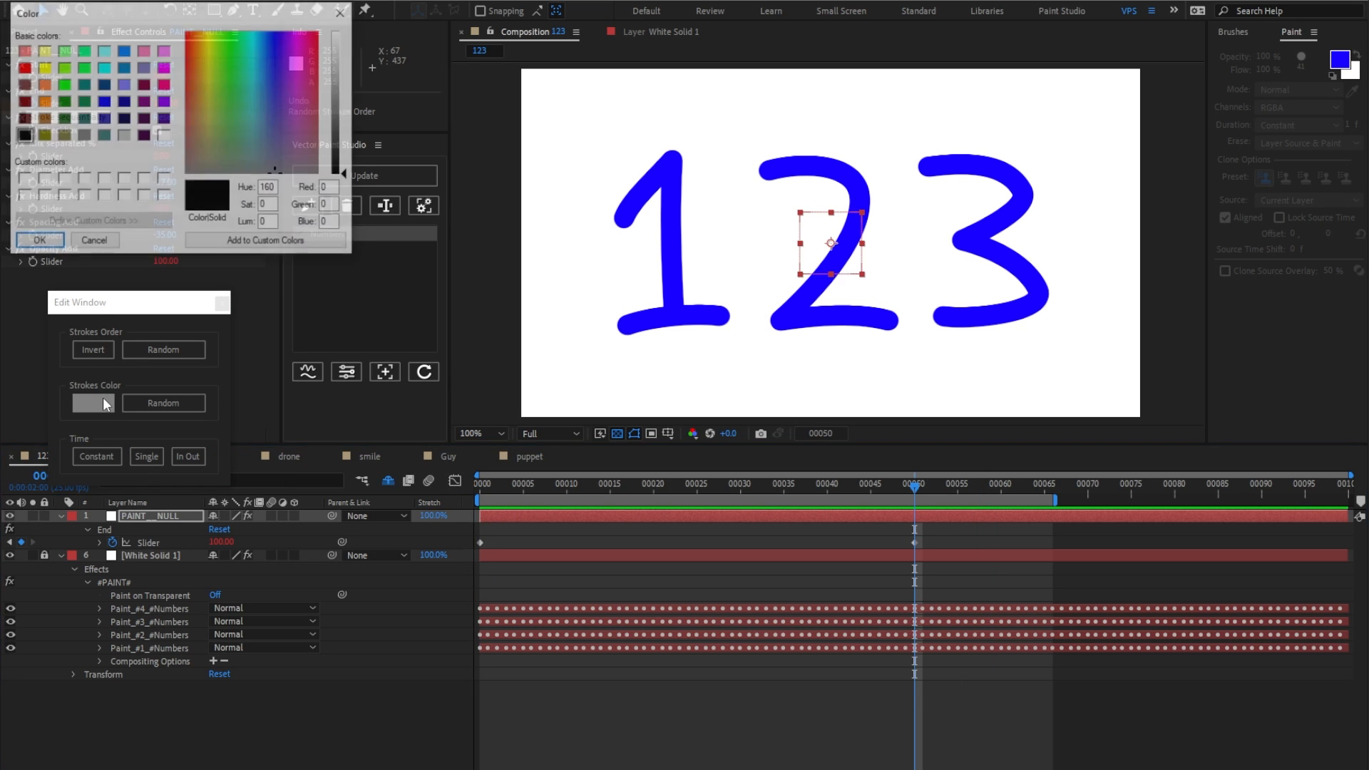
{"action": "left_click", "coordinate": [23, 68]}
{"action": "left_click", "coordinate": [43, 240]}
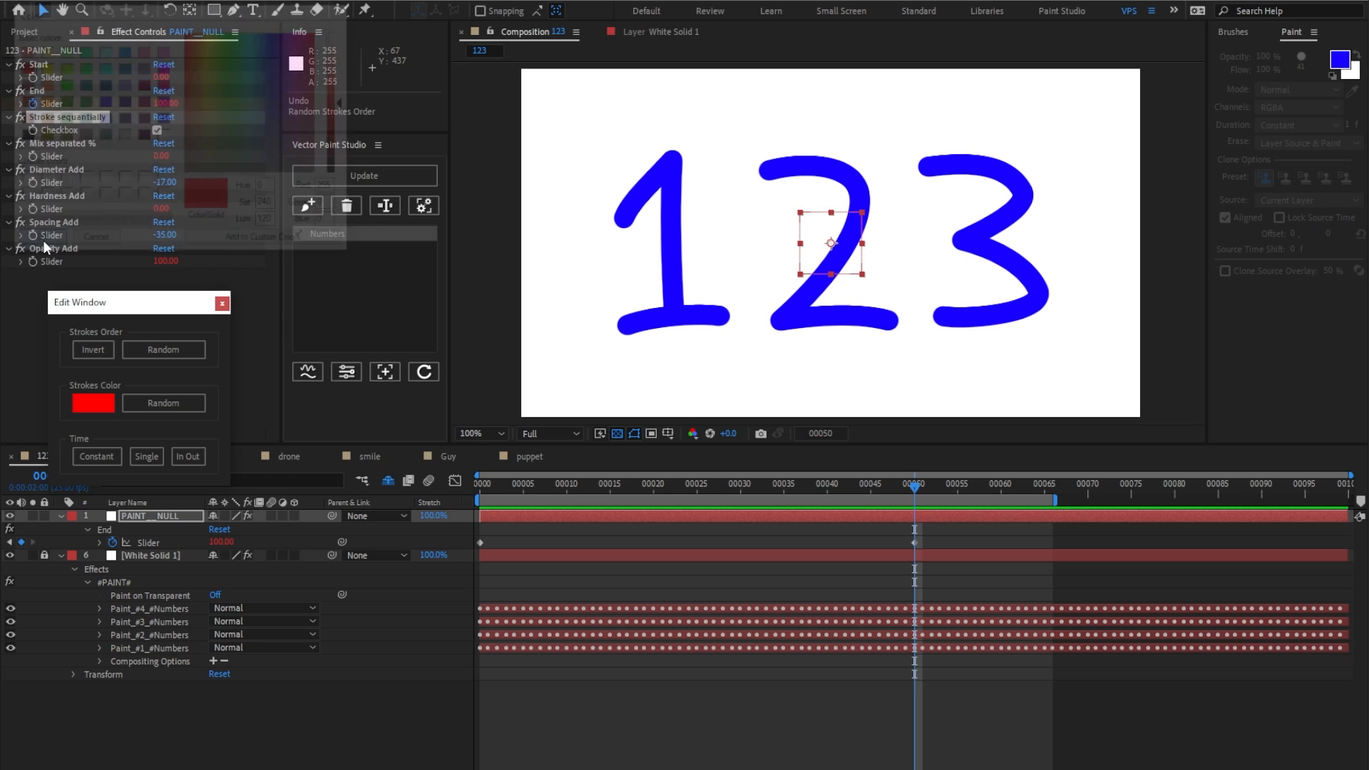
{"action": "left_click", "coordinate": [151, 402]}
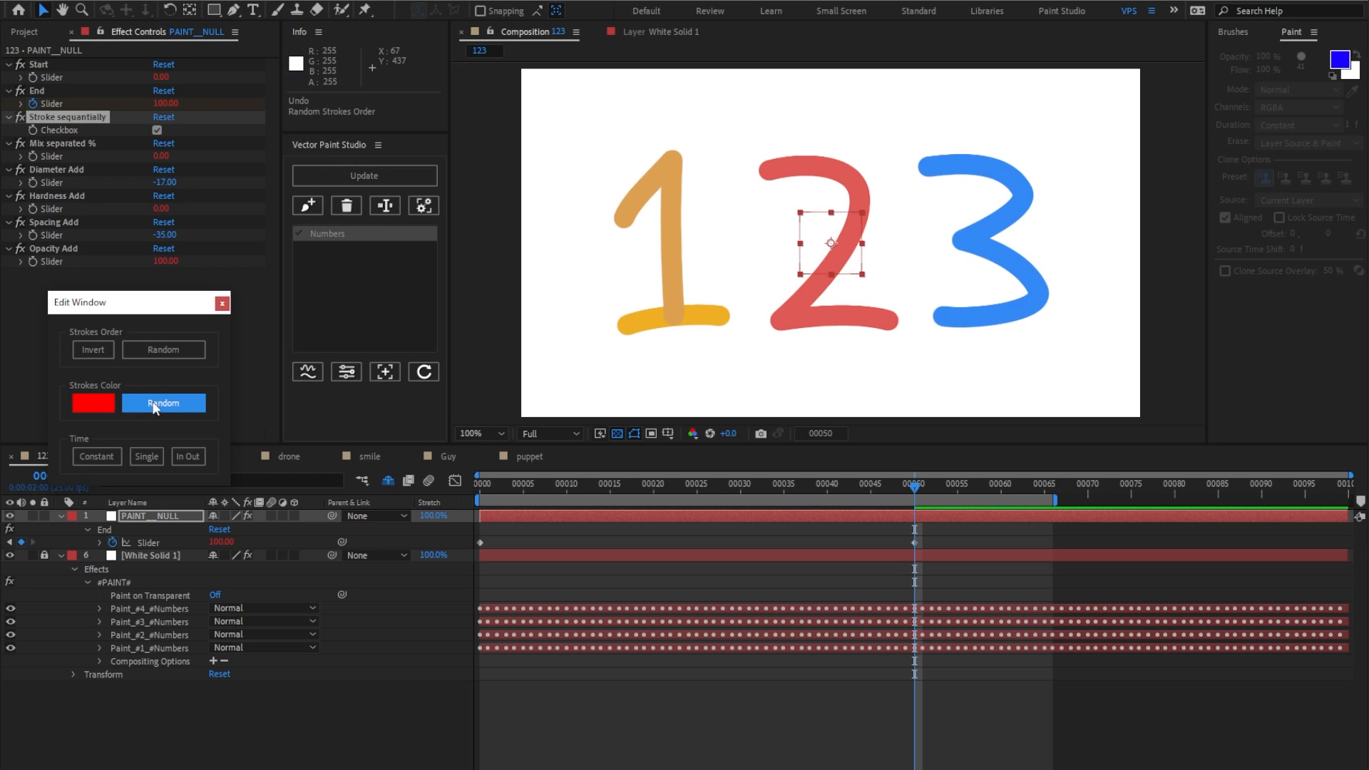
{"action": "left_click", "coordinate": [152, 402]}
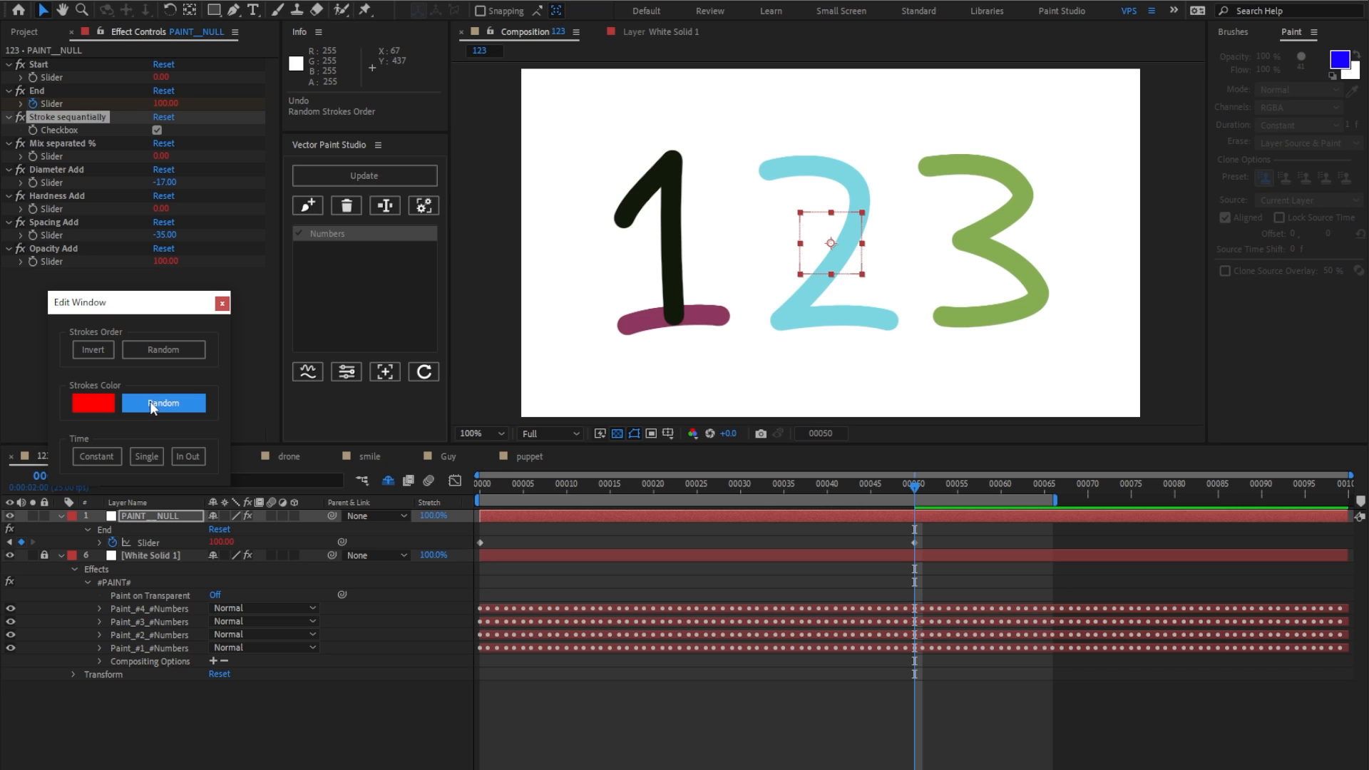
Set the color of all Numbers strokes to red.
{"action": "left_click", "coordinate": [101, 403]}
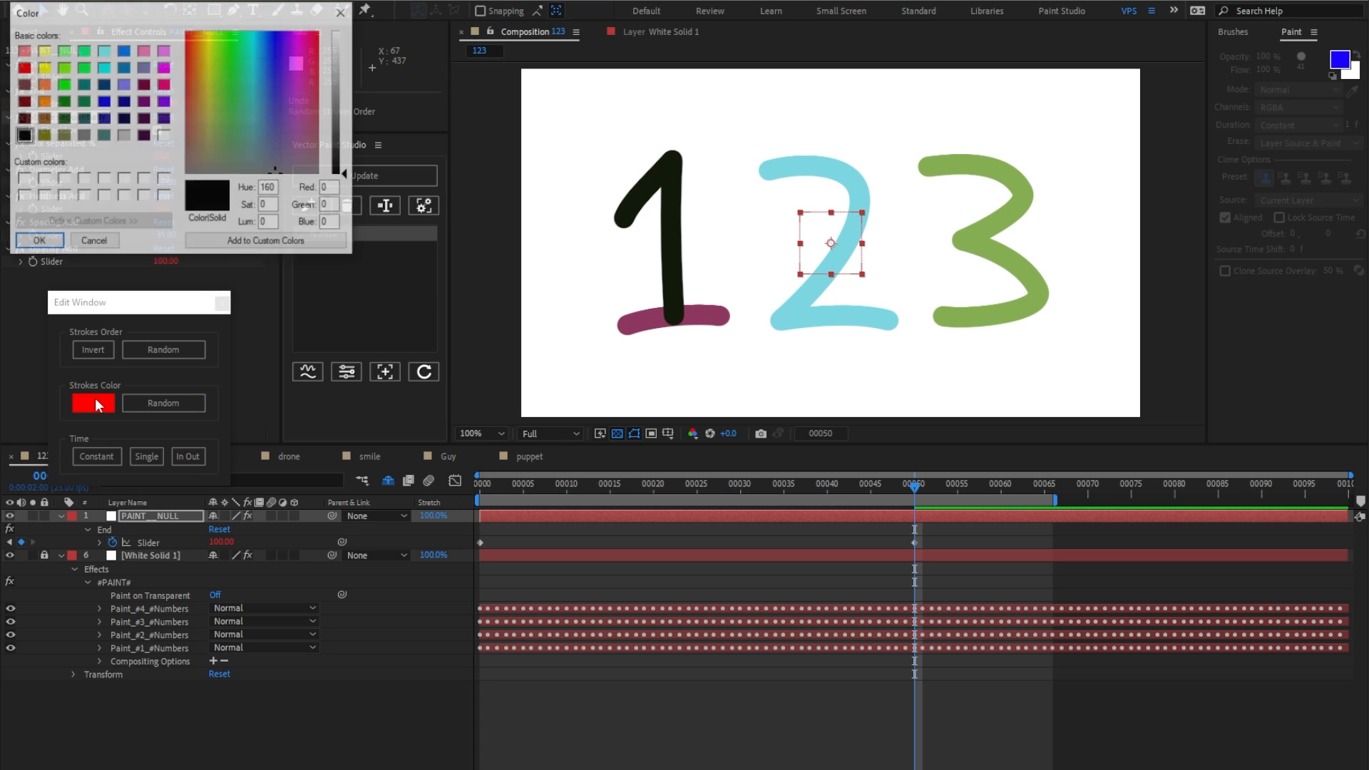
{"action": "left_click", "coordinate": [23, 67]}
{"action": "left_click", "coordinate": [36, 241]}
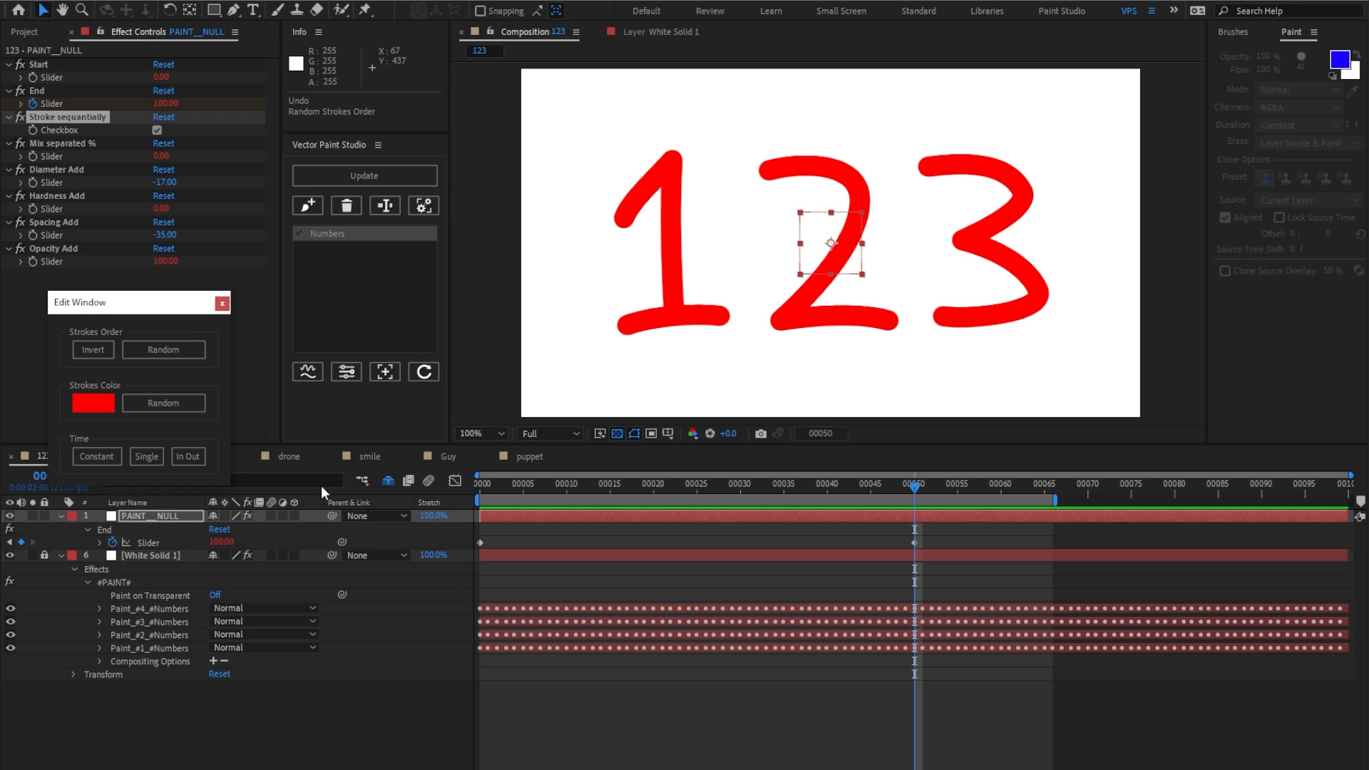
Try Single stroke timing and In Out timing over a work area of frames 15 to 42, and return to Constant timing.
{"action": "left_click", "coordinate": [147, 456]}
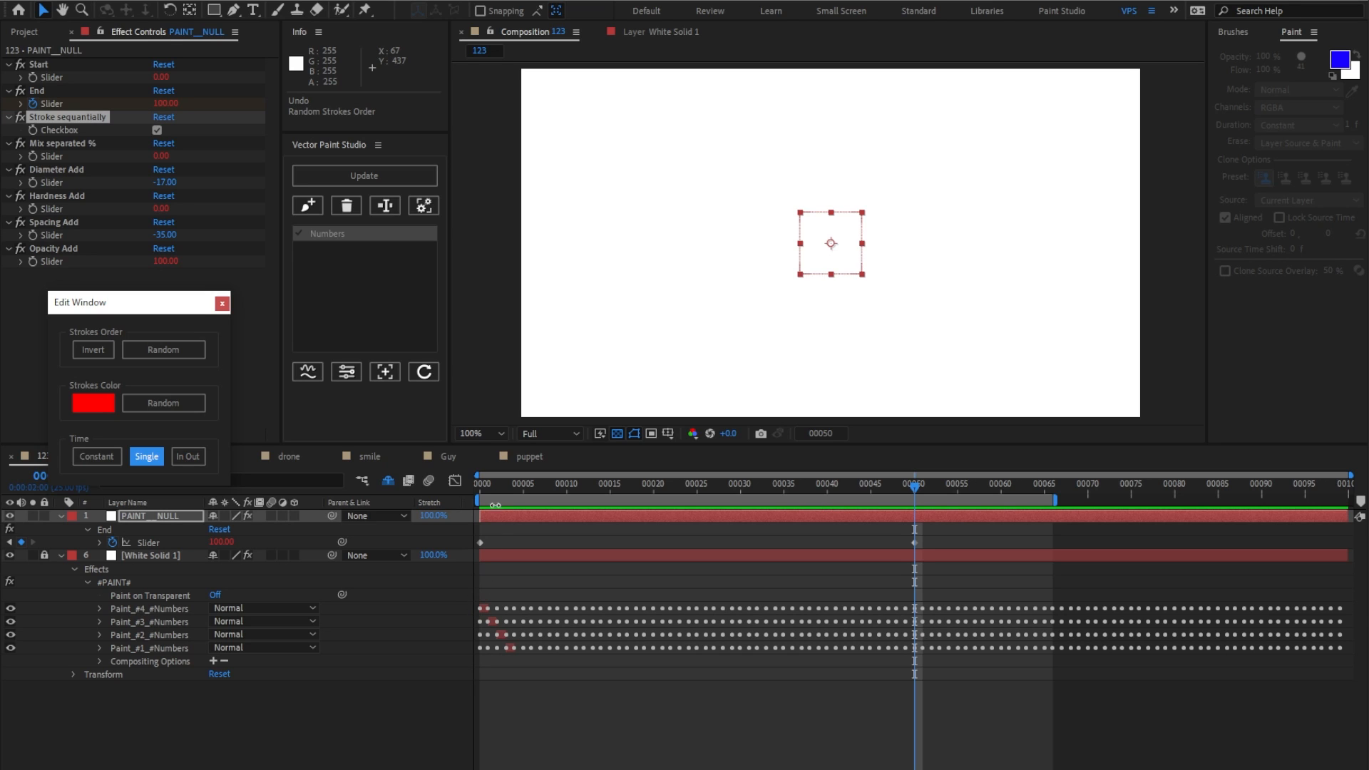
{"action": "left_click_drag", "start_coordinate": [477, 501], "coordinate": [606, 502]}
{"action": "left_click_drag", "start_coordinate": [1001, 505], "coordinate": [854, 505]}
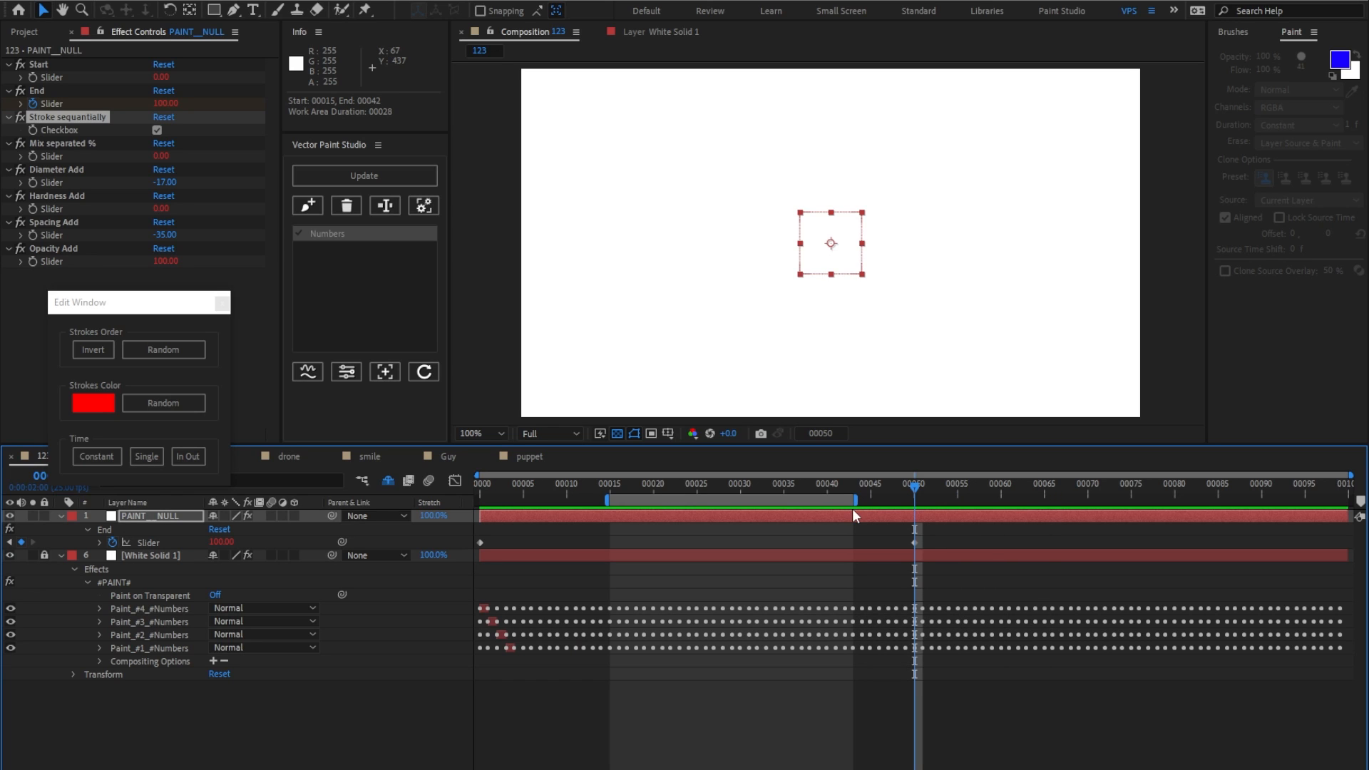
{"action": "left_click", "coordinate": [189, 457]}
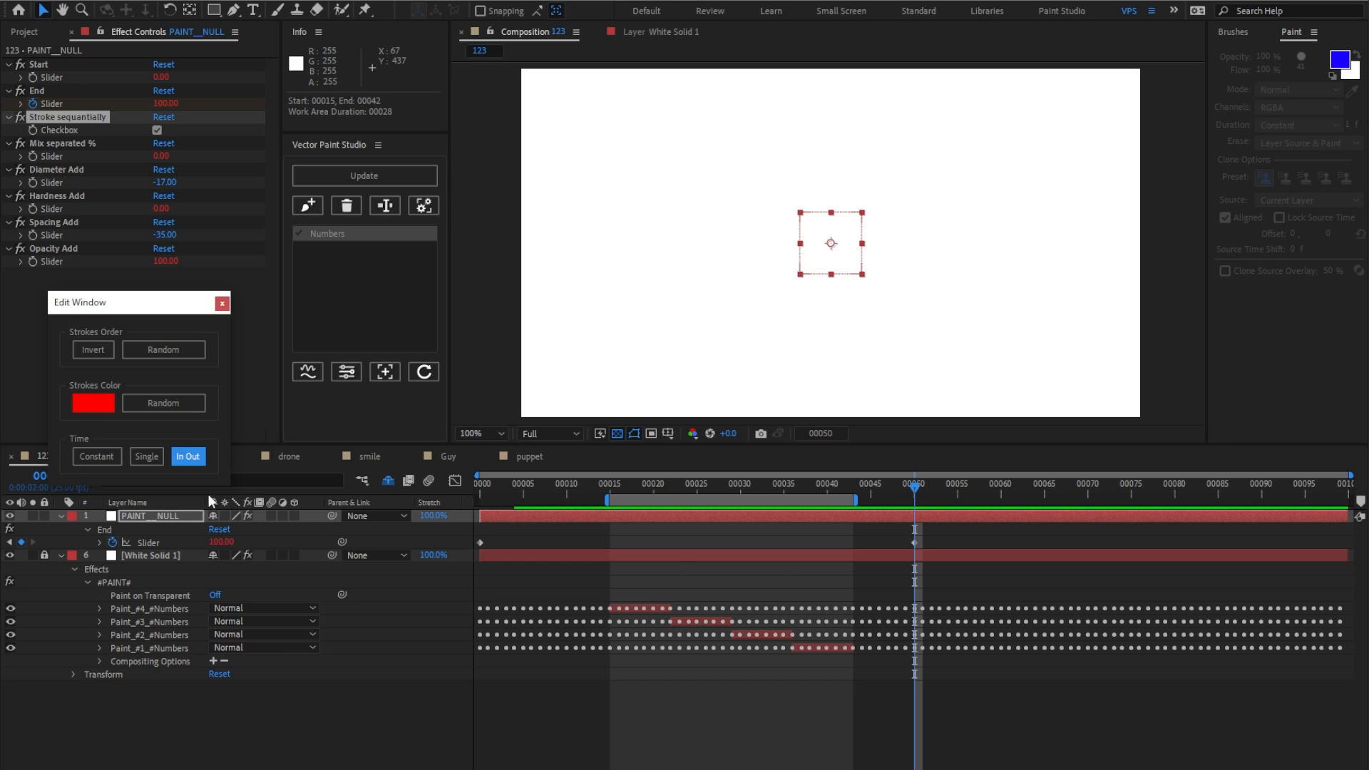
{"action": "left_click", "coordinate": [102, 454]}
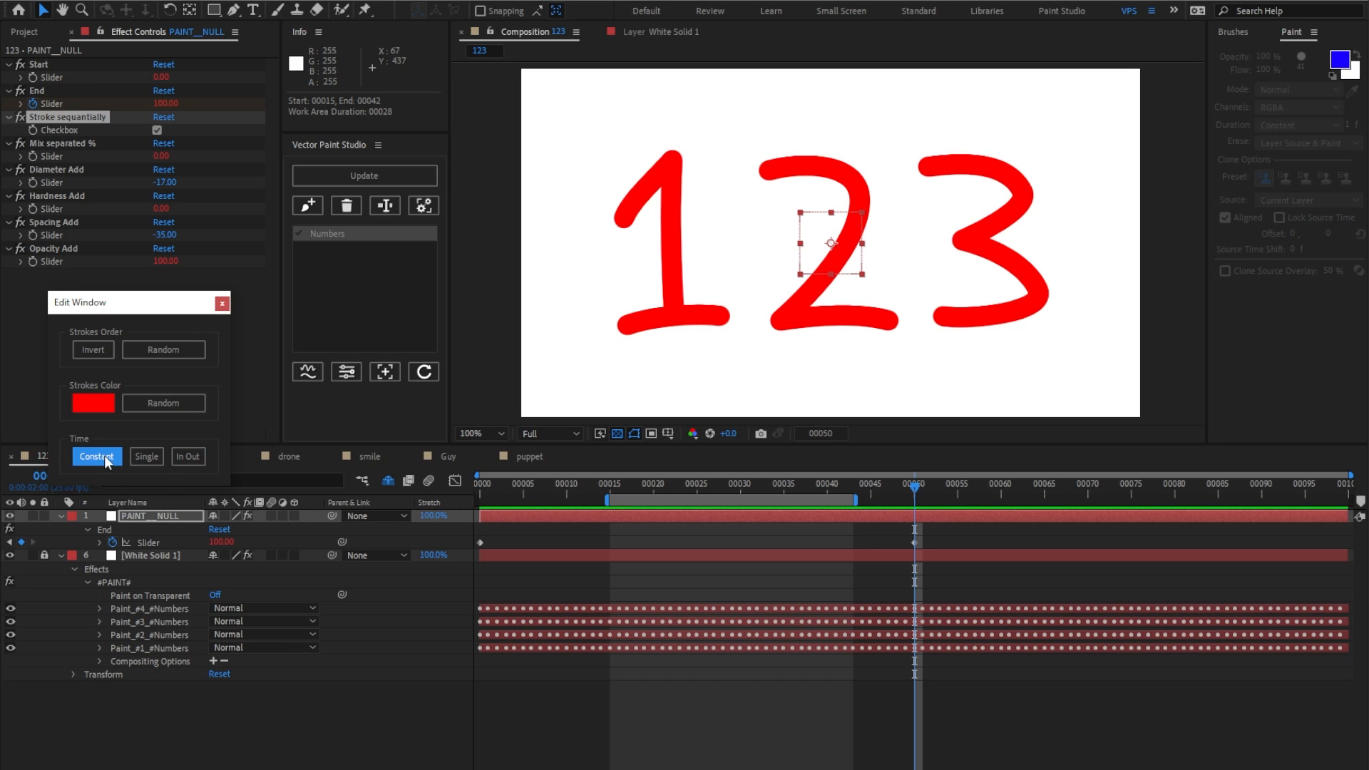
Set the work area to run from frame 0 to frame 62.
{"action": "left_click_drag", "start_coordinate": [488, 492], "coordinate": [462, 492]}
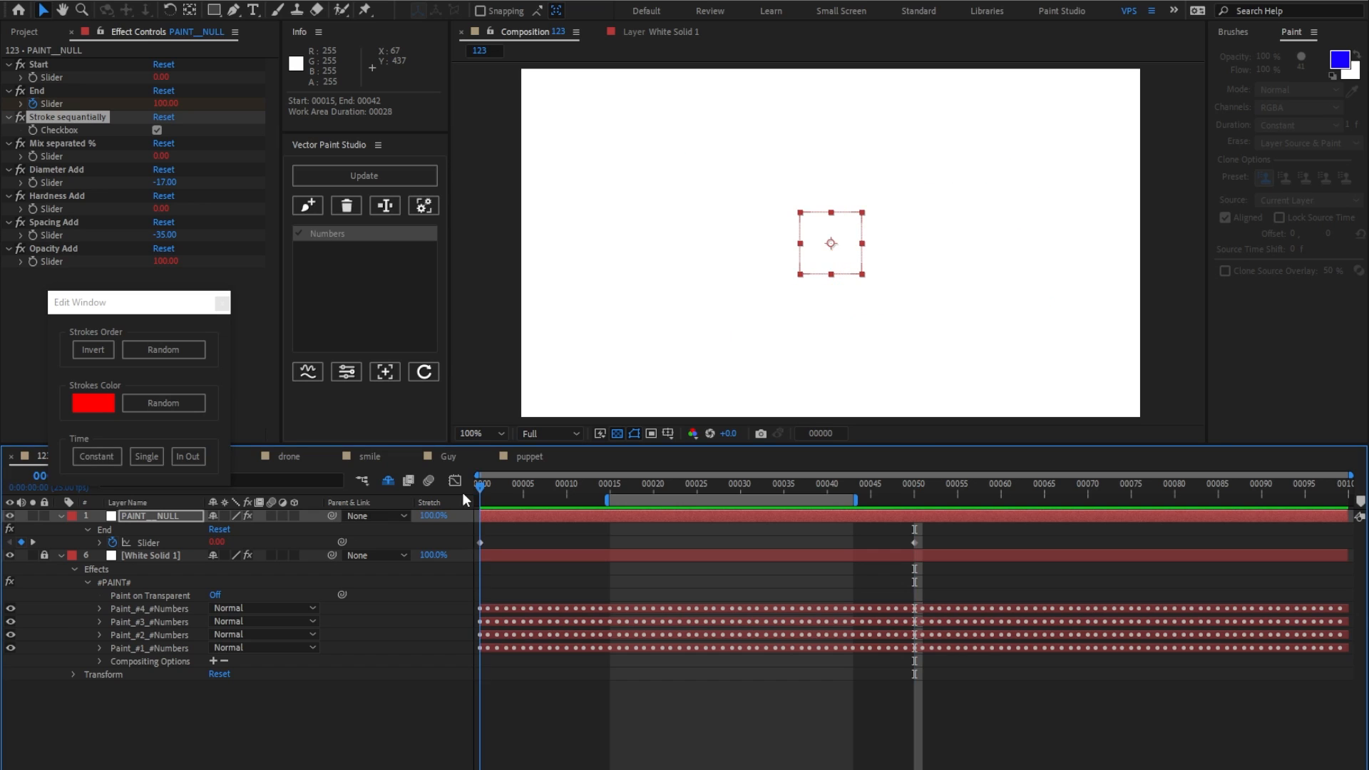
{"action": "key", "text": "b"}
{"action": "left_click", "coordinate": [1018, 491]}
{"action": "key", "text": "n"}
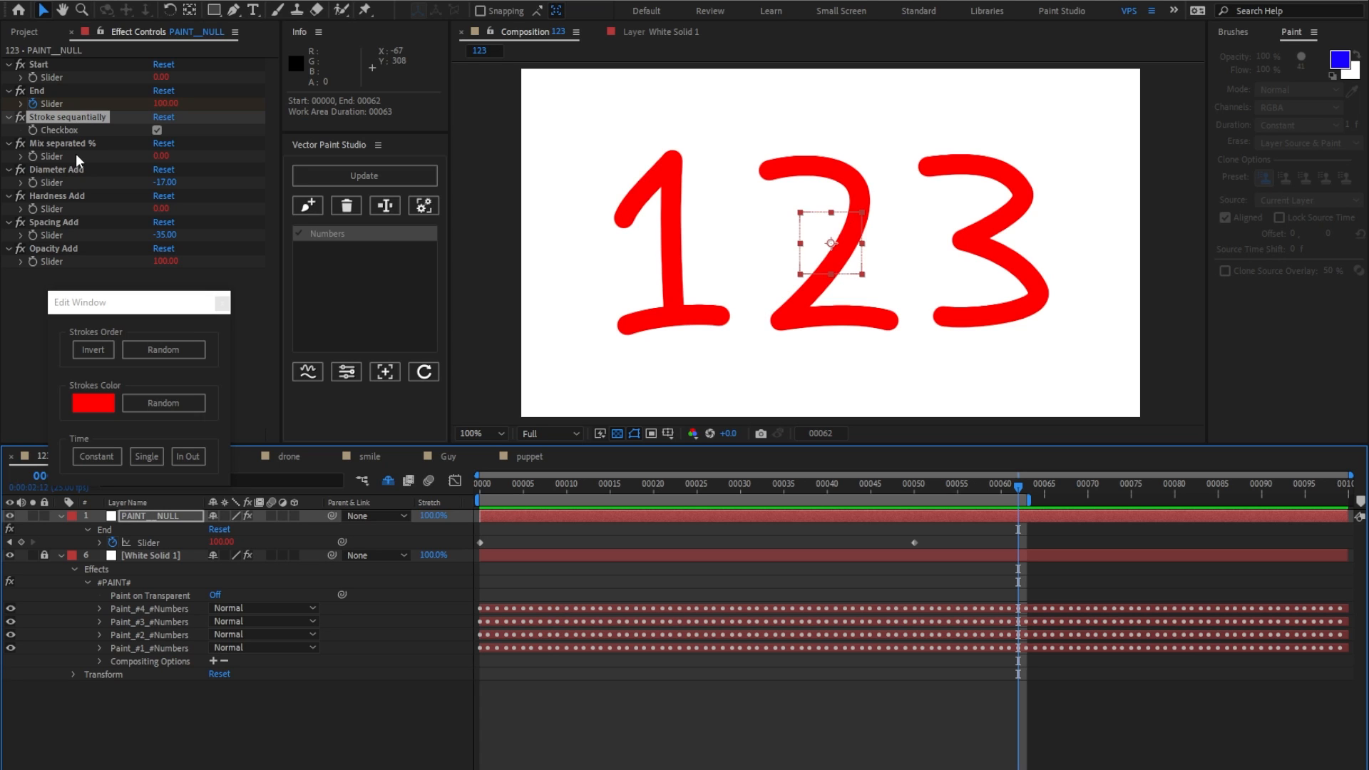
Set Mix separated % to 50 and preview how the digit strokes draw on.
{"action": "left_click", "coordinate": [159, 156]}
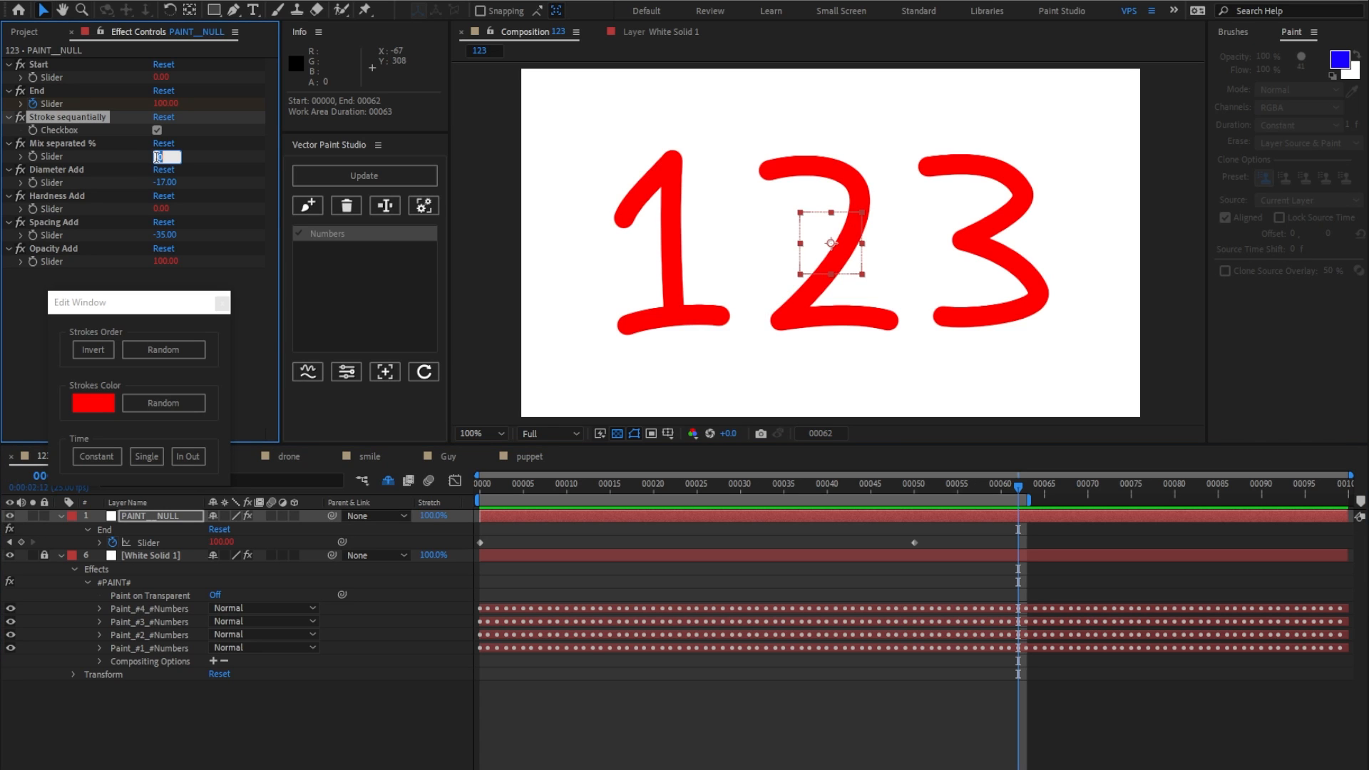
{"action": "type", "text": "50"}
{"action": "key", "text": "Return"}
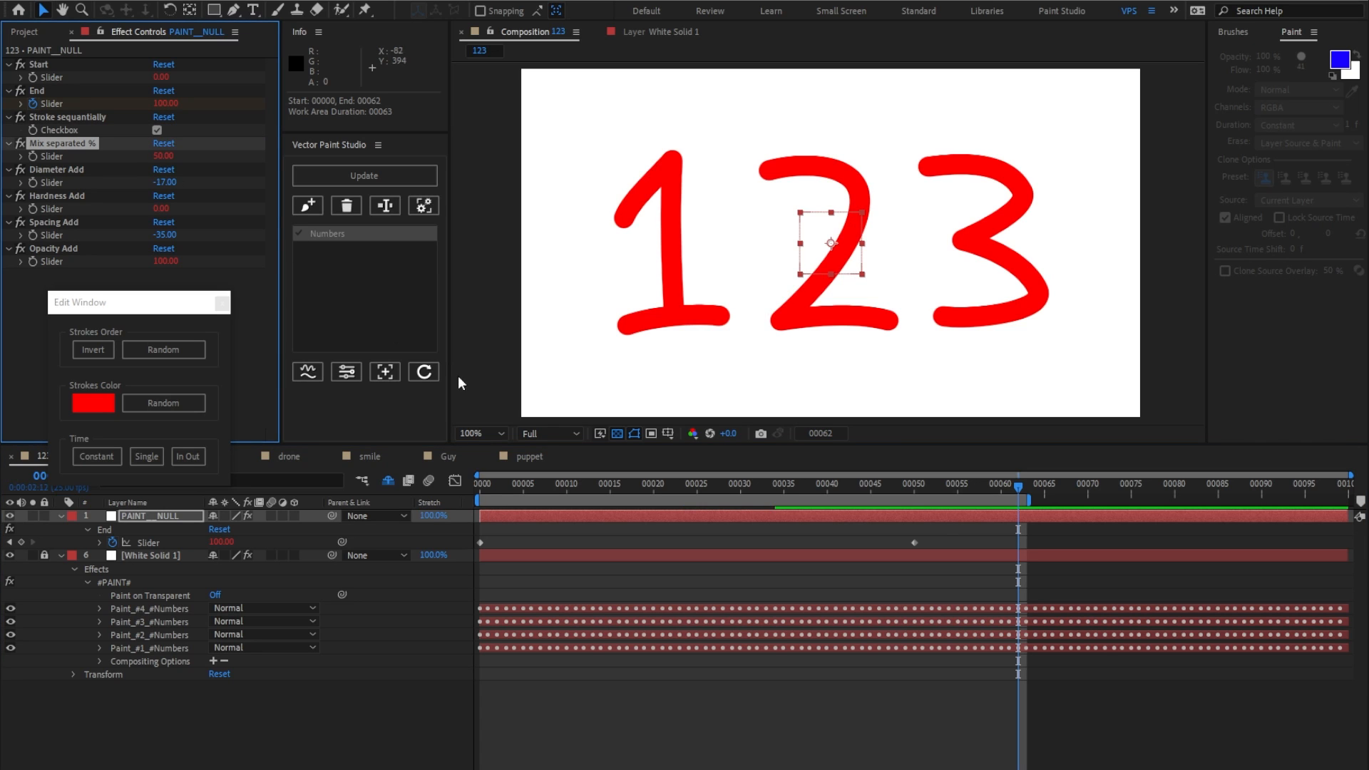
{"action": "left_click_drag", "start_coordinate": [480, 484], "coordinate": [542, 484]}
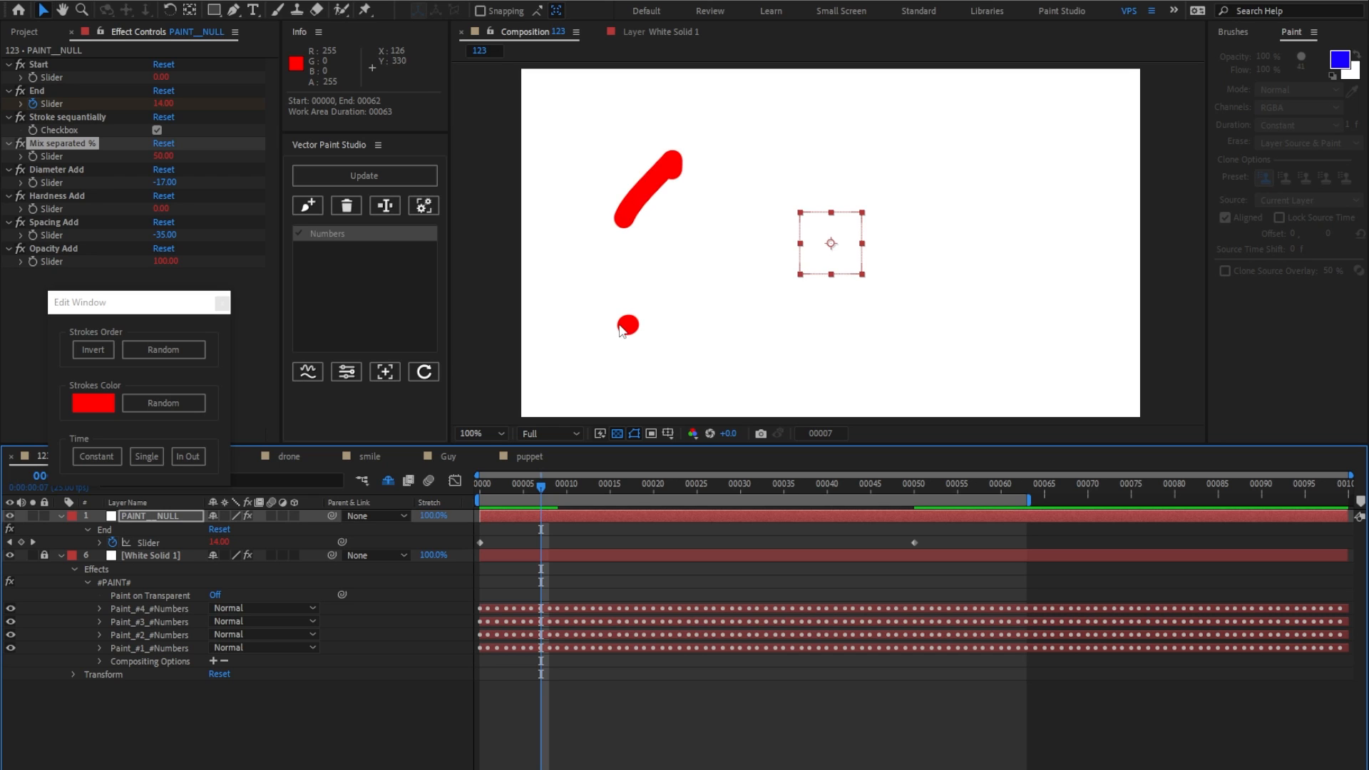
{"action": "left_click_drag", "start_coordinate": [540, 492], "coordinate": [644, 489]}
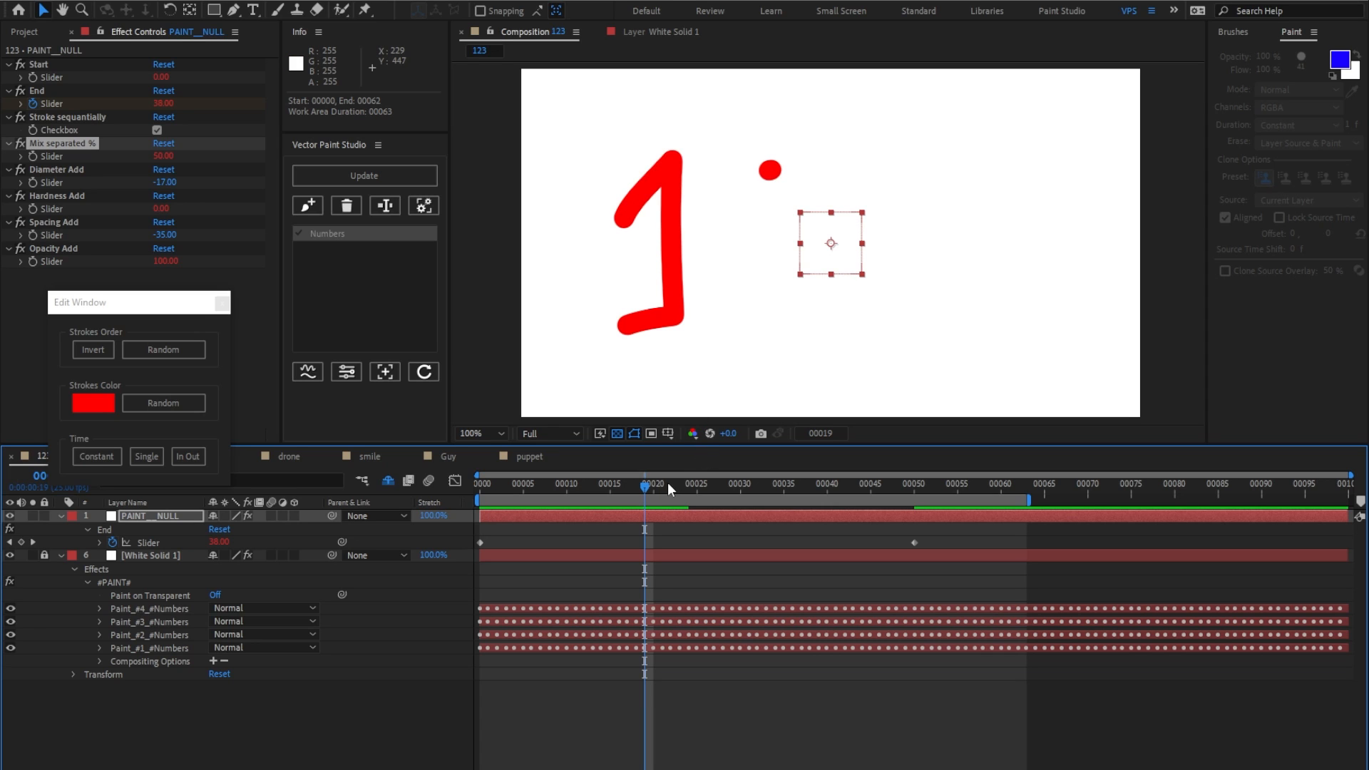
{"action": "left_click_drag", "start_coordinate": [639, 485], "coordinate": [439, 490]}
{"action": "key", "text": "space"}
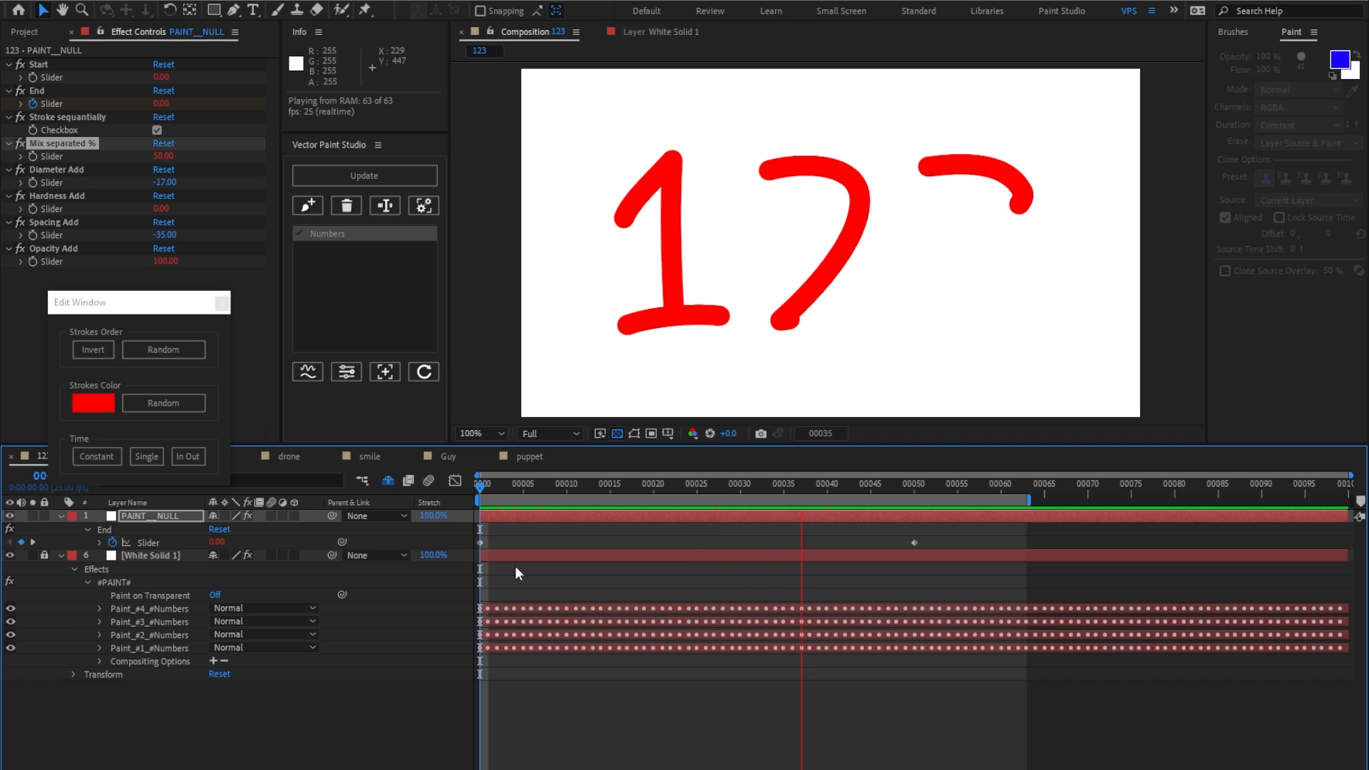
{"action": "key", "text": "space"}
Set Mix separated % to 100 and preview the digits drawing on from frame 0.
{"action": "left_click", "coordinate": [155, 157]}
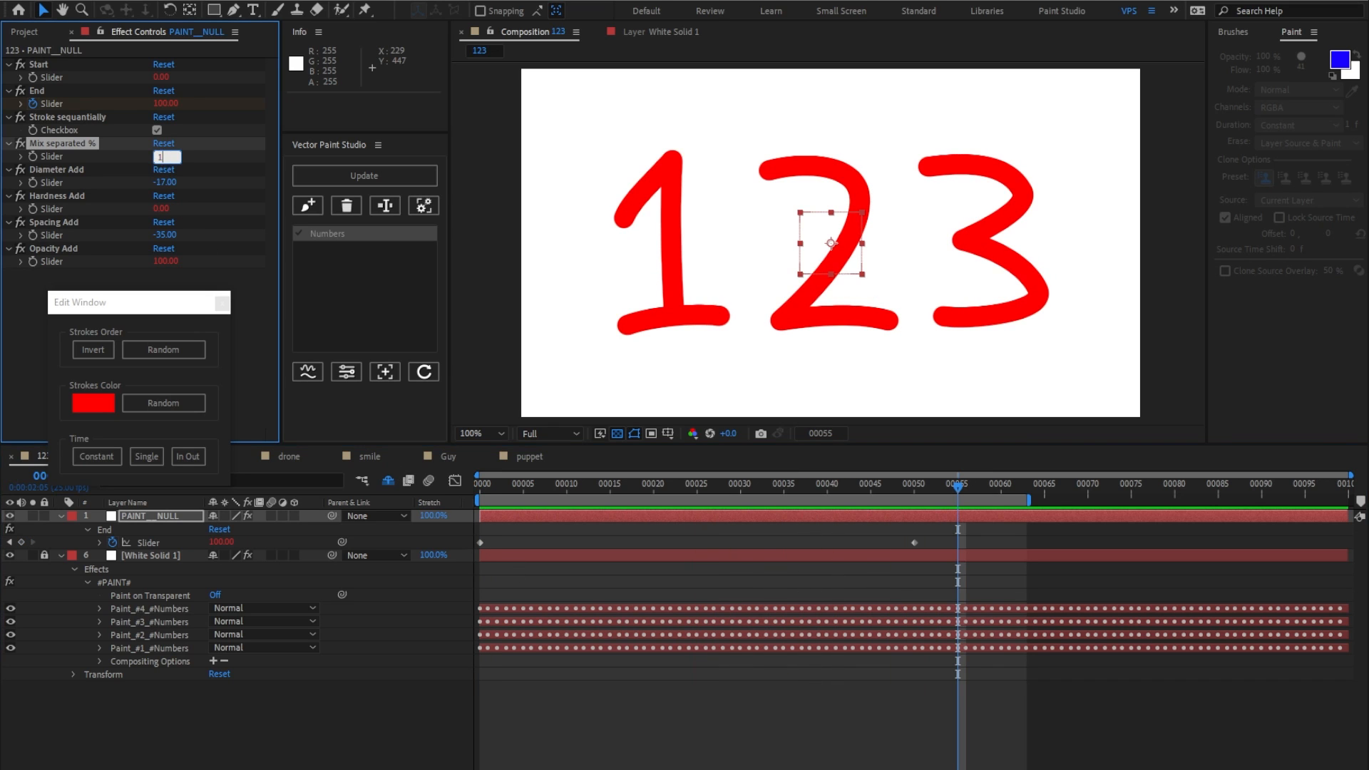
{"action": "type", "text": "100"}
{"action": "key", "text": "Return"}
{"action": "left_click", "coordinate": [481, 486]}
{"action": "key", "text": "space"}
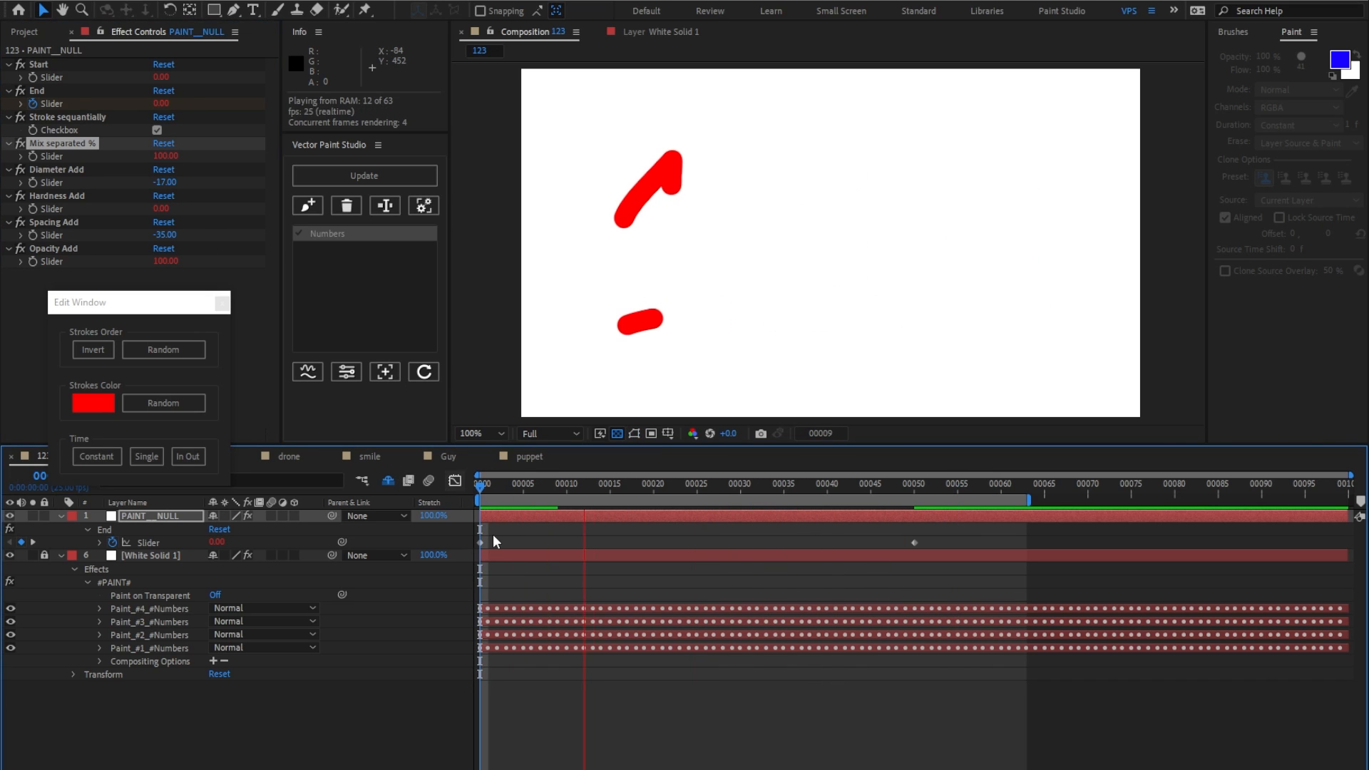
{"action": "left_click", "coordinate": [484, 486]}
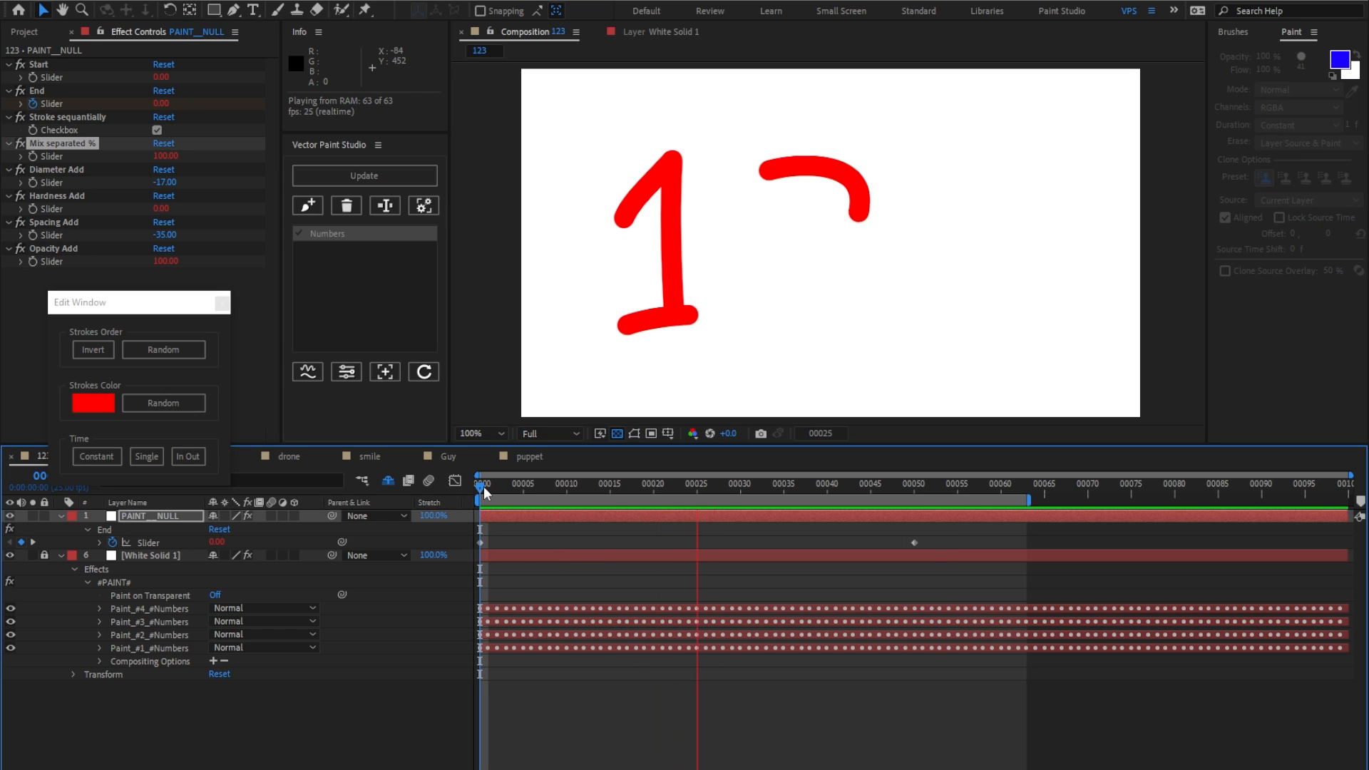
{"action": "key", "text": "space"}
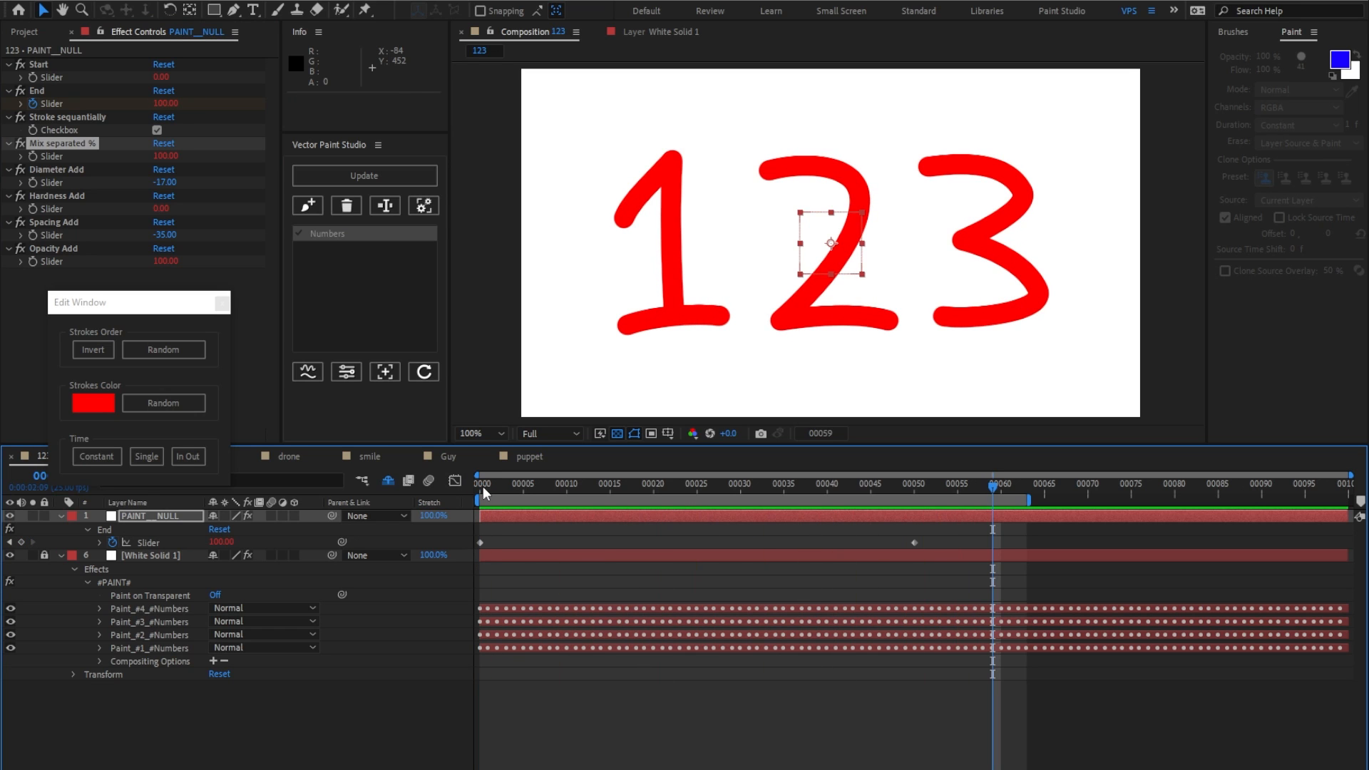
Move PAINT__NULL to 409, 222, scale it to 82.5%, and keyframe its position, scale and rotation at frame 59.
{"action": "left_click", "coordinate": [185, 515]}
{"action": "key", "text": "p"}
{"action": "key", "text": "shift+s"}
{"action": "key", "text": "shift+r"}
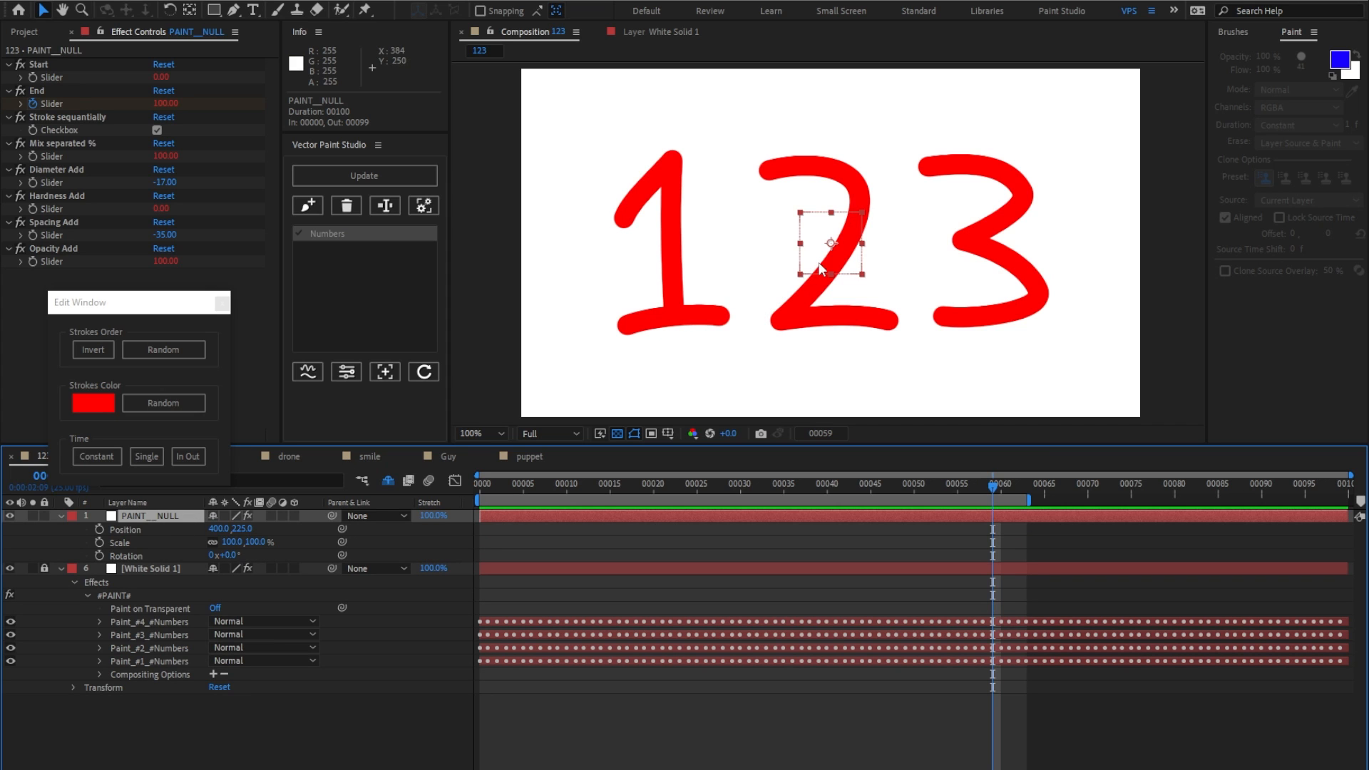
{"action": "mouse_move", "coordinate": [820, 268]}
{"action": "left_mouse_down"}
{"action": "mouse_move", "coordinate": [774, 269]}
{"action": "mouse_move", "coordinate": [884, 286]}
{"action": "mouse_move", "coordinate": [825, 265]}
{"action": "mouse_move", "coordinate": [904, 299]}
{"action": "mouse_move", "coordinate": [839, 294]}
{"action": "left_mouse_up"}
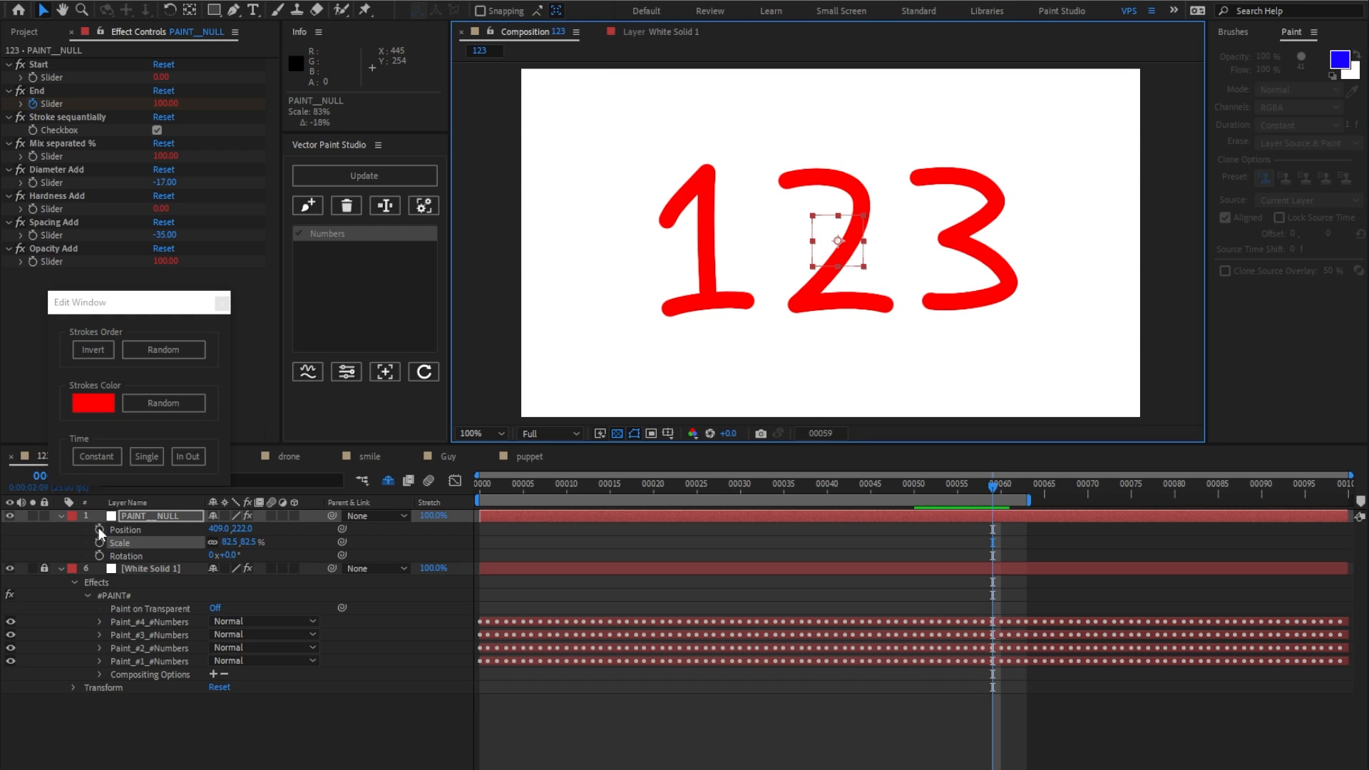
{"action": "left_click_drag", "start_coordinate": [99, 529], "coordinate": [99, 556]}
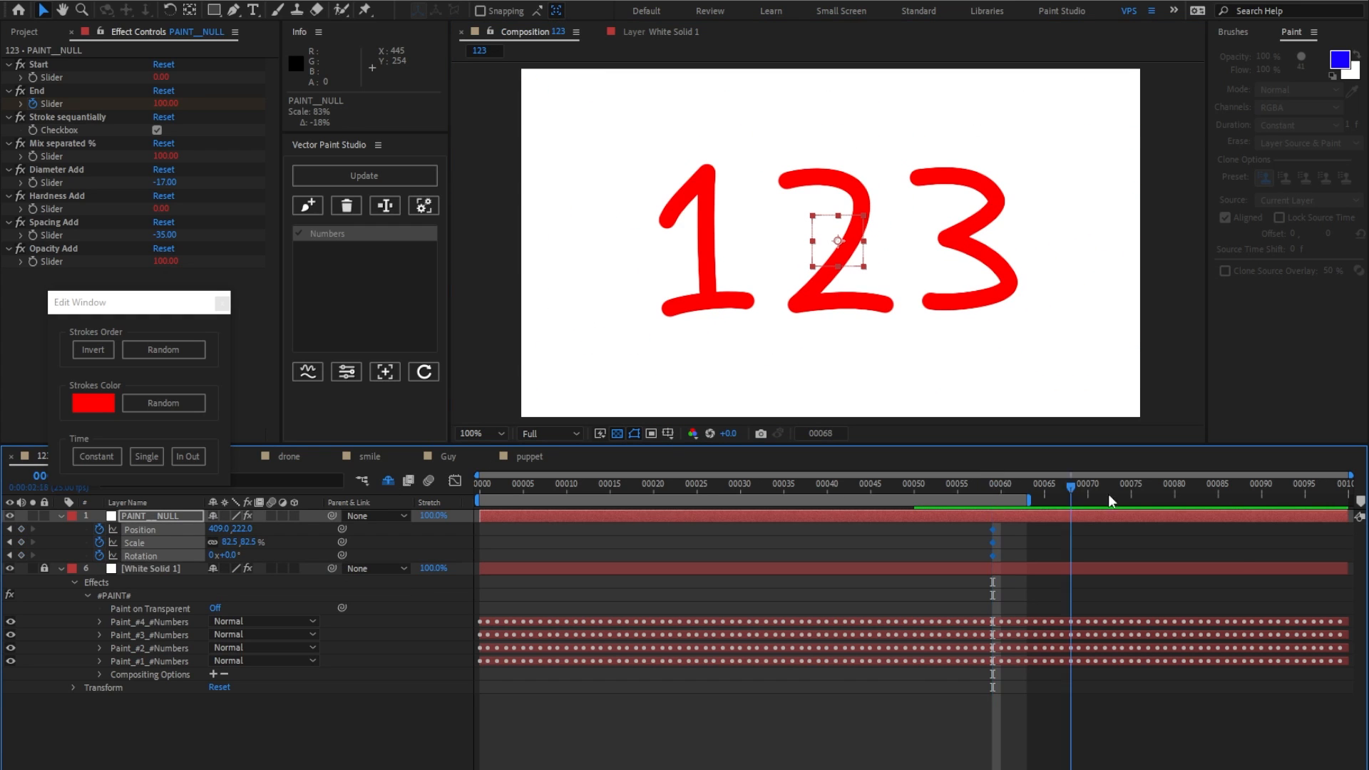
At frame 87, keyframe PAINT__NULL at position 173, 129, scale 45, 50% and rotation -39.5°, and bend its motion path into an upward arc.
{"action": "left_click", "coordinate": [1235, 491]}
{"action": "mouse_move", "coordinate": [863, 266]}
{"action": "left_mouse_down"}
{"action": "mouse_move", "coordinate": [636, 173]}
{"action": "mouse_move", "coordinate": [683, 178]}
{"action": "left_mouse_up"}
{"action": "key", "text": "w"}
{"action": "key", "text": "v"}
{"action": "left_click", "coordinate": [838, 241]}
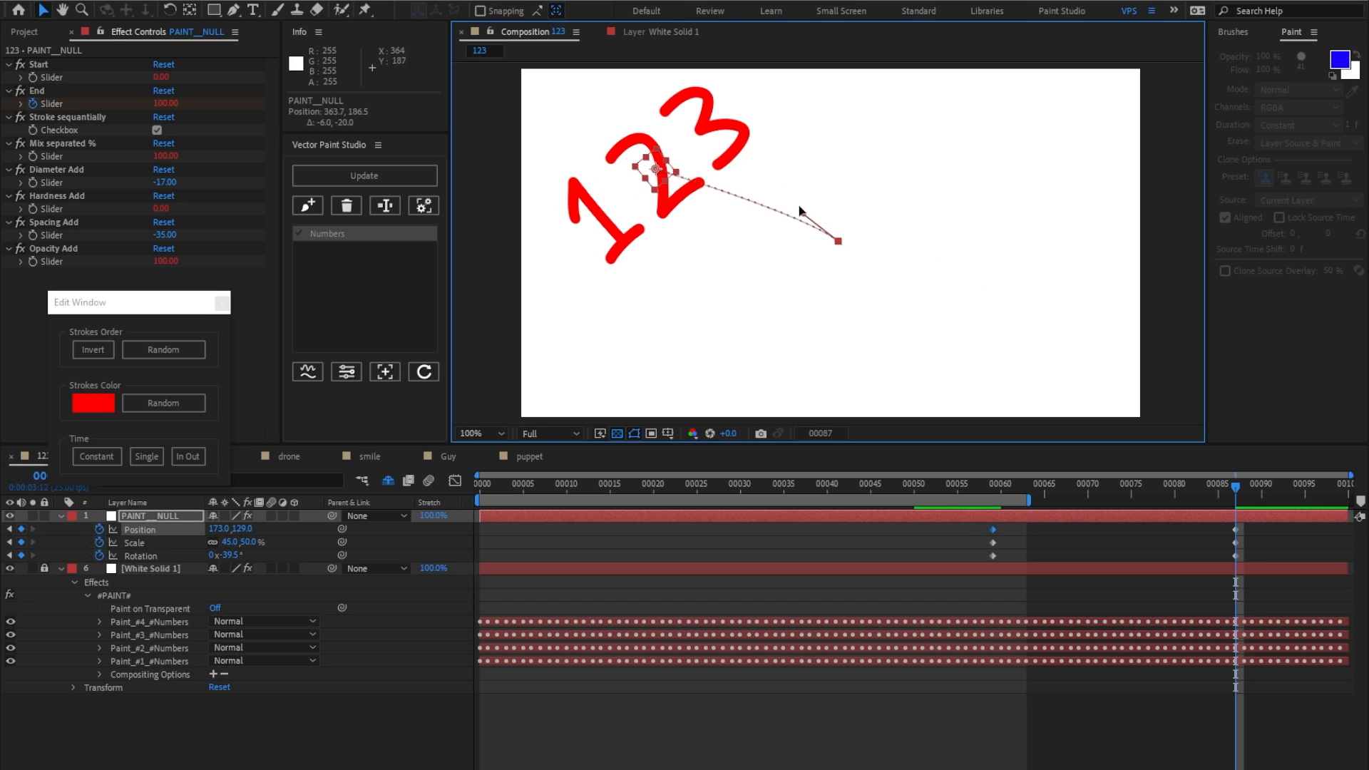
{"action": "left_click_drag", "start_coordinate": [838, 241], "coordinate": [794, 158]}
Apply Easy Ease to the PAINT__NULL position, scale and rotation keyframes and preview the animation over frames 0 to 99.
{"action": "left_click_drag", "start_coordinate": [974, 524], "coordinate": [1236, 572]}
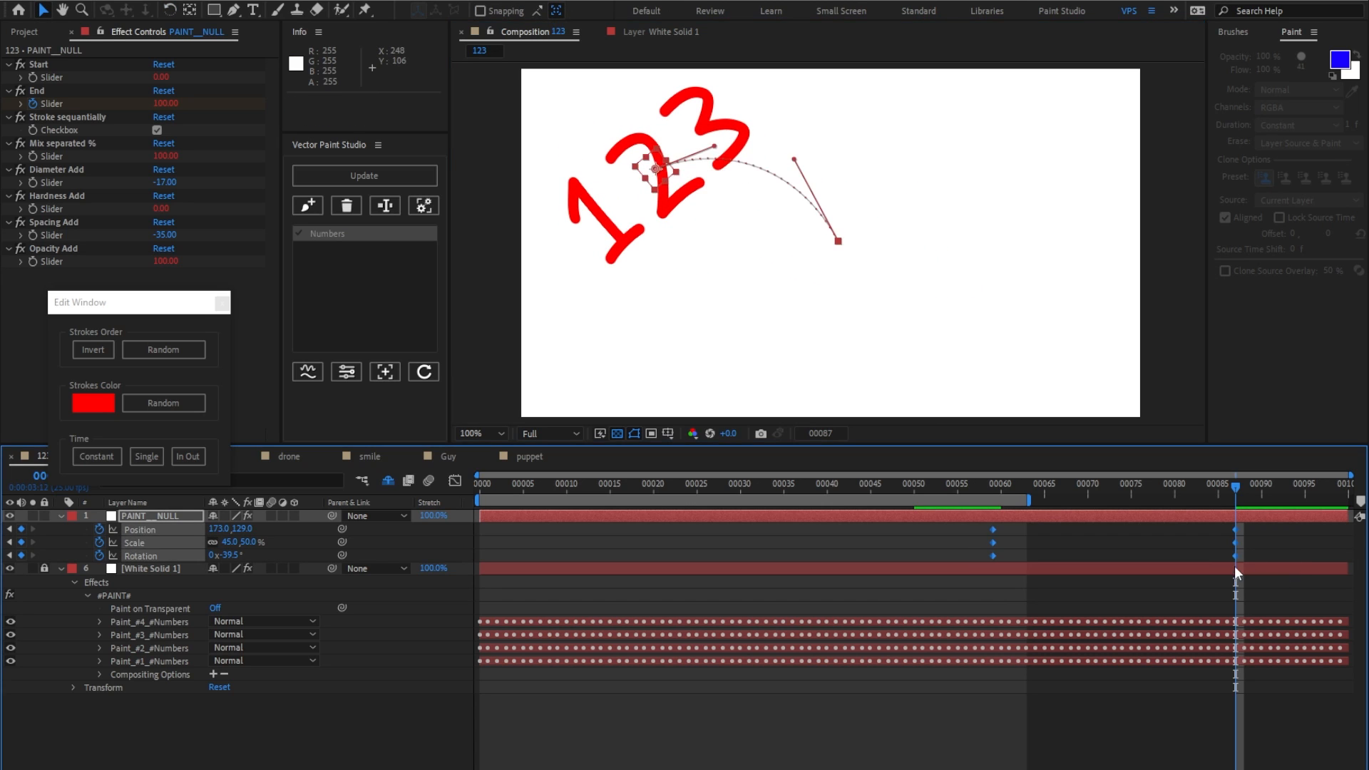
{"action": "left_click", "coordinate": [740, 514]}
{"action": "key", "text": "u"}
{"action": "key", "text": "Home"}
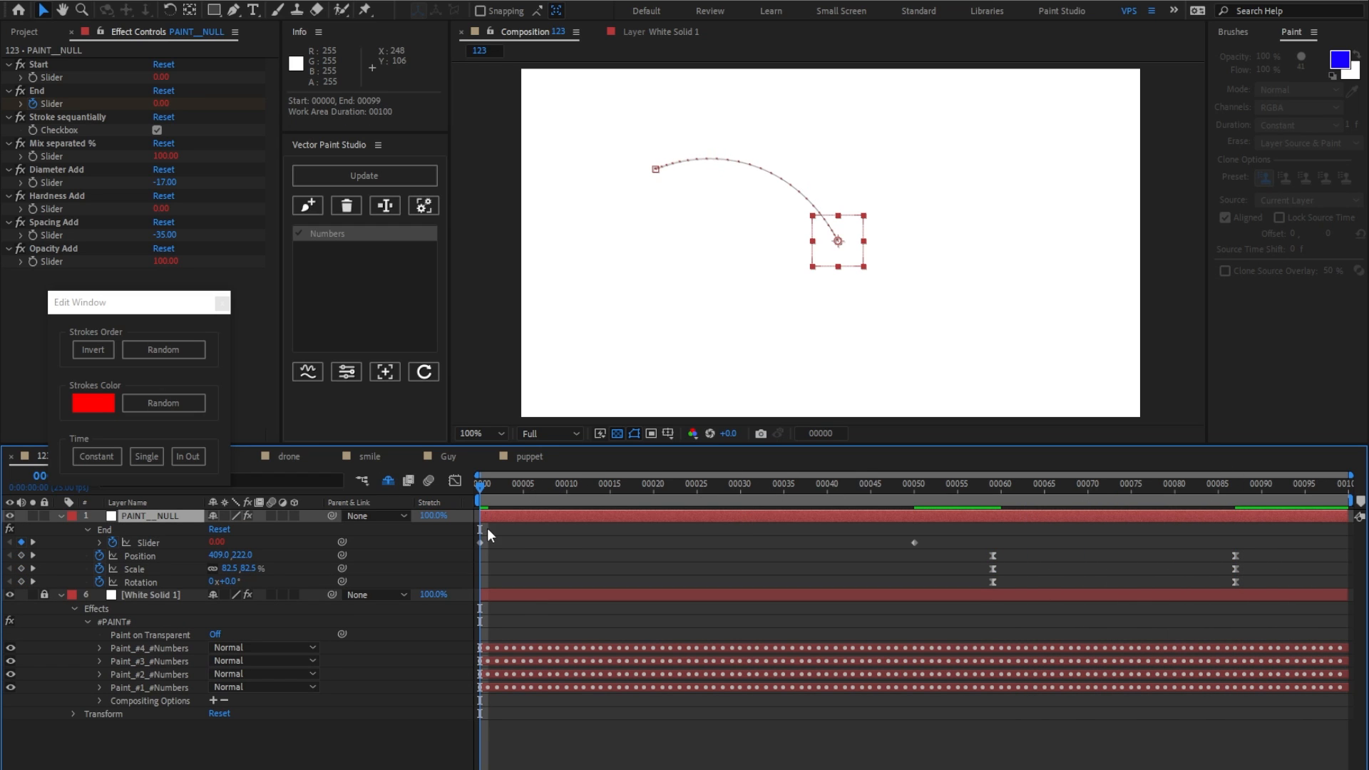
{"action": "key", "text": "space"}
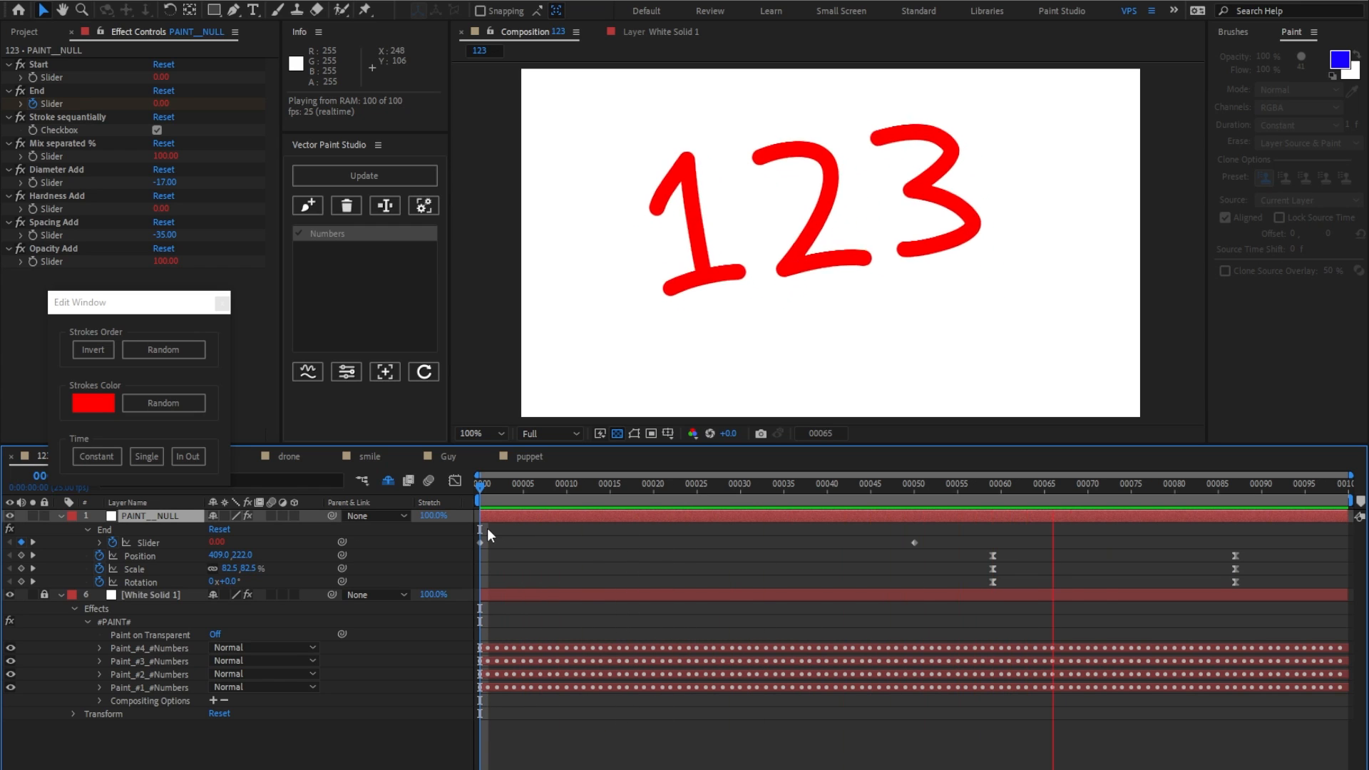
{"action": "key", "text": "space"}
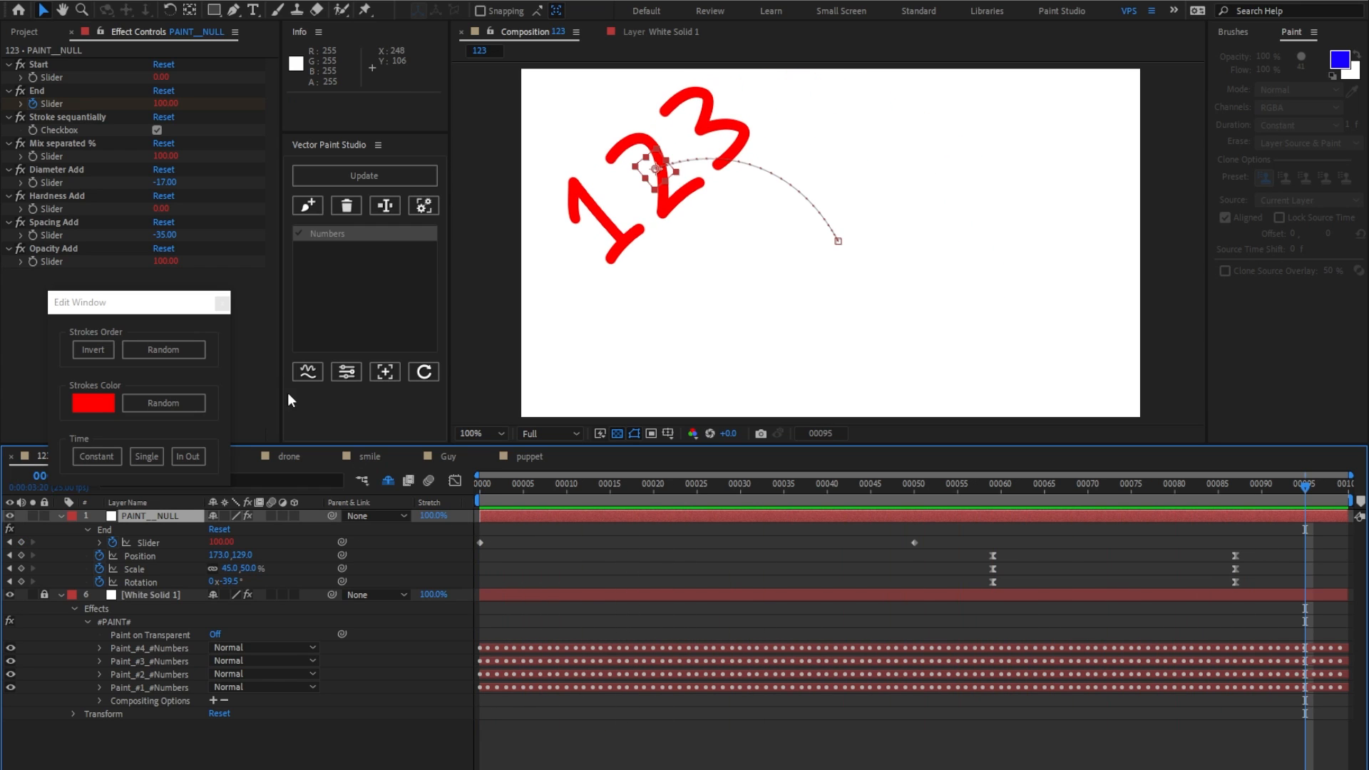
Finish editing the Numbers group by closing its edit window, and preview the digits animation.
{"action": "left_click", "coordinate": [221, 304]}
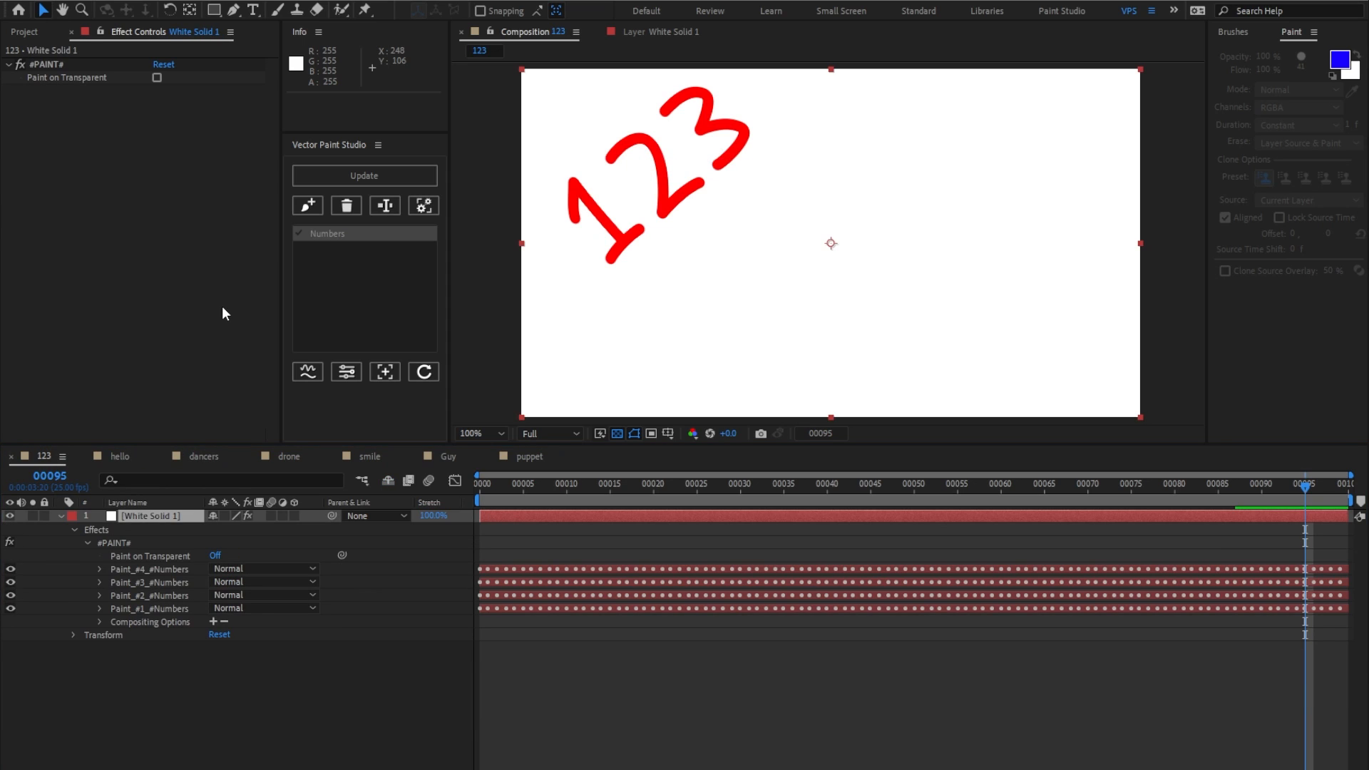
{"action": "key", "text": "space"}
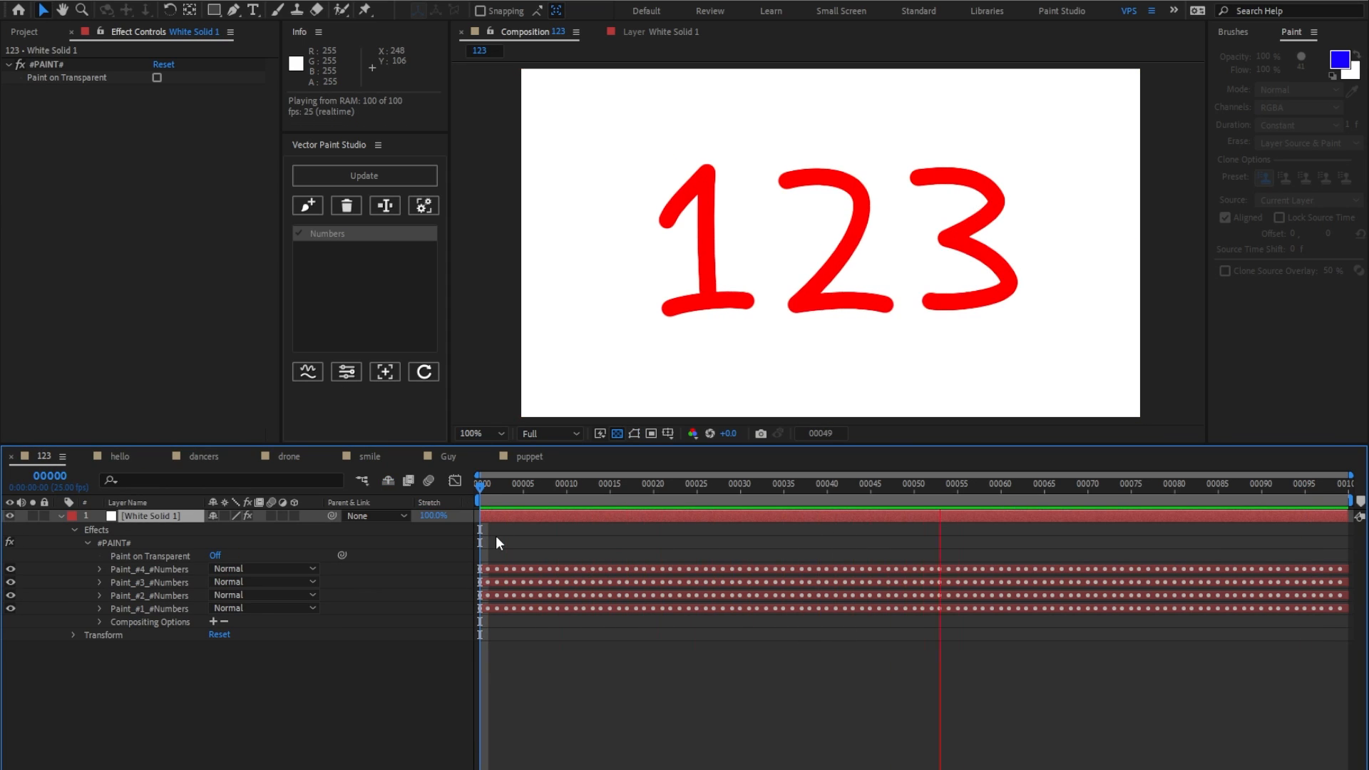
{"action": "key", "text": "space"}
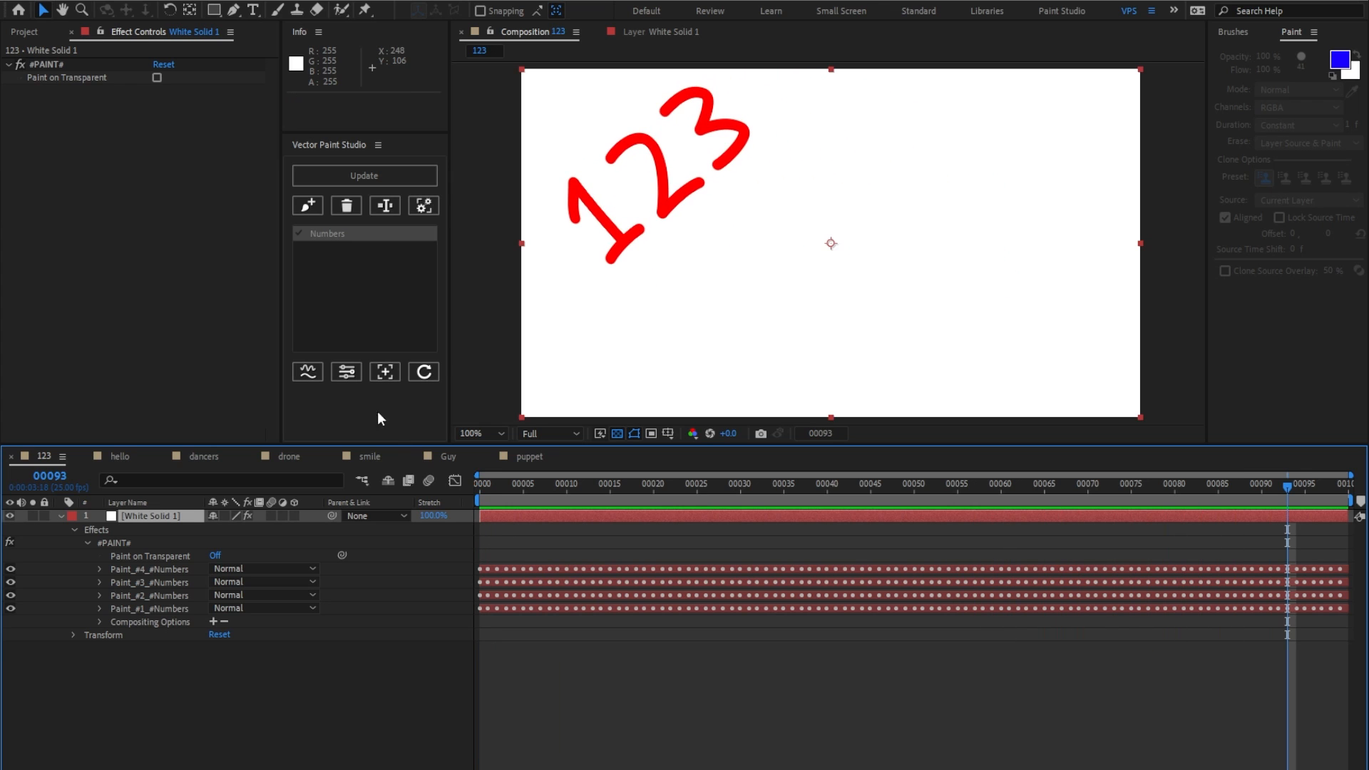
Reopen the Numbers group parameters for editing, reveal the PAINT__NULL keyframes, and close the edit window.
{"action": "left_click", "coordinate": [348, 374]}
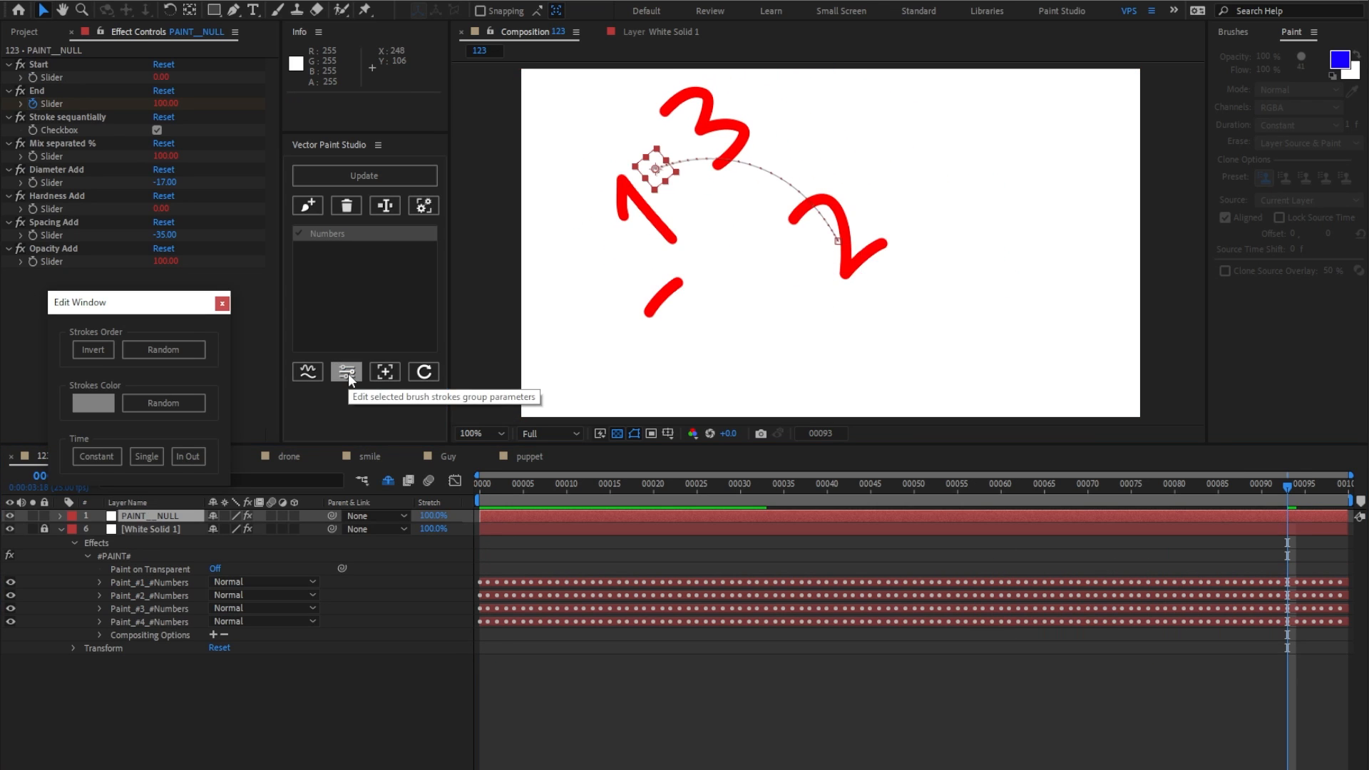
{"action": "key", "text": "u"}
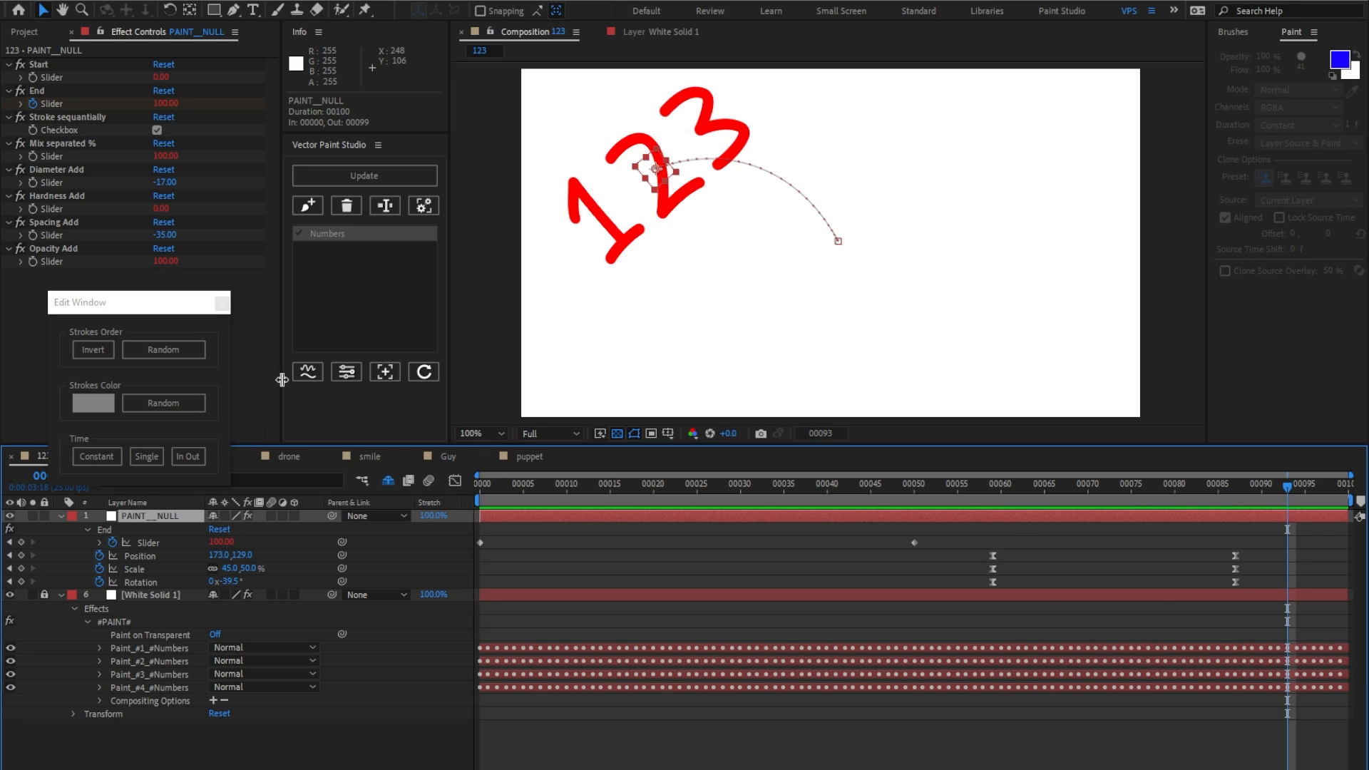
{"action": "left_click", "coordinate": [221, 302]}
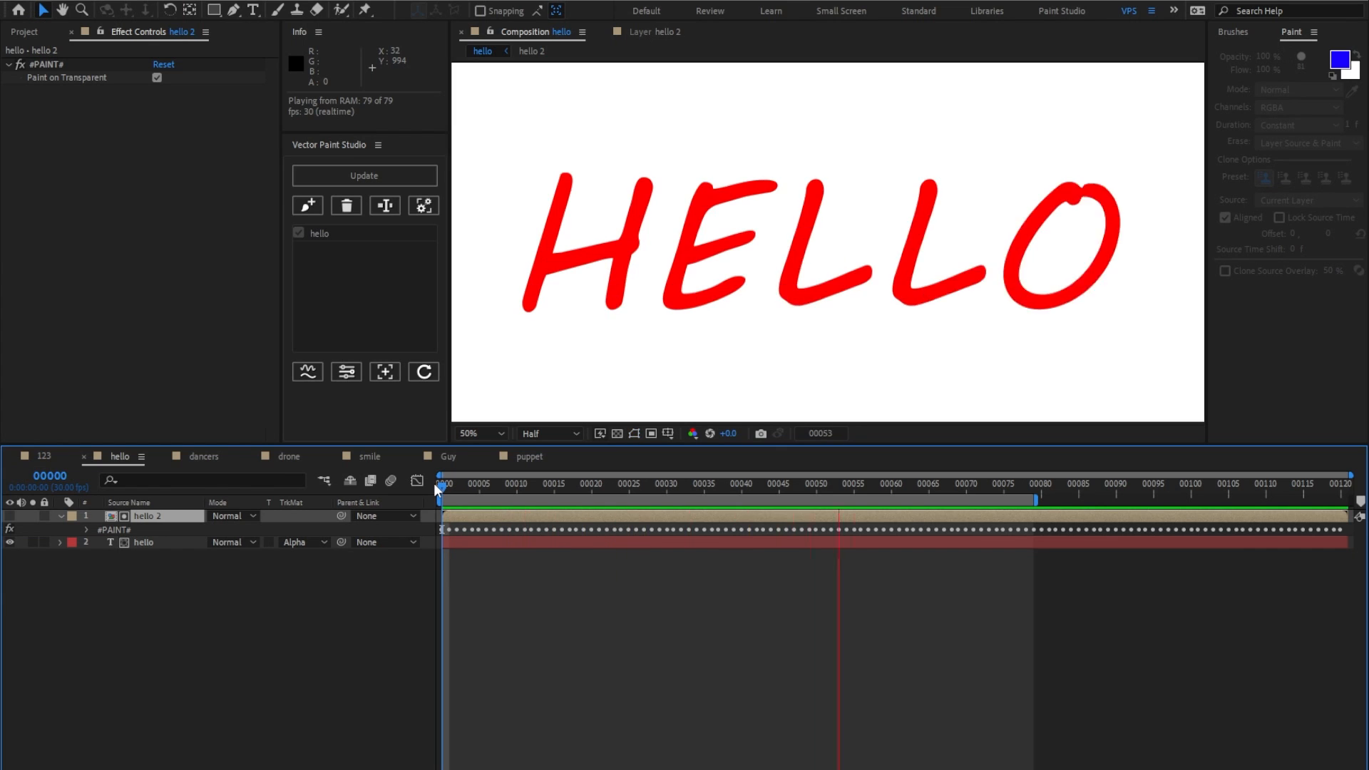
In the hello composition, show the hello 2 paint layer above the text and preview the HELLO animation.
{"action": "key", "text": "space"}
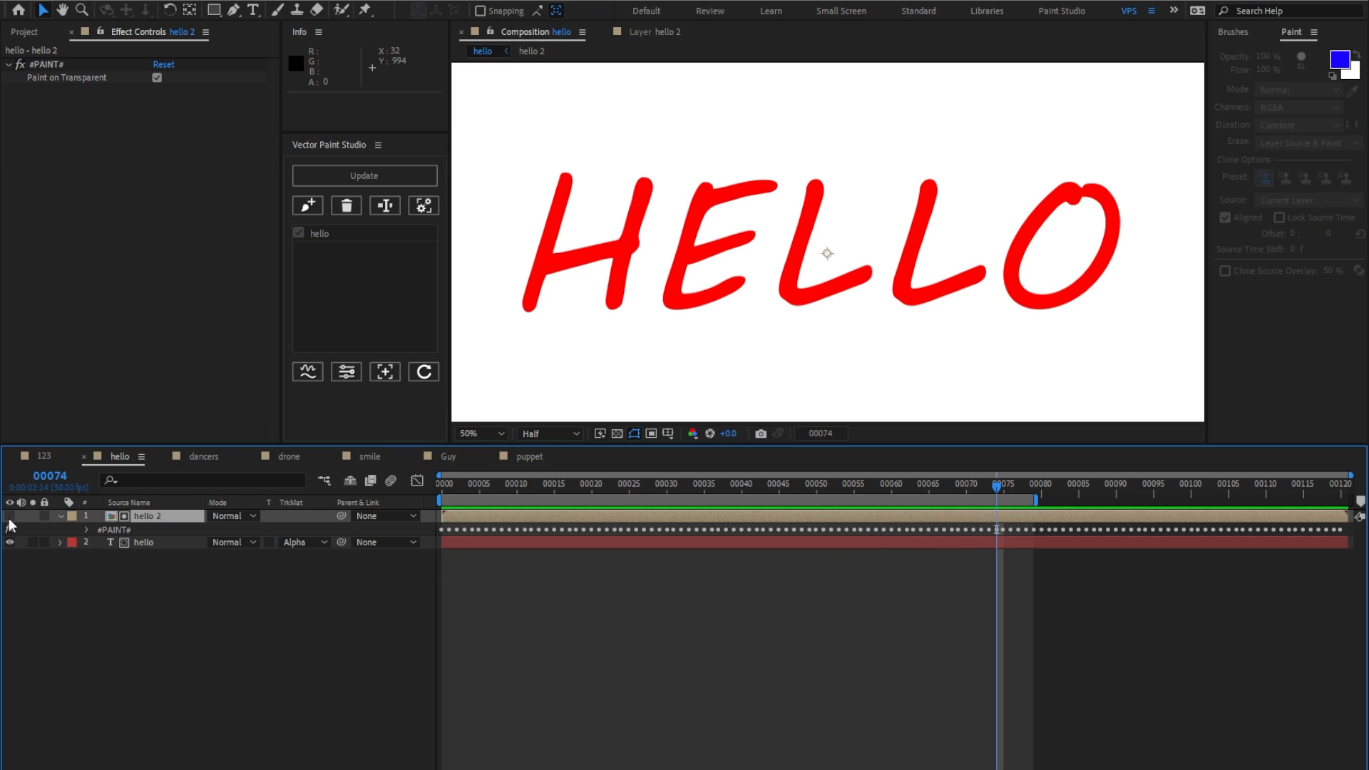
{"action": "left_click", "coordinate": [9, 517]}
{"action": "left_click_drag", "start_coordinate": [472, 485], "coordinate": [377, 484]}
{"action": "key", "text": "space"}
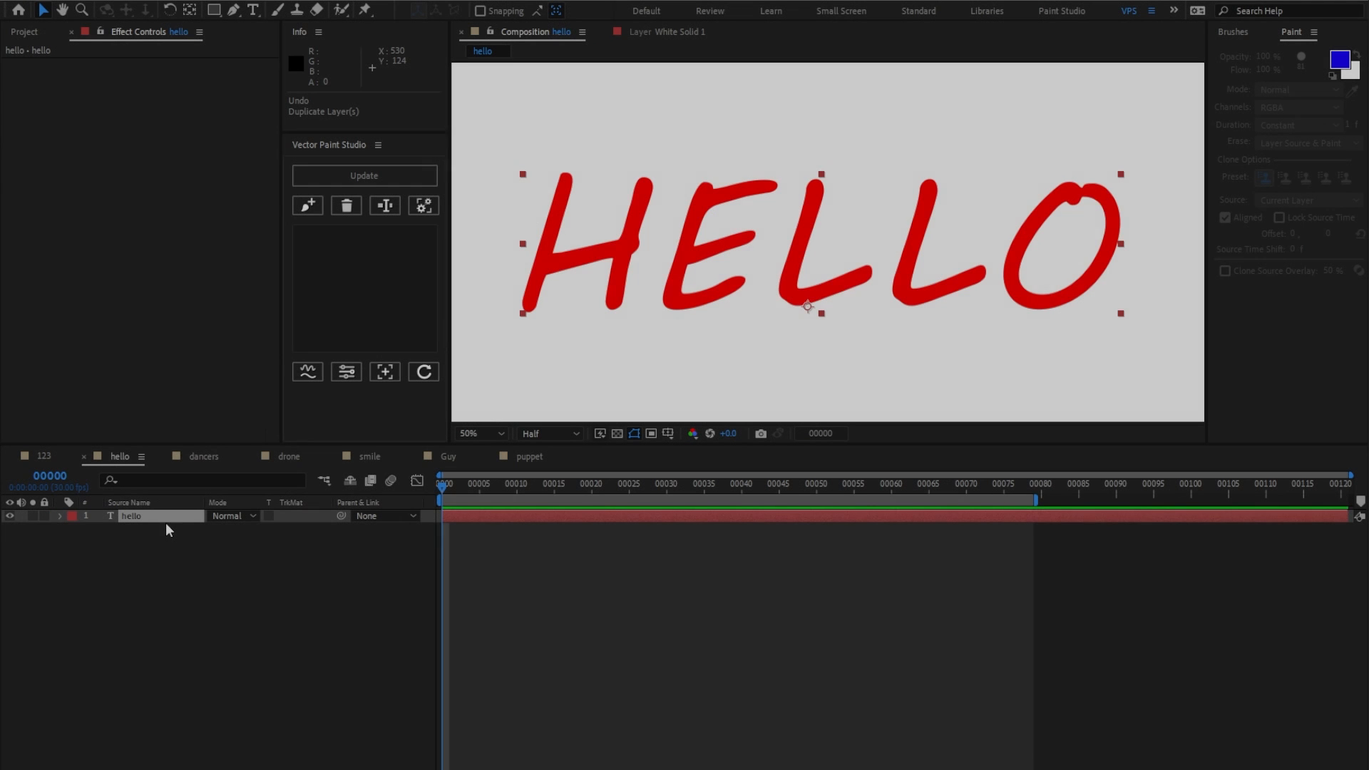
Duplicate the hello text layer and pre-compose the copy as hello 2 Comp 1, moving all attributes into it.
{"action": "left_click", "coordinate": [166, 514]}
{"action": "key", "text": "ctrl+d"}
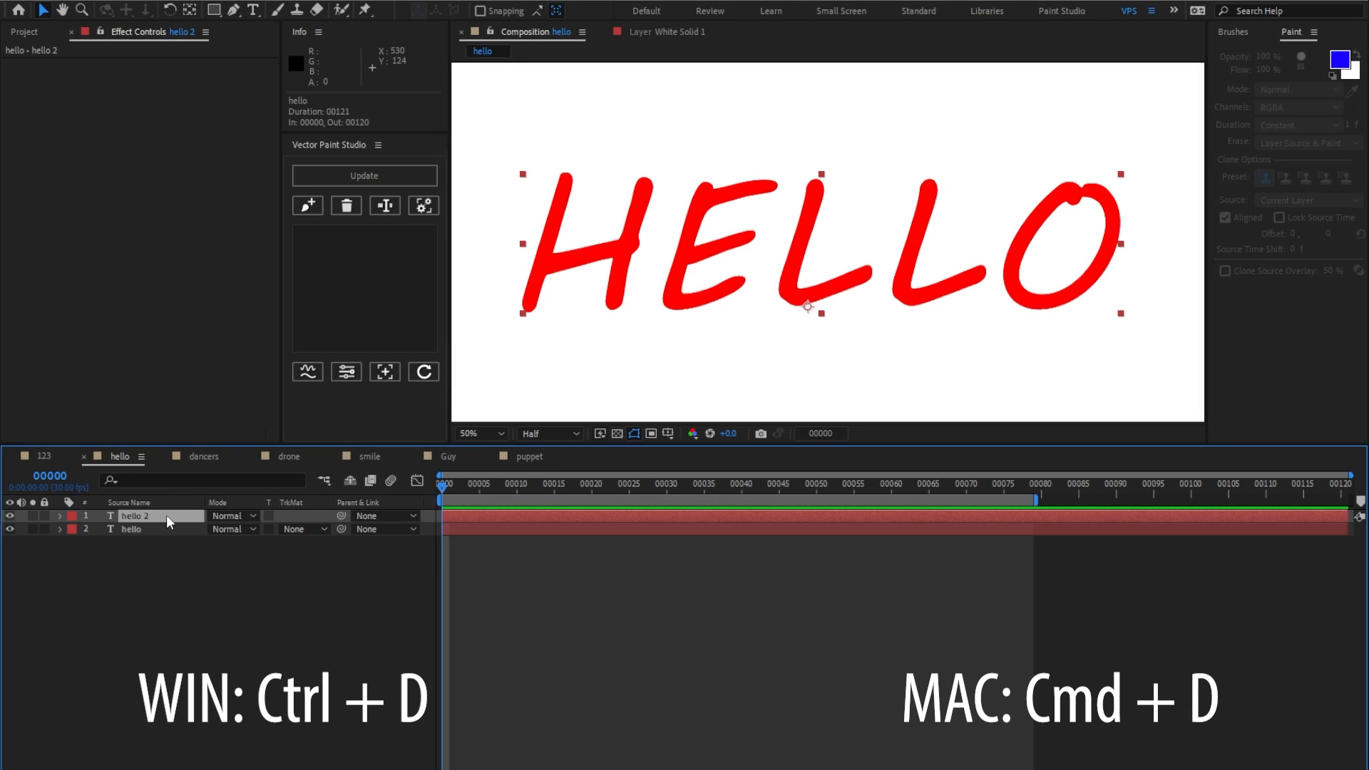
{"action": "key", "text": "ctrl+shift+c"}
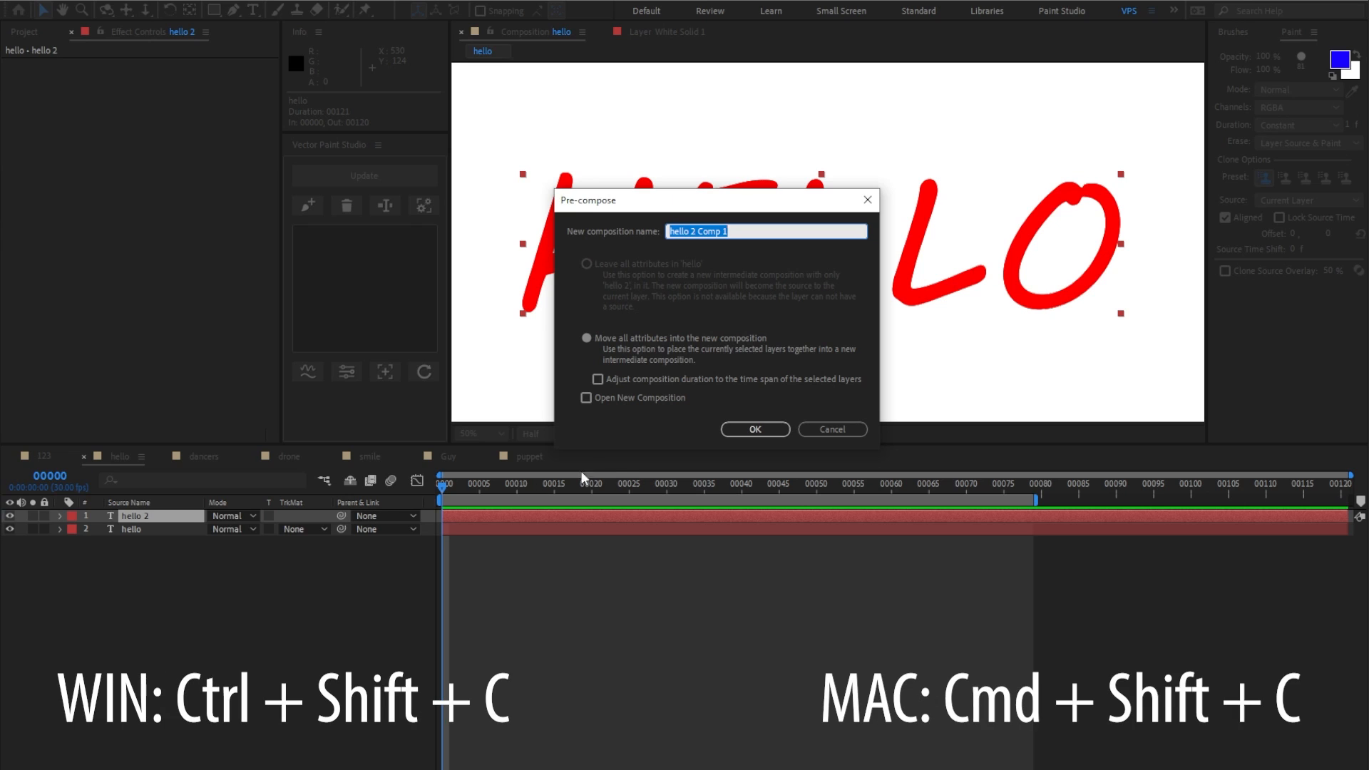
{"action": "left_click", "coordinate": [750, 427]}
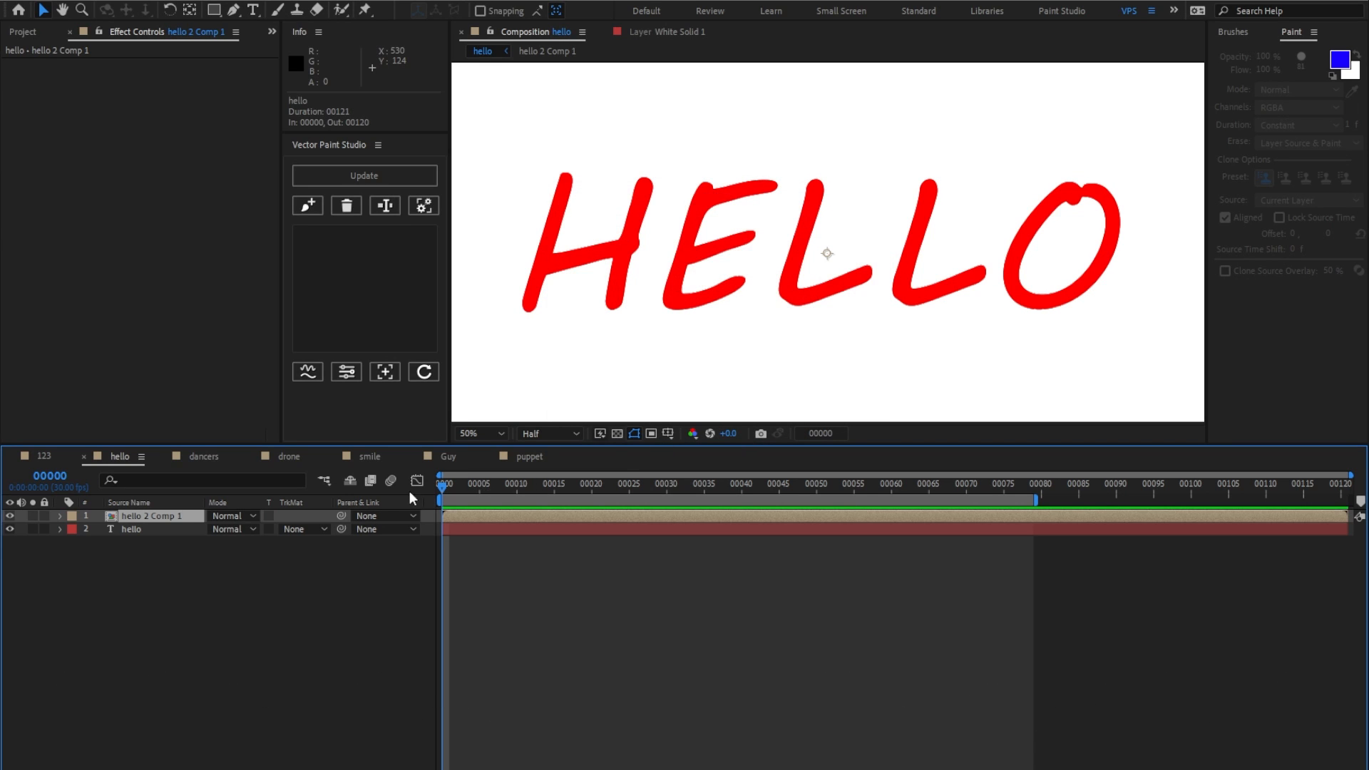
Paint blue brush strokes over all the HELLO letters on the hello 2 Comp 1 layer, and return to the composition with the Selection tool.
{"action": "left_click", "coordinate": [278, 10]}
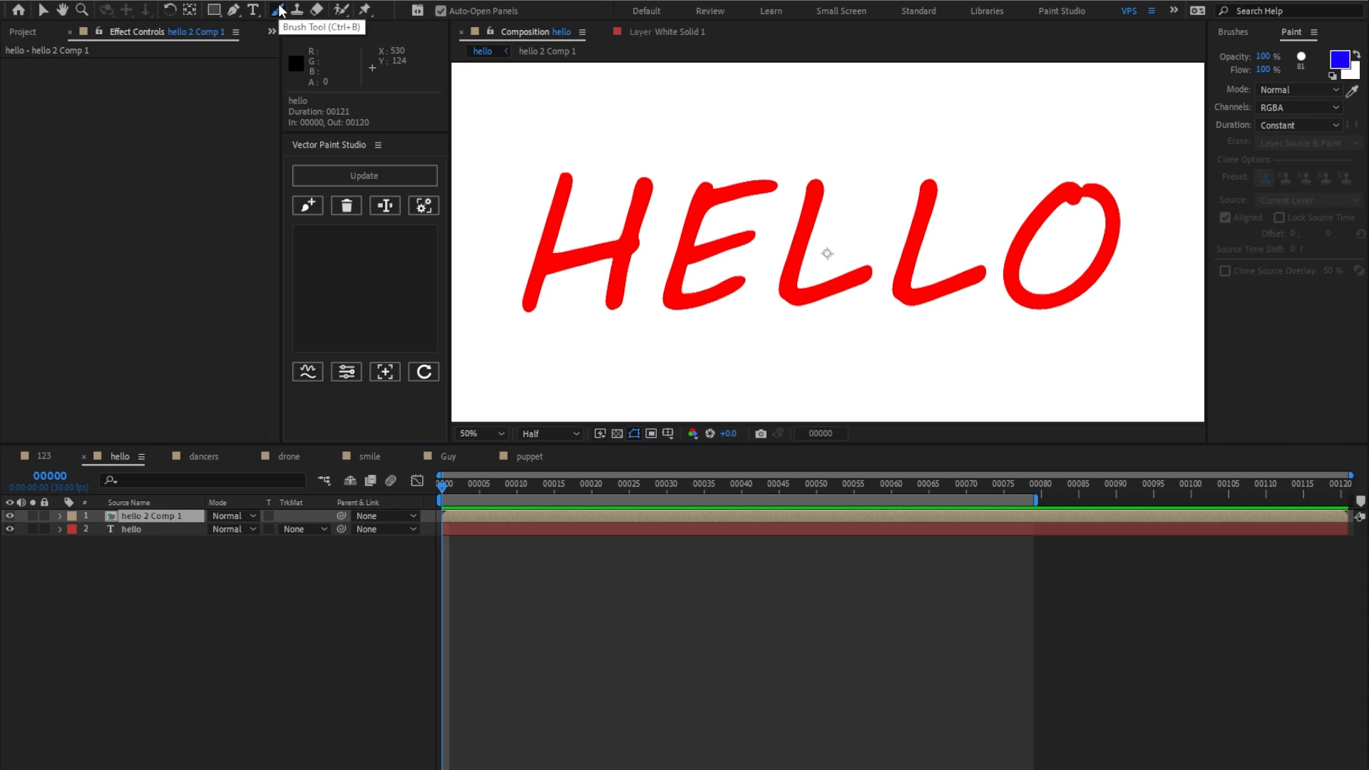
{"action": "double_click", "coordinate": [156, 516]}
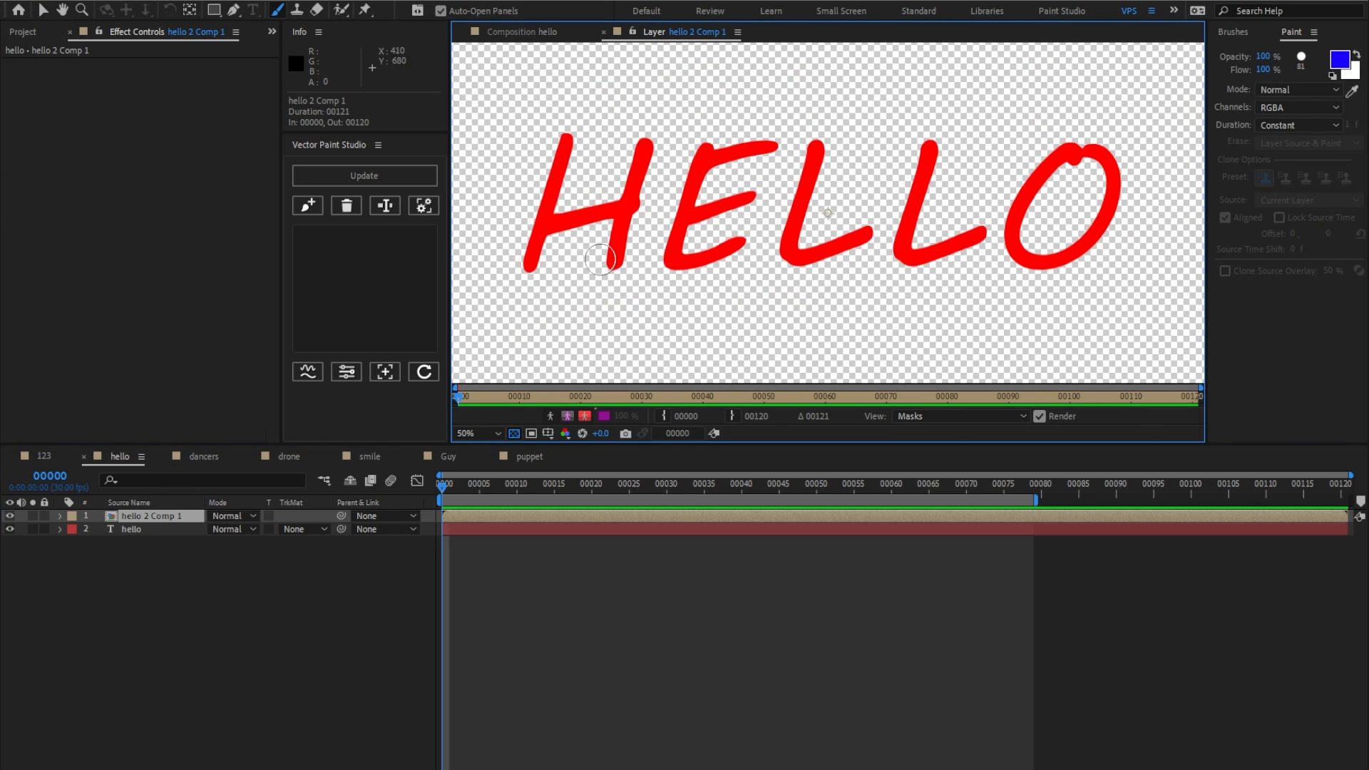
{"action": "mouse_move", "coordinate": [565, 130]}
{"action": "left_mouse_down"}
{"action": "mouse_move", "coordinate": [535, 251]}
{"action": "mouse_move", "coordinate": [541, 228]}
{"action": "mouse_move", "coordinate": [641, 202]}
{"action": "left_mouse_up"}
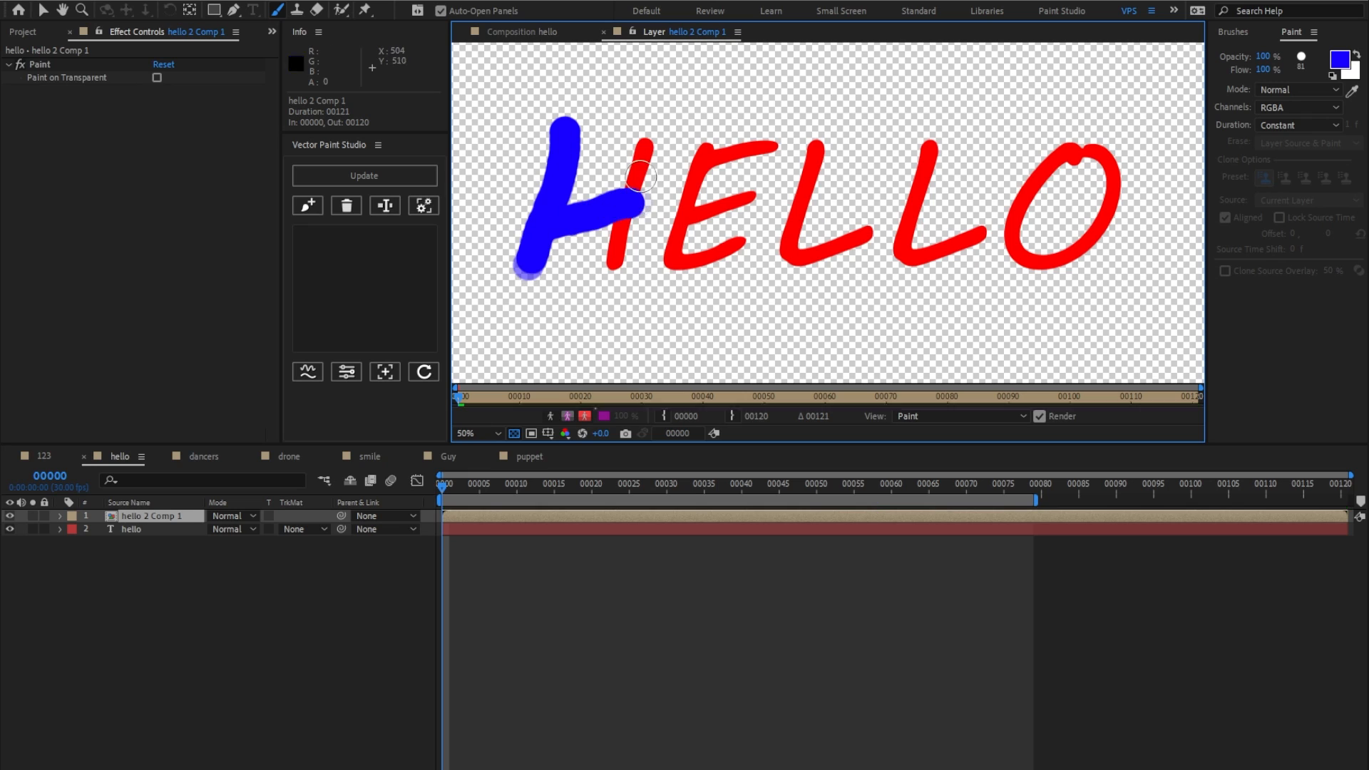
{"action": "left_click_drag", "start_coordinate": [647, 139], "coordinate": [610, 274]}
{"action": "mouse_move", "coordinate": [773, 146]}
{"action": "left_mouse_down"}
{"action": "mouse_move", "coordinate": [687, 179]}
{"action": "mouse_move", "coordinate": [755, 246]}
{"action": "left_mouse_up"}
{"action": "left_click_drag", "start_coordinate": [677, 203], "coordinate": [756, 189]}
{"action": "mouse_move", "coordinate": [813, 139]}
{"action": "left_mouse_down"}
{"action": "mouse_move", "coordinate": [806, 171]}
{"action": "mouse_move", "coordinate": [866, 236]}
{"action": "left_mouse_up"}
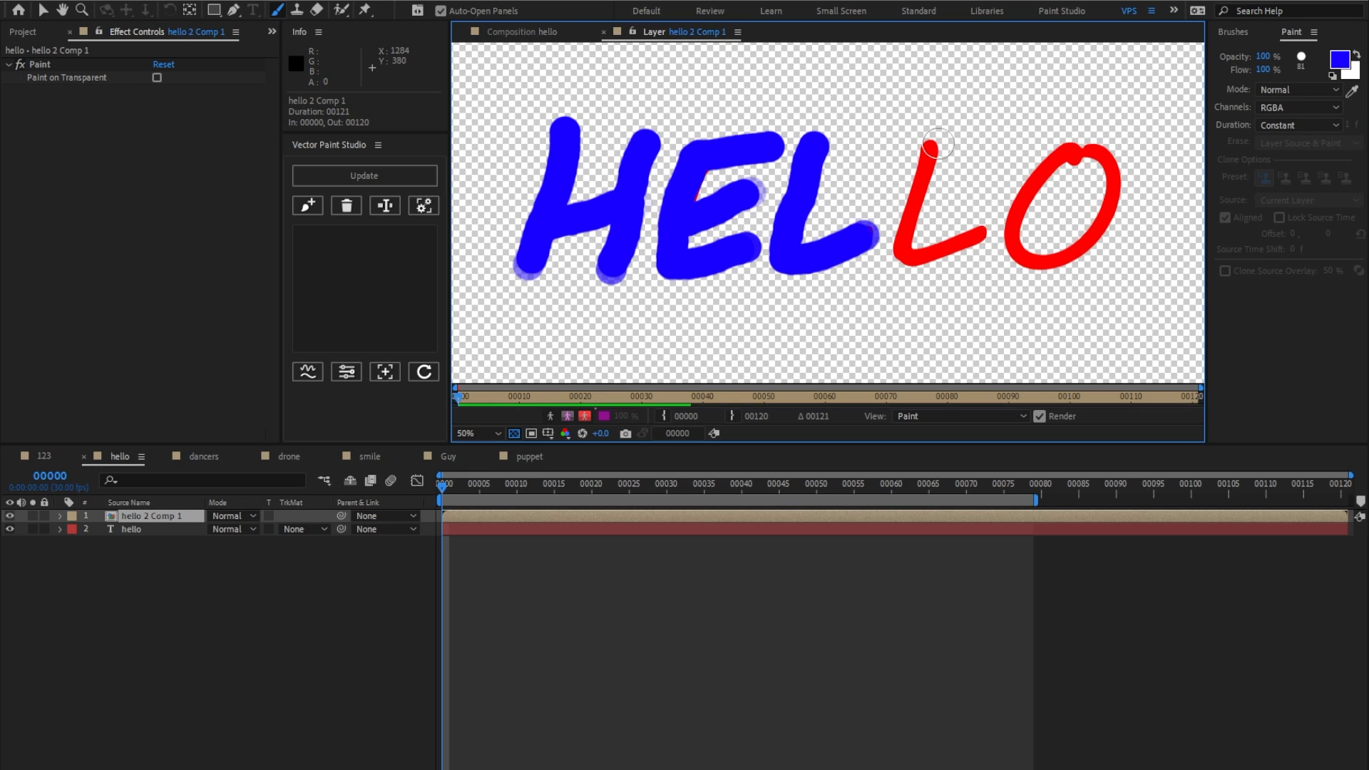
{"action": "left_click_drag", "start_coordinate": [934, 142], "coordinate": [987, 232]}
{"action": "mouse_move", "coordinate": [1069, 146]}
{"action": "left_mouse_down"}
{"action": "mouse_move", "coordinate": [1116, 181]}
{"action": "mouse_move", "coordinate": [1073, 142]}
{"action": "left_mouse_up"}
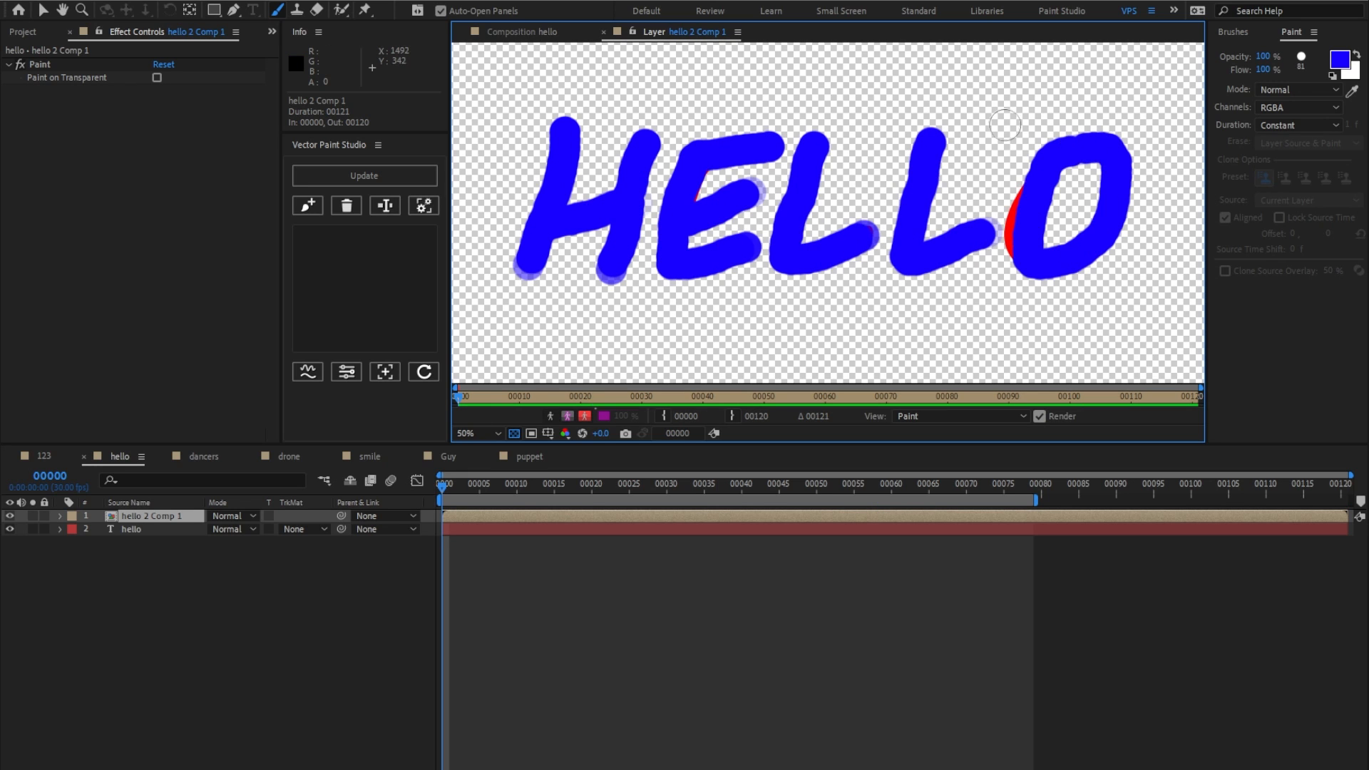
{"action": "left_click", "coordinate": [555, 33]}
{"action": "left_click", "coordinate": [42, 11]}
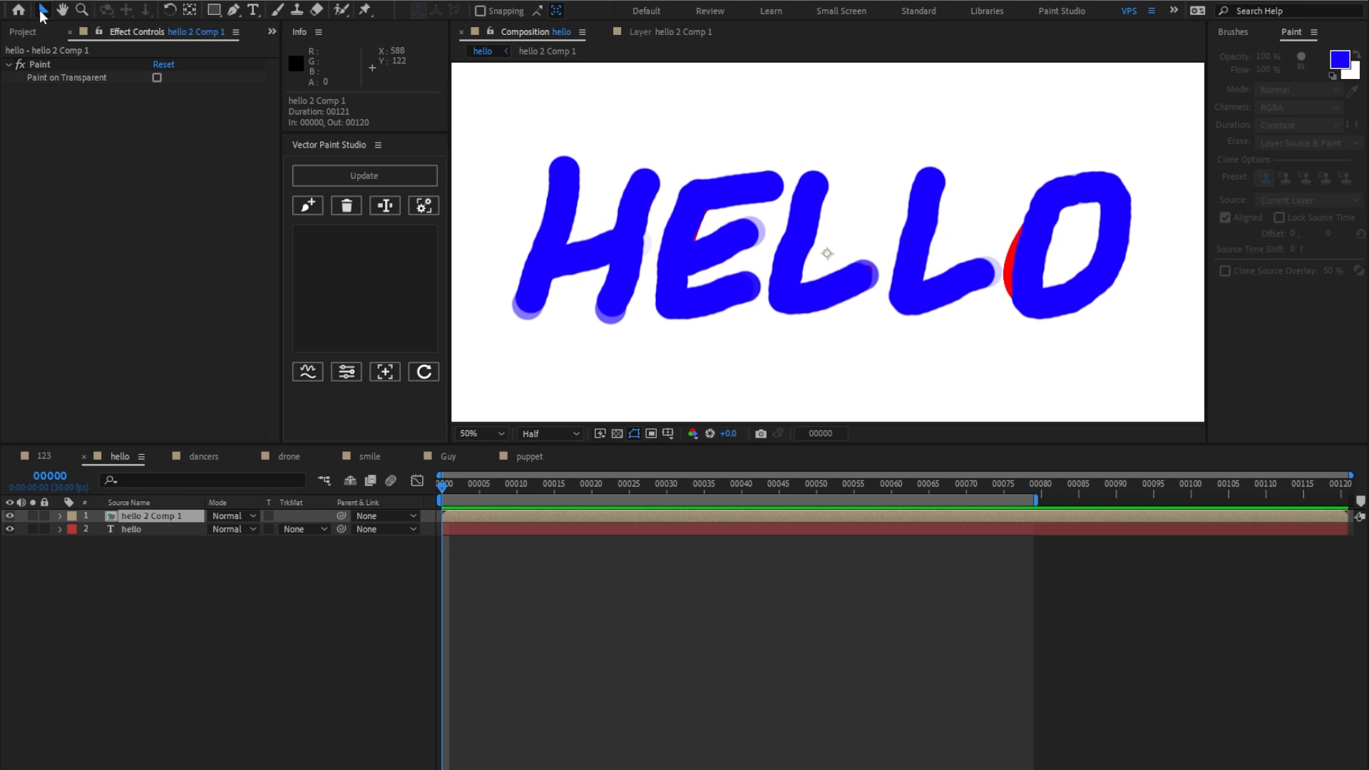
Reveal the individual brush strokes in the Paint effect of hello 2 Comp 1.
{"action": "left_click", "coordinate": [151, 518]}
{"action": "key", "text": "e"}
{"action": "left_click", "coordinate": [87, 529]}
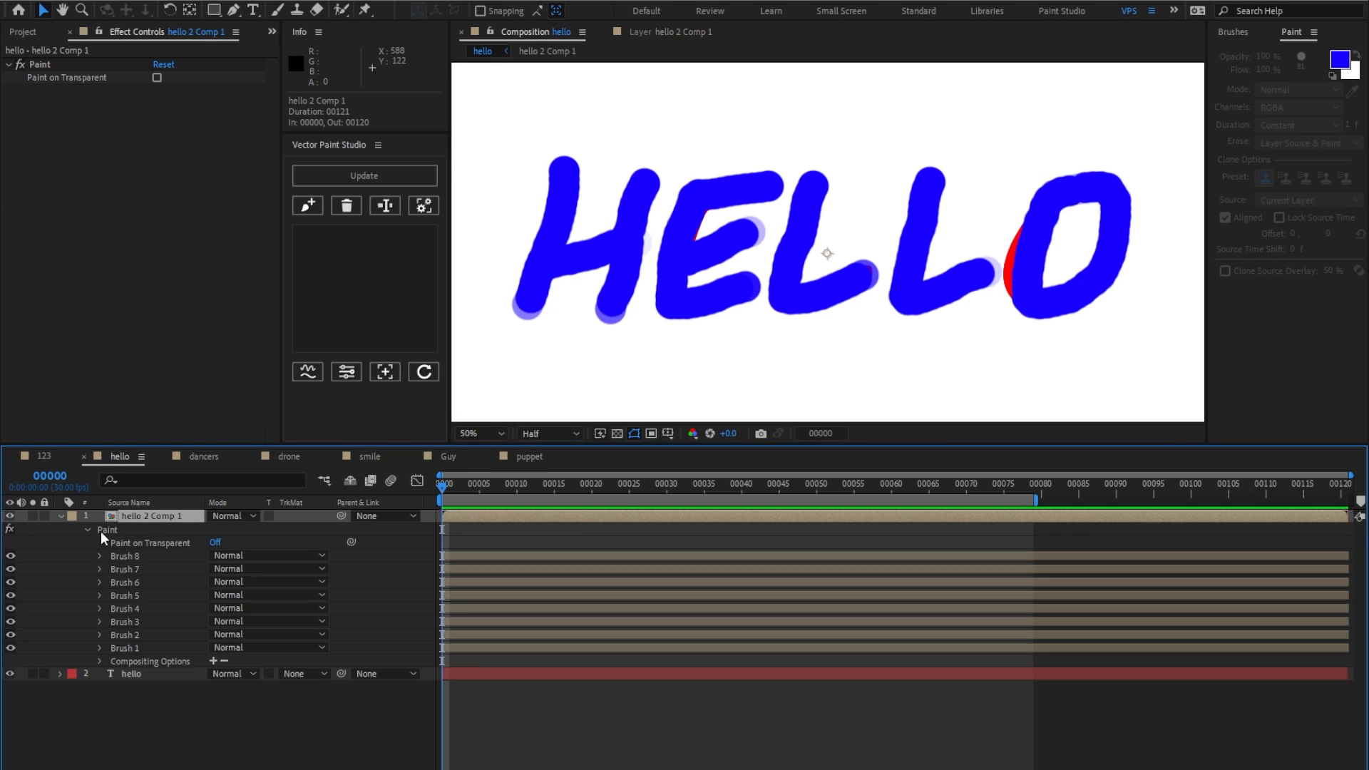
Group all eight brush strokes of hello 2 Comp 1 in Vector Paint Studio under the name hello.
{"action": "left_click", "coordinate": [134, 554]}
{"action": "left_click", "coordinate": [136, 645], "text": "shift"}
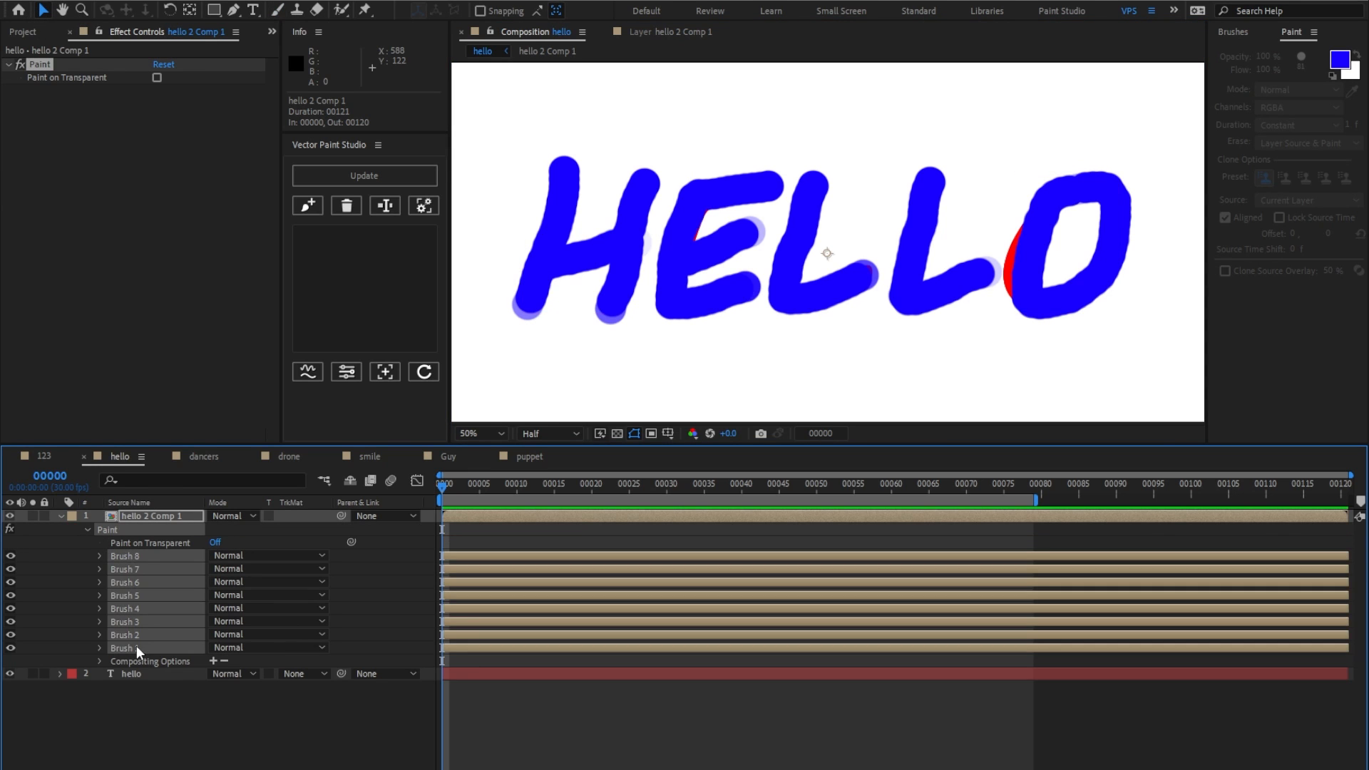
{"action": "left_click", "coordinate": [309, 206]}
{"action": "type", "text": "hello"}
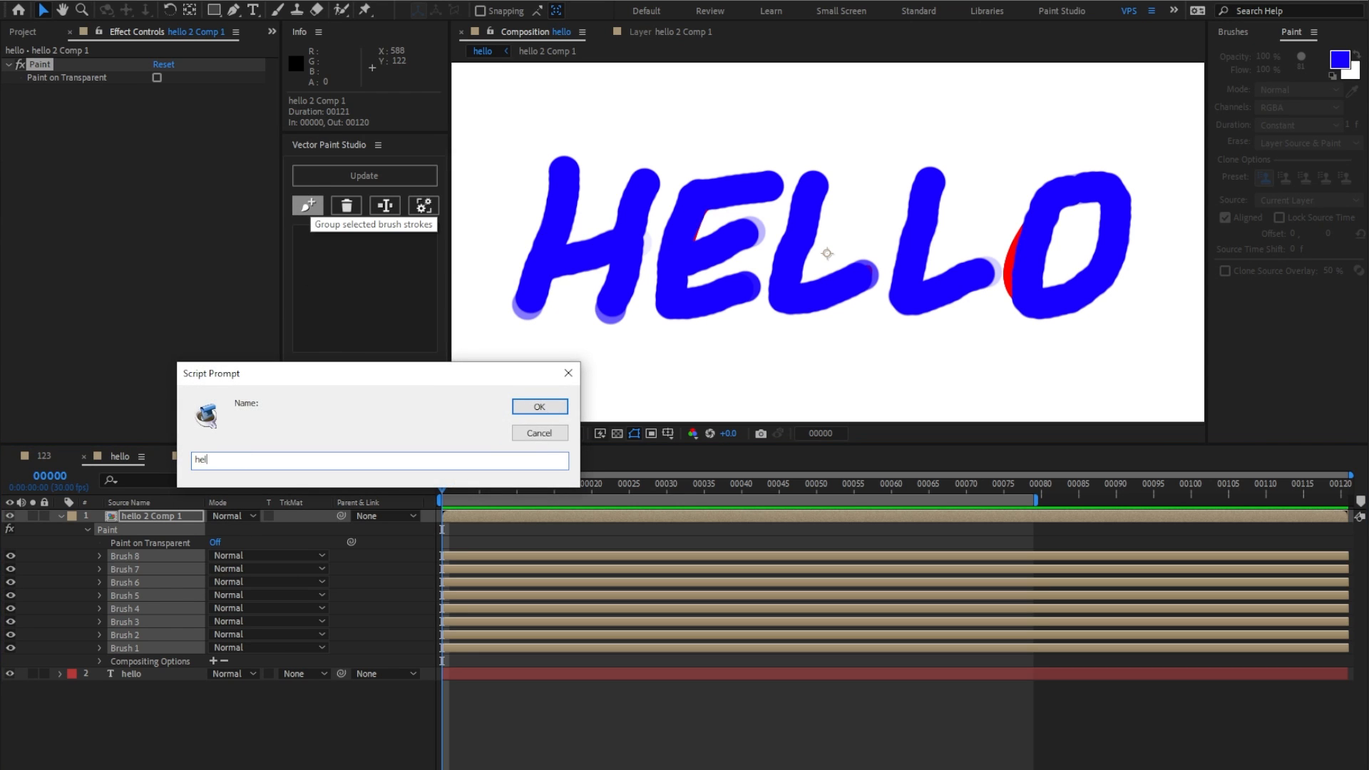
{"action": "key", "text": "Return"}
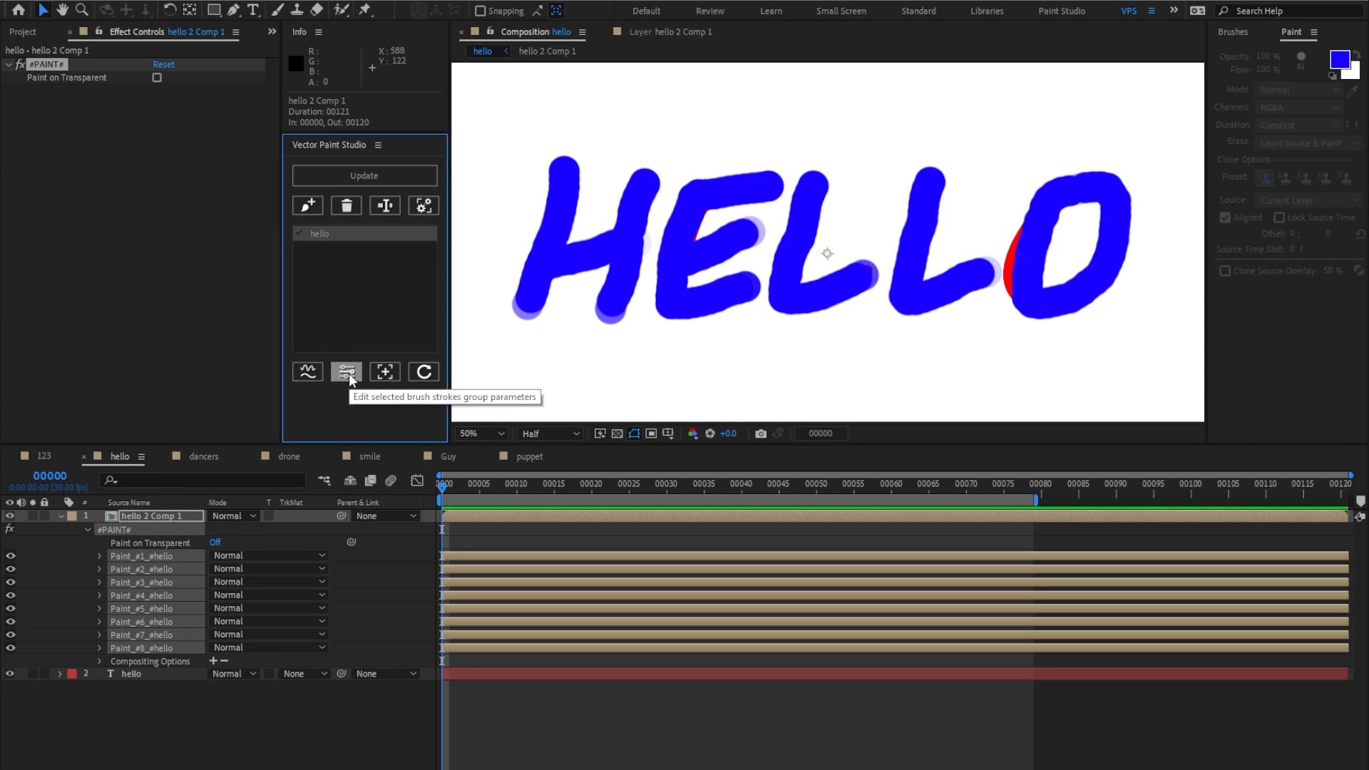
Edit the hello stroke group's parameters, setting Spacing Add to -42 and randomizing the stroke colors.
{"action": "left_click", "coordinate": [346, 371]}
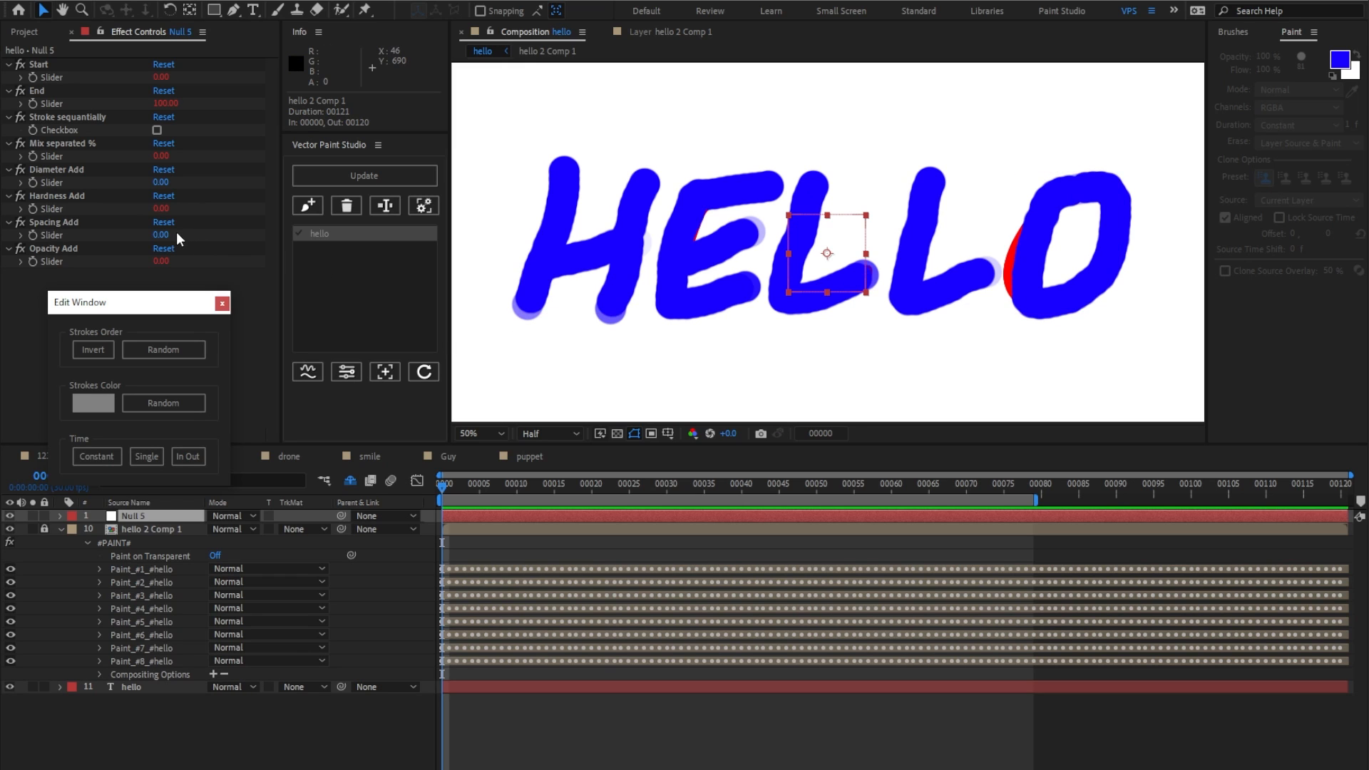
{"action": "left_click_drag", "start_coordinate": [164, 235], "coordinate": [134, 237]}
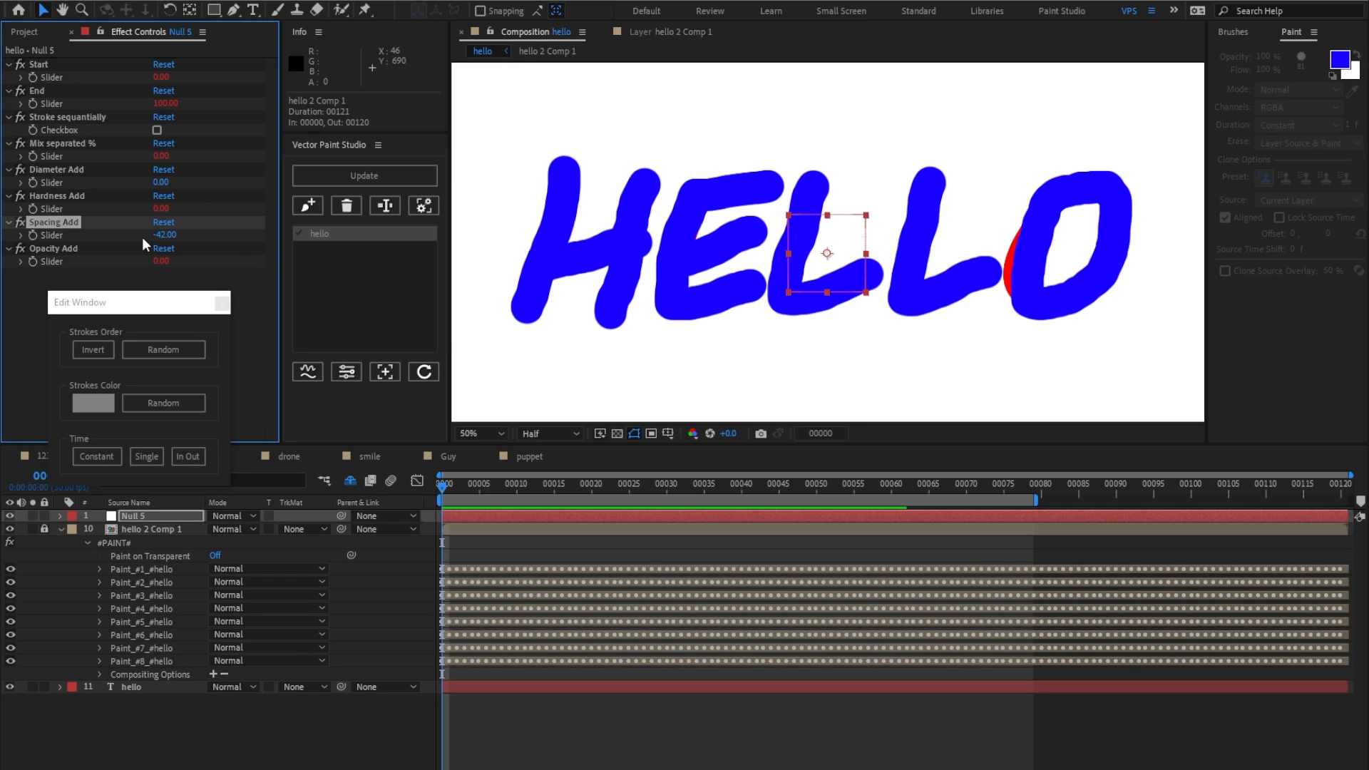
{"action": "left_click", "coordinate": [154, 406]}
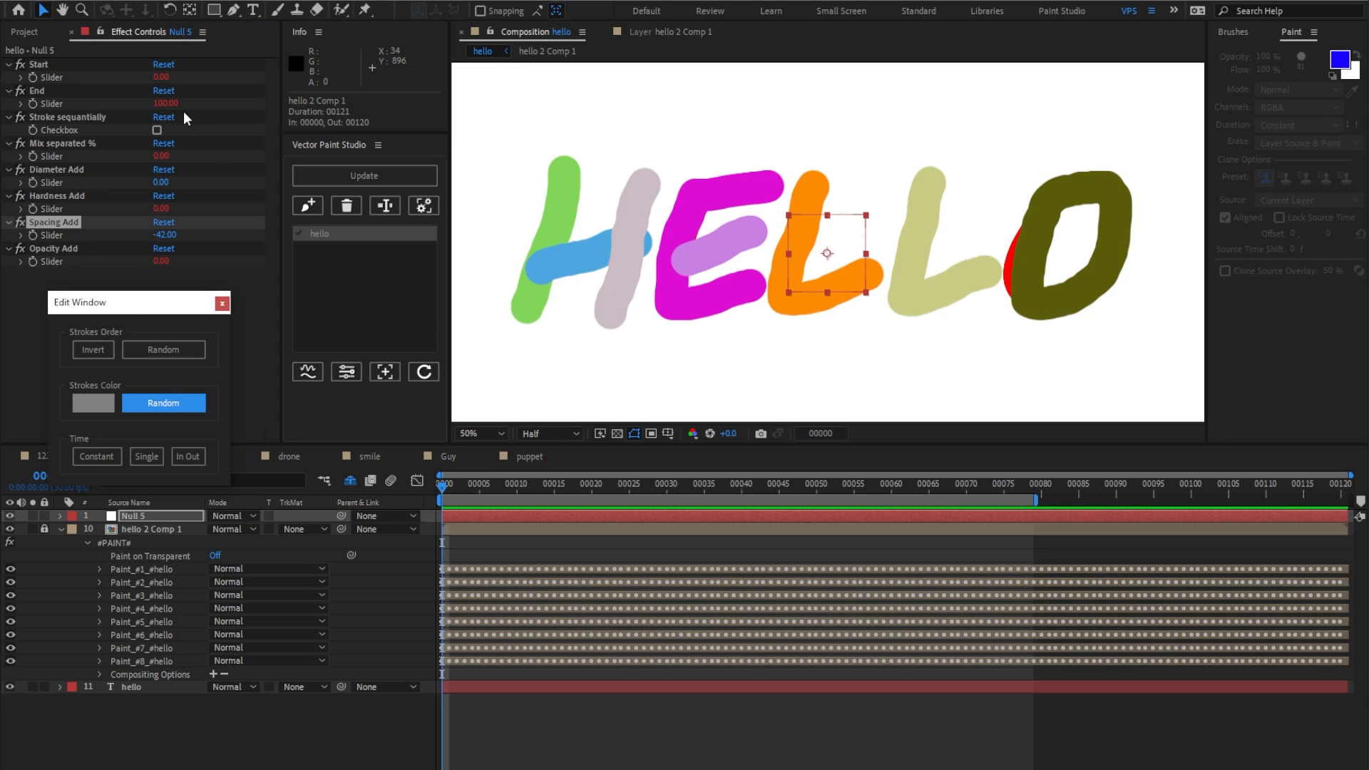
Keyframe the stroke group's End slider from 0 at frame 0 to 100 at frame 55.
{"action": "left_click", "coordinate": [166, 104]}
{"action": "type", "text": "0"}
{"action": "key", "text": "Return"}
{"action": "left_click", "coordinate": [33, 105]}
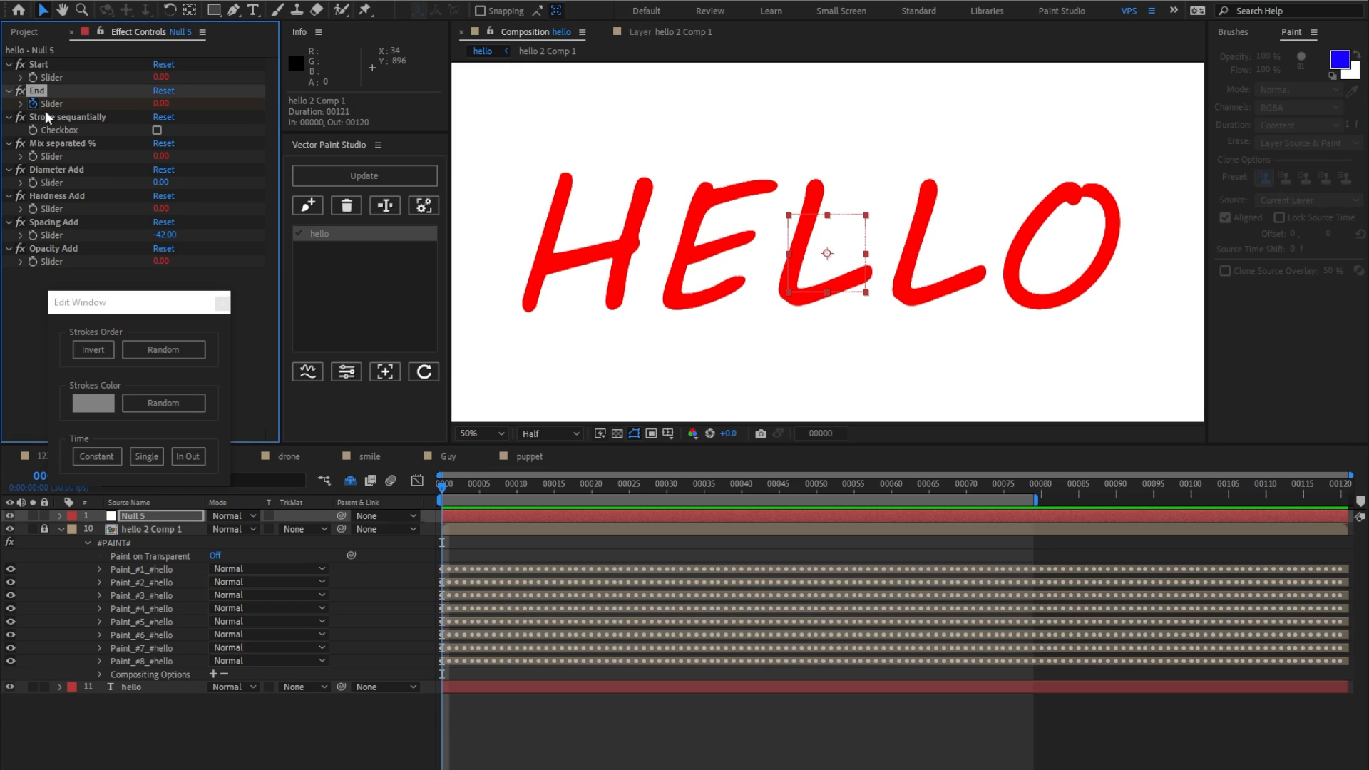
{"action": "key", "text": "u"}
{"action": "left_click", "coordinate": [853, 490]}
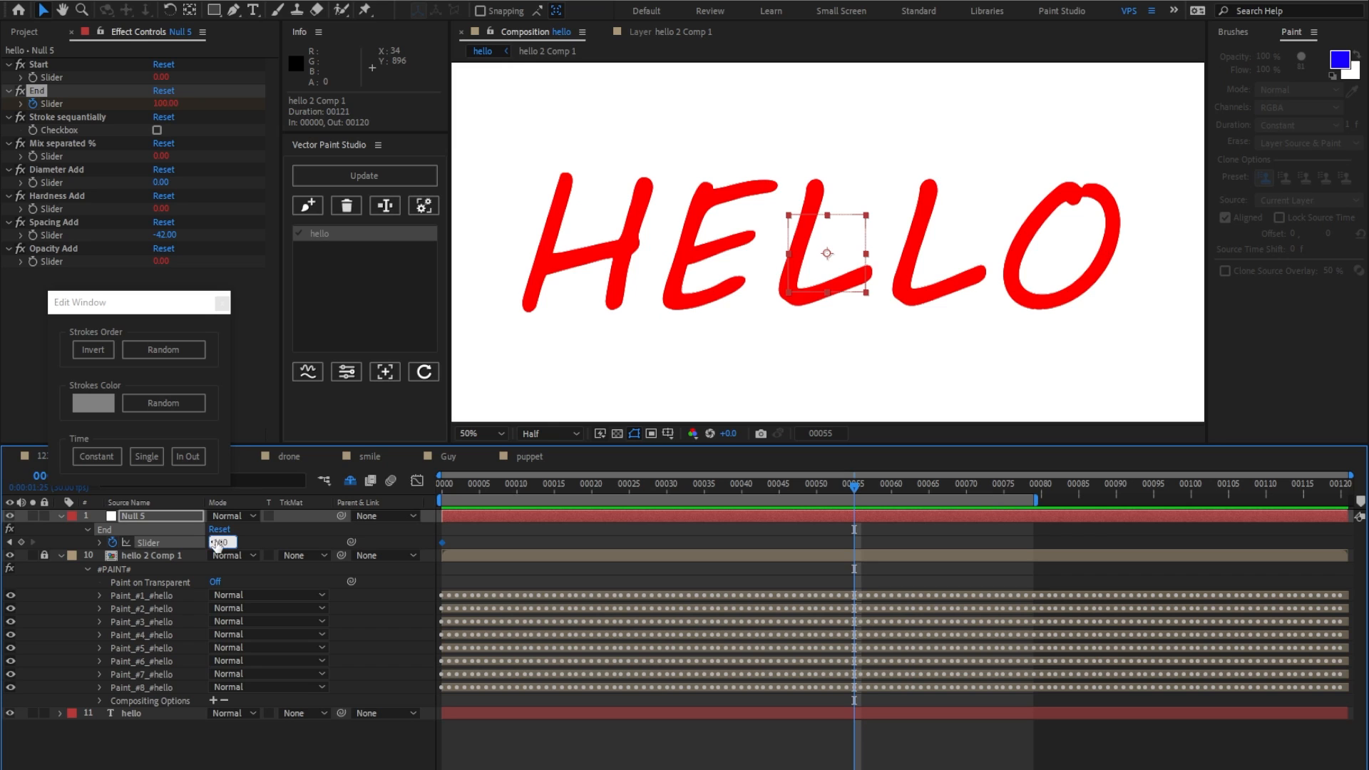
{"action": "key", "text": "Return"}
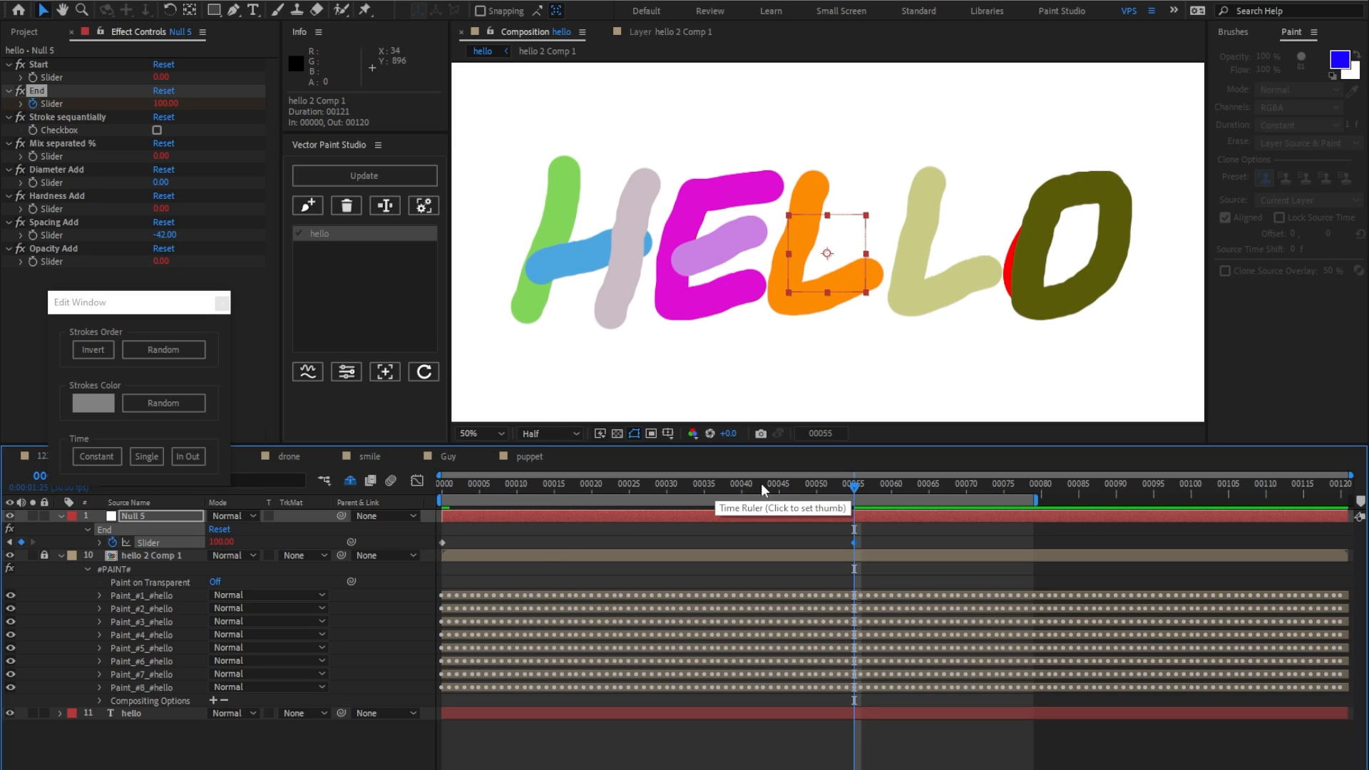
Collapse the individual paint strokes and preview all the HELLO strokes drawing on simultaneously.
{"action": "mouse_move", "coordinate": [700, 494]}
{"action": "left_mouse_down"}
{"action": "mouse_move", "coordinate": [559, 495]}
{"action": "mouse_move", "coordinate": [775, 494]}
{"action": "mouse_move", "coordinate": [611, 504]}
{"action": "left_mouse_up"}
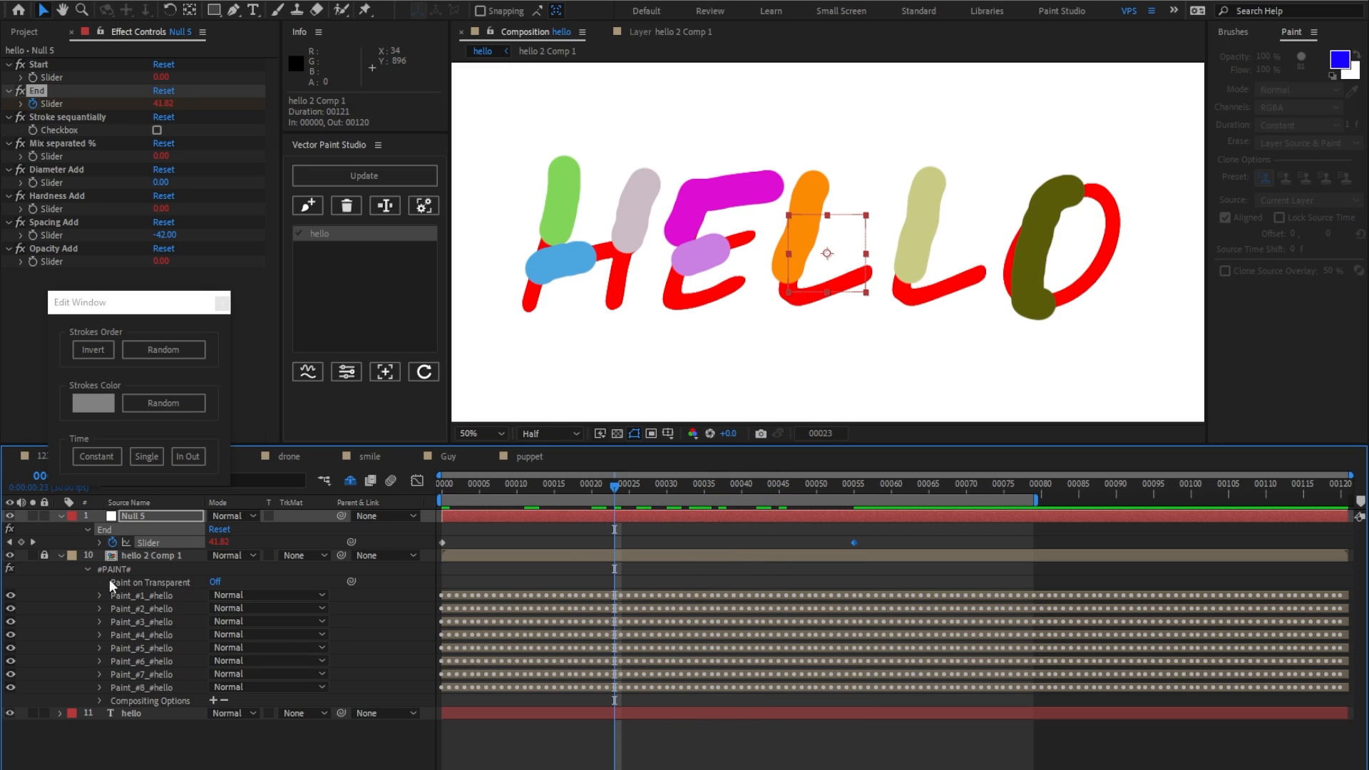
{"action": "left_click", "coordinate": [87, 567]}
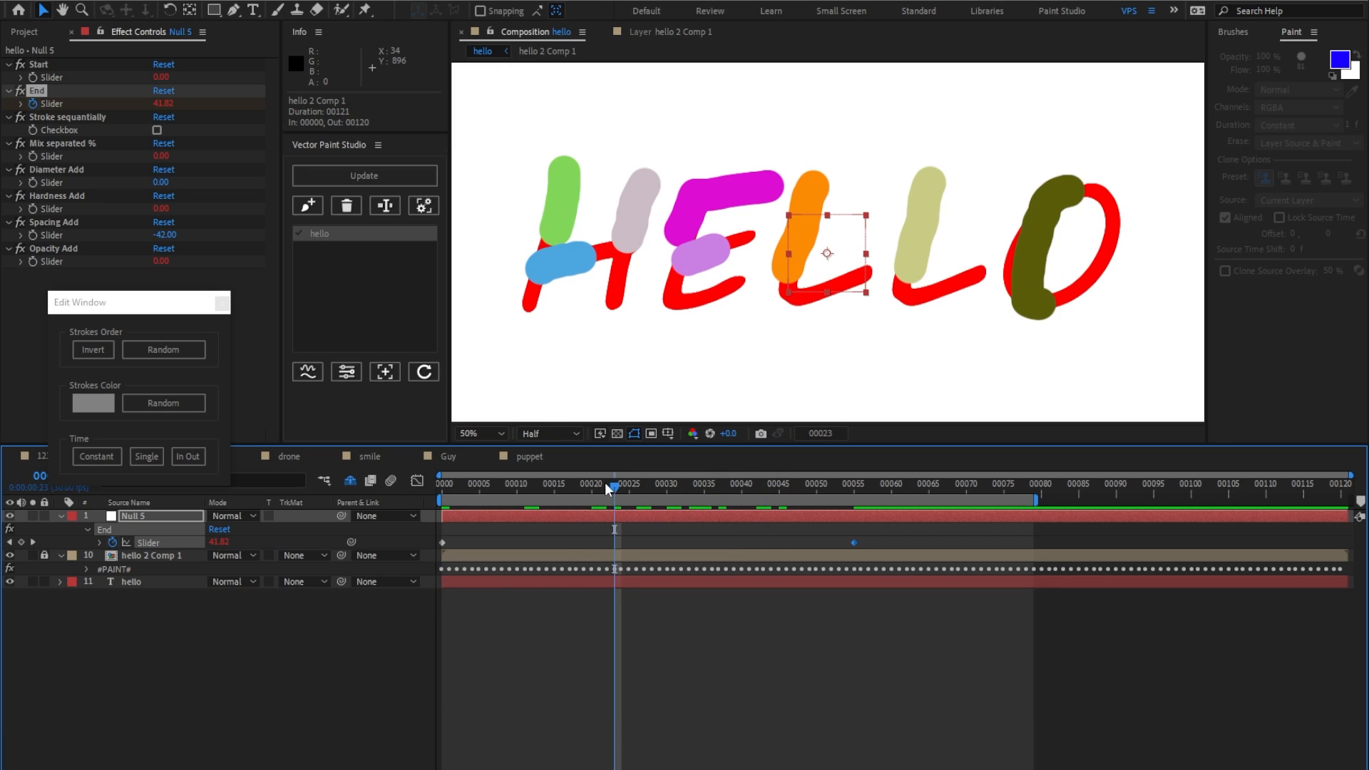
{"action": "mouse_move", "coordinate": [604, 482]}
{"action": "left_mouse_down"}
{"action": "mouse_move", "coordinate": [552, 494]}
{"action": "mouse_move", "coordinate": [763, 497]}
{"action": "mouse_move", "coordinate": [577, 499]}
{"action": "left_mouse_up"}
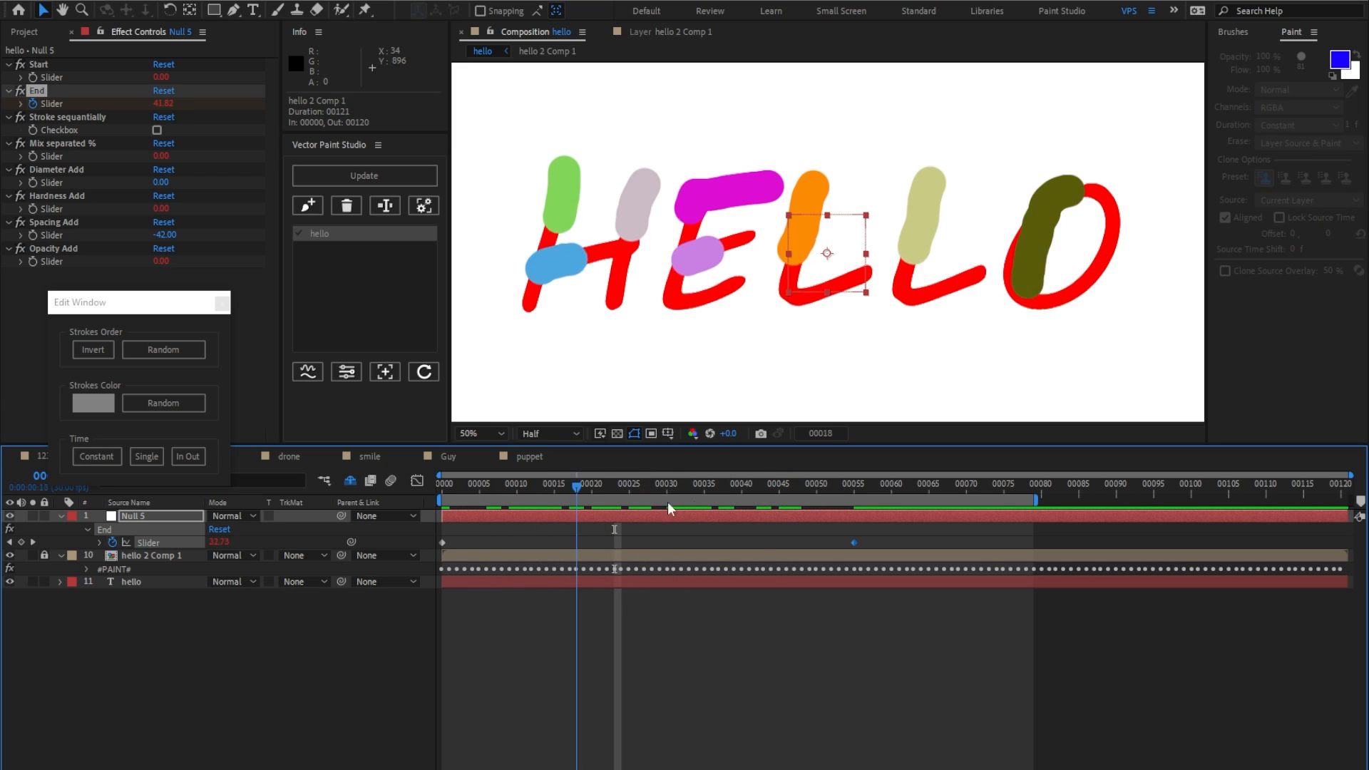
{"action": "key", "text": "space"}
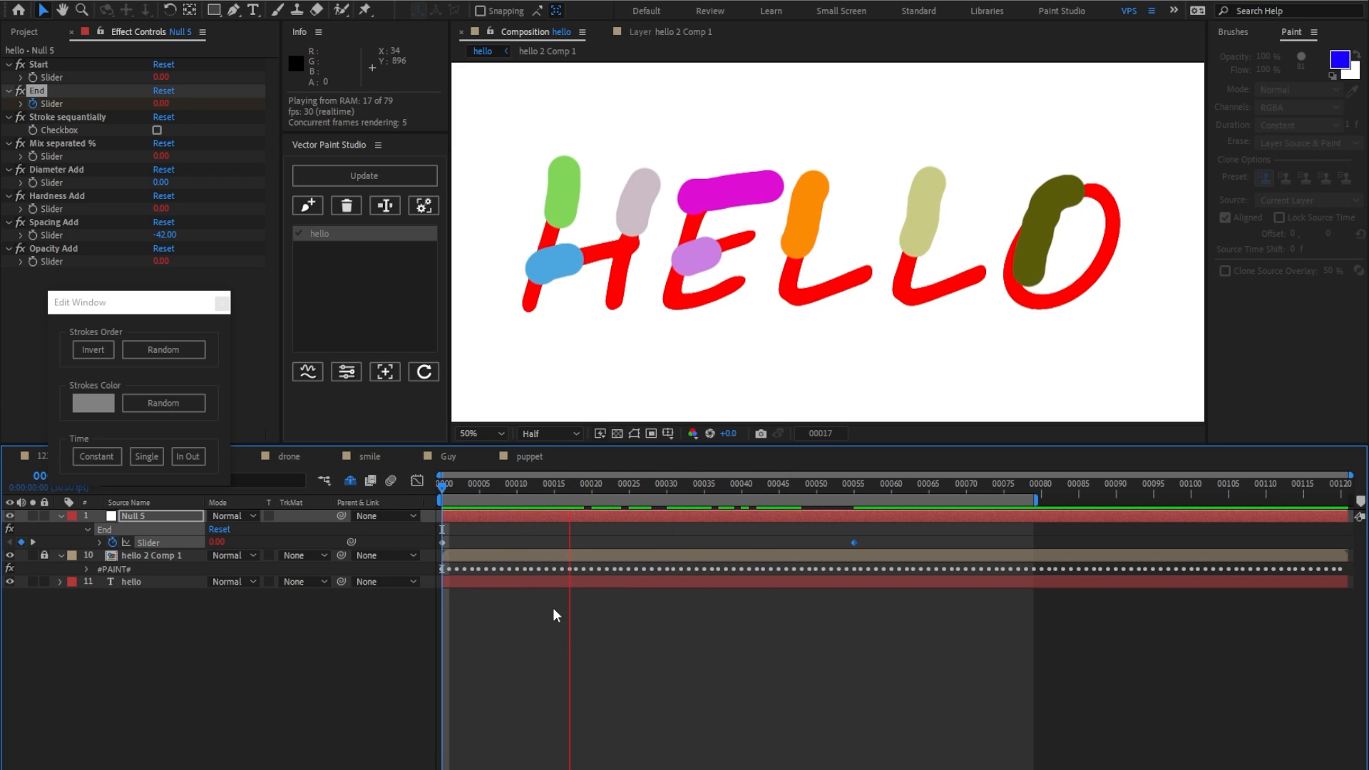
{"action": "key", "text": "space"}
Enable Stroke sequentially for the hello stroke group and preview the one-by-one drawing.
{"action": "left_click", "coordinate": [154, 129]}
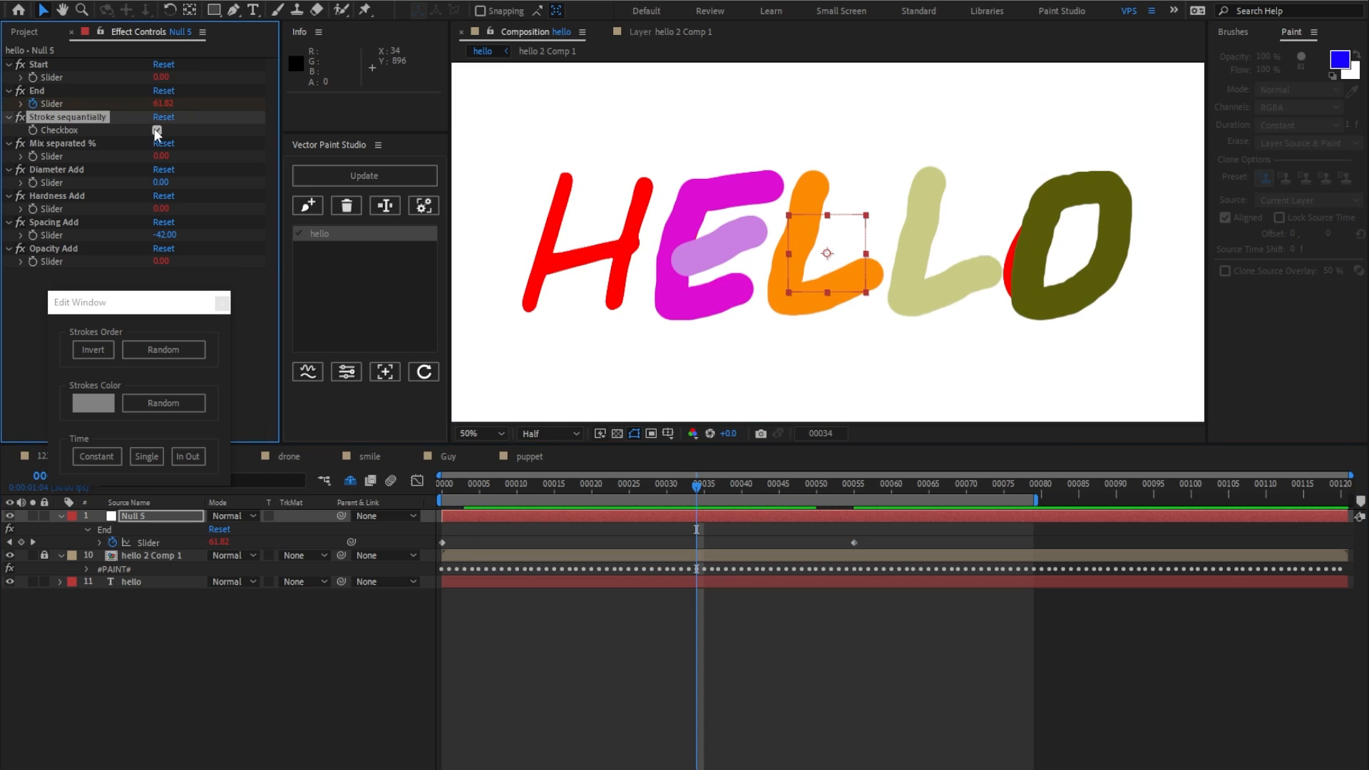
{"action": "key", "text": "space"}
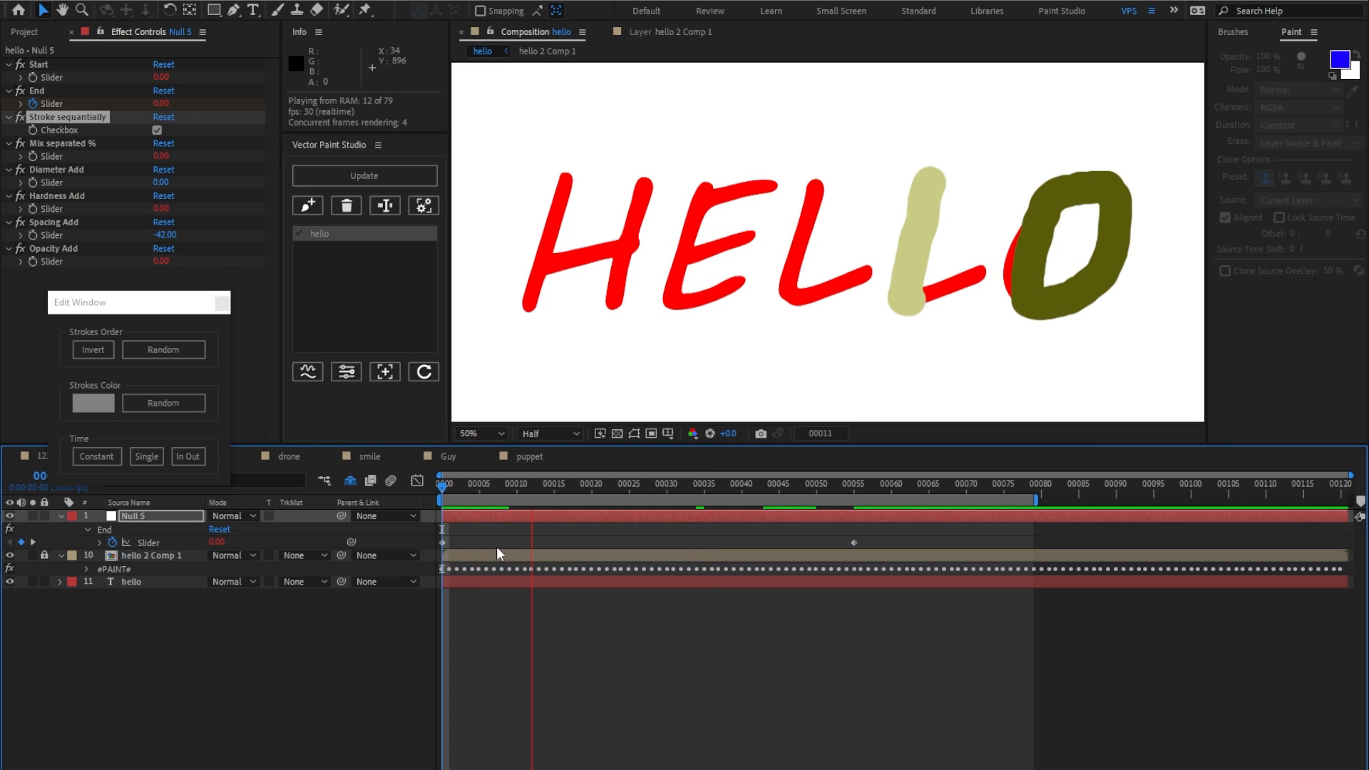
{"action": "key", "text": "space"}
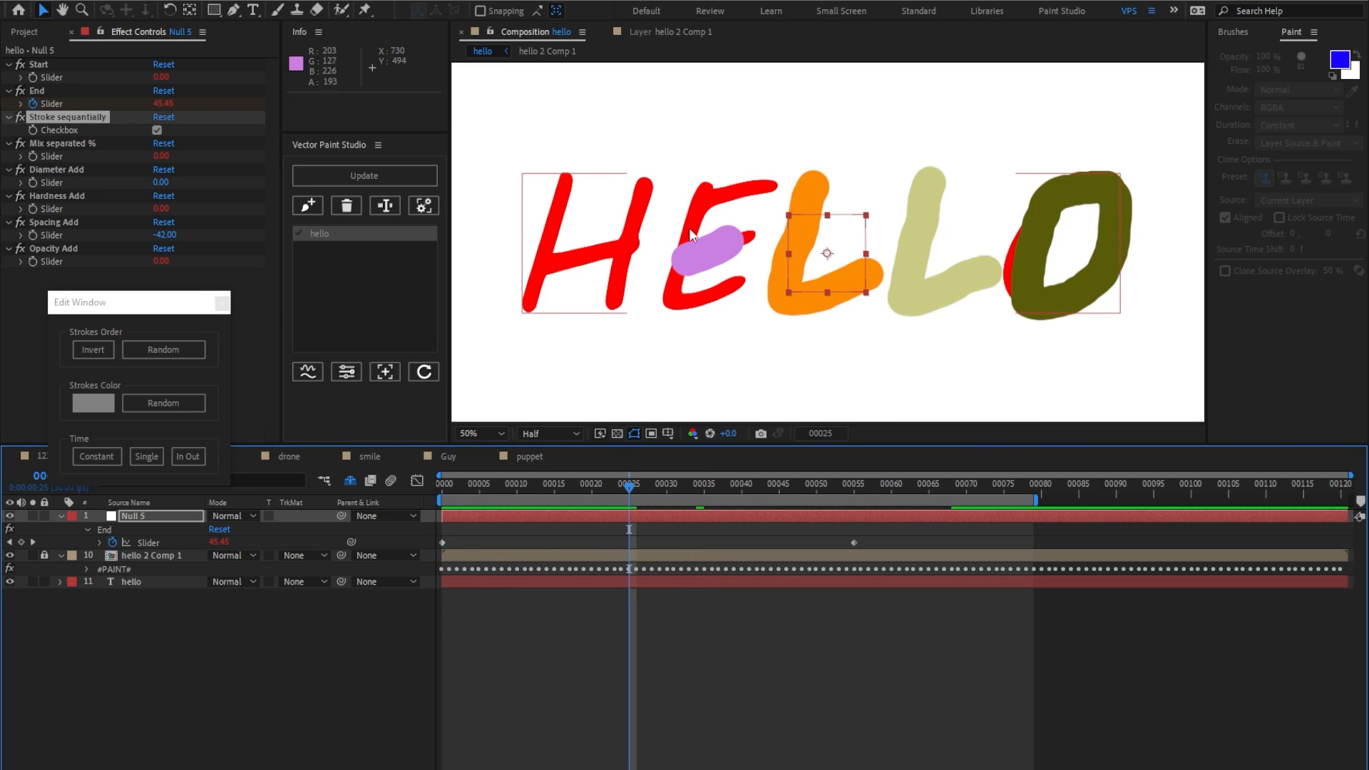
Invert the stroke order of the hello group and play the HELLO animation from frame 0.
{"action": "left_click", "coordinate": [103, 347]}
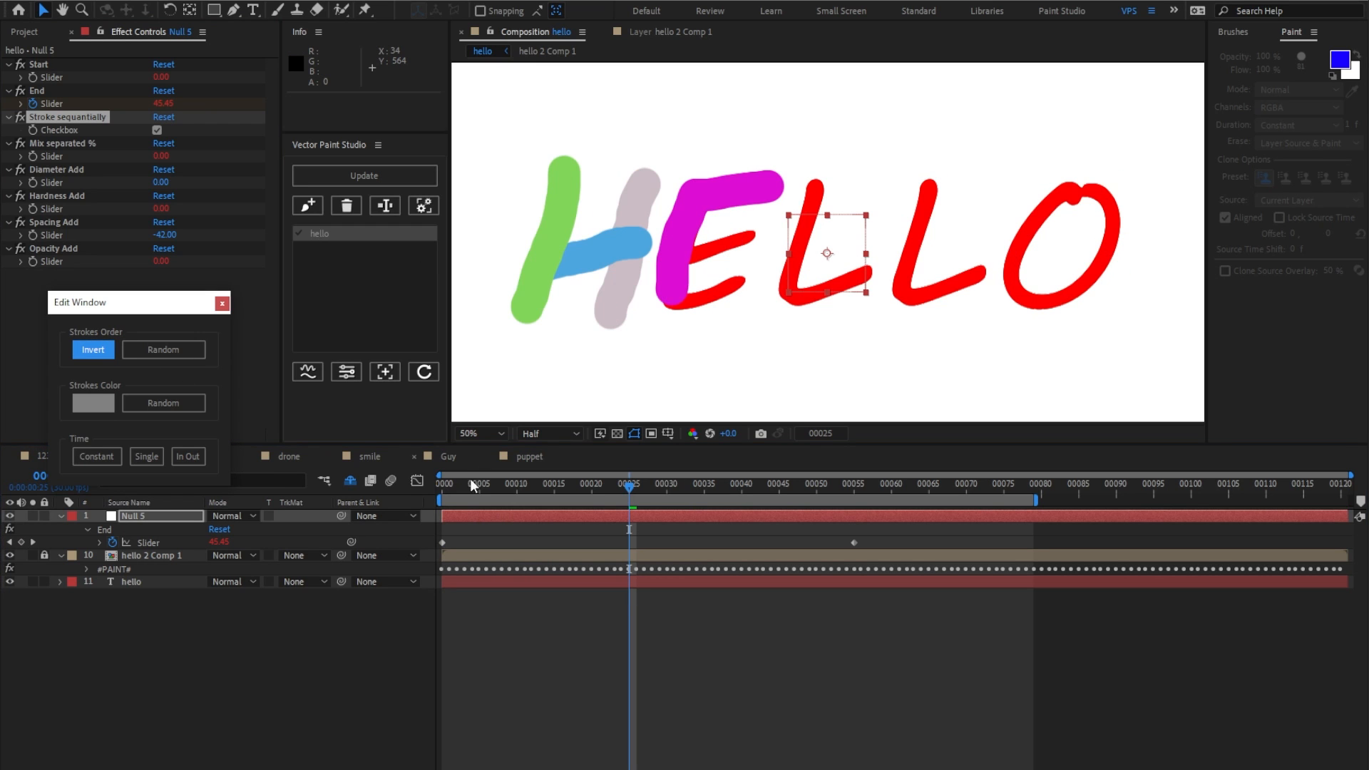
{"action": "left_click_drag", "start_coordinate": [451, 486], "coordinate": [416, 489]}
{"action": "key", "text": "space"}
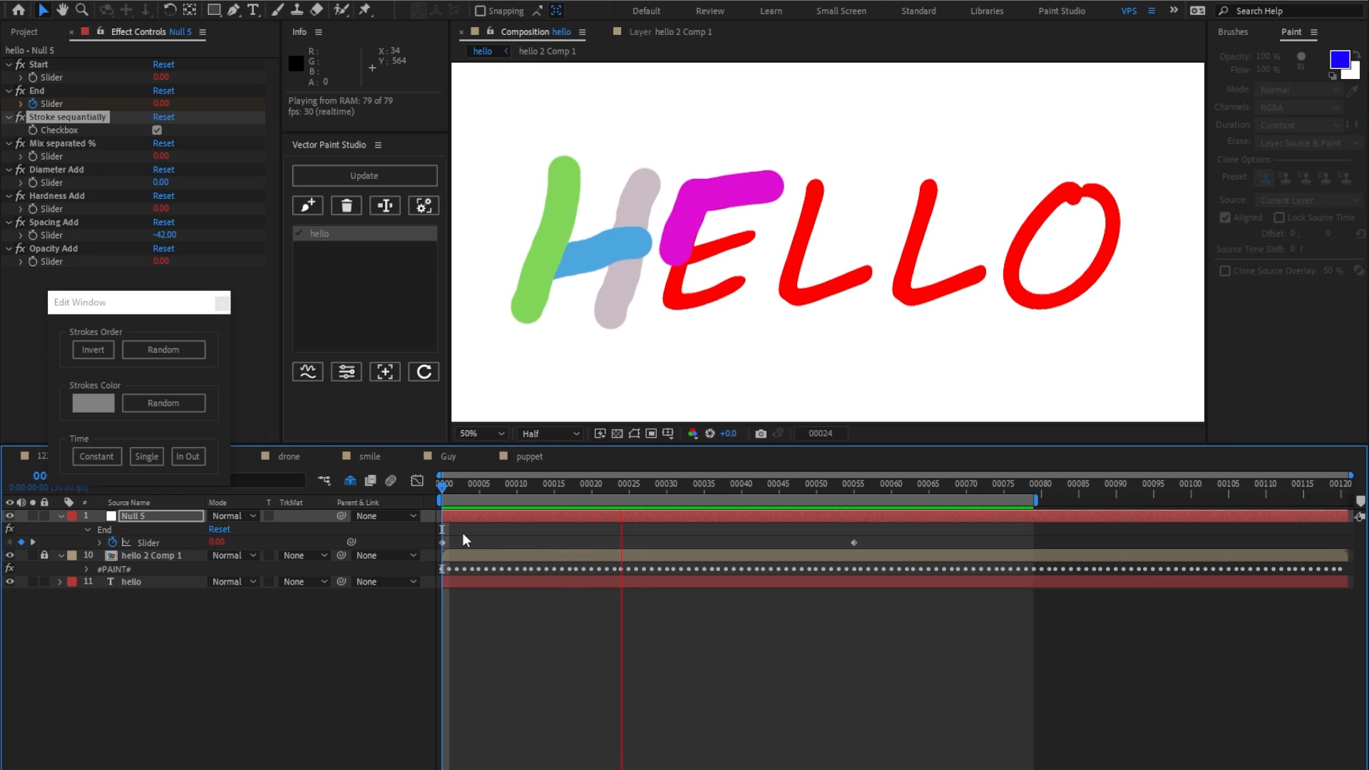
{"action": "key", "text": "space"}
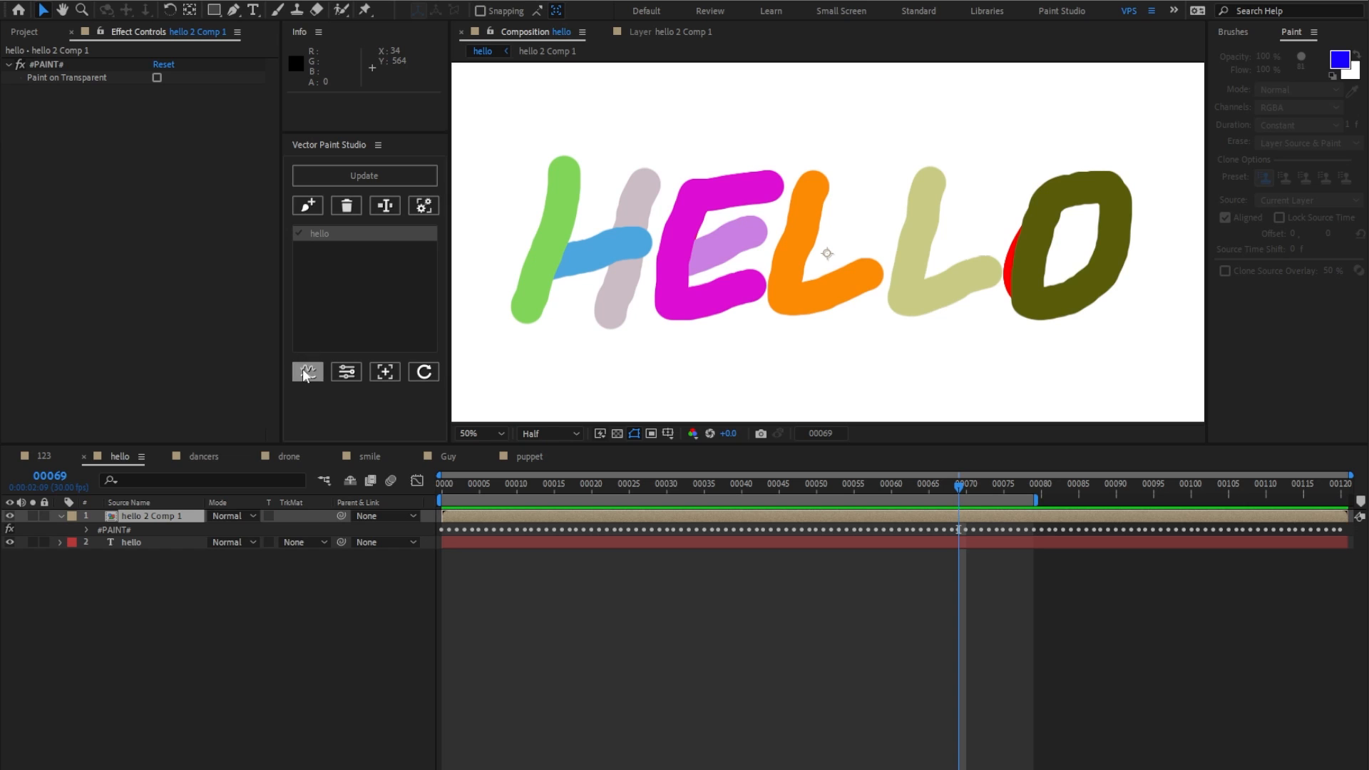
Create simplified editable paths for the hello strokes and give the hello text layer an alpha matte from hello 2 Comp 1.
{"action": "left_click", "coordinate": [303, 370]}
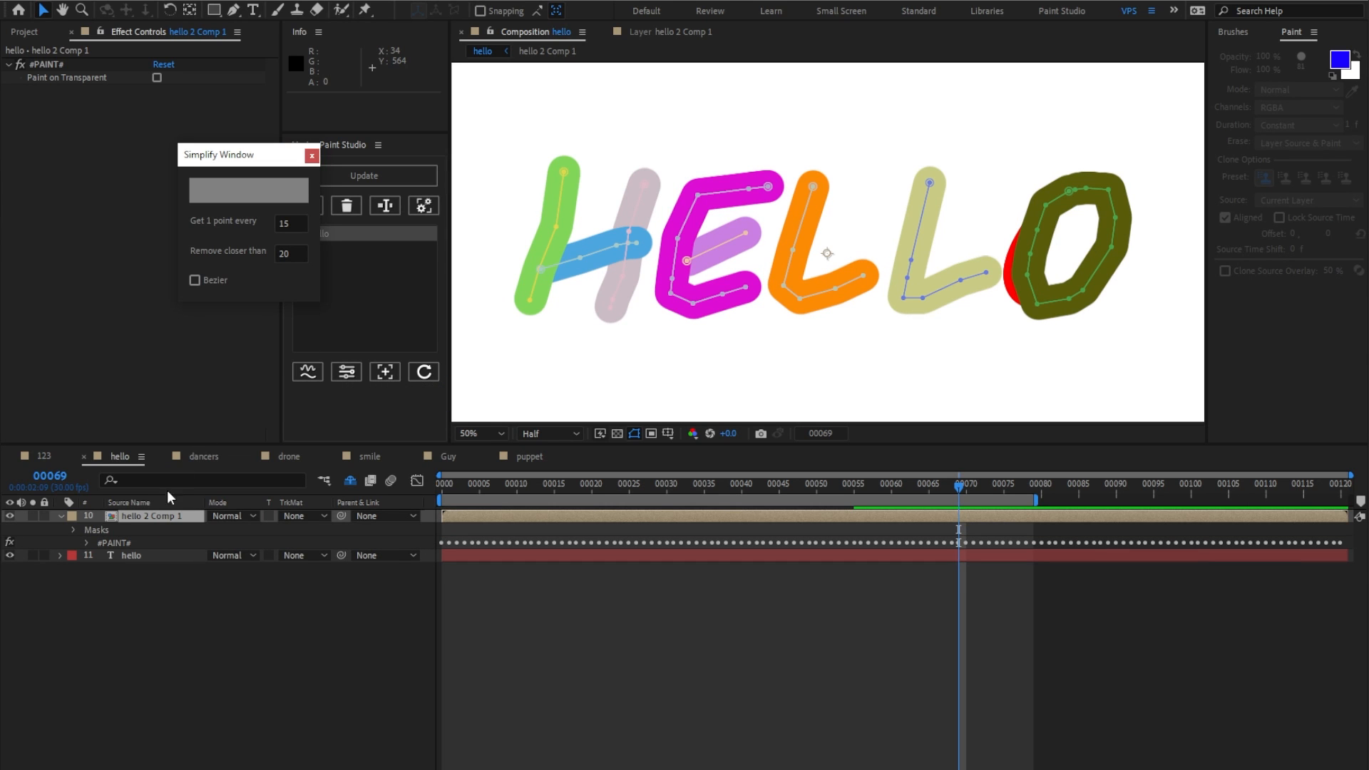
{"action": "left_click", "coordinate": [166, 515]}
{"action": "key", "text": "shift+t"}
{"action": "left_click", "coordinate": [290, 568]}
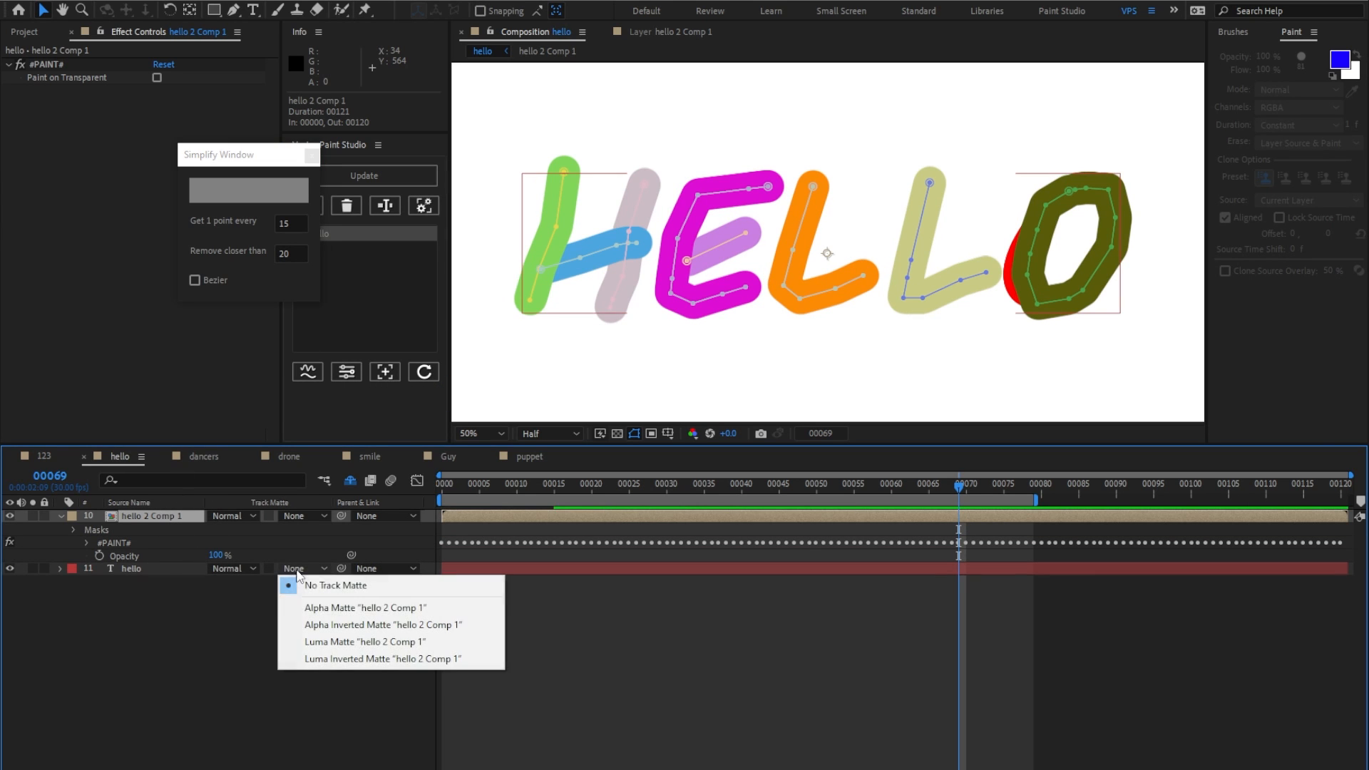
{"action": "left_click", "coordinate": [313, 608]}
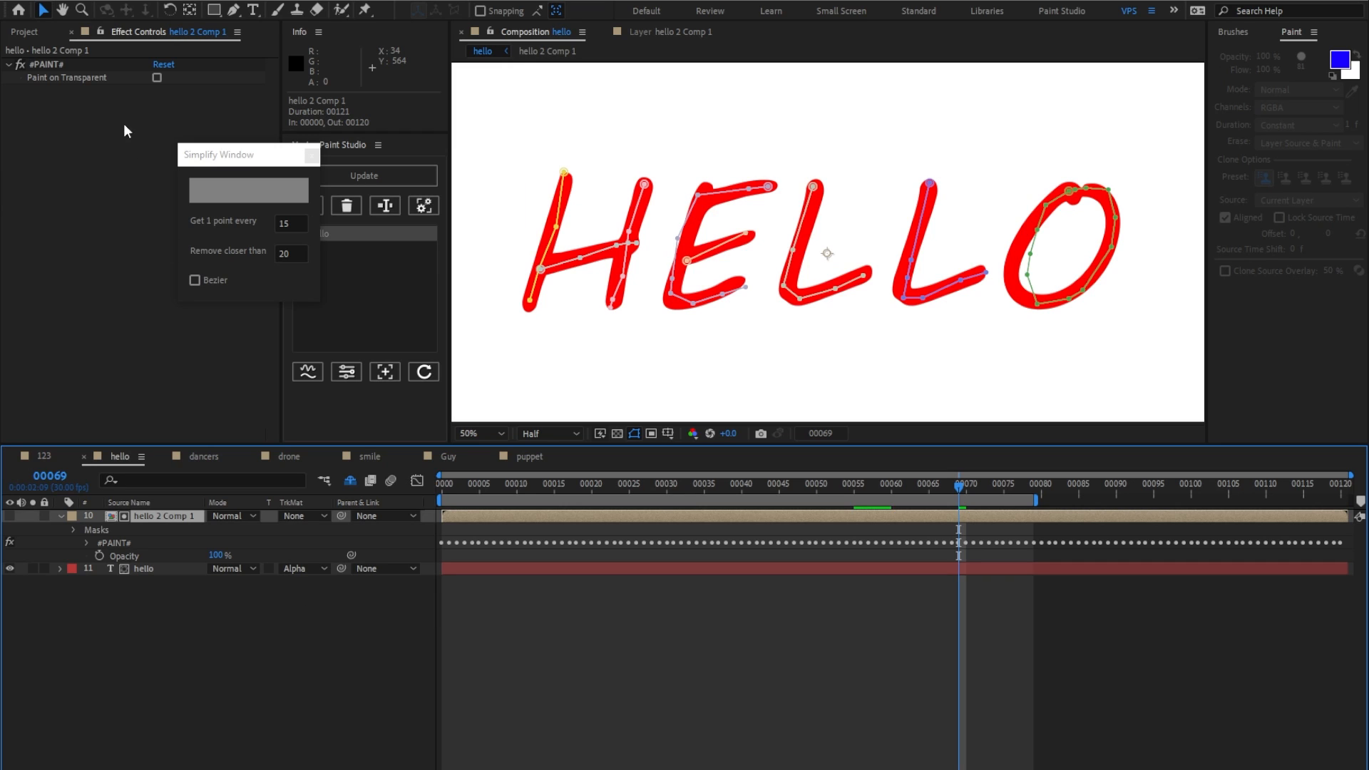
Enable Paint on Transparent in the paint effect of hello 2 Comp 1 and check the text reveal back to frame 5.
{"action": "left_click_drag", "start_coordinate": [472, 480], "coordinate": [703, 507]}
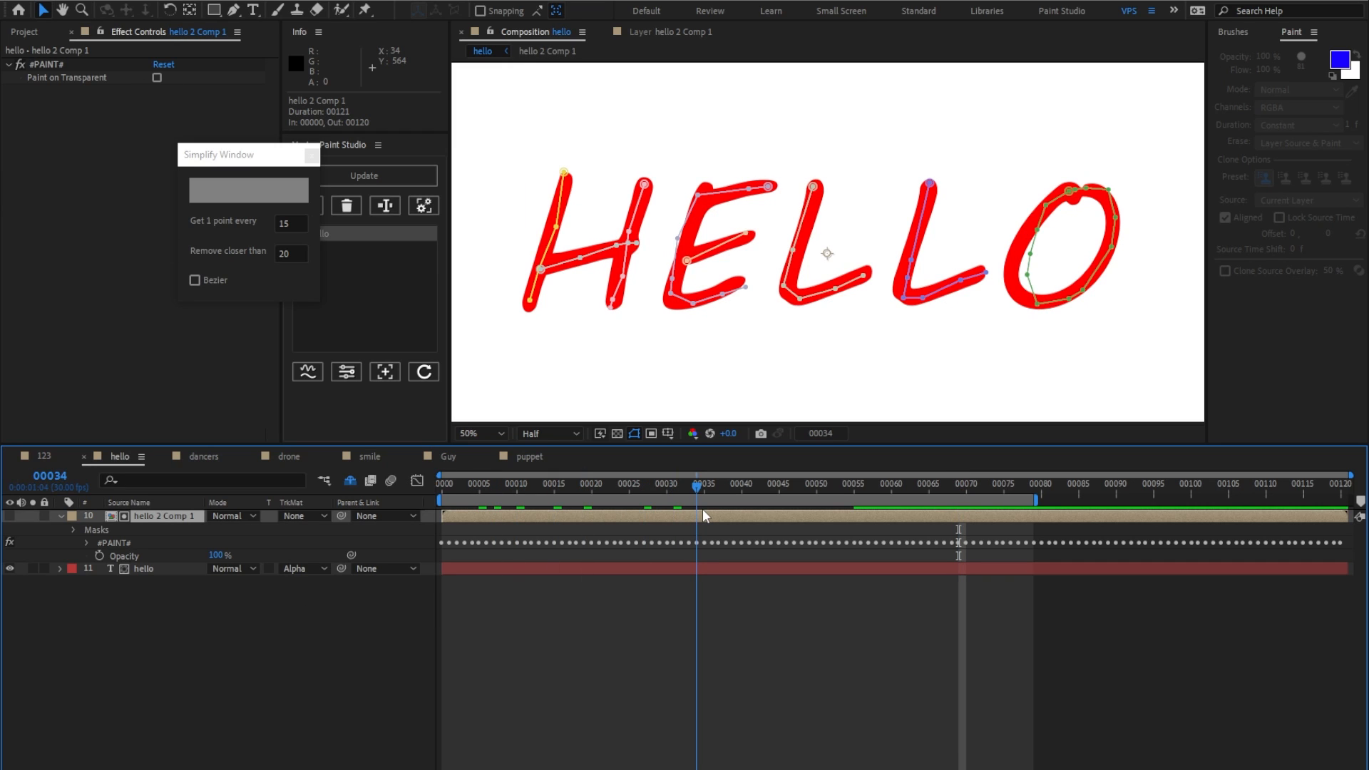
{"action": "left_click", "coordinate": [157, 77]}
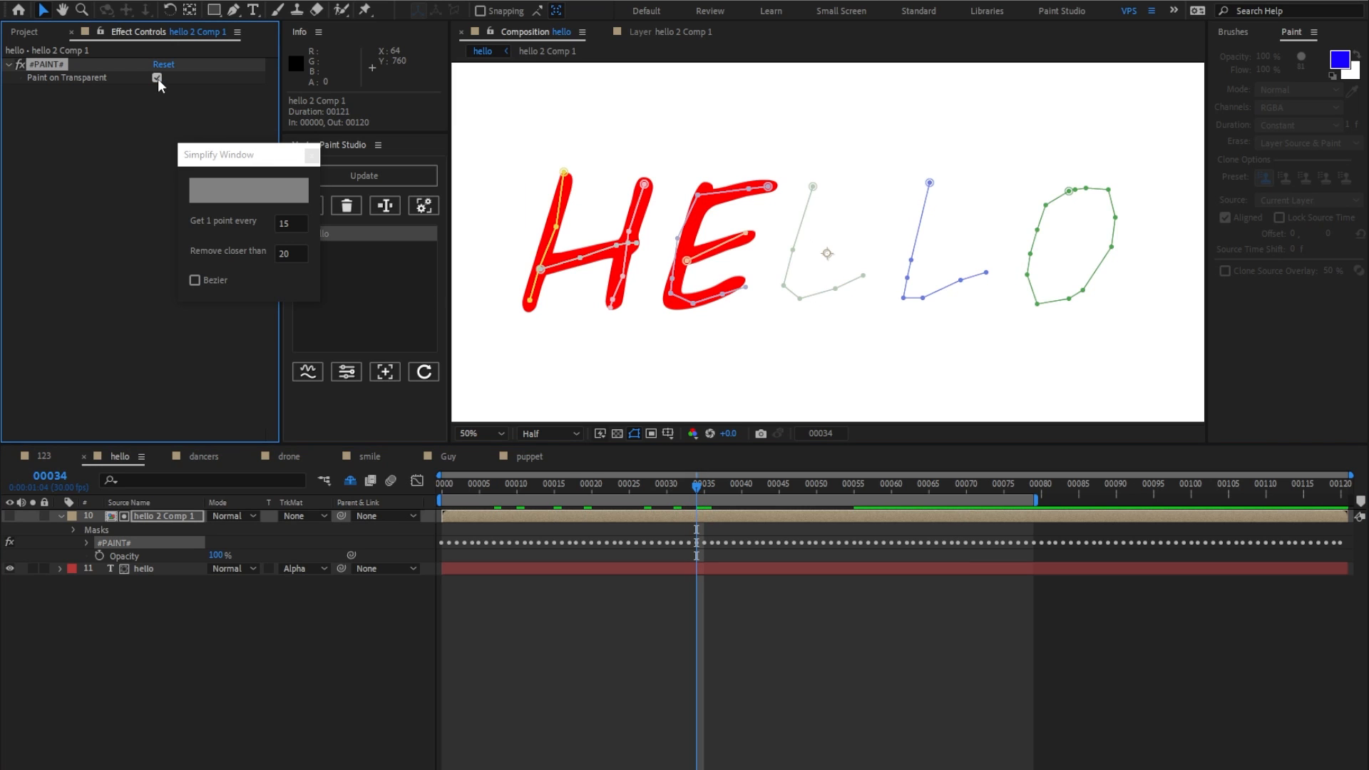
{"action": "mouse_move", "coordinate": [699, 489]}
{"action": "left_mouse_down"}
{"action": "mouse_move", "coordinate": [430, 497]}
{"action": "mouse_move", "coordinate": [908, 494]}
{"action": "mouse_move", "coordinate": [473, 499]}
{"action": "left_mouse_up"}
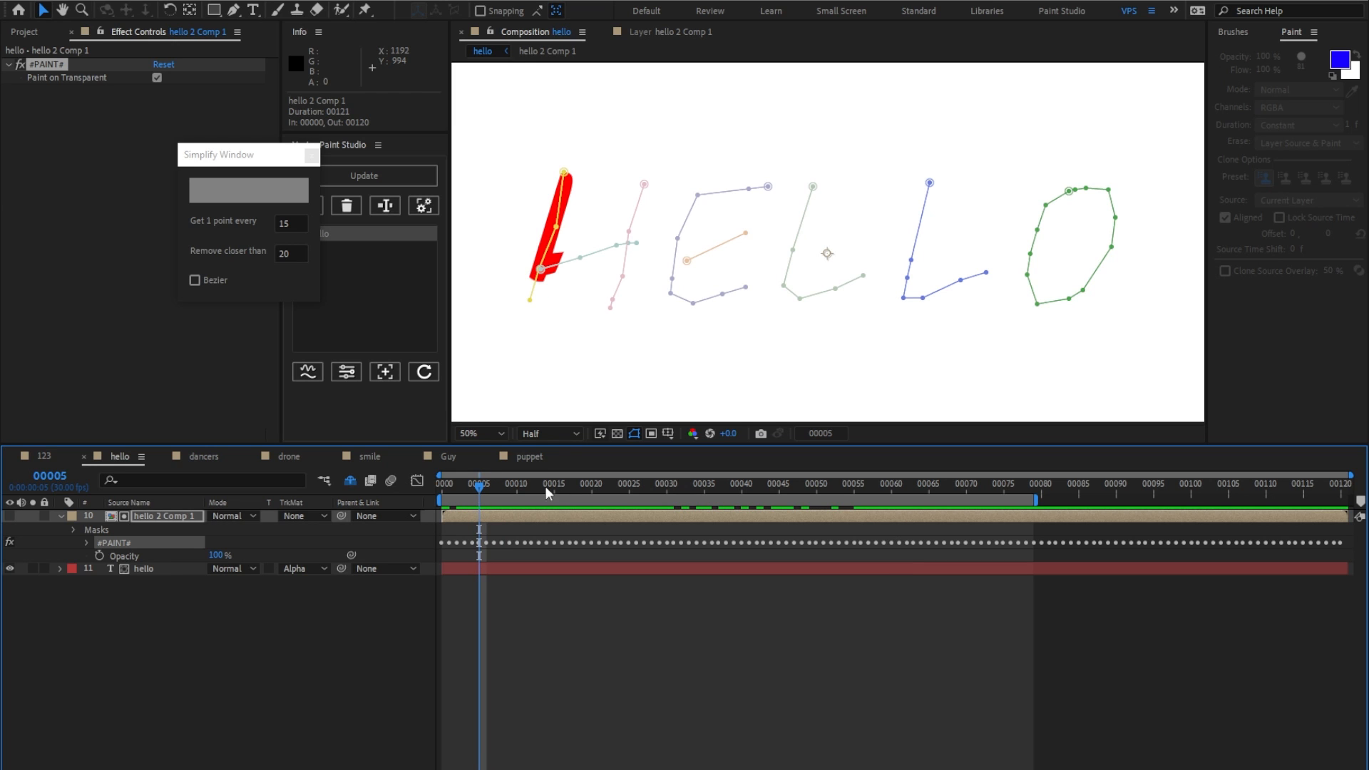
Set the color of the simplified stroke paths to blue while working close up on the letter H.
{"action": "scroll", "coordinate": [555, 293], "scroll_direction": "up", "scroll_amount": 1}
{"action": "key", "text": "space"}
{"action": "left_click_drag", "start_coordinate": [559, 287], "coordinate": [892, 282]}
{"action": "left_click", "coordinate": [283, 189]}
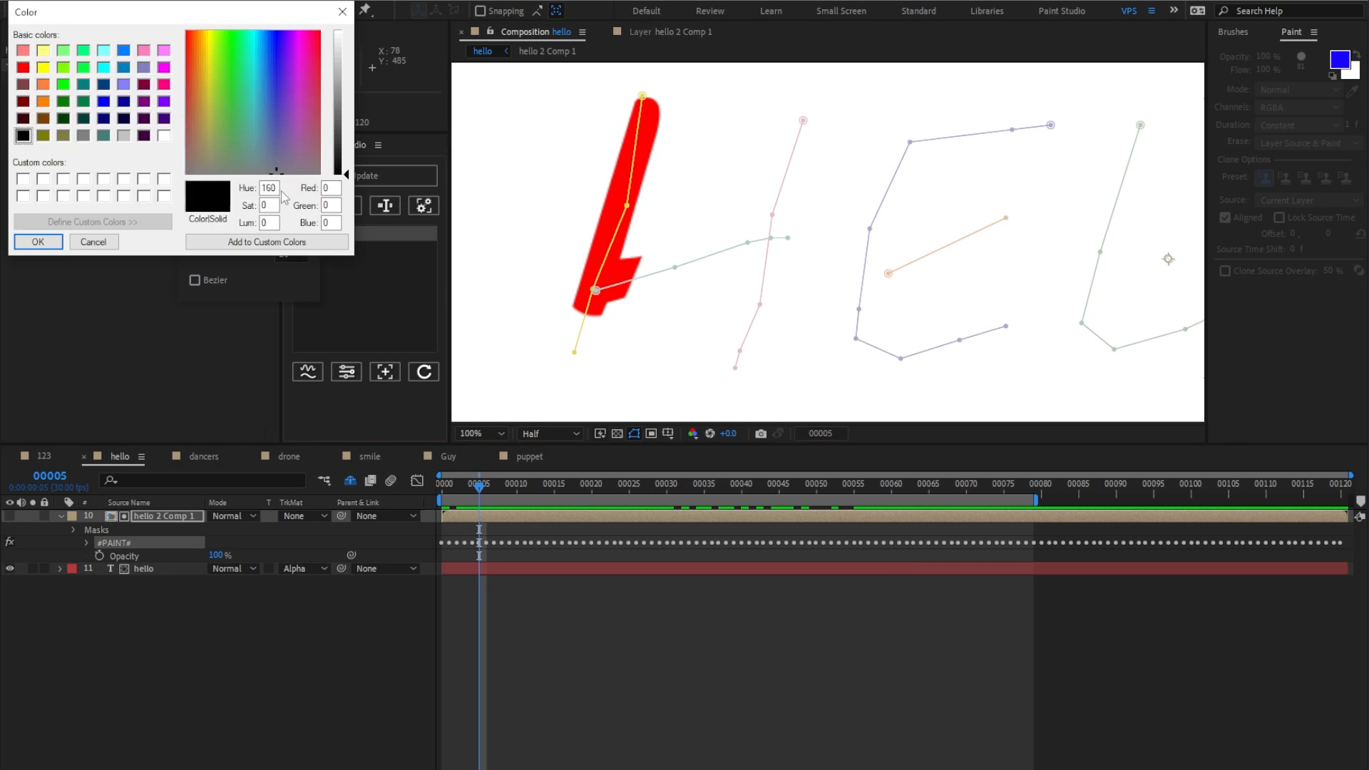
{"action": "left_click", "coordinate": [104, 102]}
{"action": "left_click", "coordinate": [43, 243]}
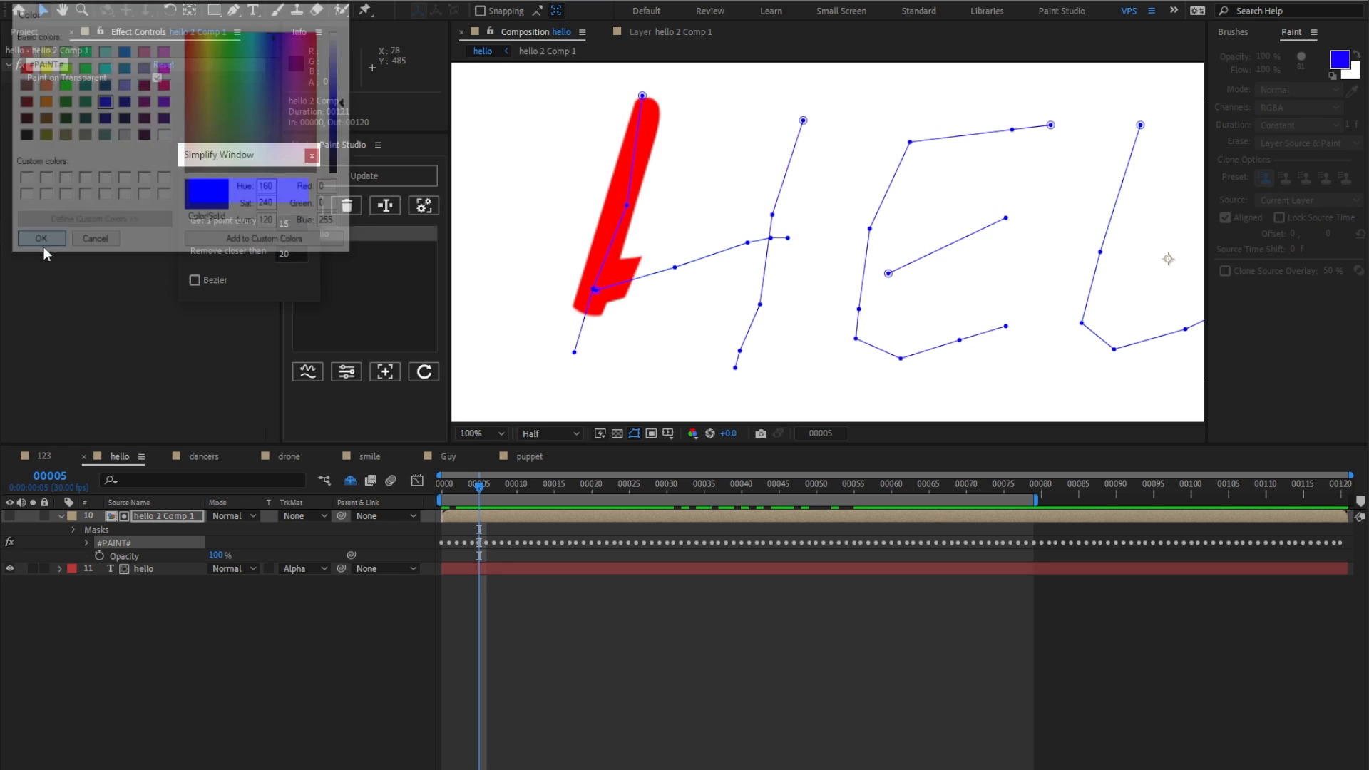
Reshape the path of the H's first stem at frames 5 and 6, shifting its middle vertices away from the crossbar.
{"action": "mouse_move", "coordinate": [592, 289]}
{"action": "left_mouse_down"}
{"action": "mouse_move", "coordinate": [620, 214]}
{"action": "mouse_move", "coordinate": [591, 226]}
{"action": "left_mouse_up"}
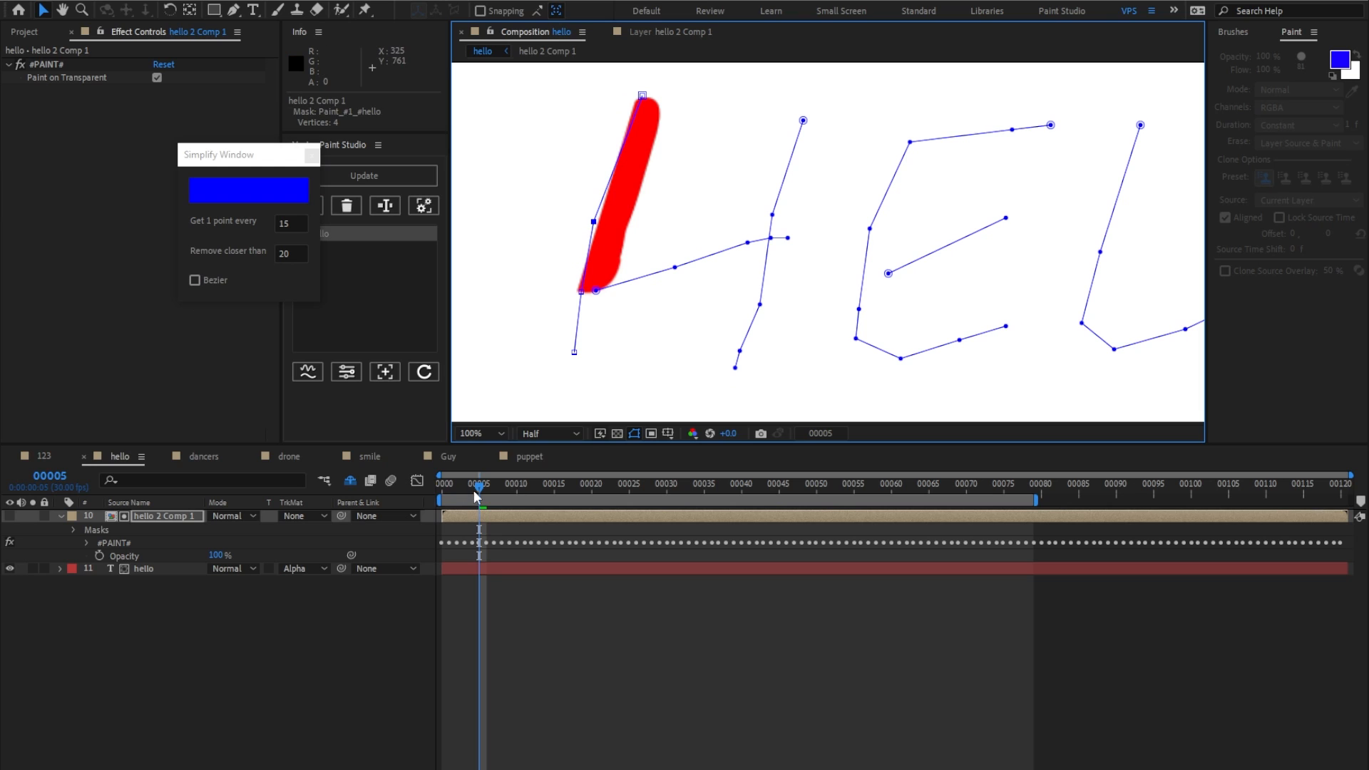
{"action": "left_click_drag", "start_coordinate": [476, 492], "coordinate": [490, 493]}
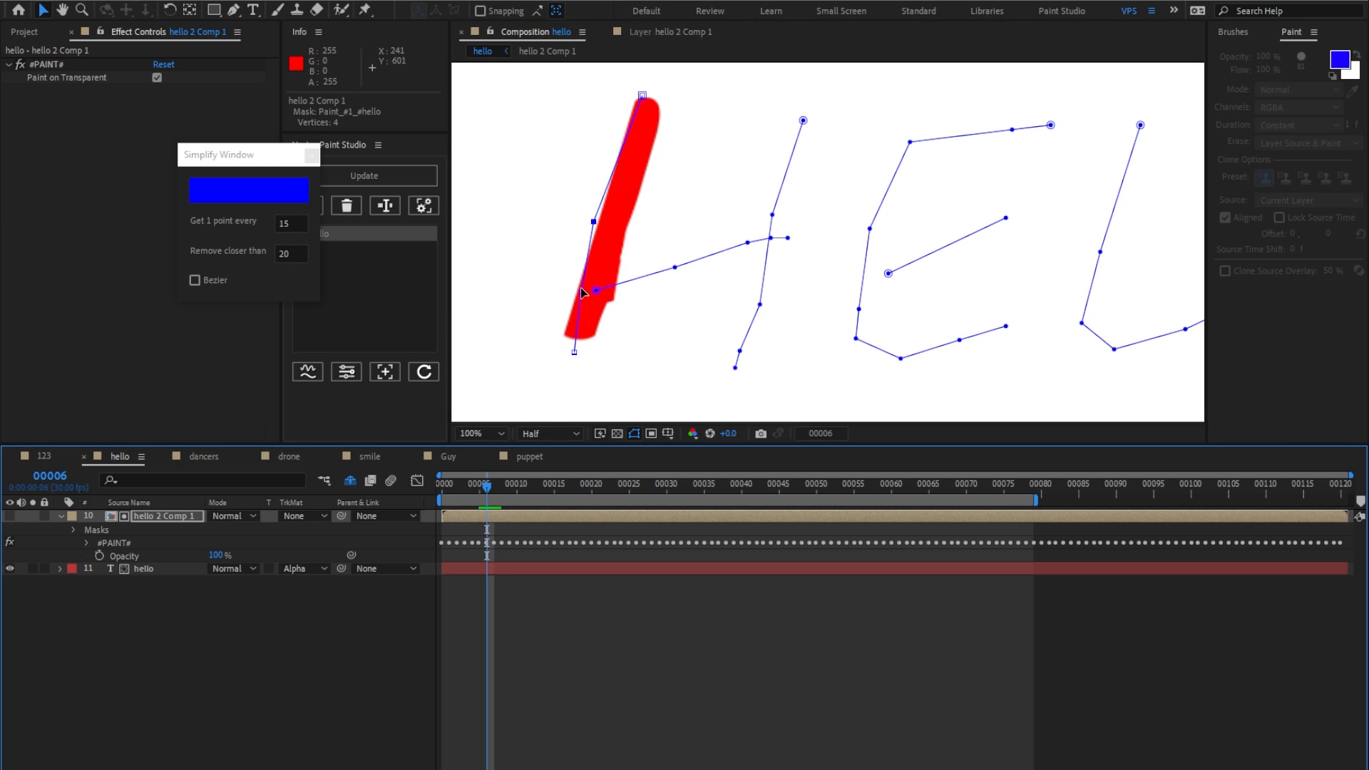
{"action": "left_click_drag", "start_coordinate": [581, 288], "coordinate": [575, 293]}
{"action": "left_click_drag", "start_coordinate": [593, 221], "coordinate": [596, 223]}
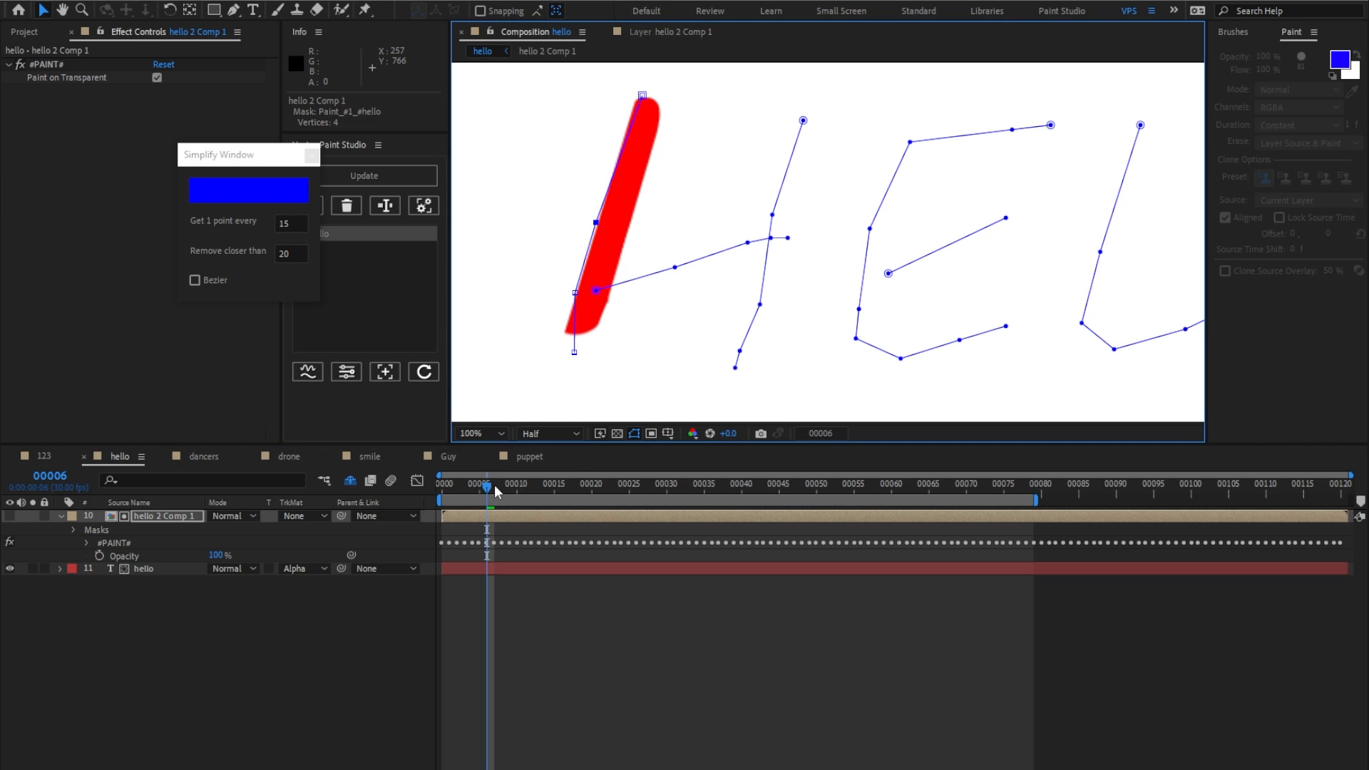
At frame 19, shorten the H's crossbar path and reshape its second stem path to reveal the letter cleanly.
{"action": "left_click_drag", "start_coordinate": [497, 492], "coordinate": [584, 491]}
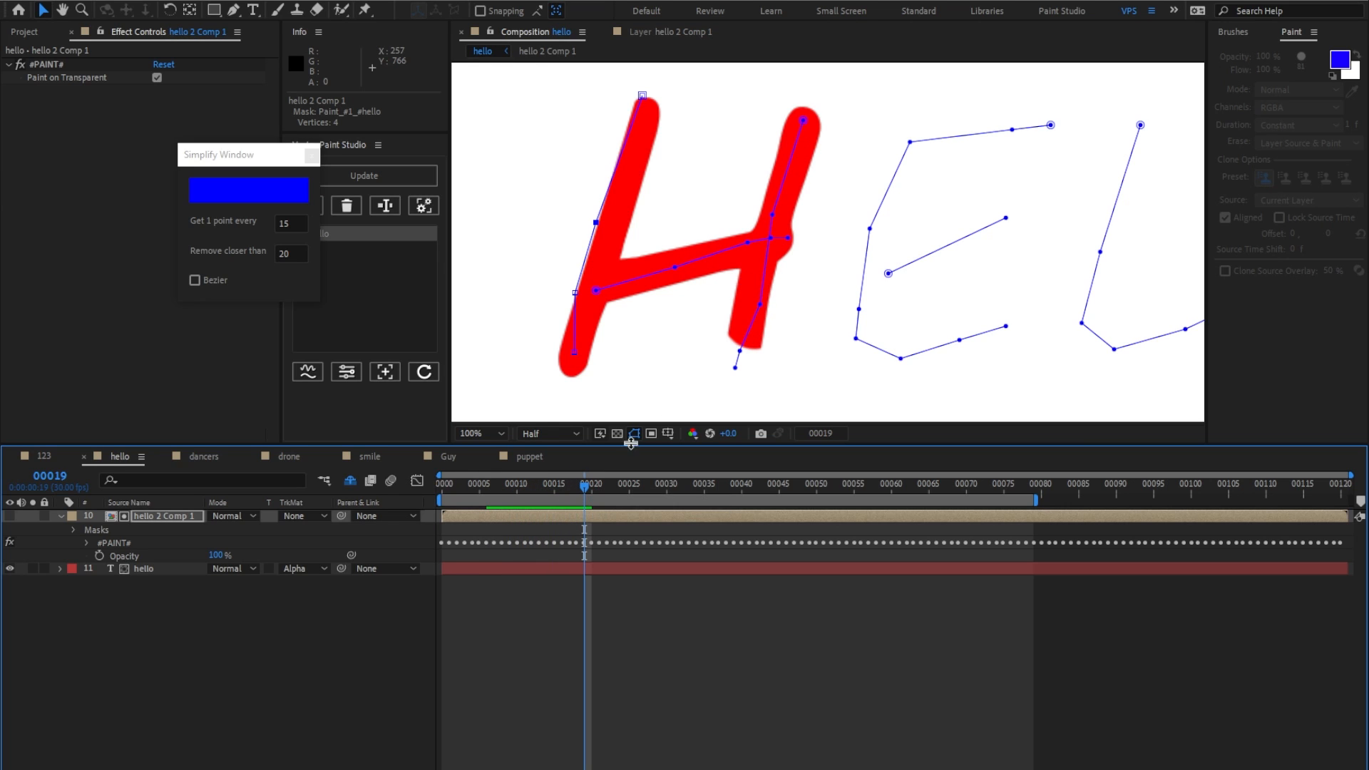
{"action": "mouse_move", "coordinate": [798, 227]}
{"action": "left_mouse_down"}
{"action": "mouse_move", "coordinate": [700, 254]}
{"action": "mouse_move", "coordinate": [791, 214]}
{"action": "left_mouse_up"}
{"action": "key", "text": "Delete"}
{"action": "left_click_drag", "start_coordinate": [757, 297], "coordinate": [763, 304]}
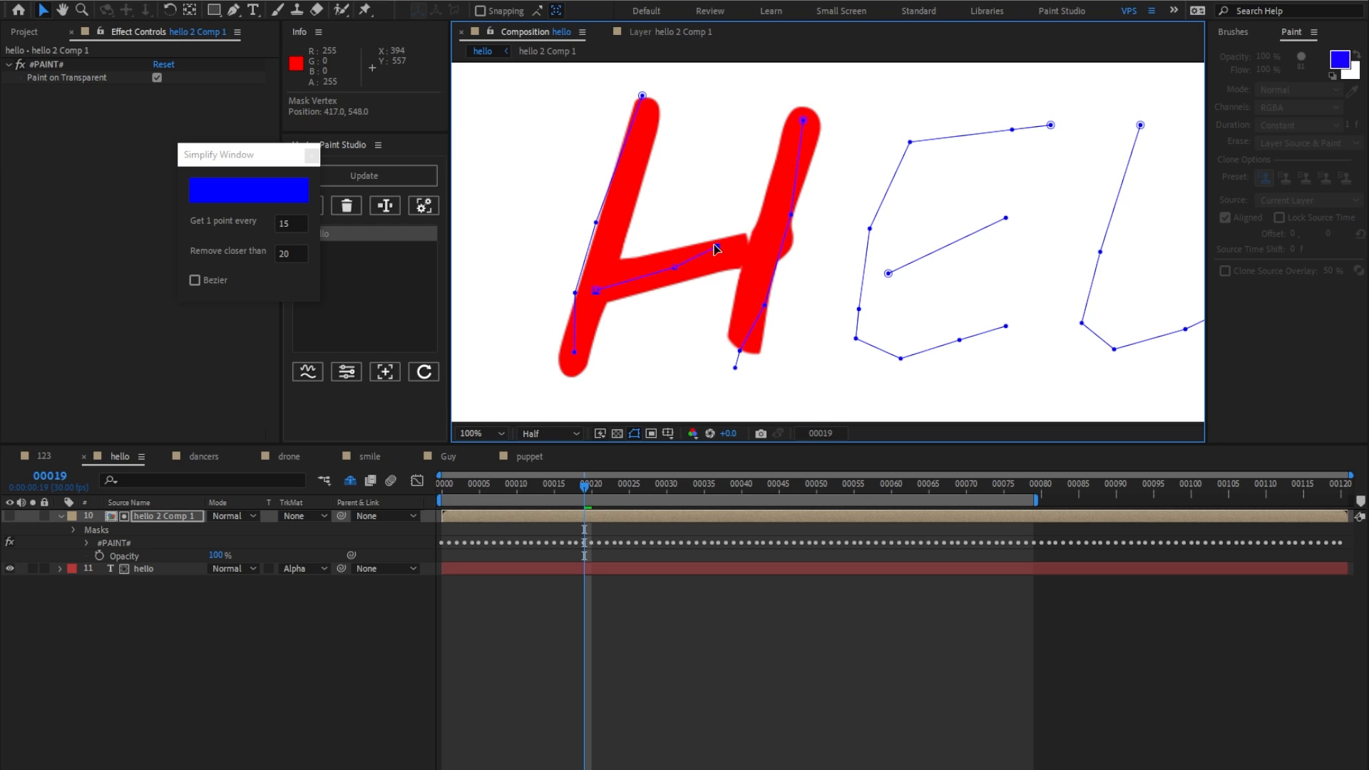
{"action": "left_click", "coordinate": [788, 227], "text": "ctrl+alt"}
{"action": "left_click_drag", "start_coordinate": [724, 244], "coordinate": [721, 241]}
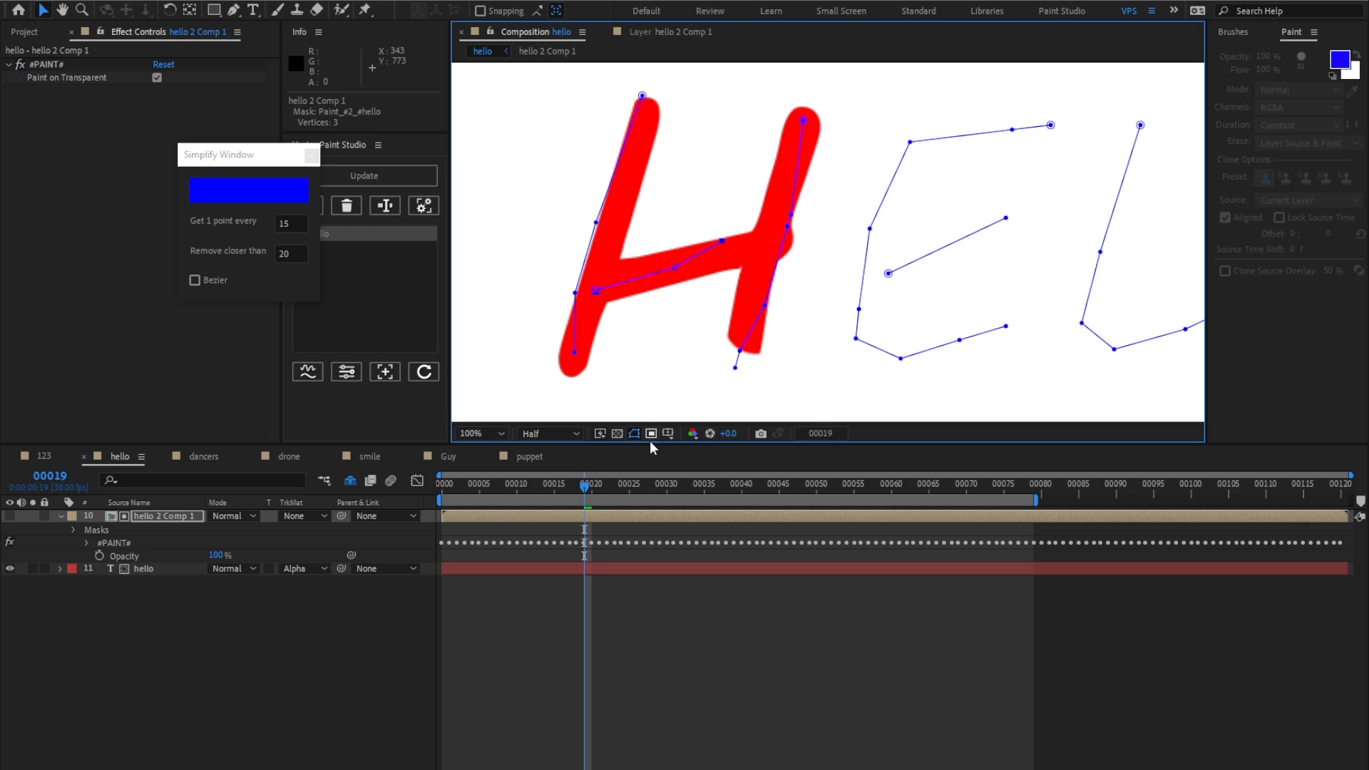
At frame 25, bend the letter E's stem path outward so the painted matte covers its edge.
{"action": "left_click_drag", "start_coordinate": [585, 487], "coordinate": [630, 493]}
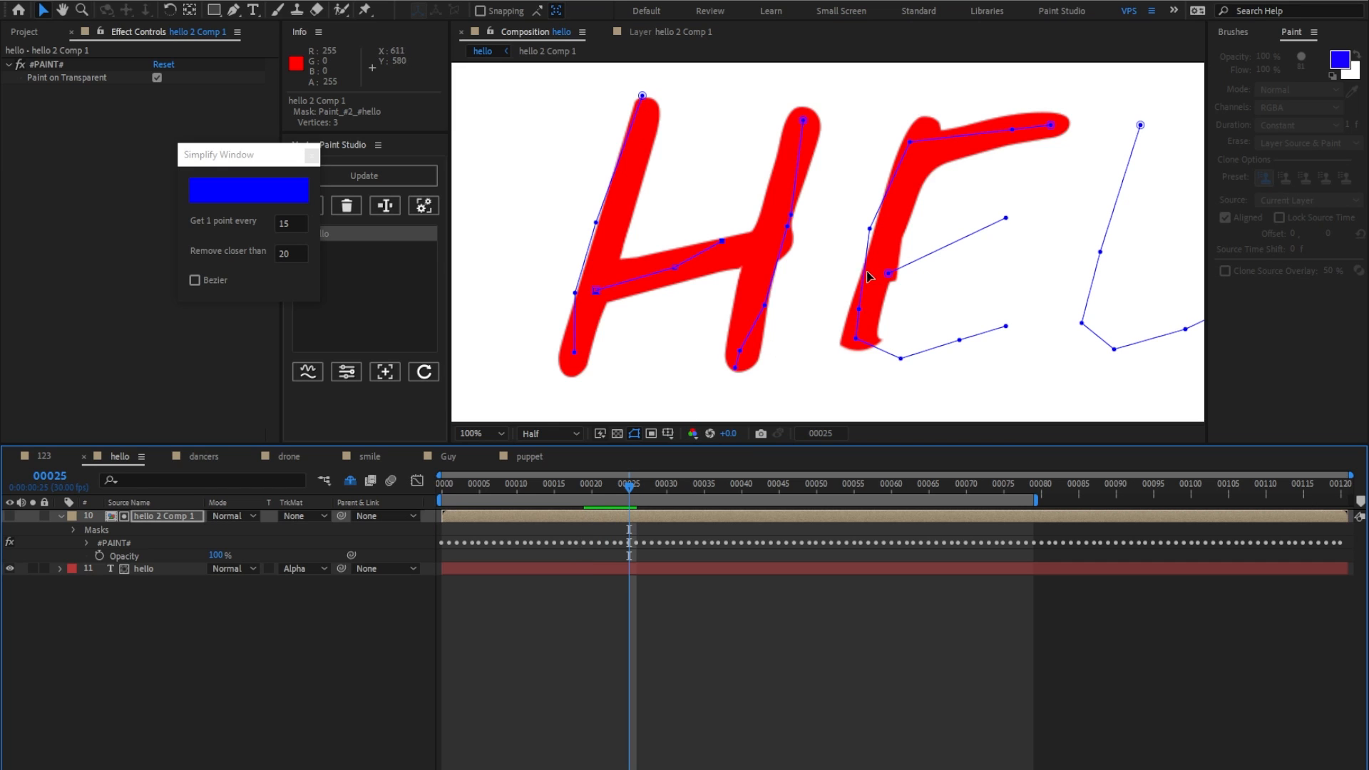
{"action": "left_click_drag", "start_coordinate": [859, 288], "coordinate": [855, 278]}
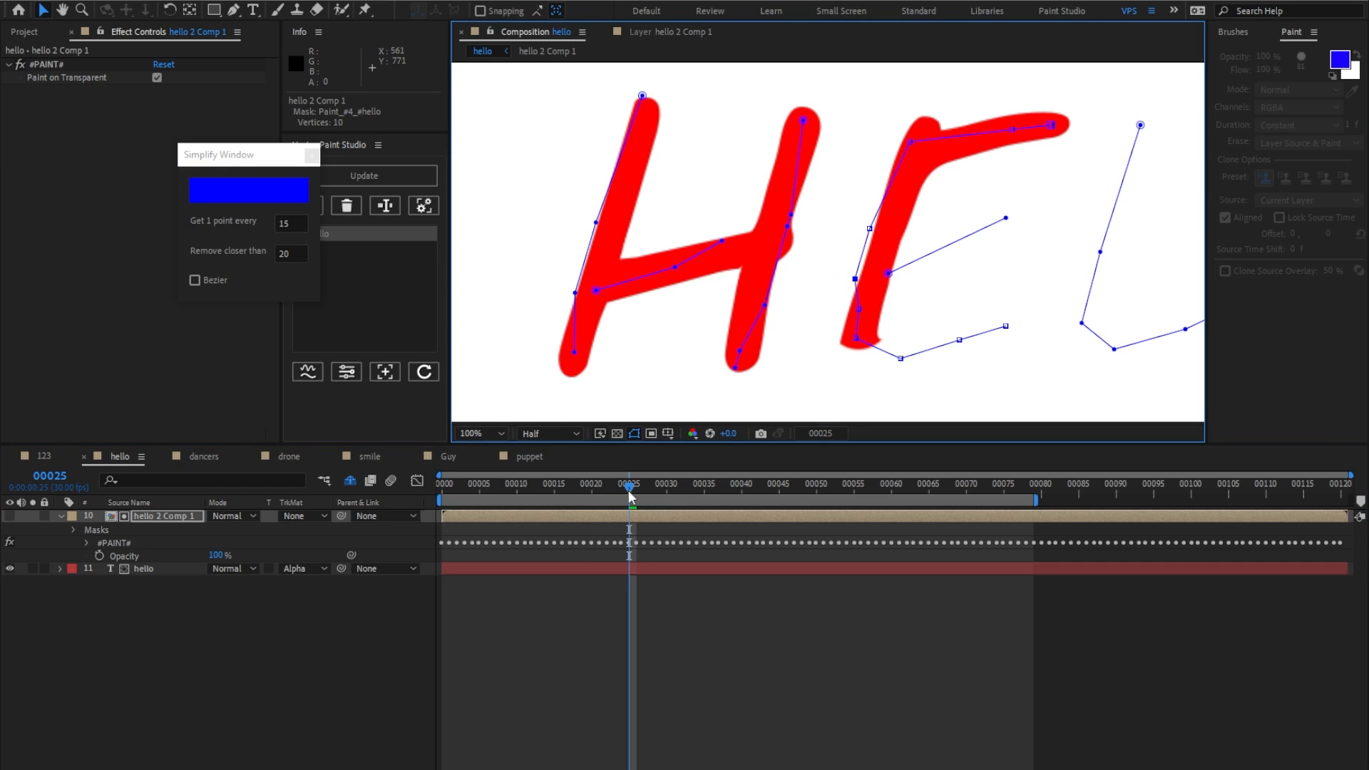
Reshape the letter O's path, adjusting its starting point at frame 49 and pulling its inner-side vertices outward at frame 55.
{"action": "left_click_drag", "start_coordinate": [630, 497], "coordinate": [711, 492]}
{"action": "key", "text": "space"}
{"action": "left_click_drag", "start_coordinate": [994, 296], "coordinate": [619, 302]}
{"action": "left_click_drag", "start_coordinate": [691, 491], "coordinate": [809, 486]}
{"action": "key", "text": "space"}
{"action": "left_click_drag", "start_coordinate": [1085, 245], "coordinate": [678, 271]}
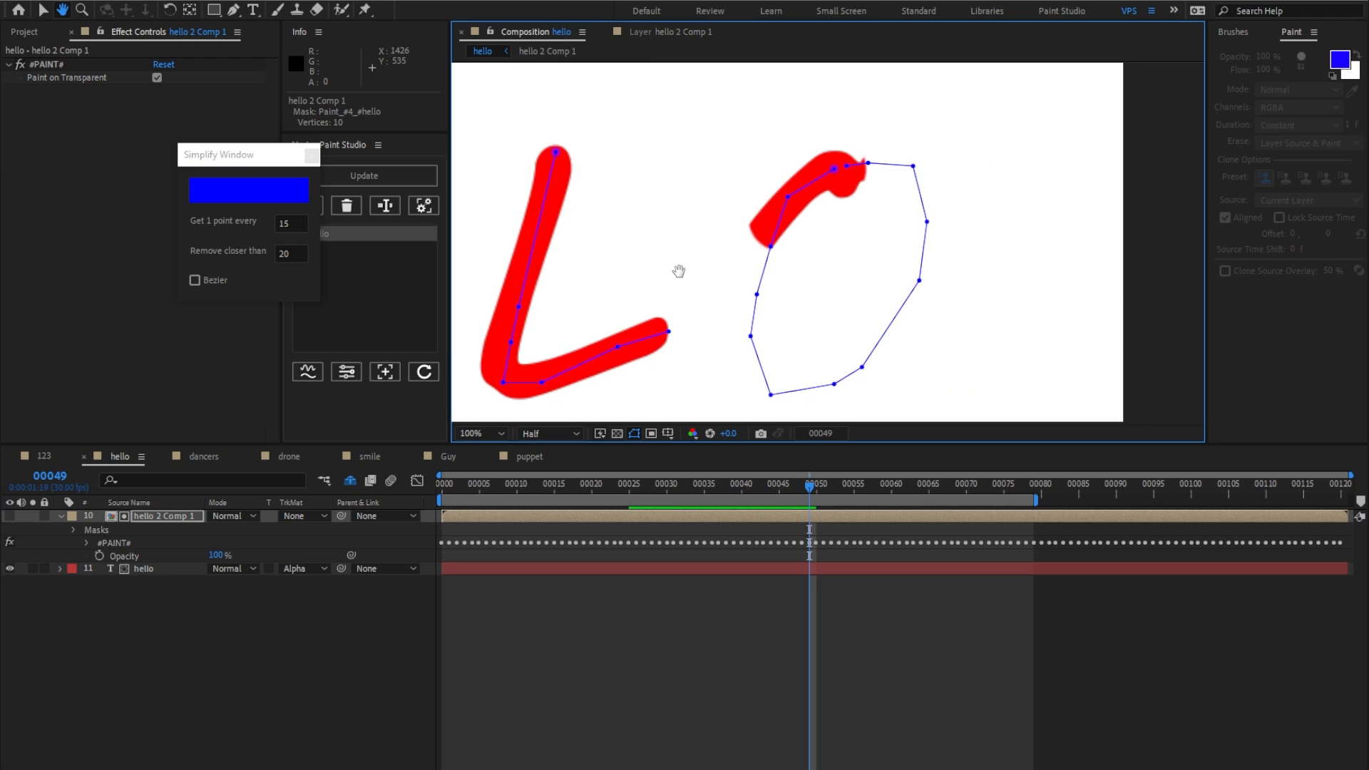
{"action": "left_click", "coordinate": [831, 171]}
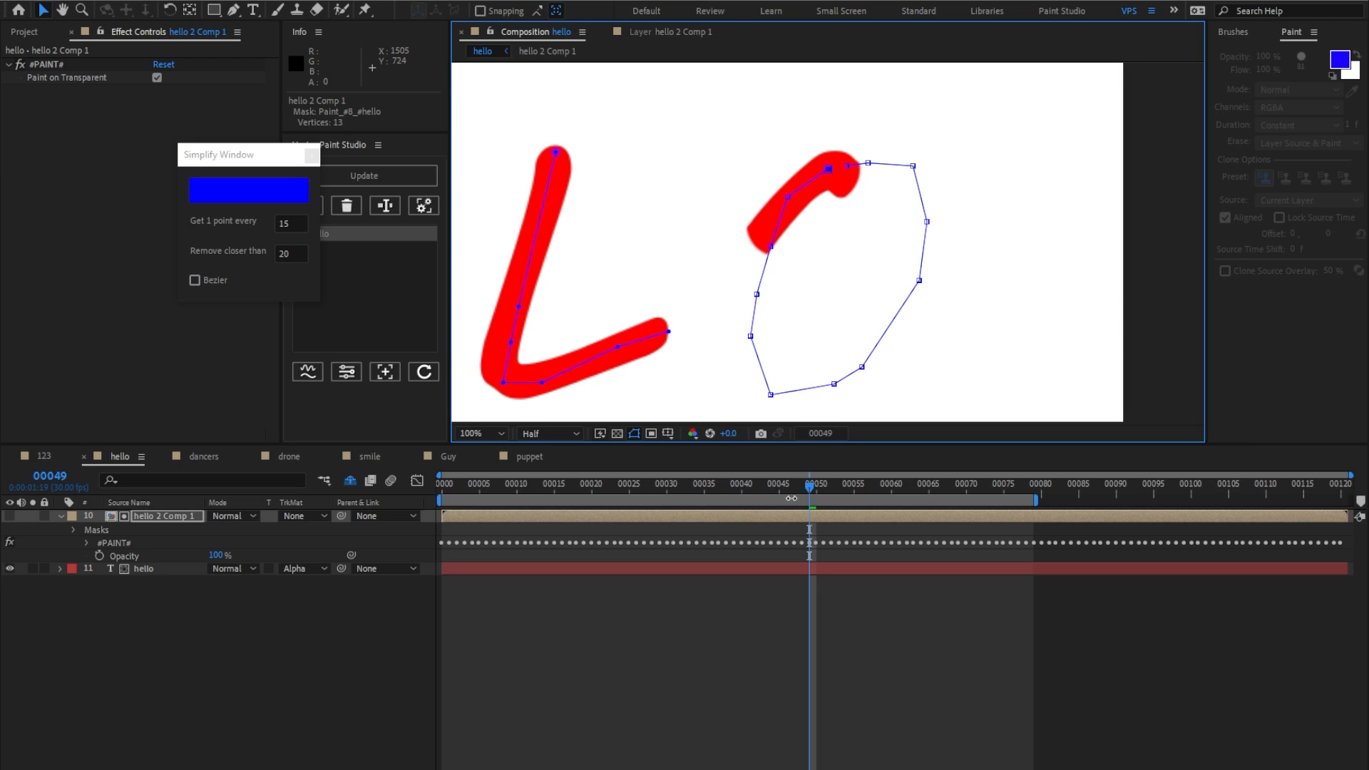
{"action": "left_click_drag", "start_coordinate": [806, 492], "coordinate": [853, 488]}
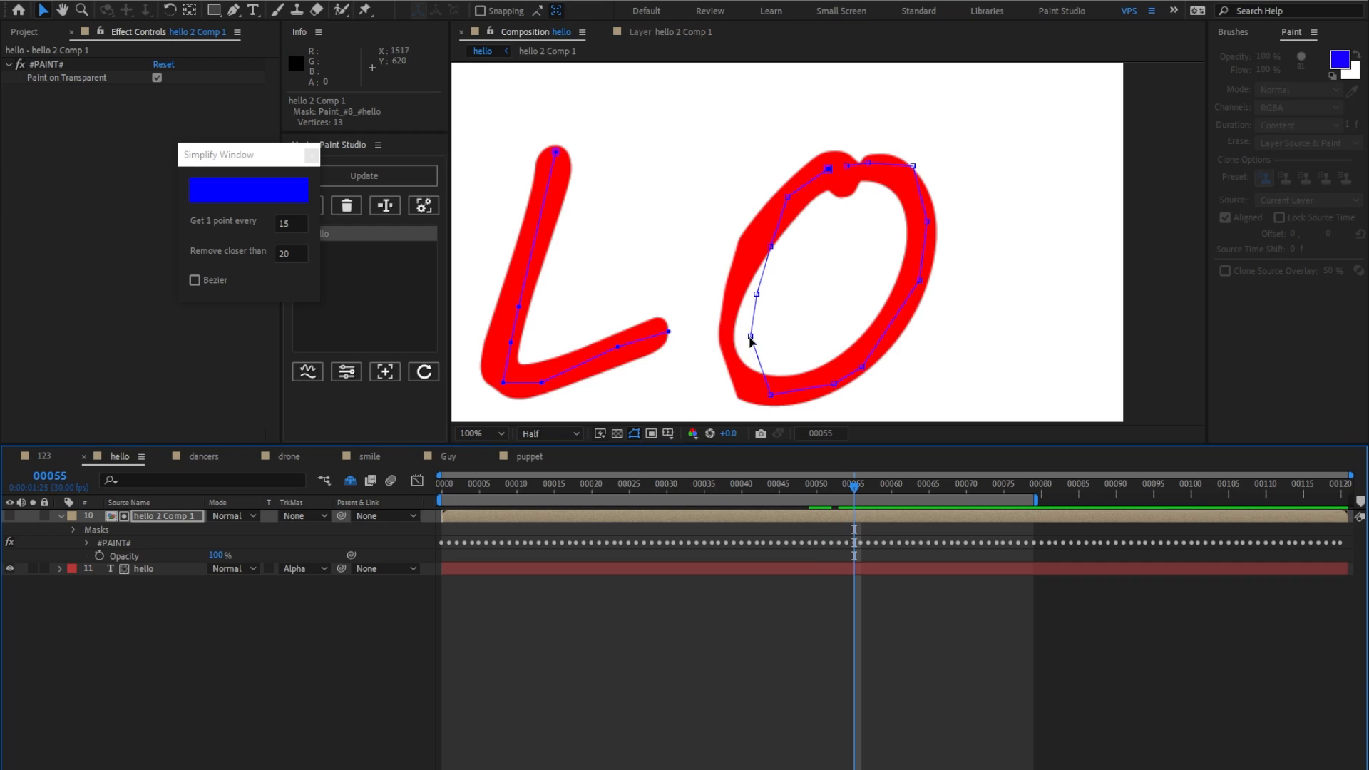
{"action": "left_click_drag", "start_coordinate": [750, 336], "coordinate": [728, 347]}
{"action": "left_click_drag", "start_coordinate": [756, 294], "coordinate": [739, 297]}
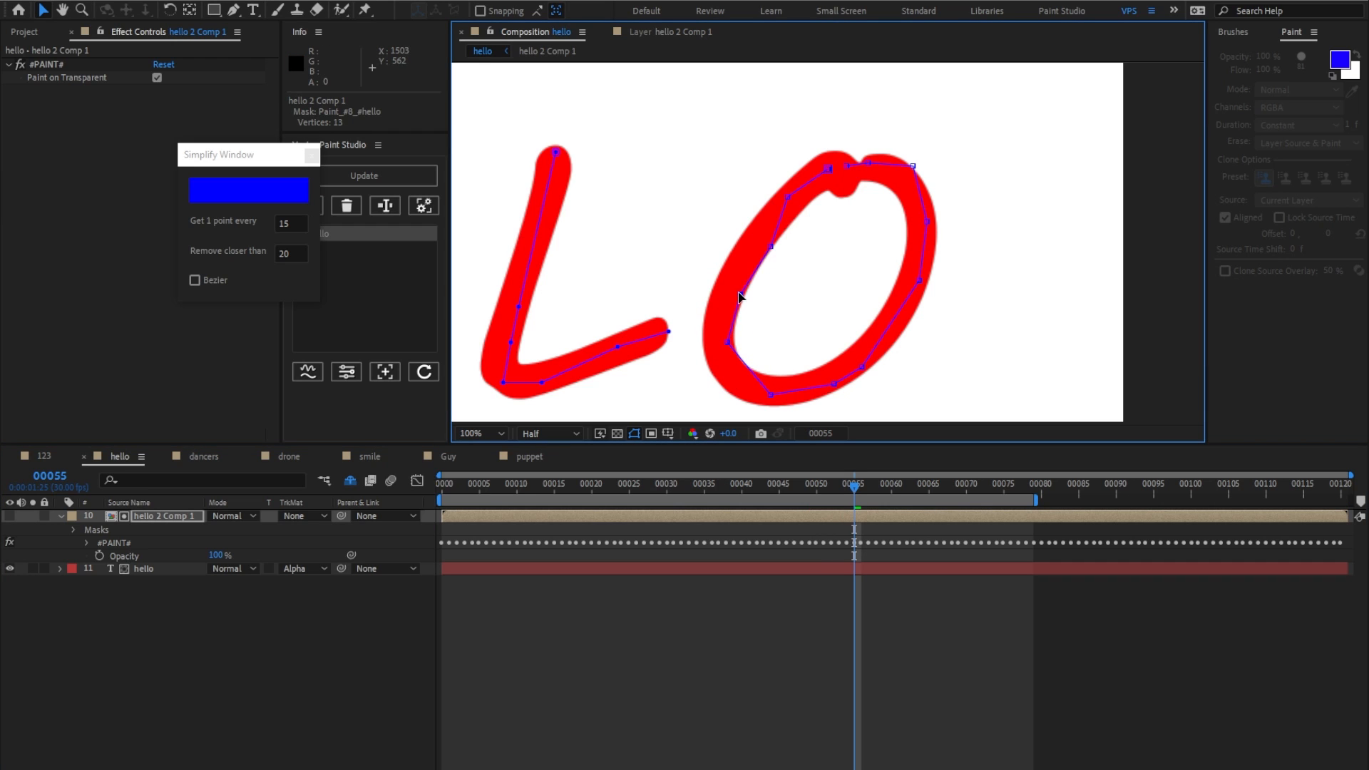
Check the whole word around frame 39 and preview the text reveal from the first frame.
{"action": "left_click_drag", "start_coordinate": [839, 491], "coordinate": [738, 494]}
{"action": "key", "text": "comma"}
{"action": "key", "text": "comma"}
{"action": "left_click_drag", "start_coordinate": [691, 339], "coordinate": [883, 315]}
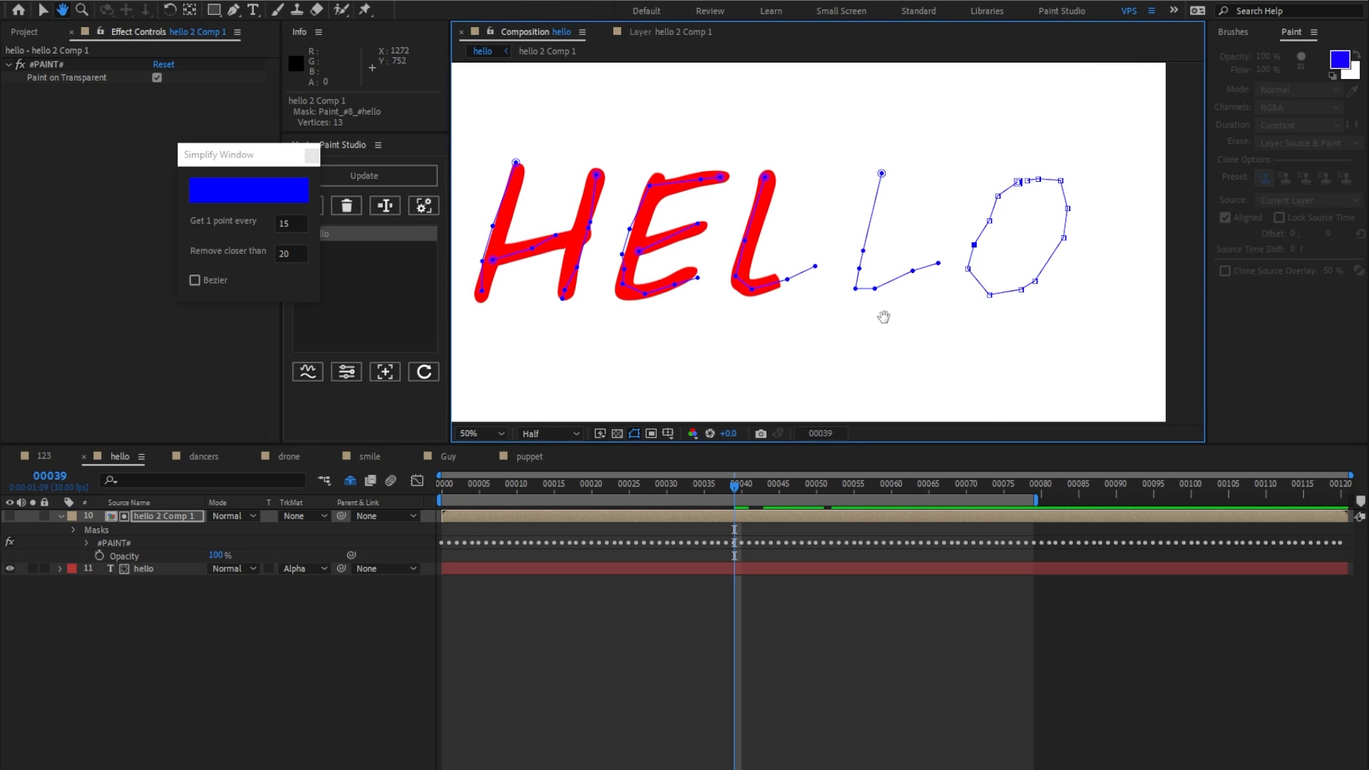
{"action": "left_click_drag", "start_coordinate": [616, 491], "coordinate": [402, 497]}
{"action": "key", "text": "space"}
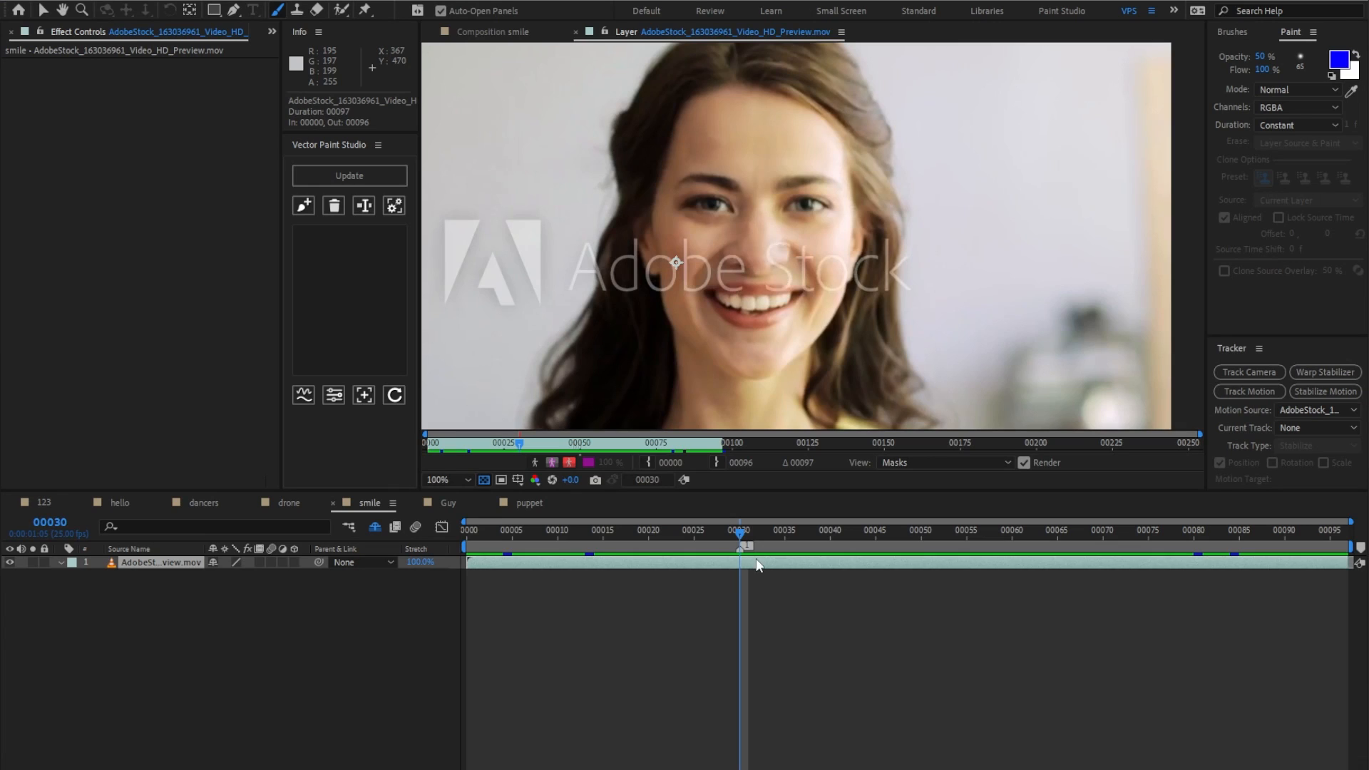
Preview the smile composition from its first frame with the Selection tool active, and set the current time to frame 30.
{"action": "left_click", "coordinate": [511, 34]}
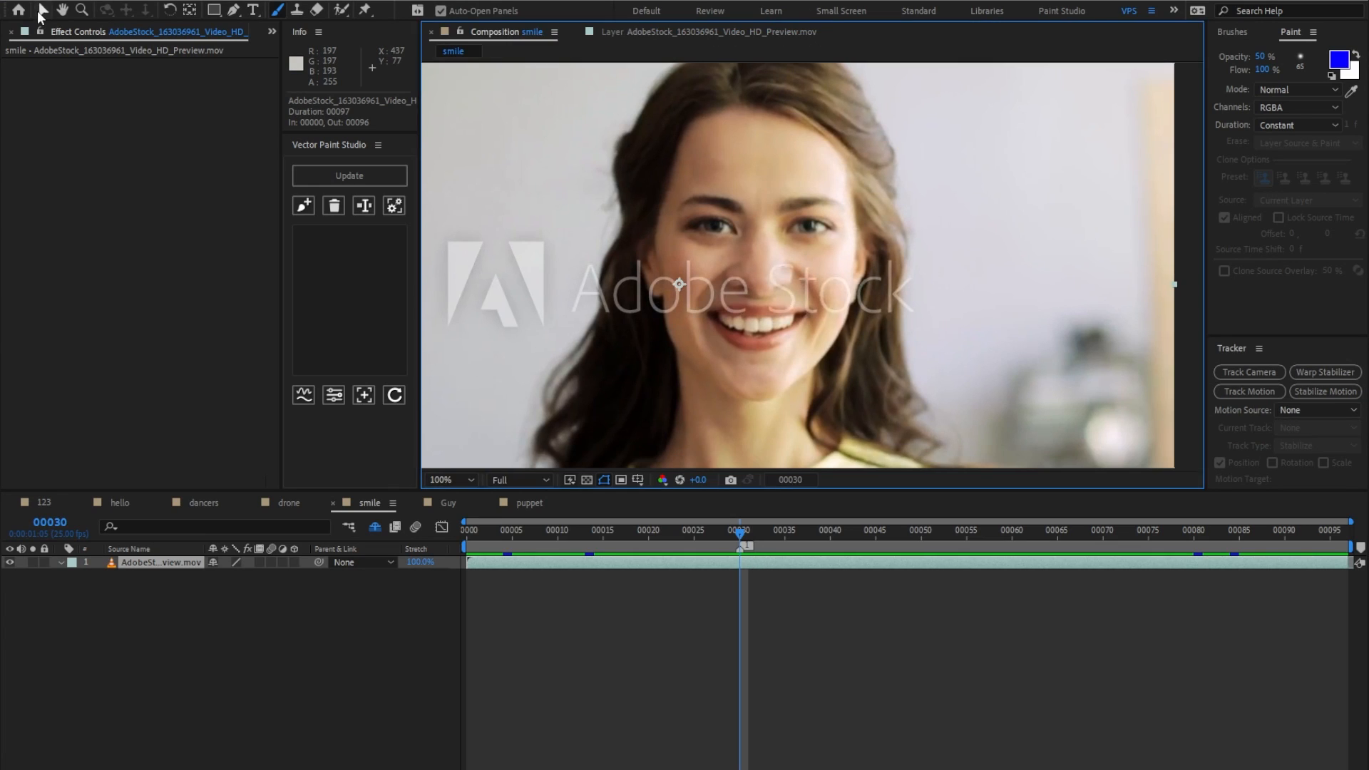
{"action": "left_click", "coordinate": [41, 10]}
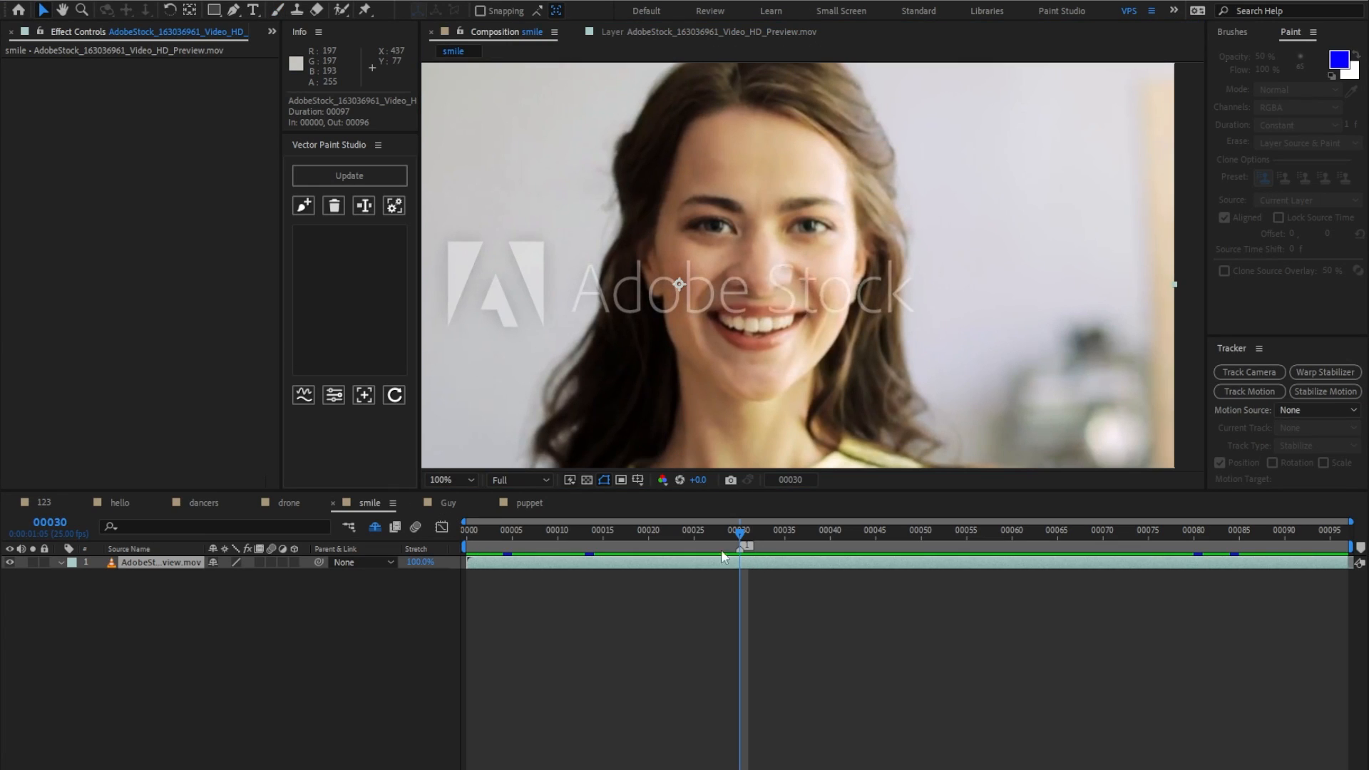
{"action": "left_click_drag", "start_coordinate": [723, 530], "coordinate": [318, 537]}
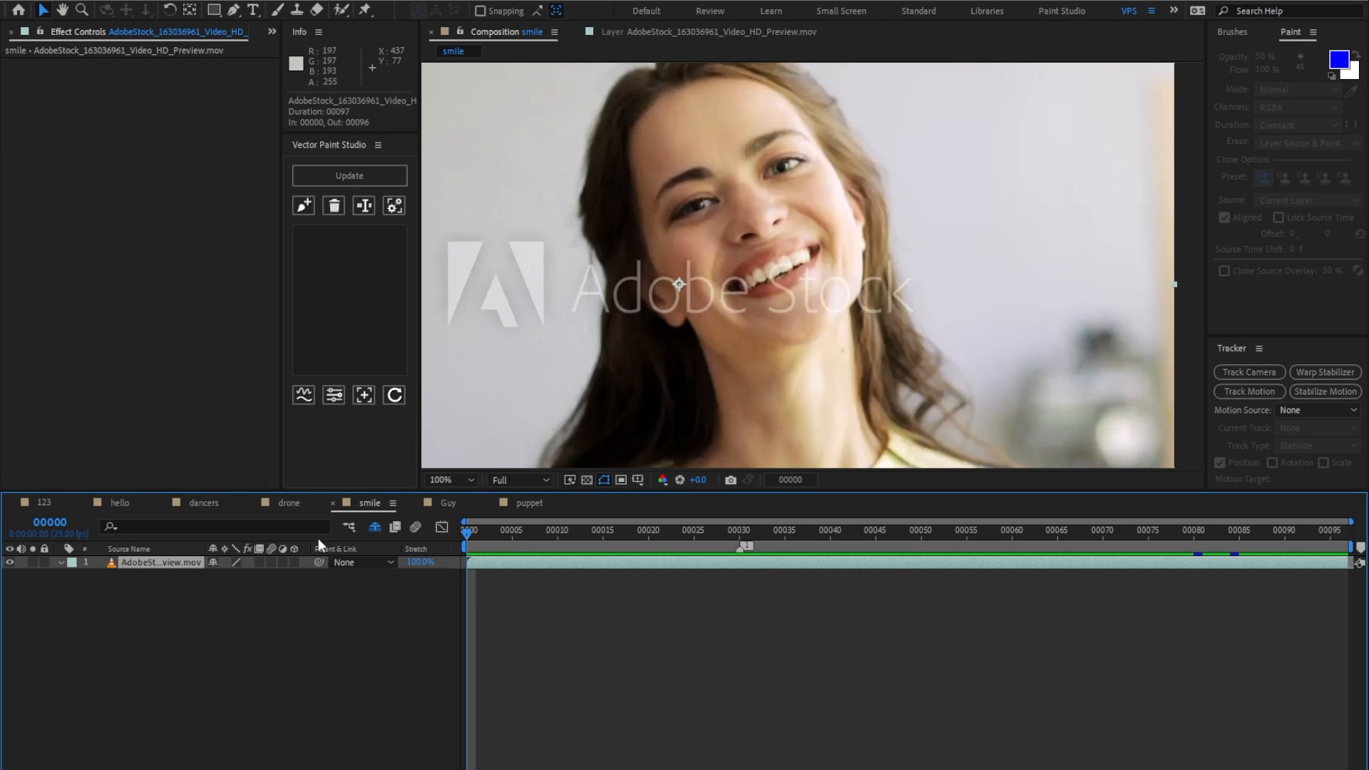
{"action": "key", "text": "space"}
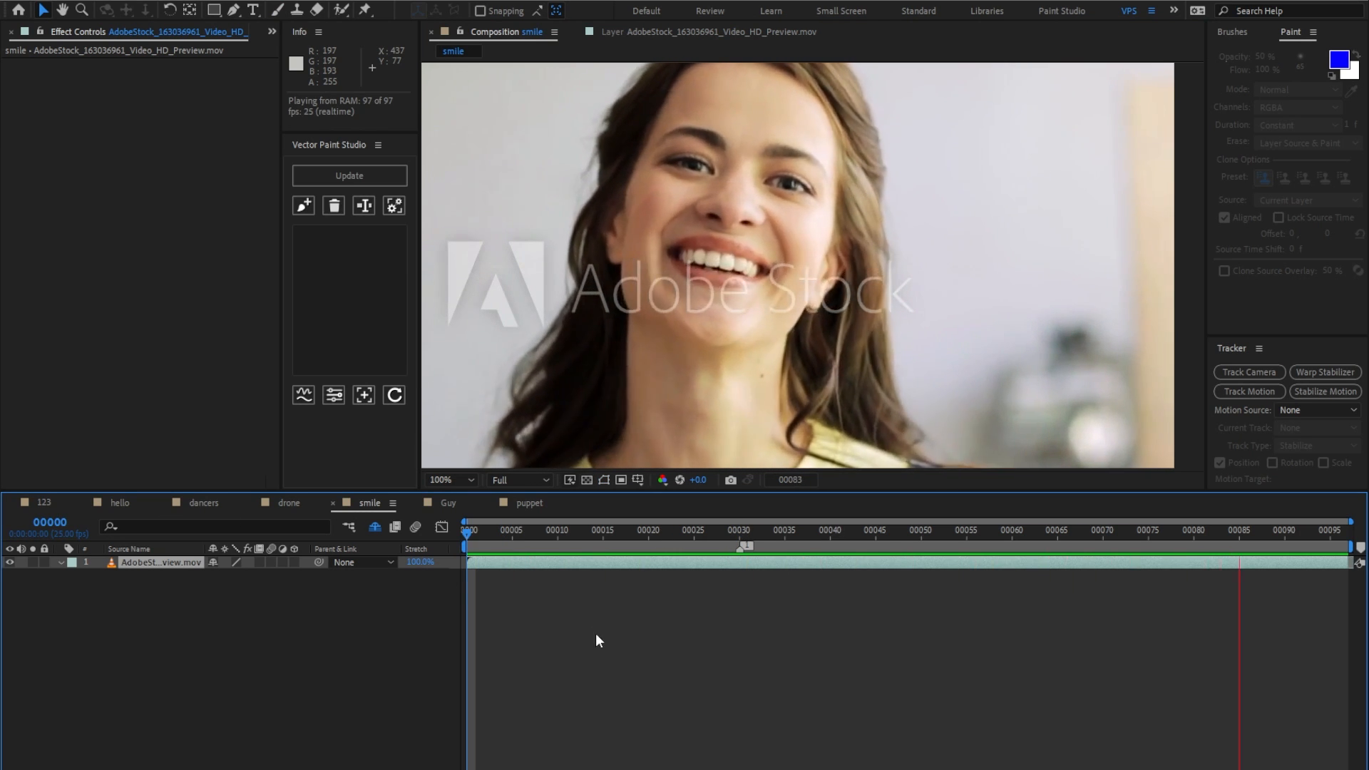
{"action": "left_click", "coordinate": [681, 563]}
{"action": "left_click_drag", "start_coordinate": [666, 530], "coordinate": [740, 531]}
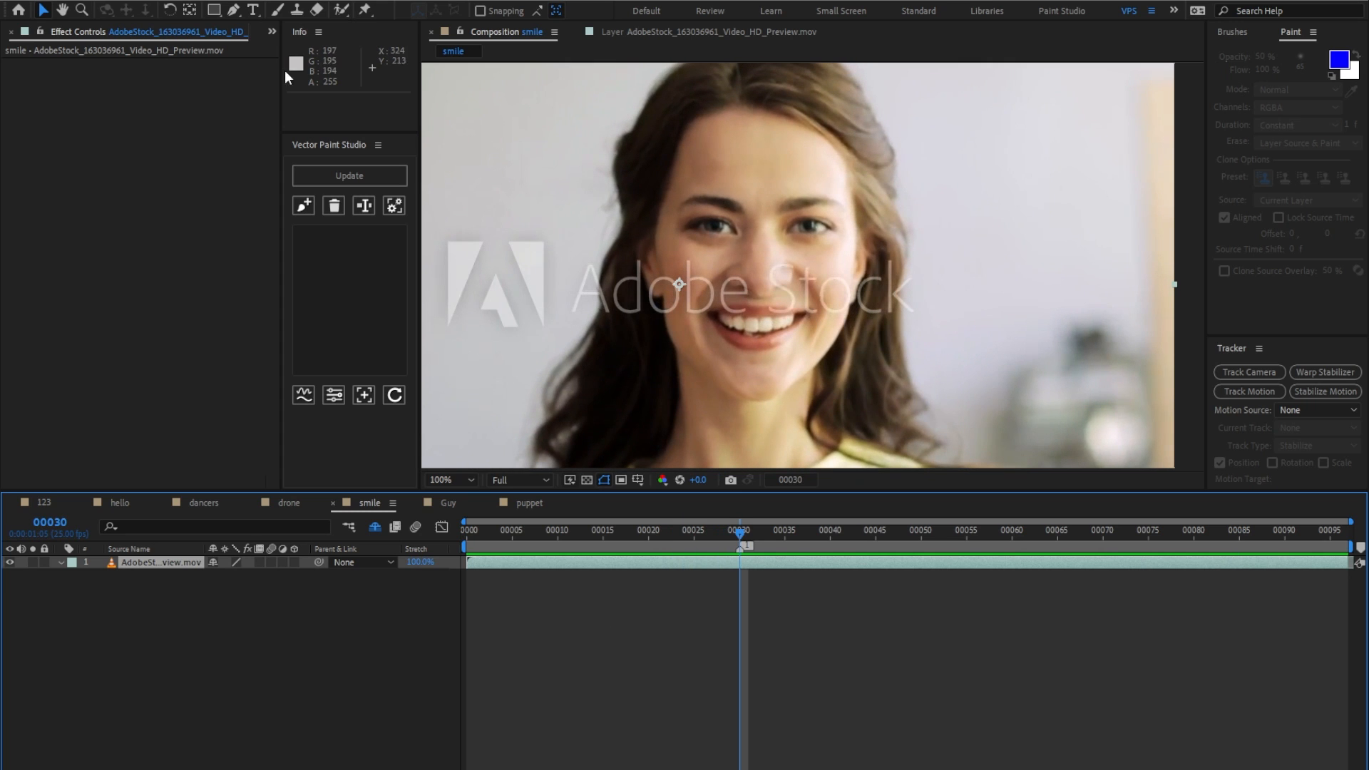
Draw a rectangular mask over the woman's face at frame 30 and track it forward with Face Tracking (Detailed Features).
{"action": "left_click", "coordinate": [213, 11]}
{"action": "mouse_move", "coordinate": [678, 140]}
{"action": "left_mouse_down"}
{"action": "mouse_move", "coordinate": [813, 367]}
{"action": "mouse_move", "coordinate": [830, 364]}
{"action": "left_mouse_up"}
{"action": "left_click", "coordinate": [1298, 392]}
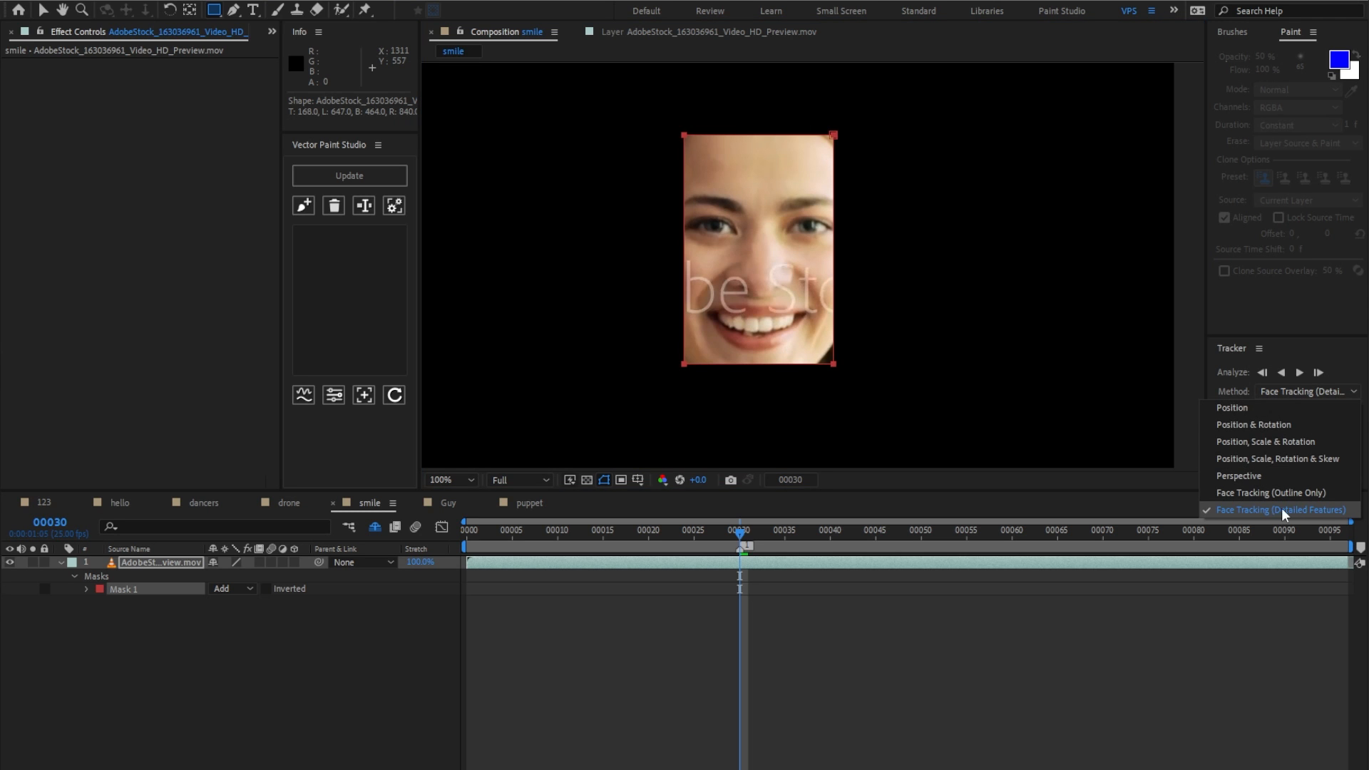
{"action": "left_click", "coordinate": [1298, 373]}
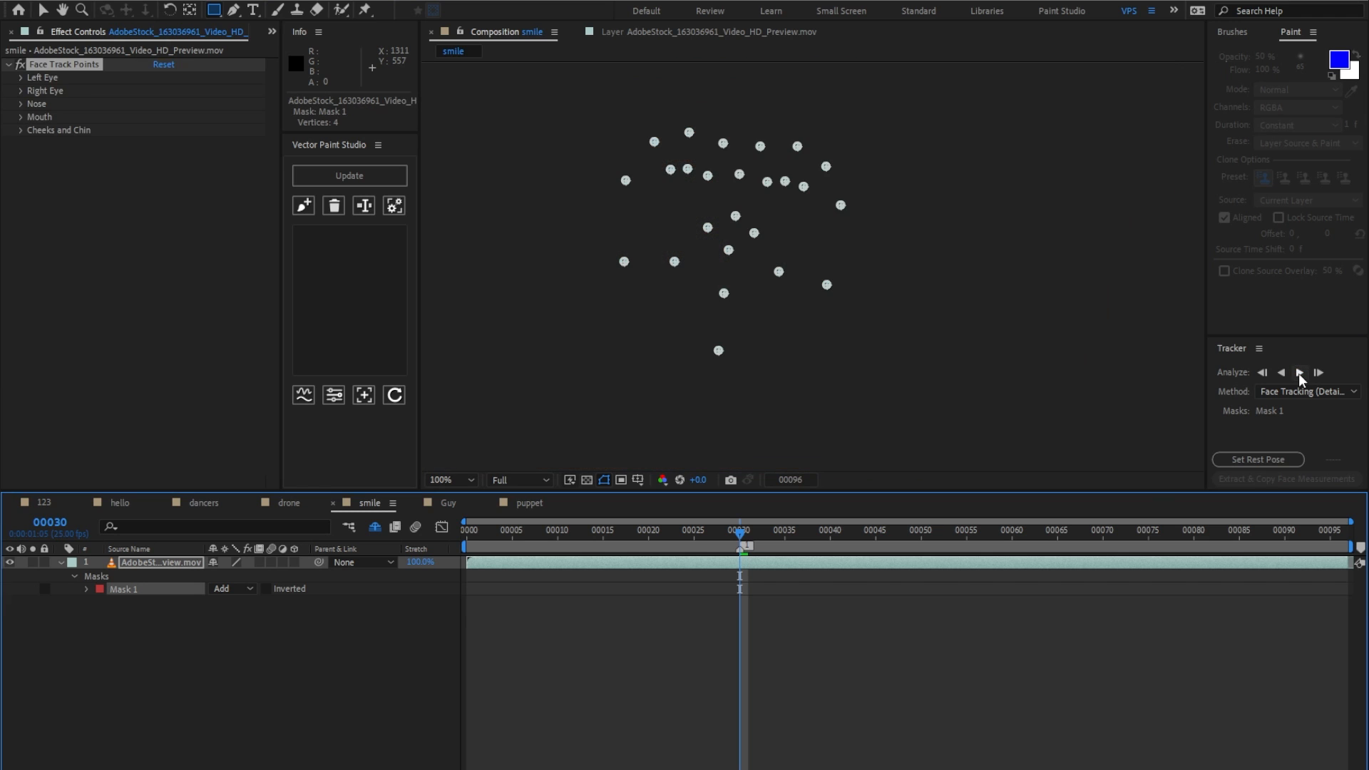
Track the face mask backward from frame 30 to the start, and set Mask 1's mode to None at frame 30.
{"action": "left_click", "coordinate": [740, 536]}
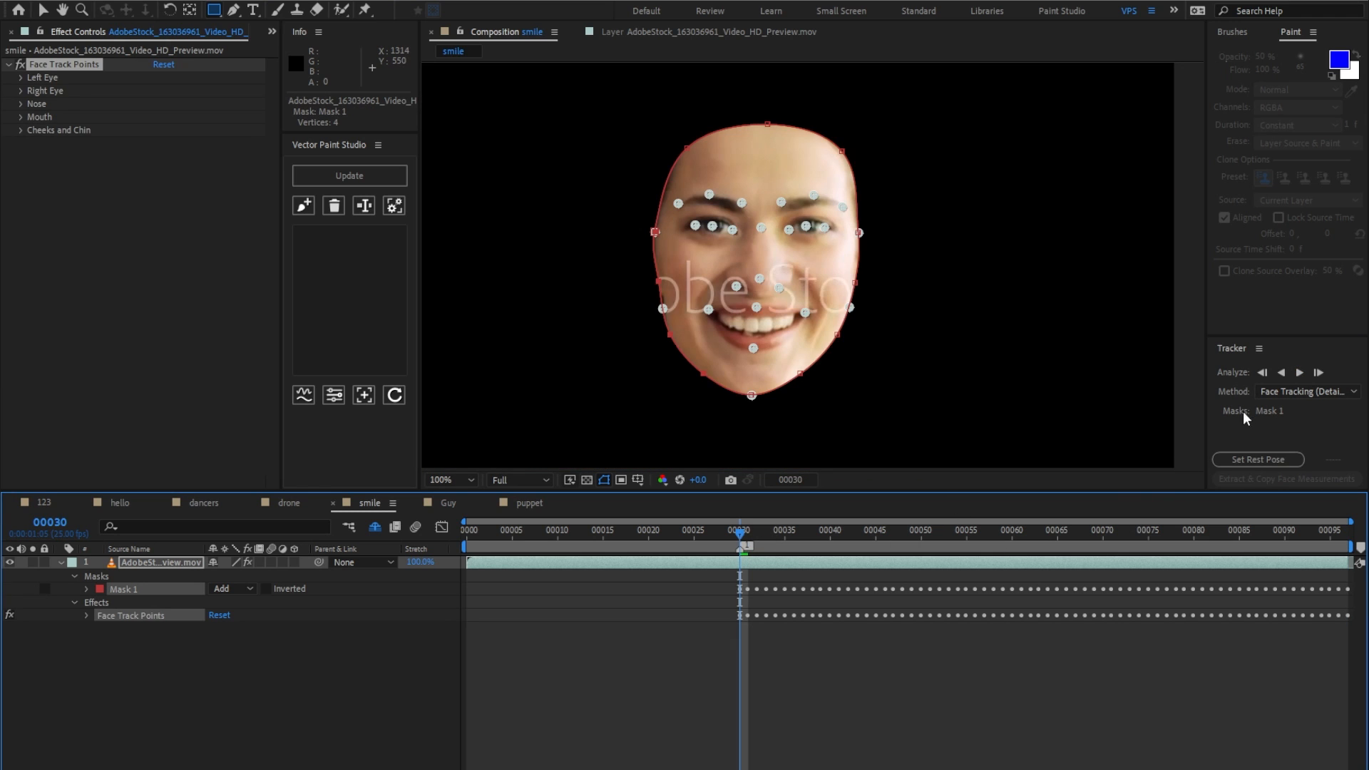
{"action": "left_click", "coordinate": [1282, 371]}
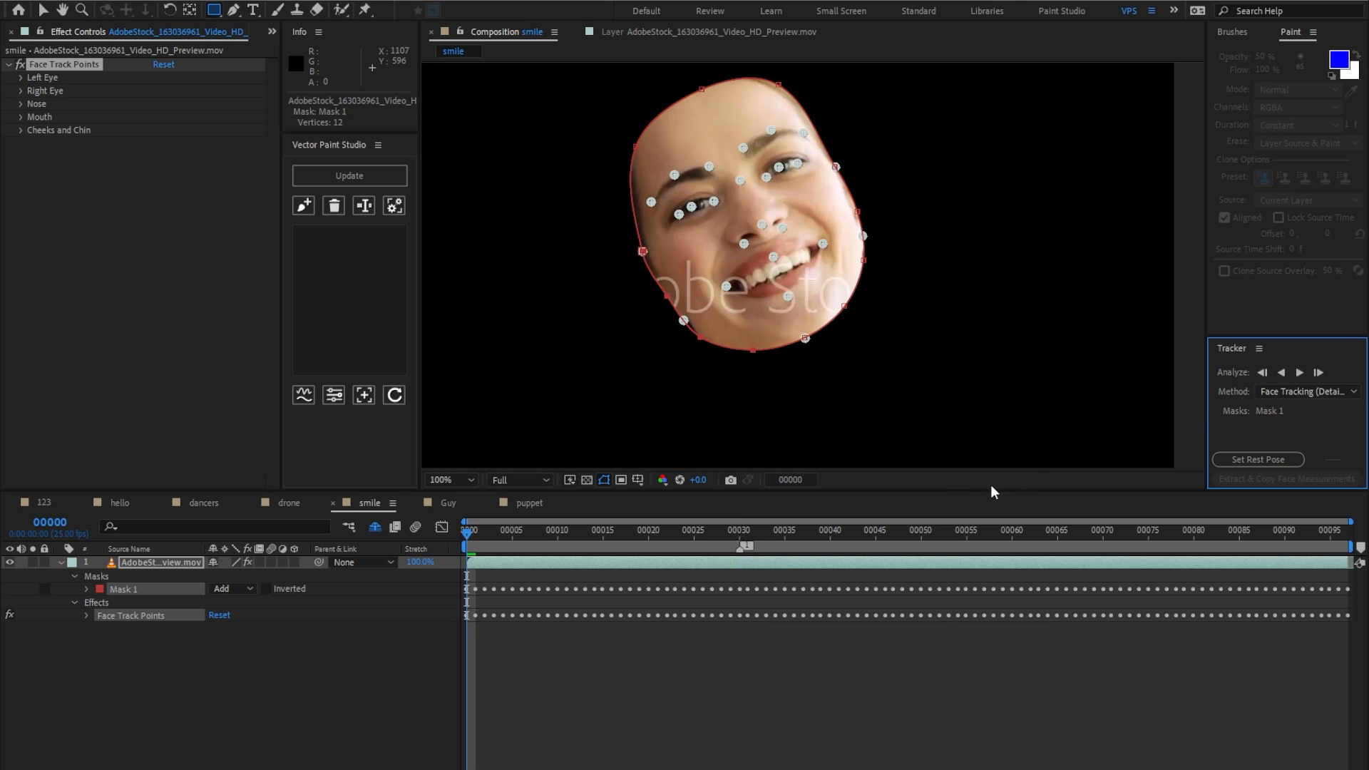
{"action": "left_click", "coordinate": [738, 530]}
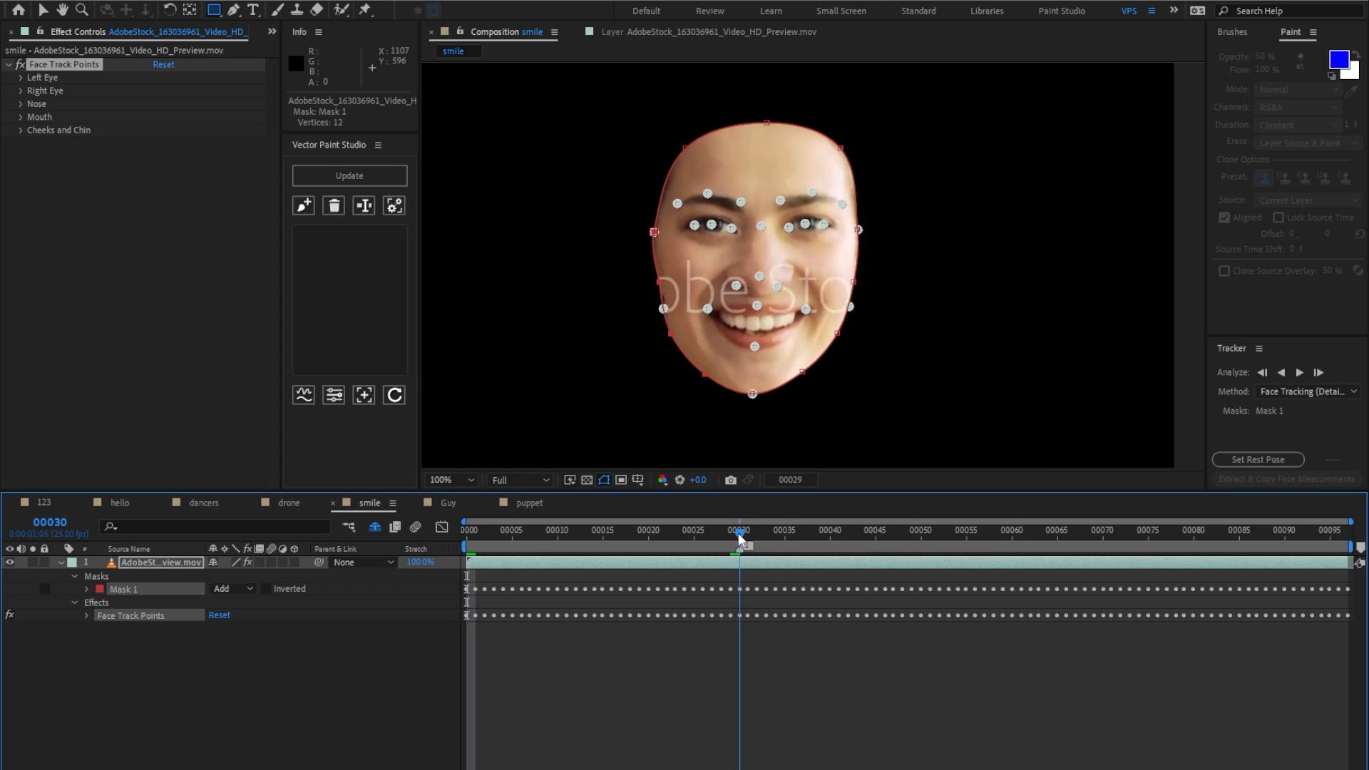
{"action": "left_click", "coordinate": [229, 589]}
{"action": "left_click", "coordinate": [240, 606]}
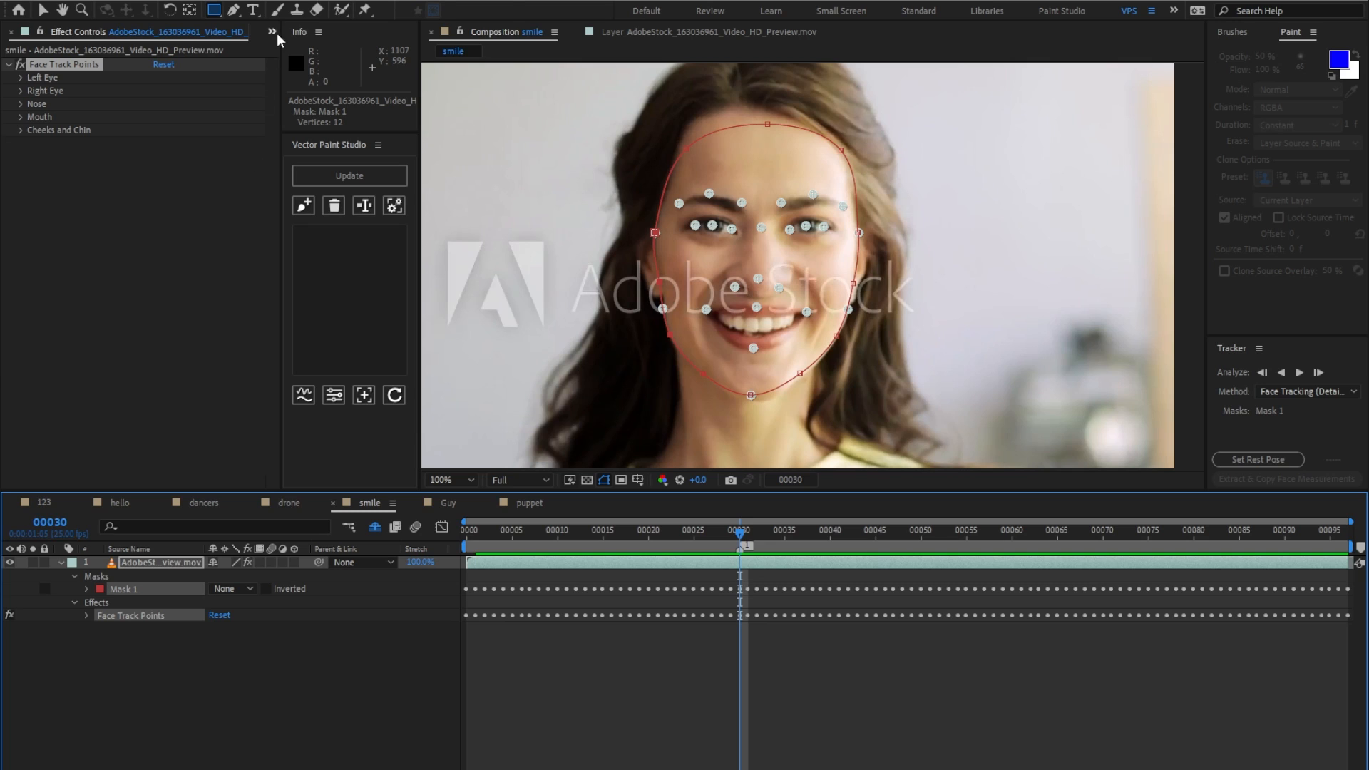
Open the footage layer for painting with the Soft Round 65 pixels brush, and set the layer view to None.
{"action": "left_click", "coordinate": [278, 9]}
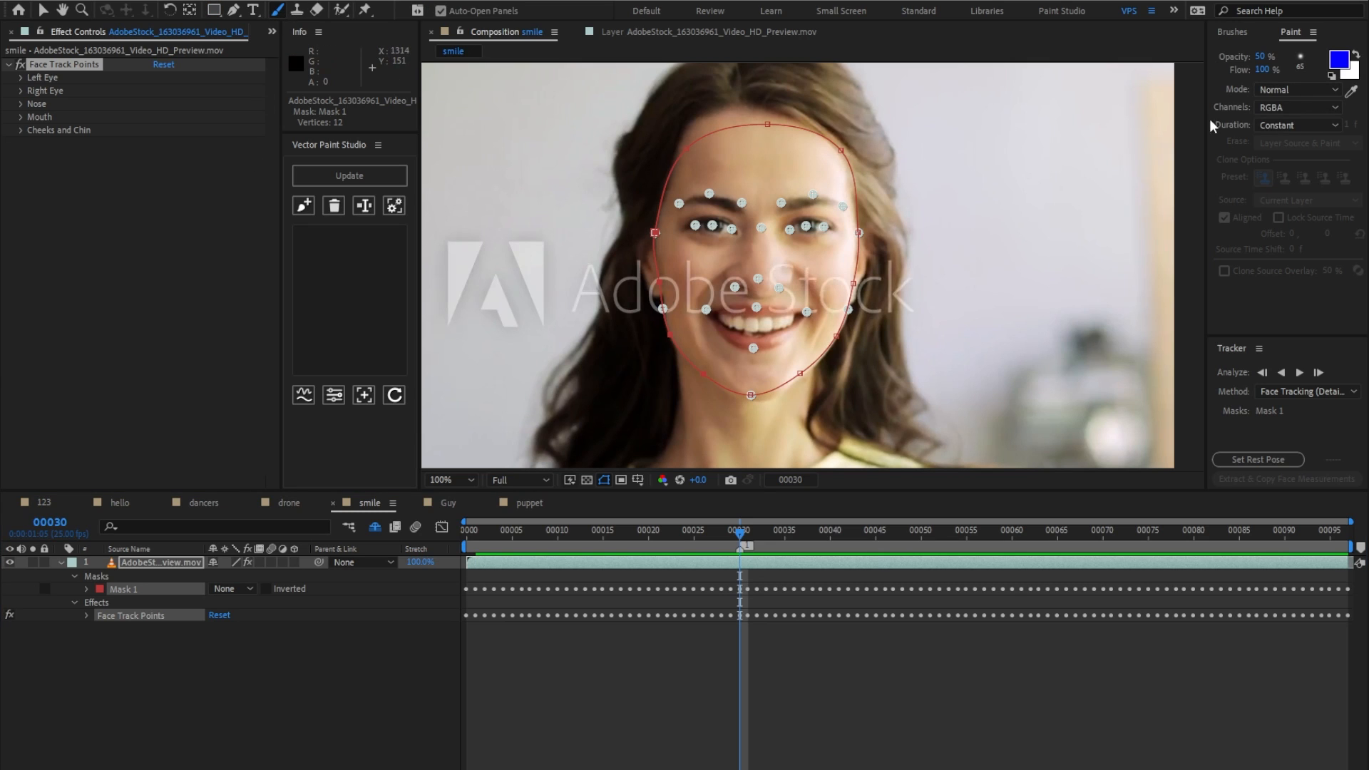
{"action": "left_click", "coordinate": [1260, 56]}
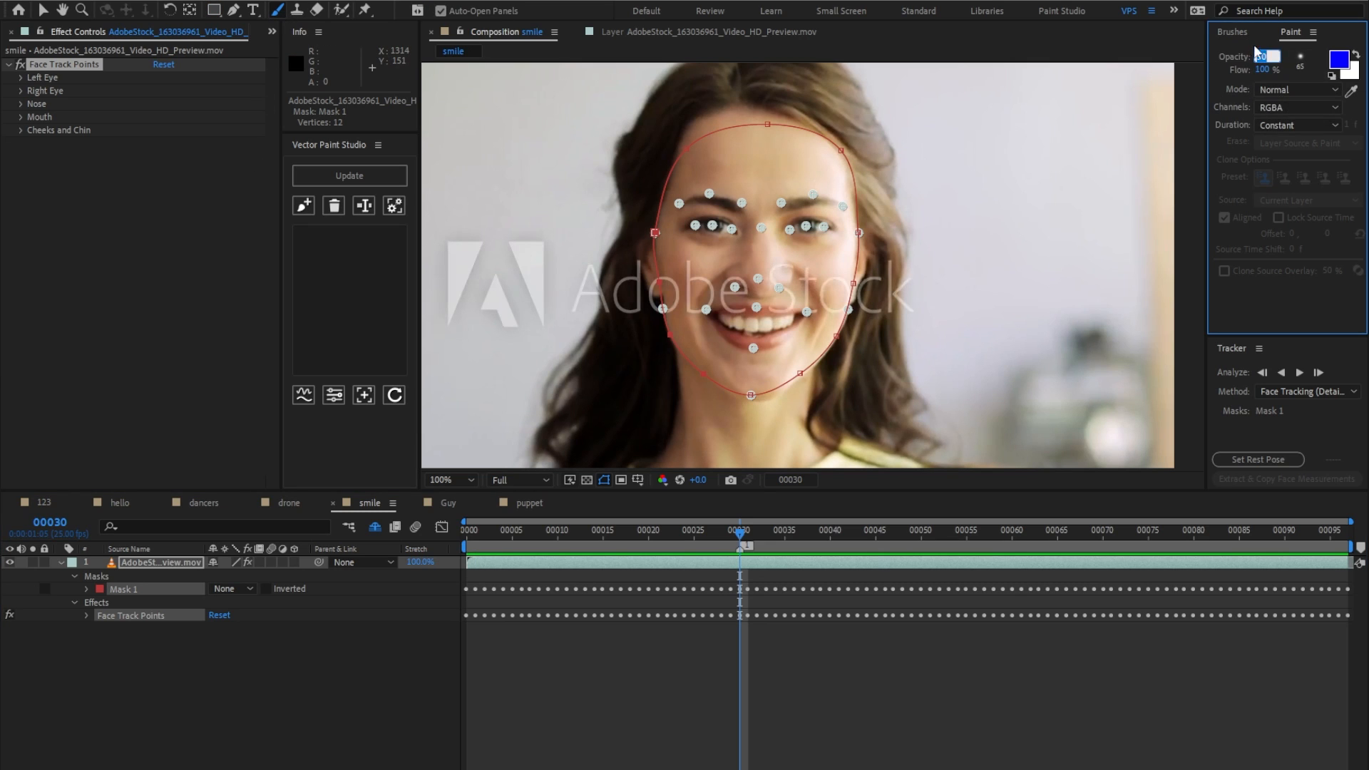
{"action": "left_click", "coordinate": [1232, 32]}
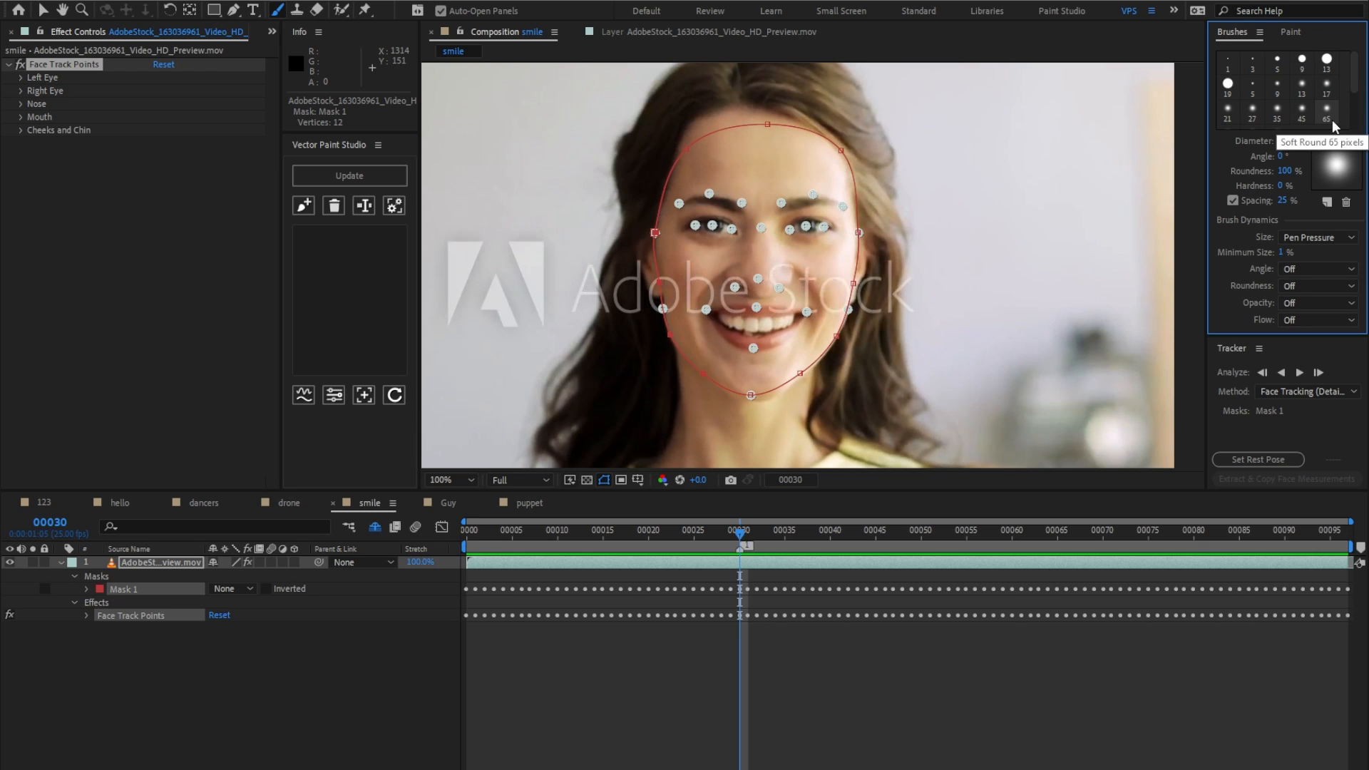
{"action": "left_click", "coordinate": [977, 126]}
{"action": "double_click", "coordinate": [136, 563]}
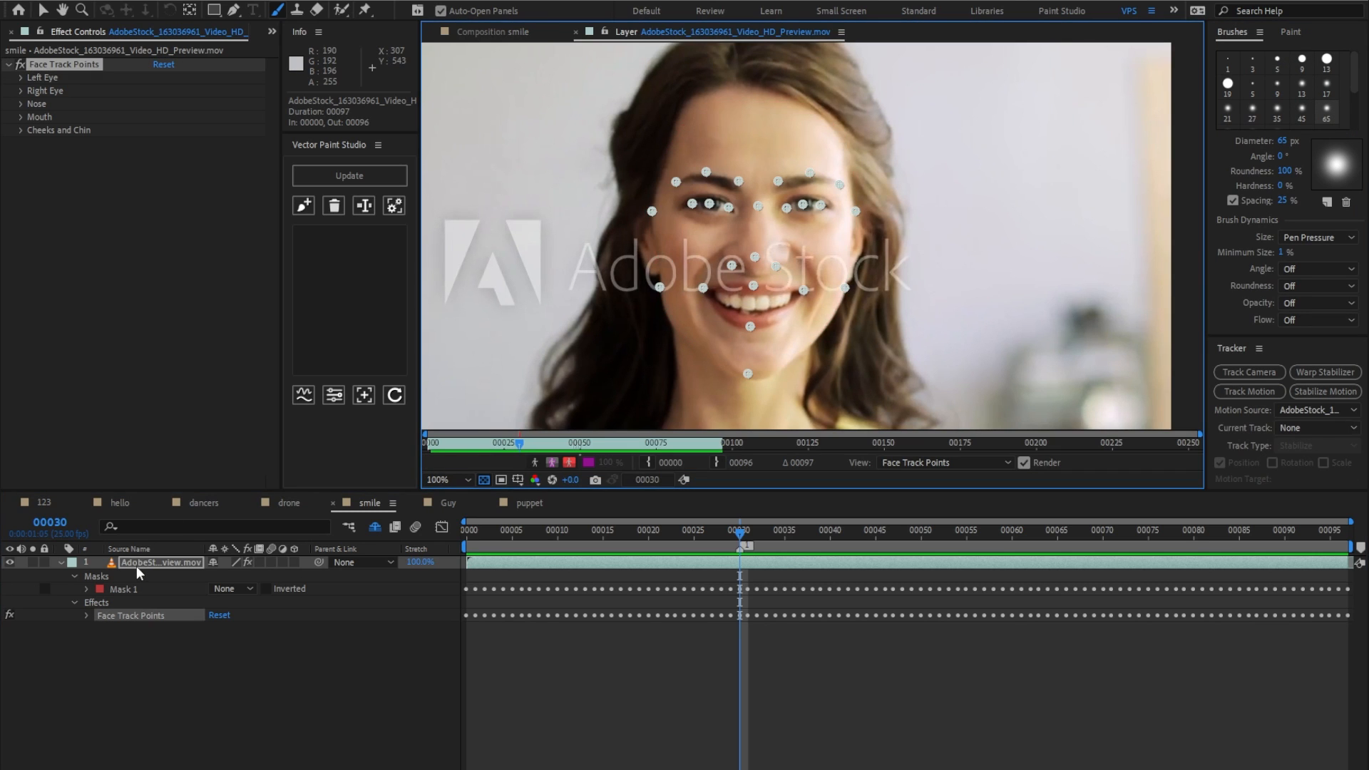
{"action": "left_click", "coordinate": [927, 463]}
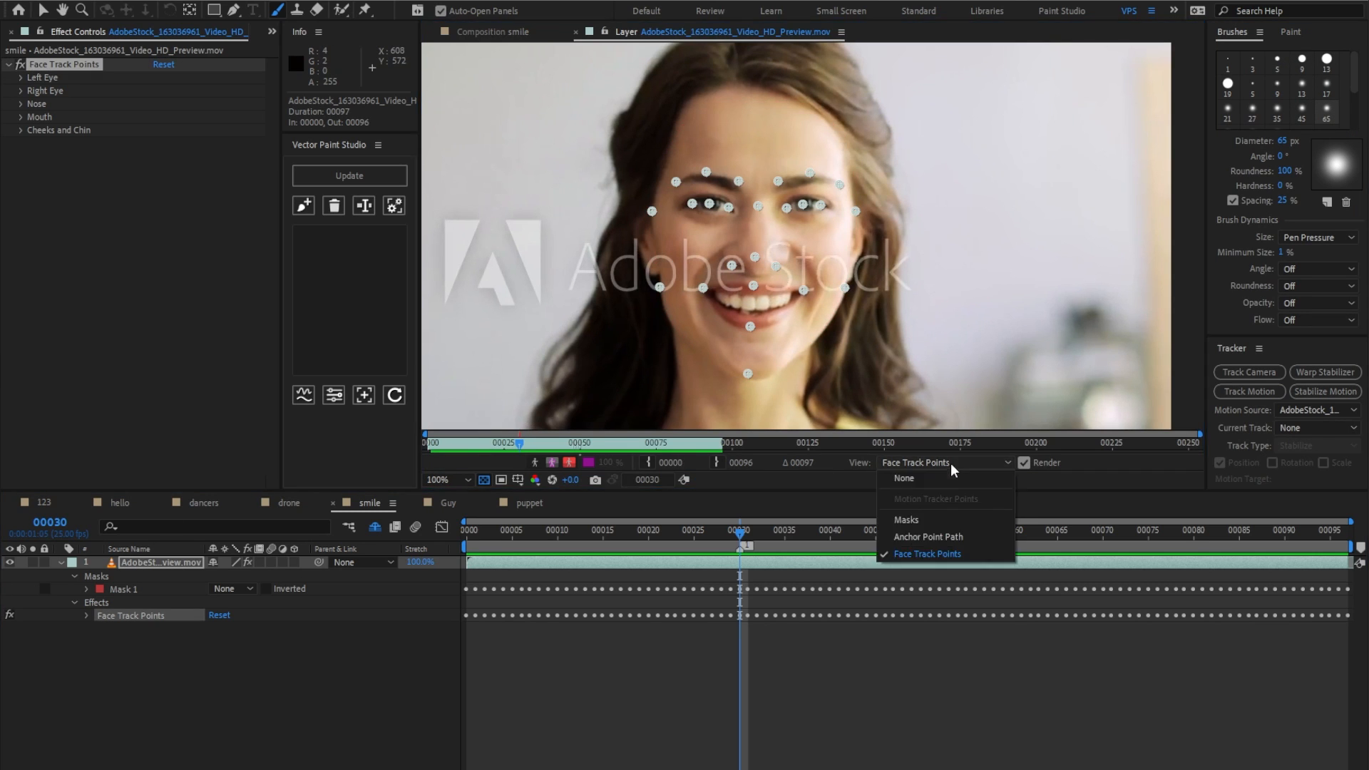
{"action": "left_click", "coordinate": [949, 478]}
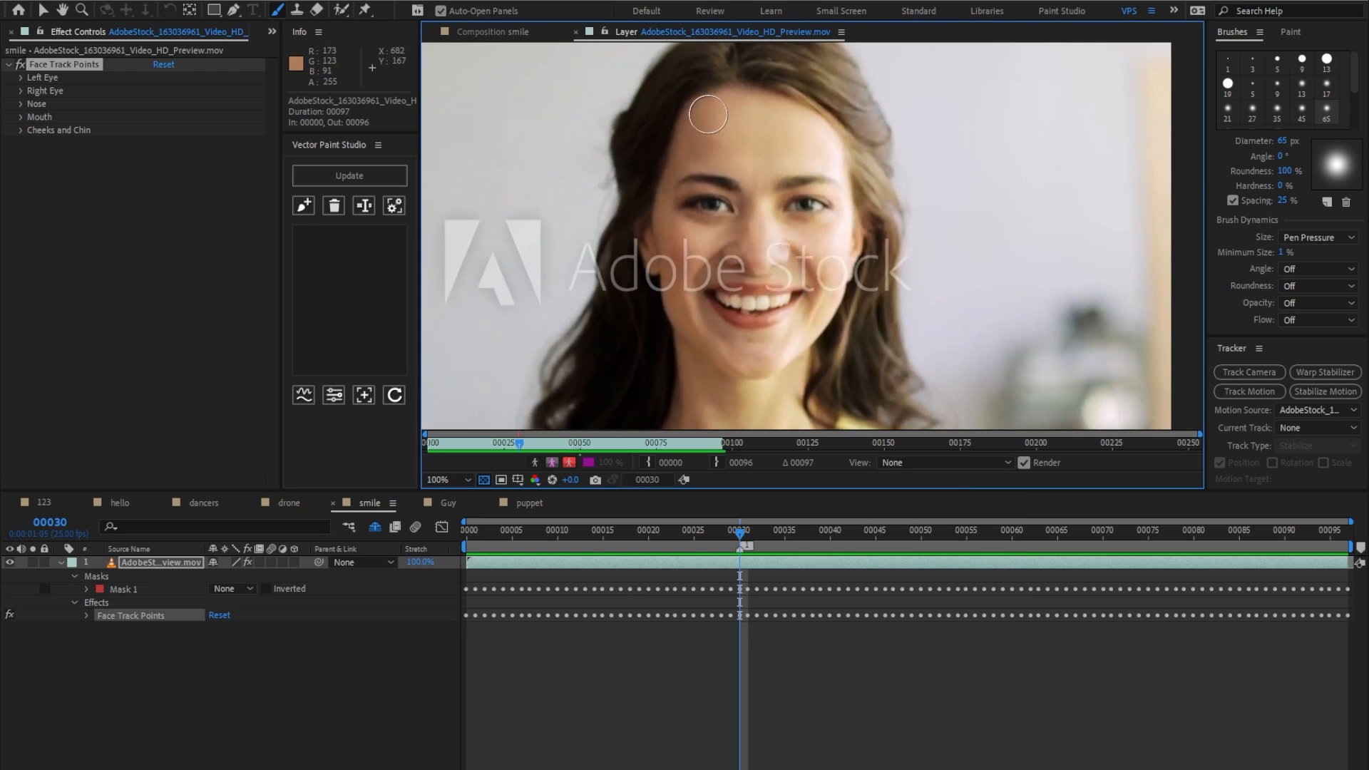
Paint soft blue strokes over the forehead, nose, cheeks, jaw and chin at frame 30, leaving the eyes and mouth clear.
{"action": "mouse_move", "coordinate": [708, 115]}
{"action": "left_mouse_down"}
{"action": "mouse_move", "coordinate": [817, 145]}
{"action": "mouse_move", "coordinate": [736, 115]}
{"action": "mouse_move", "coordinate": [792, 152]}
{"action": "left_mouse_up"}
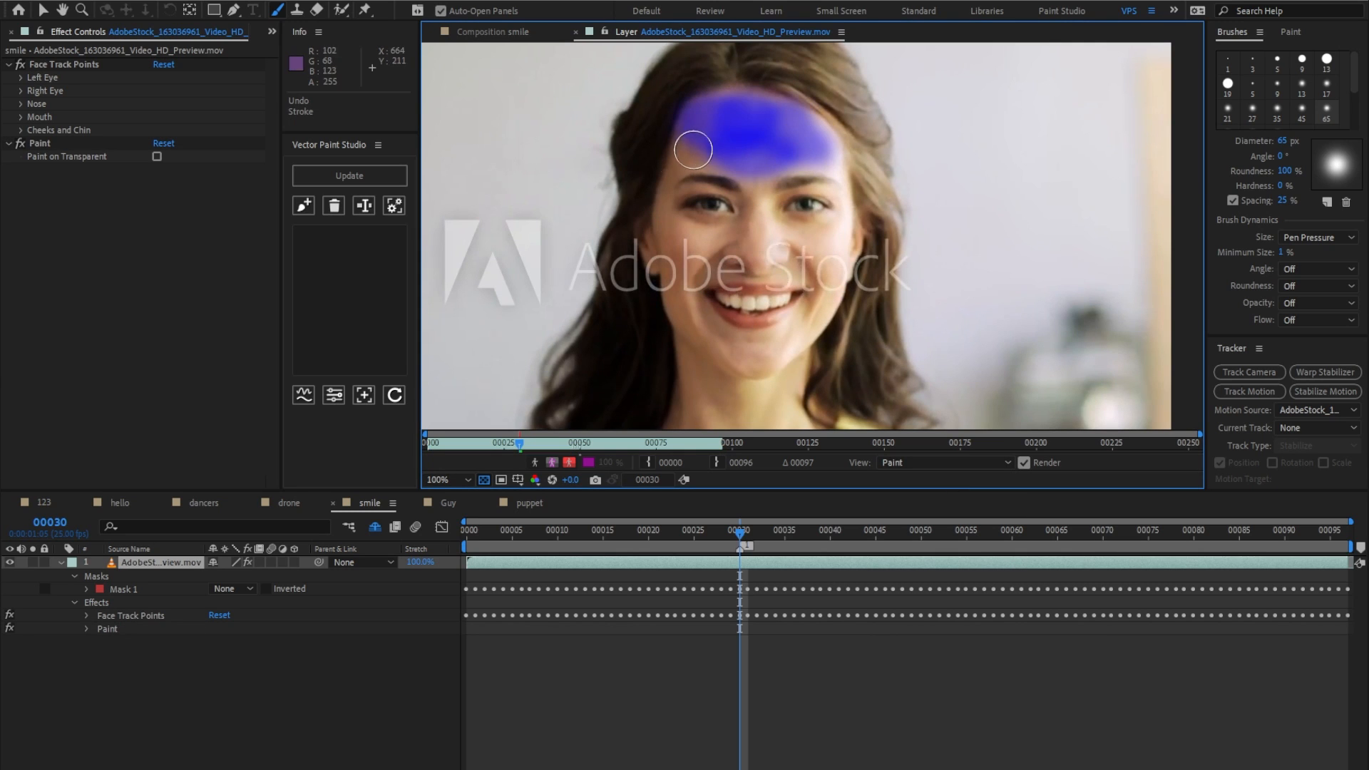
{"action": "mouse_move", "coordinate": [678, 191]}
{"action": "left_mouse_down"}
{"action": "mouse_move", "coordinate": [663, 220]}
{"action": "mouse_move", "coordinate": [728, 242]}
{"action": "mouse_move", "coordinate": [774, 214]}
{"action": "mouse_move", "coordinate": [840, 275]}
{"action": "mouse_move", "coordinate": [831, 259]}
{"action": "left_mouse_up"}
{"action": "mouse_move", "coordinate": [744, 355]}
{"action": "left_mouse_down"}
{"action": "mouse_move", "coordinate": [798, 336]}
{"action": "mouse_move", "coordinate": [845, 290]}
{"action": "left_mouse_up"}
{"action": "left_click_drag", "start_coordinate": [660, 285], "coordinate": [741, 360]}
Select all the paint strokes from Brush 19 to Brush 1 and group them as "face" in Vector Paint Studio.
{"action": "left_click", "coordinate": [87, 629]}
{"action": "scroll", "coordinate": [114, 628], "scroll_direction": "down", "scroll_amount": 2}
{"action": "left_click", "coordinate": [127, 590]}
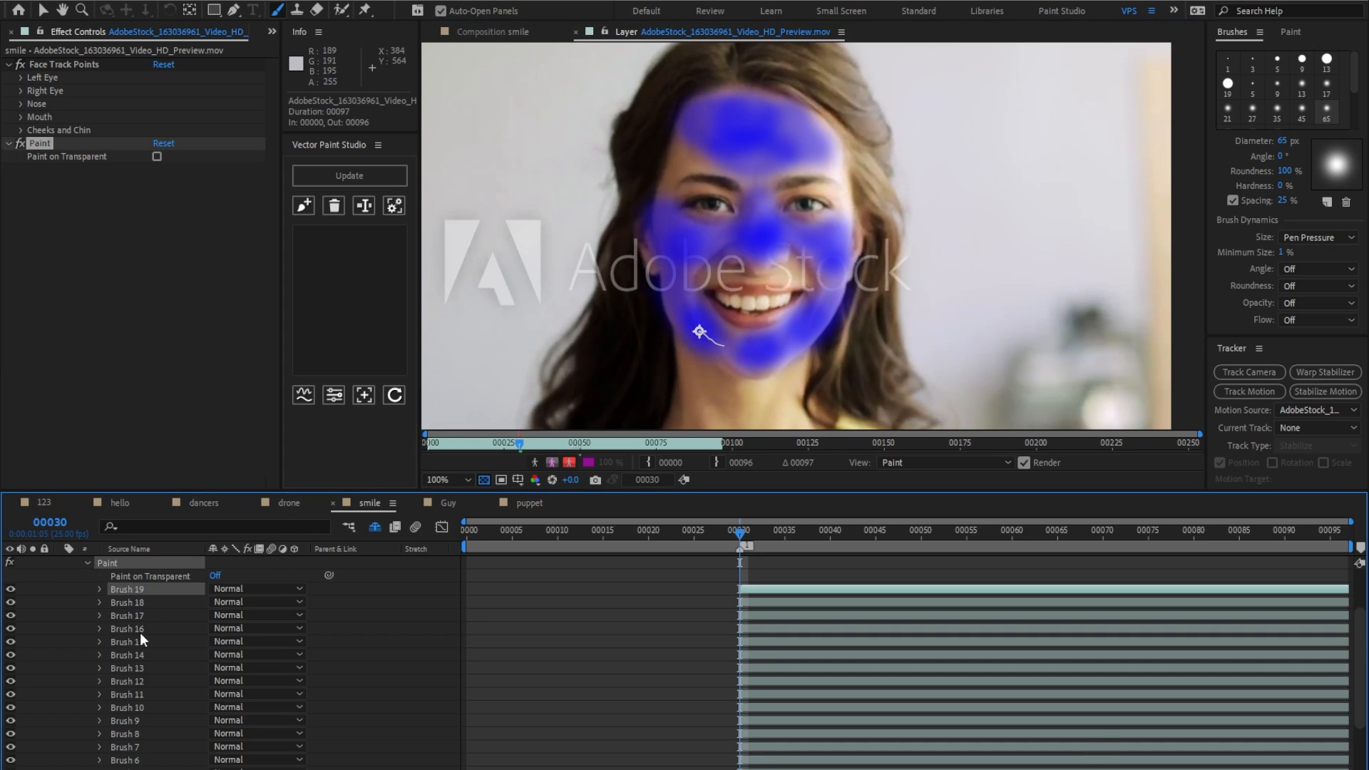
{"action": "scroll", "coordinate": [139, 642], "scroll_direction": "down", "scroll_amount": 2}
{"action": "left_click", "coordinate": [129, 753], "text": "shift"}
{"action": "left_click", "coordinate": [303, 206]}
{"action": "type", "text": "fac"}
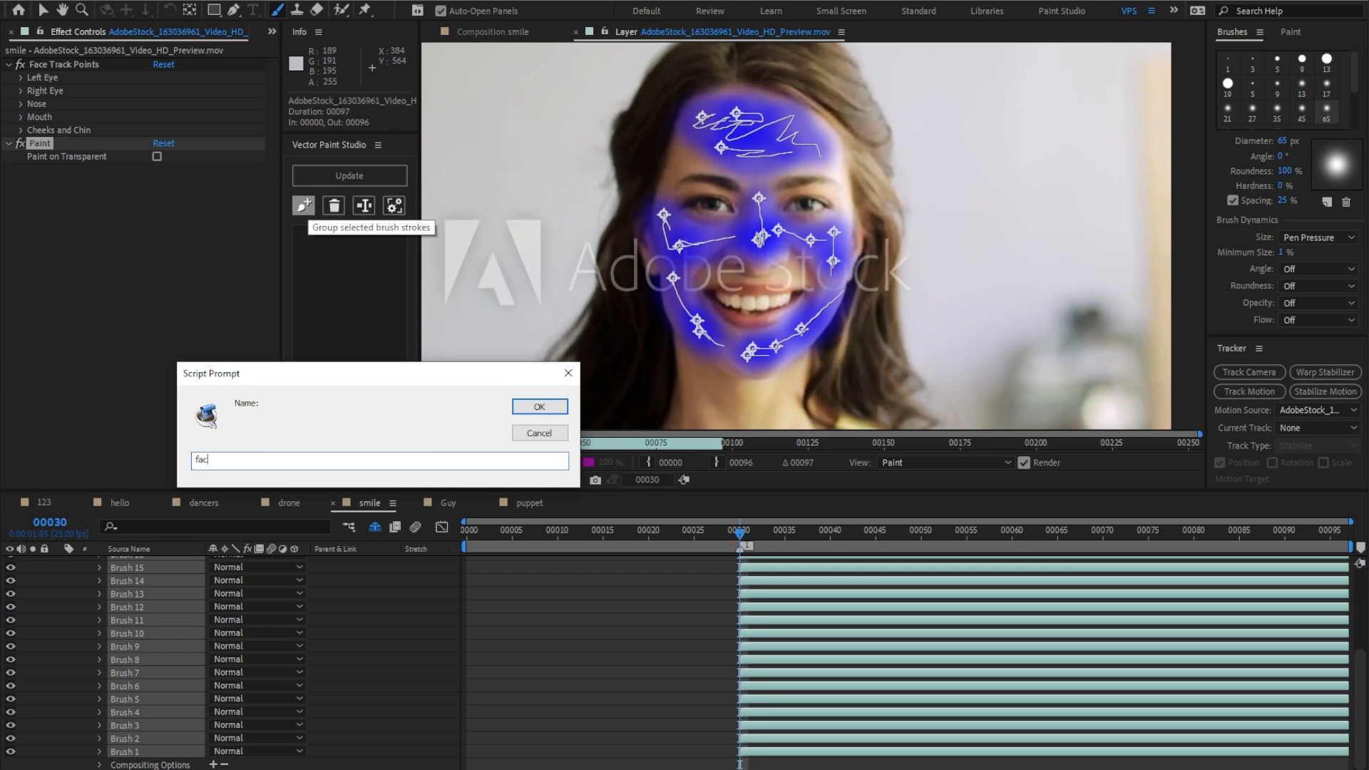
{"action": "type", "text": "e"}
{"action": "key", "text": "Return"}
Simplify the face group's strokes in the composition, getting 1 point every 3.
{"action": "left_click", "coordinate": [43, 11]}
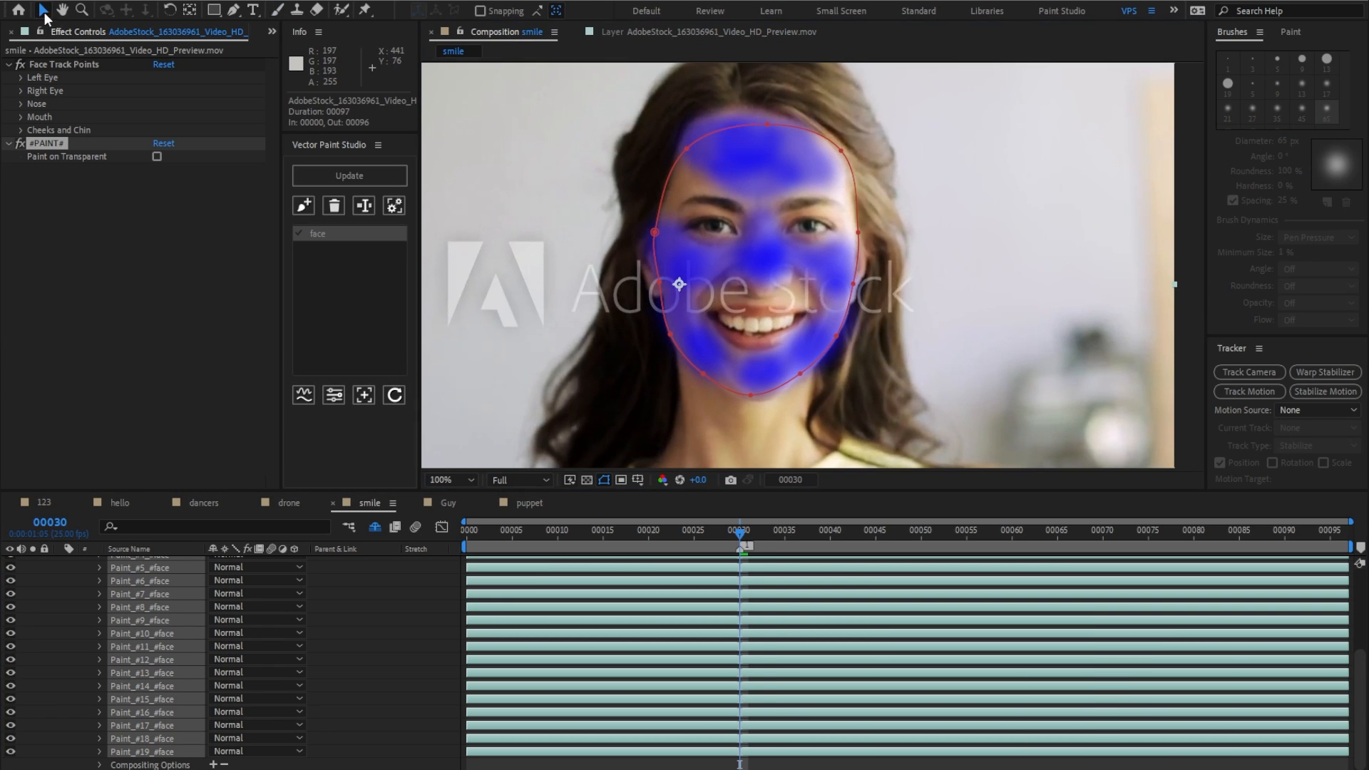
{"action": "left_click", "coordinate": [303, 396]}
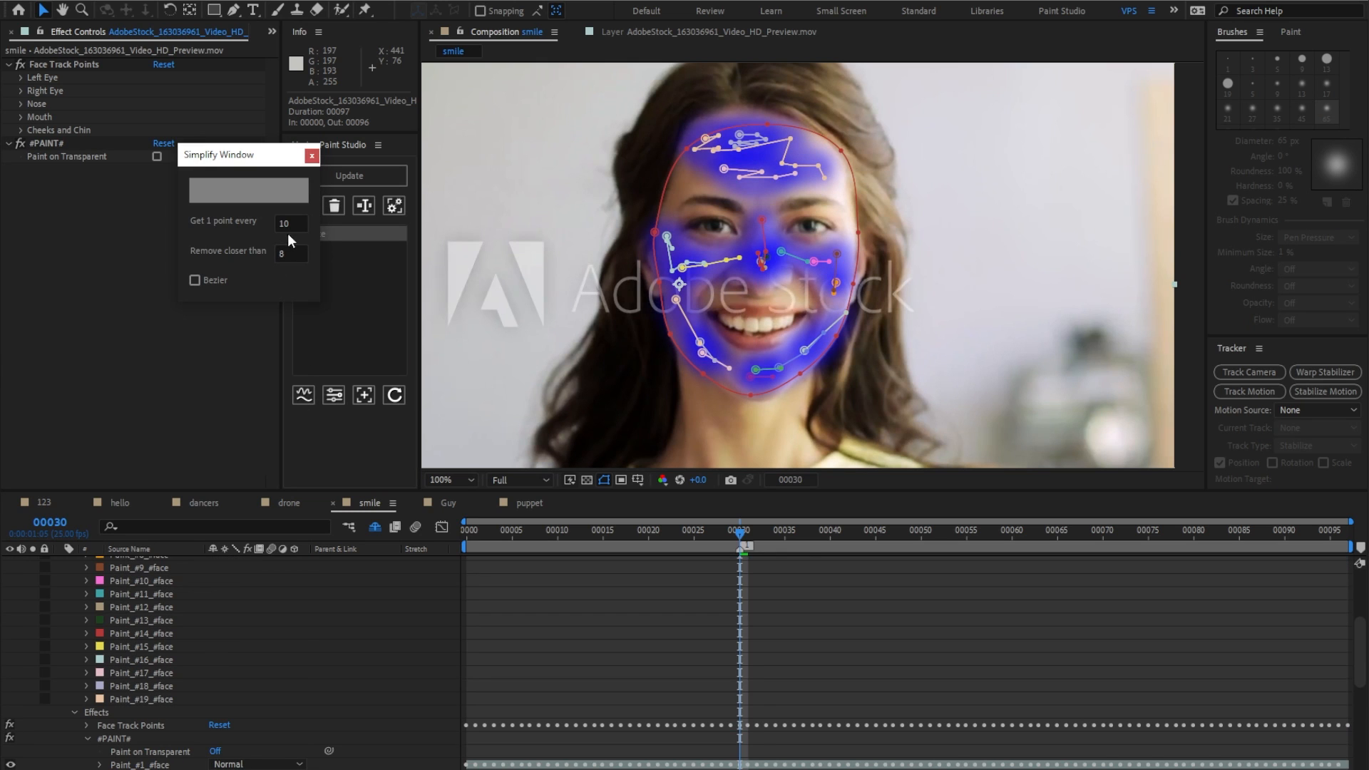
{"action": "left_click_drag", "start_coordinate": [295, 224], "coordinate": [266, 226]}
{"action": "type", "text": "3"}
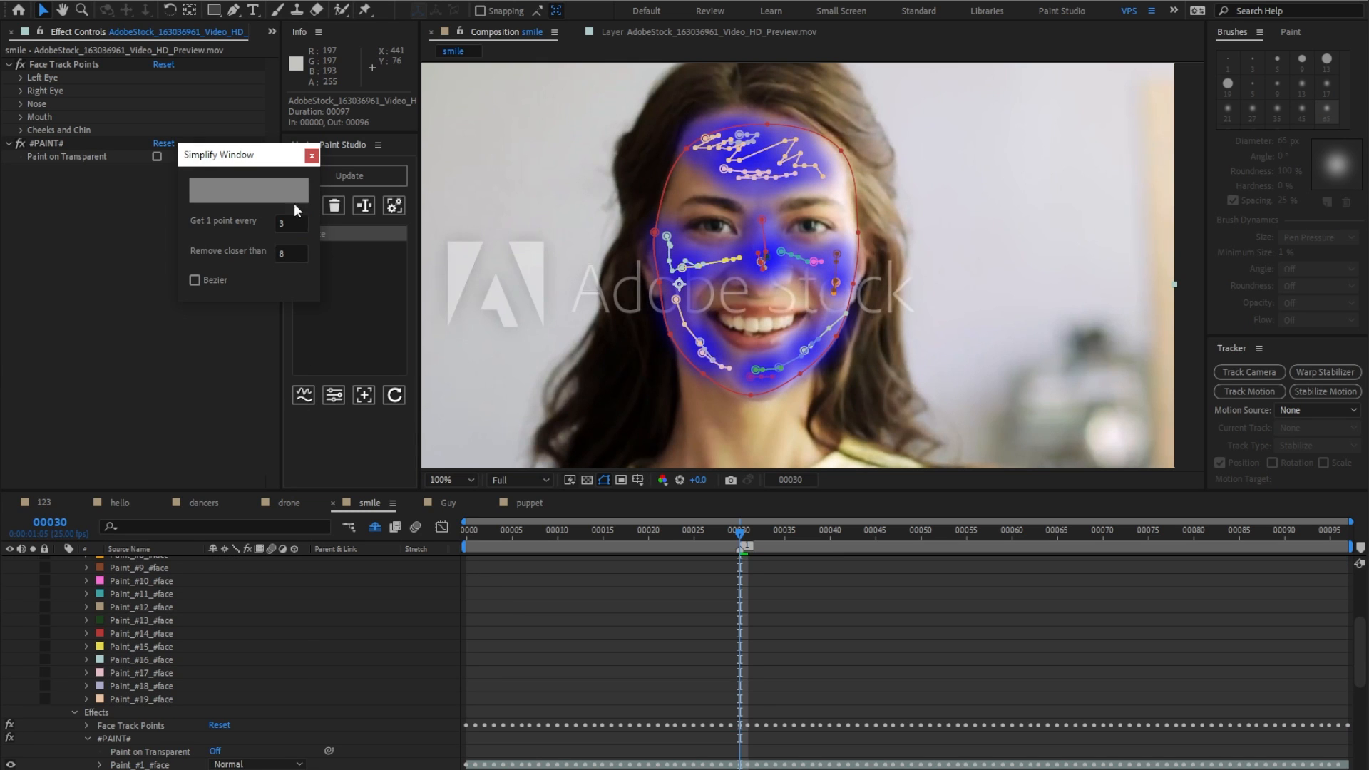
{"action": "left_click", "coordinate": [312, 157]}
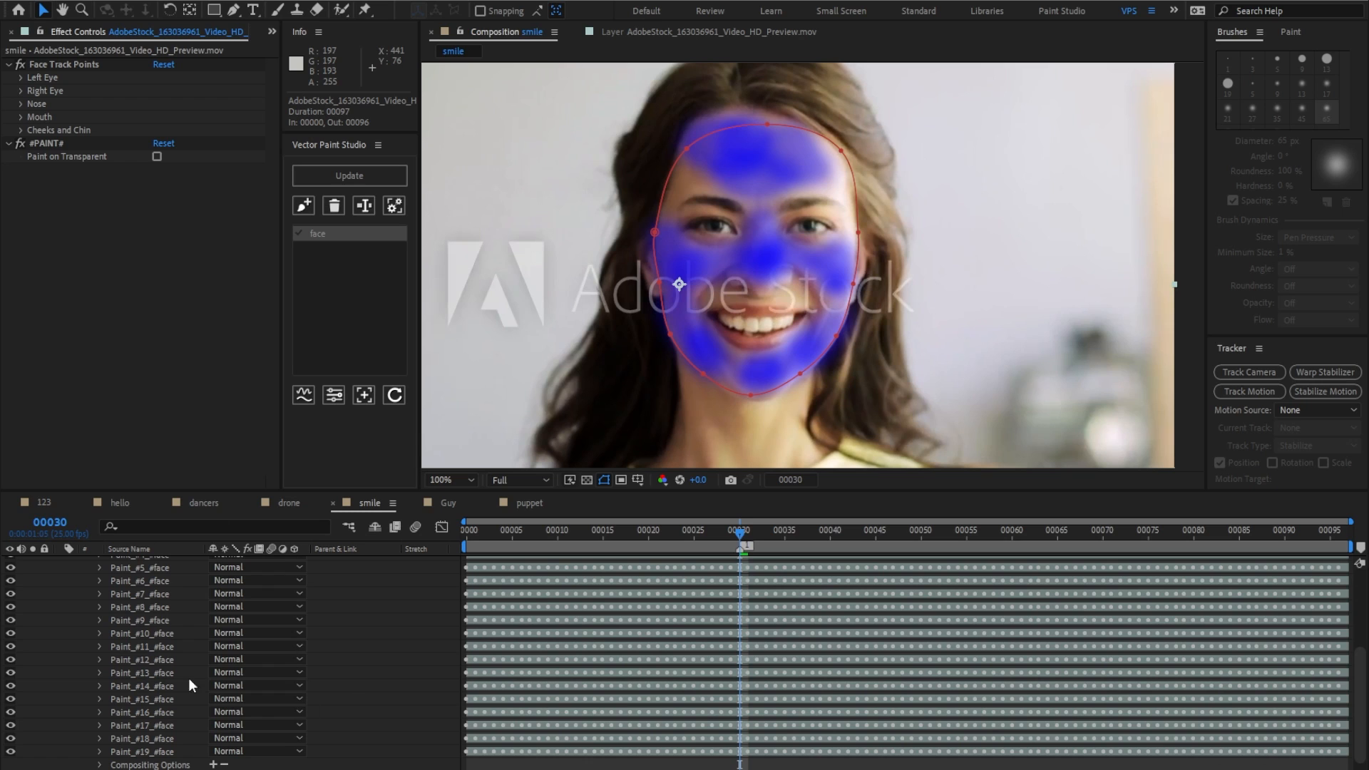
Generate guide tracks for the face group from the Face Track Points effect and Mask 1, and review their motion.
{"action": "scroll", "coordinate": [157, 648], "scroll_direction": "up", "scroll_amount": 5}
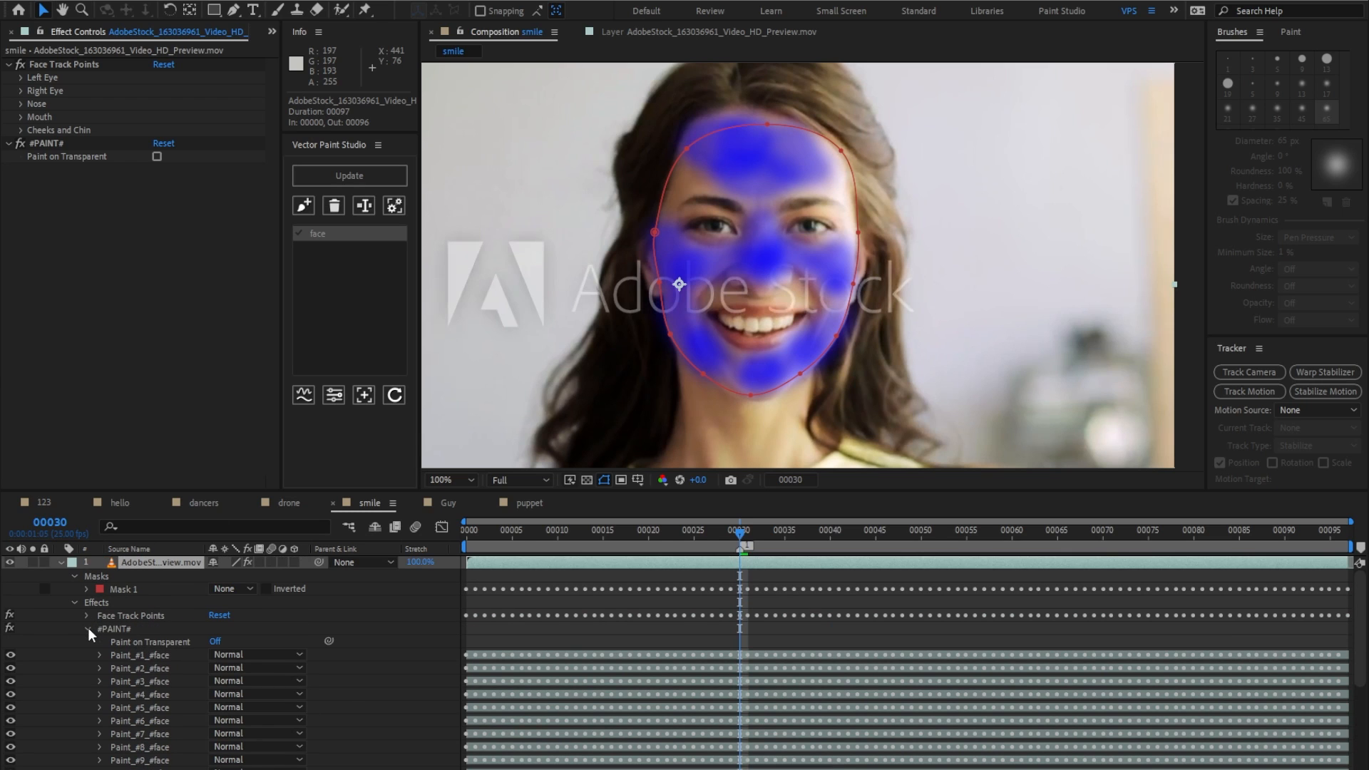
{"action": "left_click", "coordinate": [87, 629]}
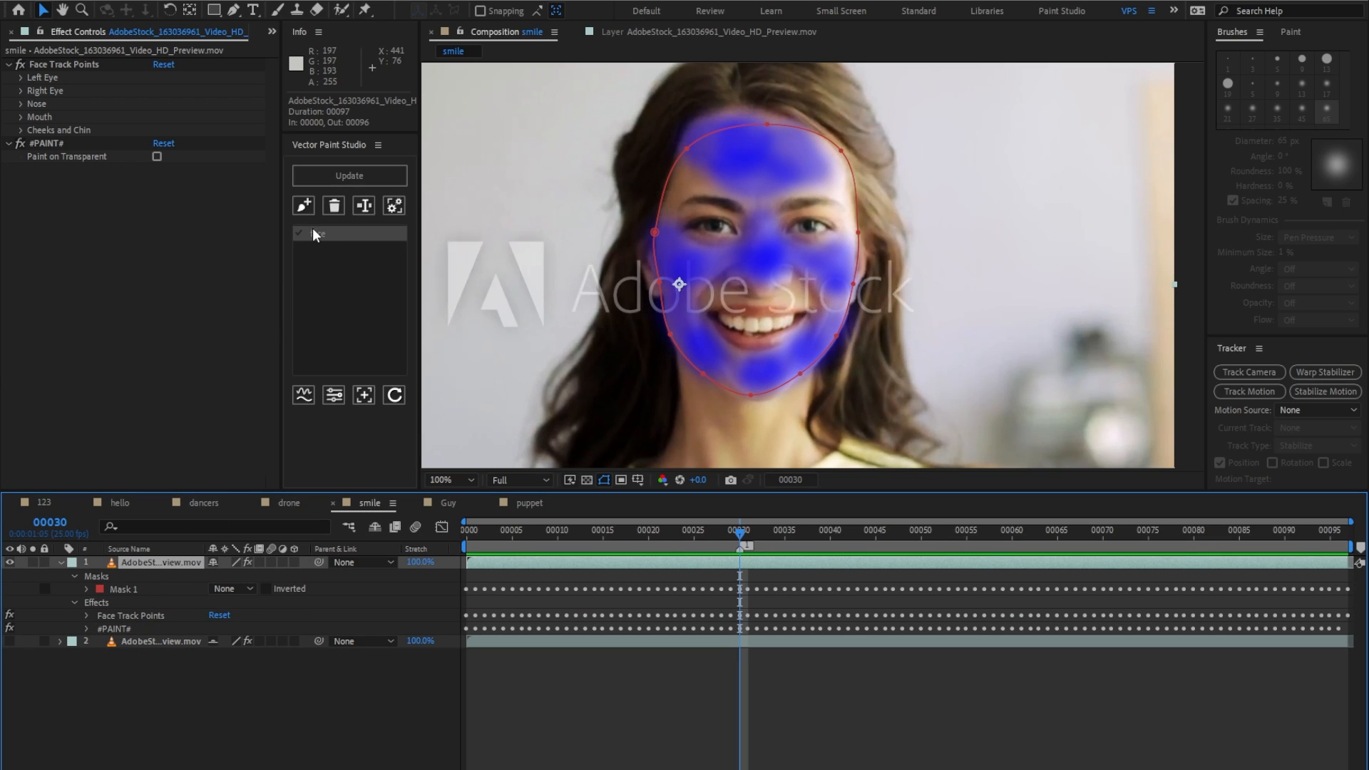
{"action": "left_click", "coordinate": [134, 618]}
{"action": "left_click", "coordinate": [142, 589], "text": "ctrl"}
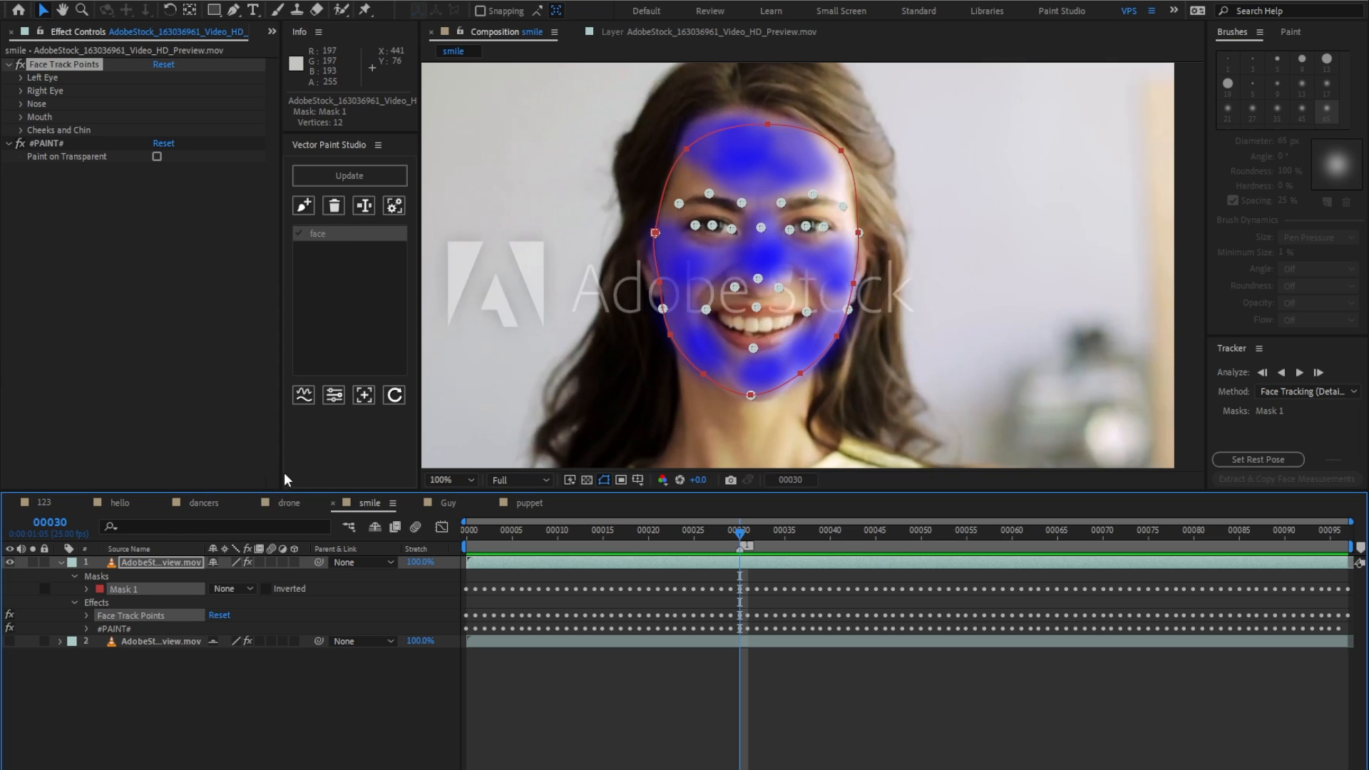
{"action": "left_click", "coordinate": [363, 396]}
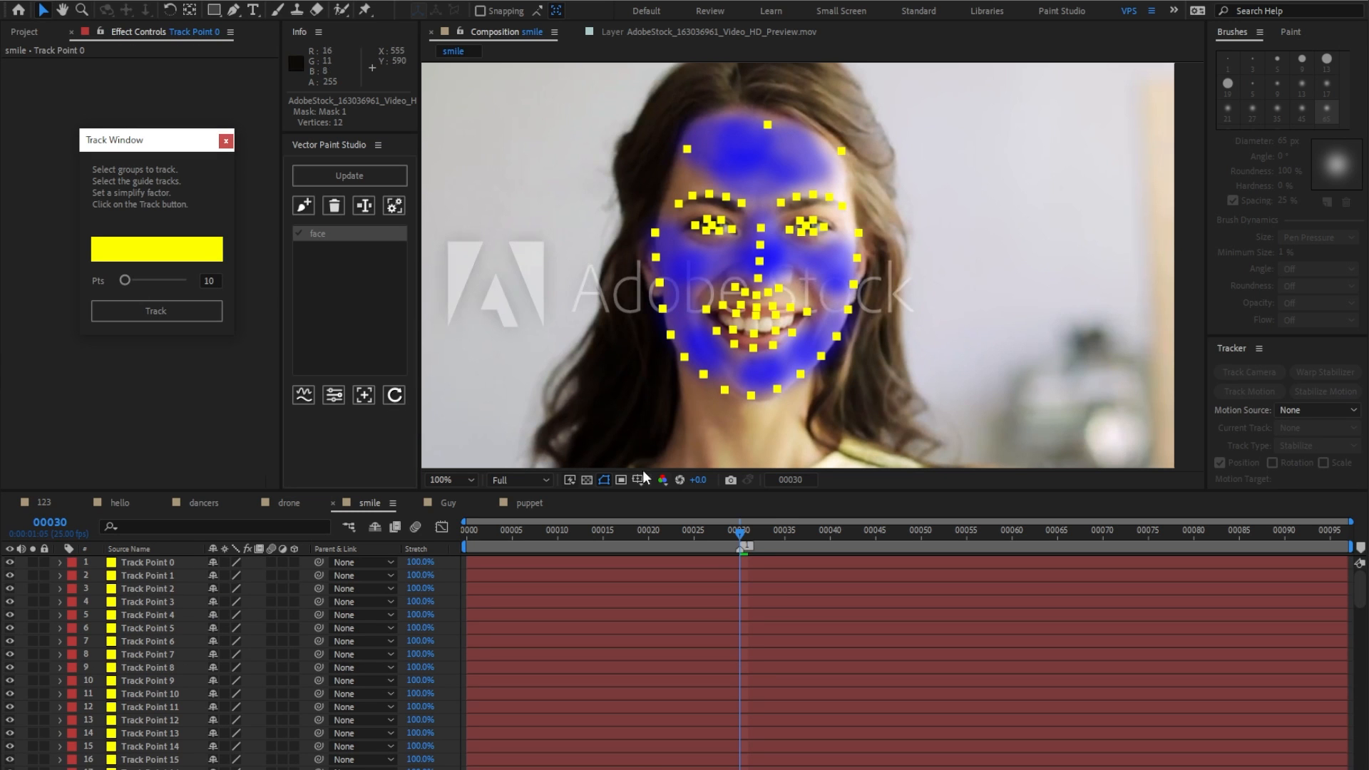
{"action": "left_click_drag", "start_coordinate": [727, 535], "coordinate": [732, 579]}
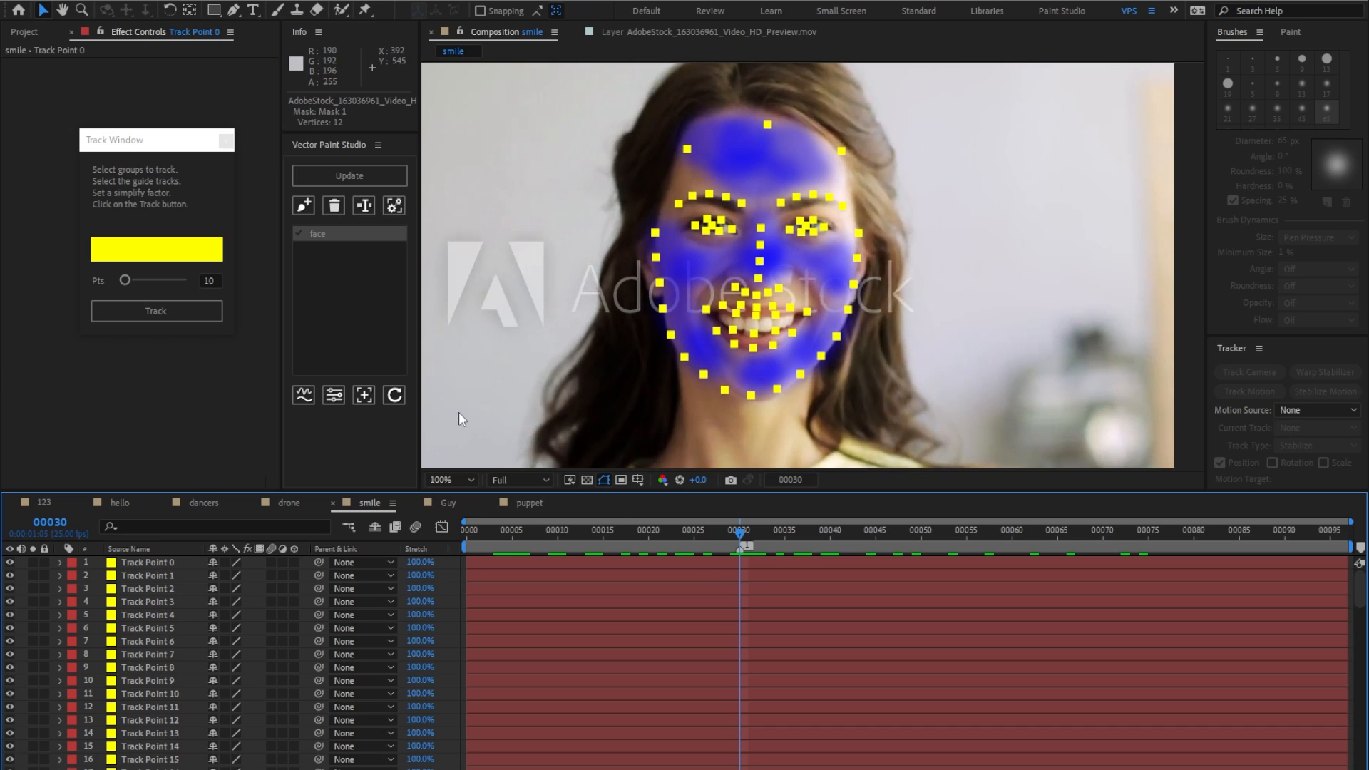
Recolor the guide tracks white and set their point size to 6.
{"action": "left_click", "coordinate": [132, 258]}
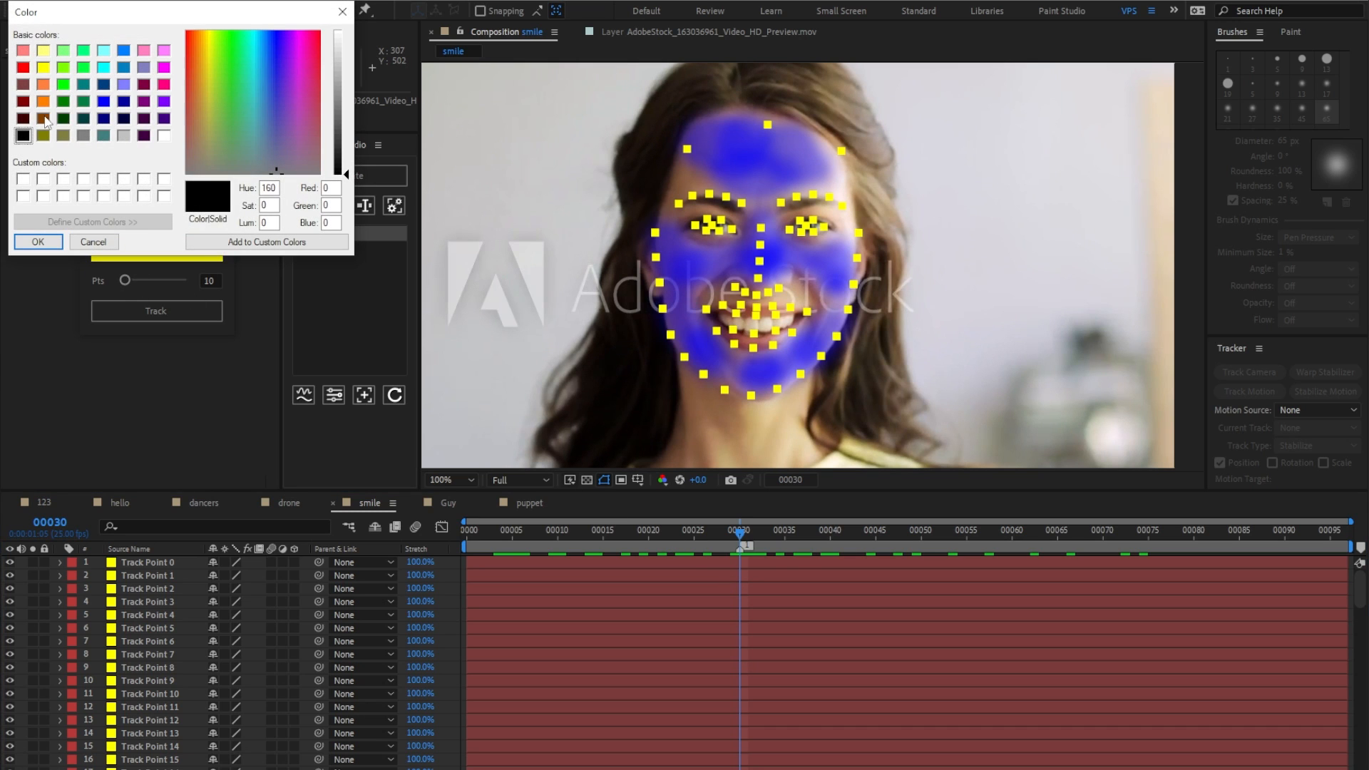
{"action": "left_click", "coordinate": [38, 242]}
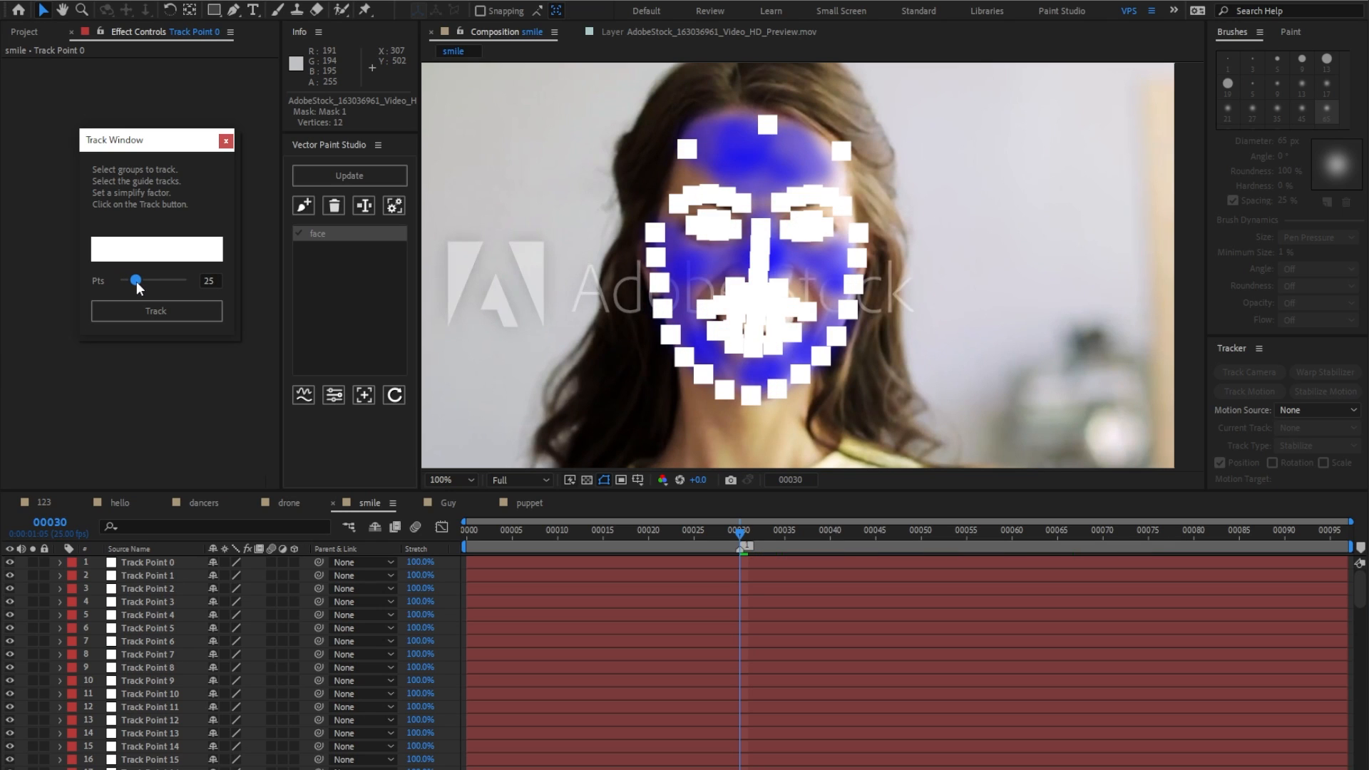
{"action": "left_click_drag", "start_coordinate": [136, 281], "coordinate": [122, 281]}
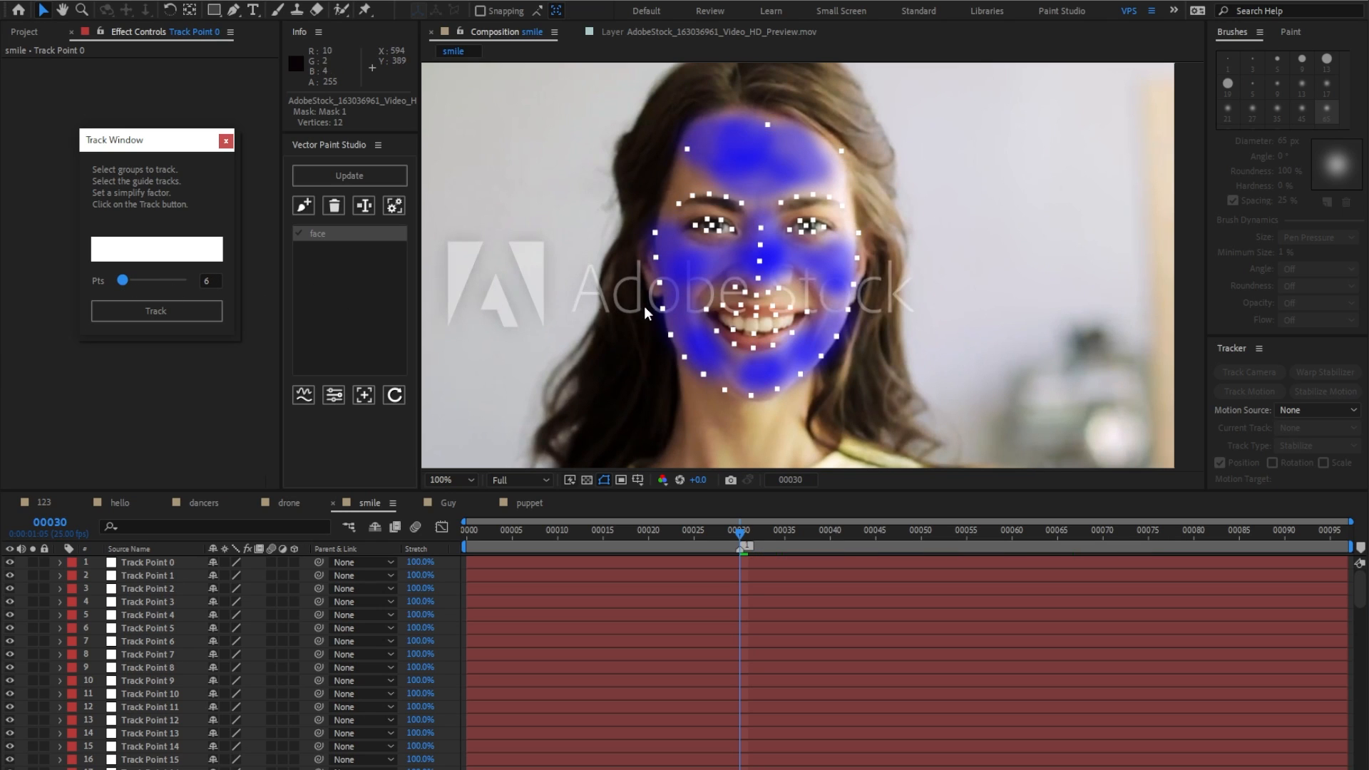
Track the face group with a single guide point at the eye corner, and preview how the paint follows.
{"action": "left_click", "coordinate": [695, 225]}
{"action": "left_click", "coordinate": [199, 312]}
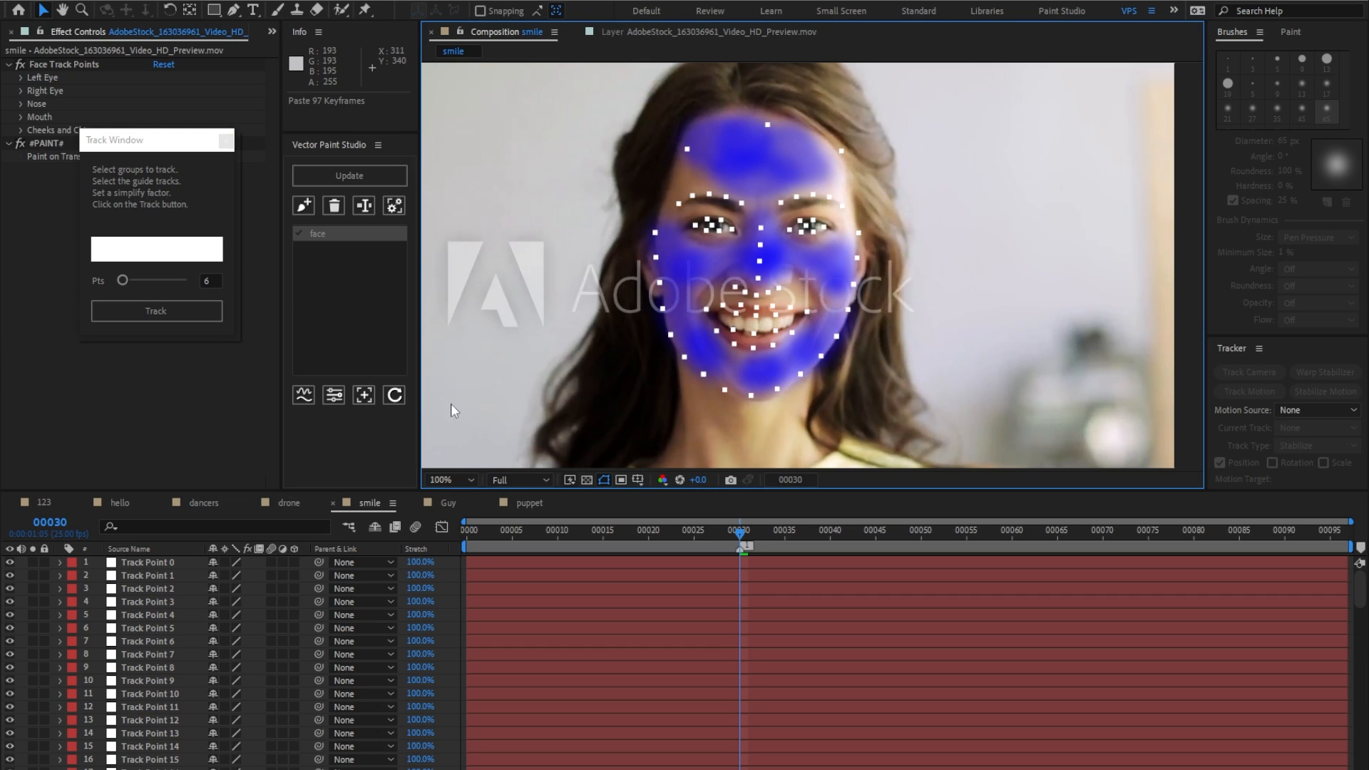
{"action": "left_click_drag", "start_coordinate": [740, 535], "coordinate": [1158, 546]}
{"action": "left_click", "coordinate": [747, 549]}
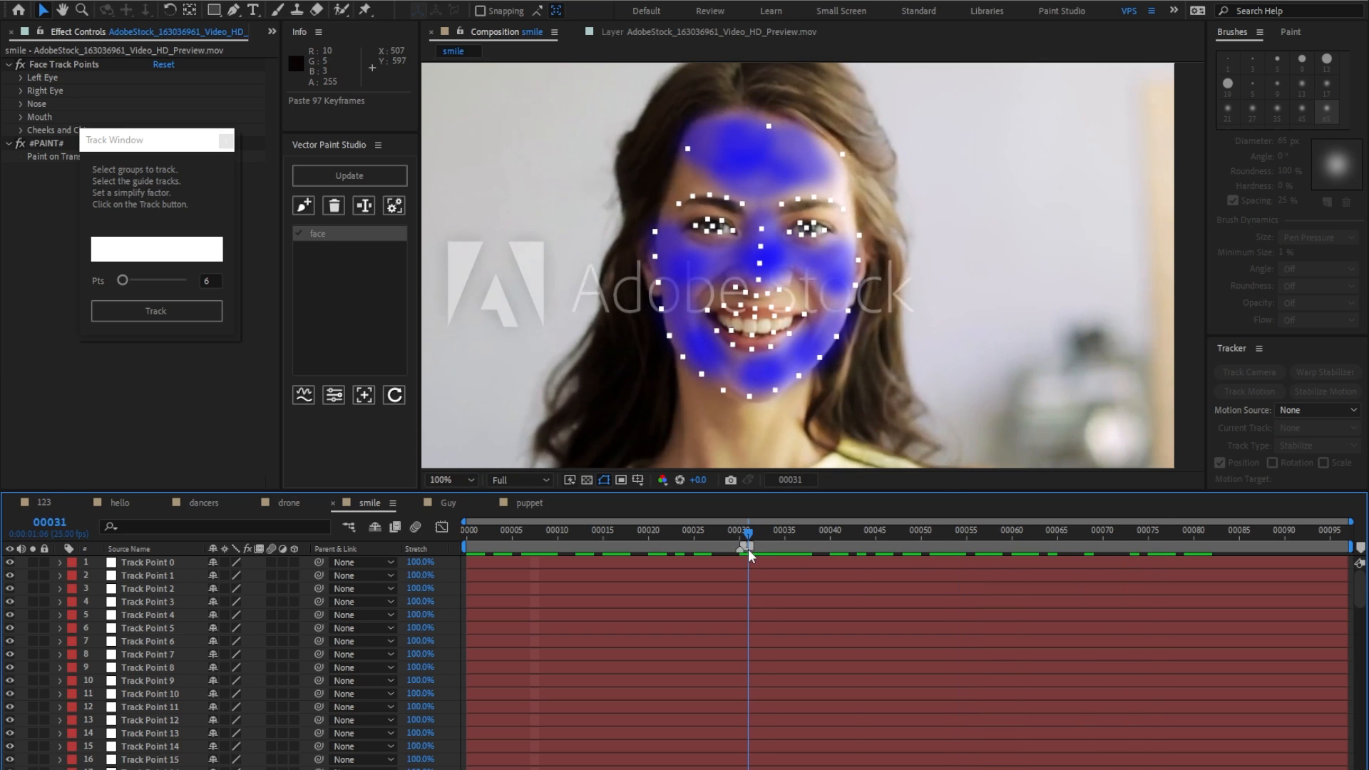
Track the face group from frame 30 with the outermost guide points of both eyebrows, and preview the movement.
{"action": "left_click", "coordinate": [680, 204]}
{"action": "left_click", "coordinate": [843, 207], "text": "shift"}
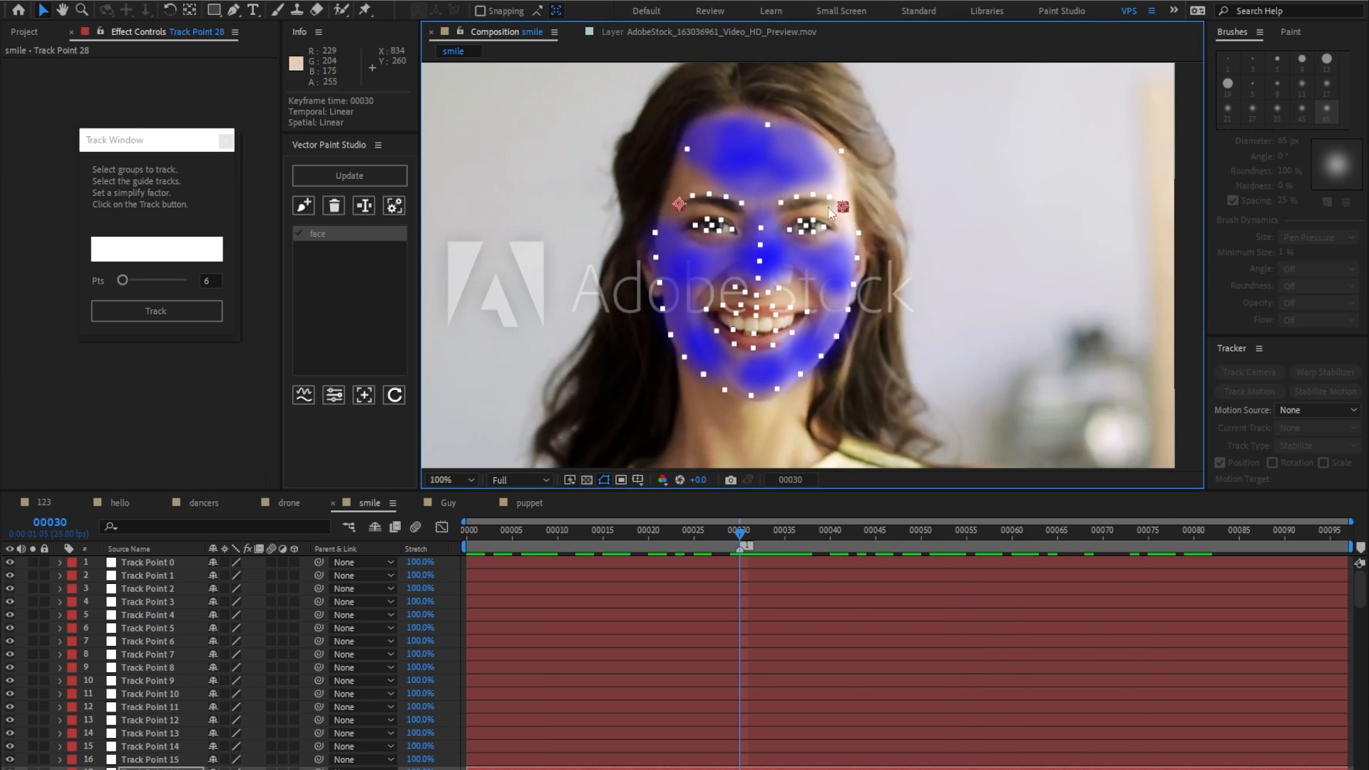
{"action": "left_click_drag", "start_coordinate": [740, 532], "coordinate": [893, 544]}
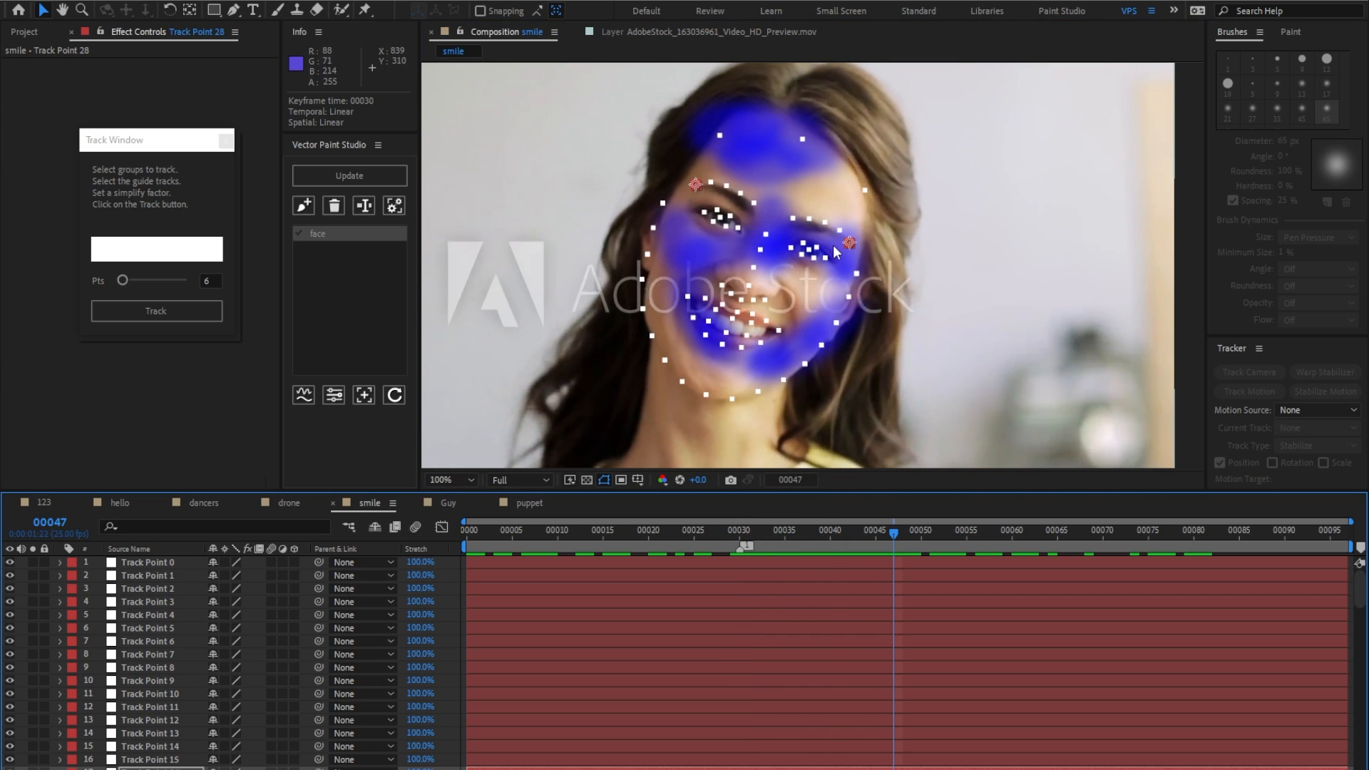
{"action": "left_click_drag", "start_coordinate": [794, 532], "coordinate": [742, 534]}
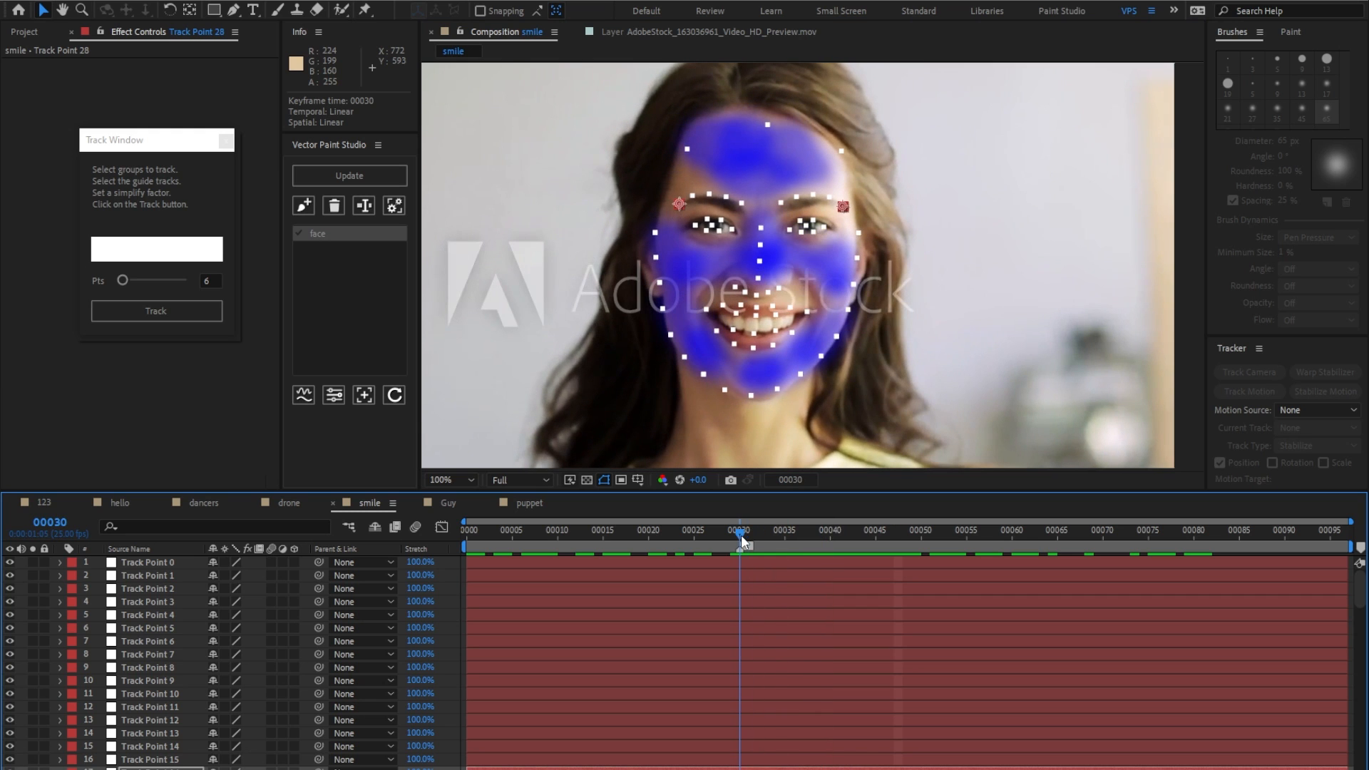
{"action": "left_click", "coordinate": [187, 316]}
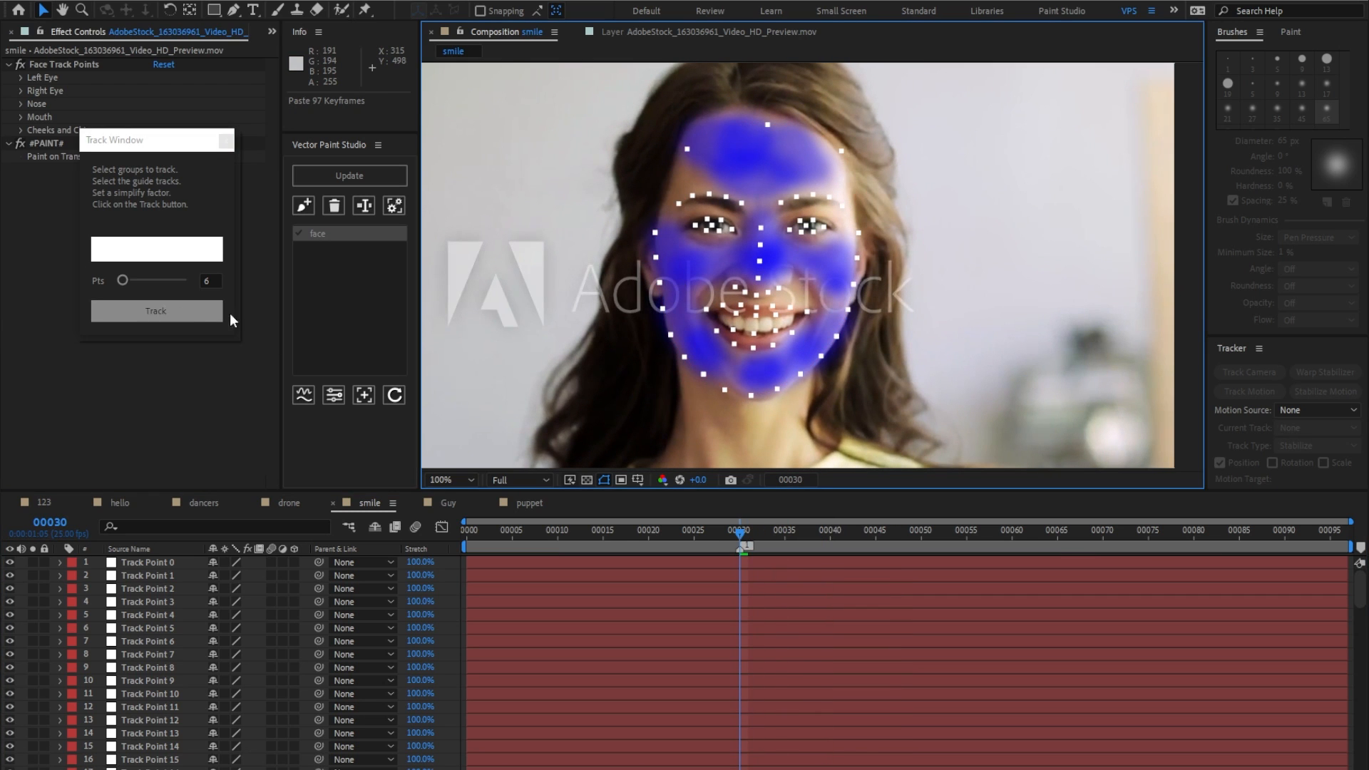
{"action": "left_click_drag", "start_coordinate": [734, 532], "coordinate": [733, 609]}
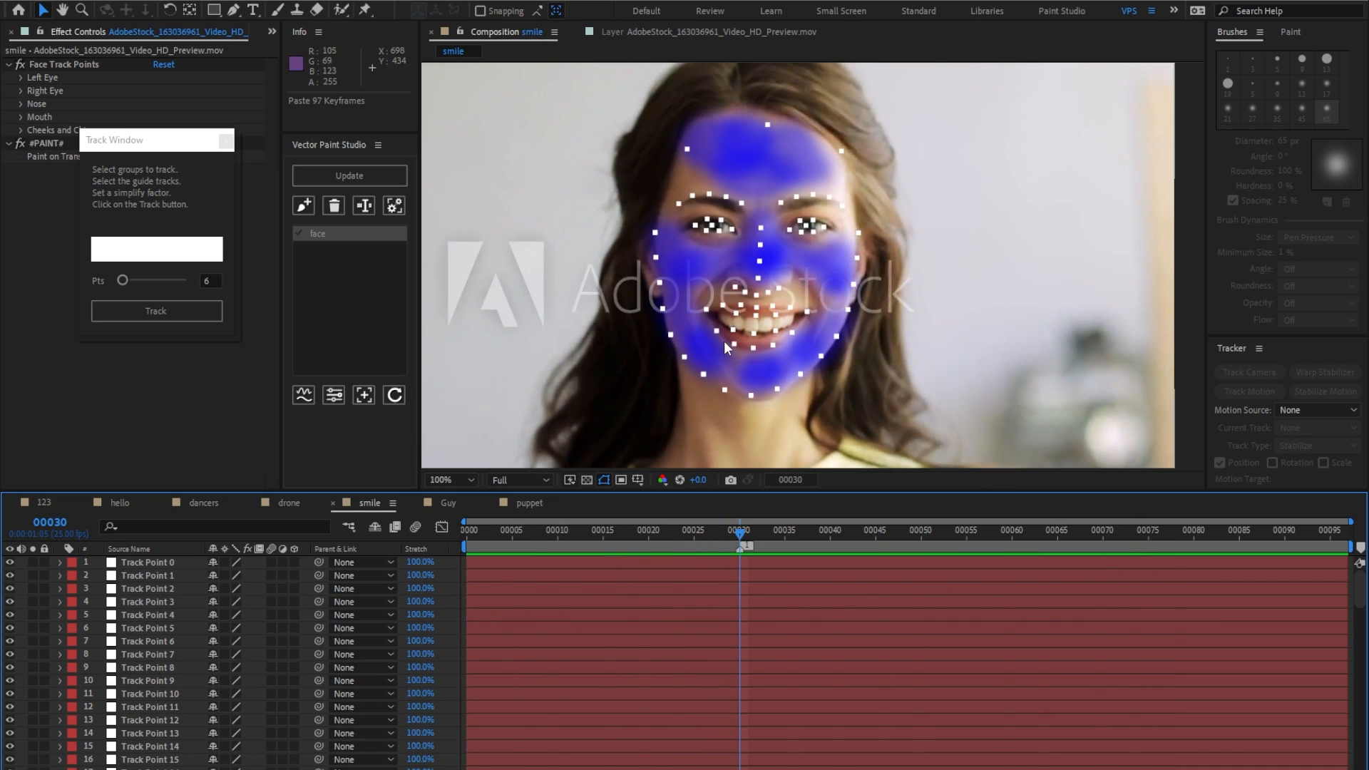
Track the face group again with the guide points, check the paint's motion, and finish tracking.
{"action": "left_click", "coordinate": [186, 306]}
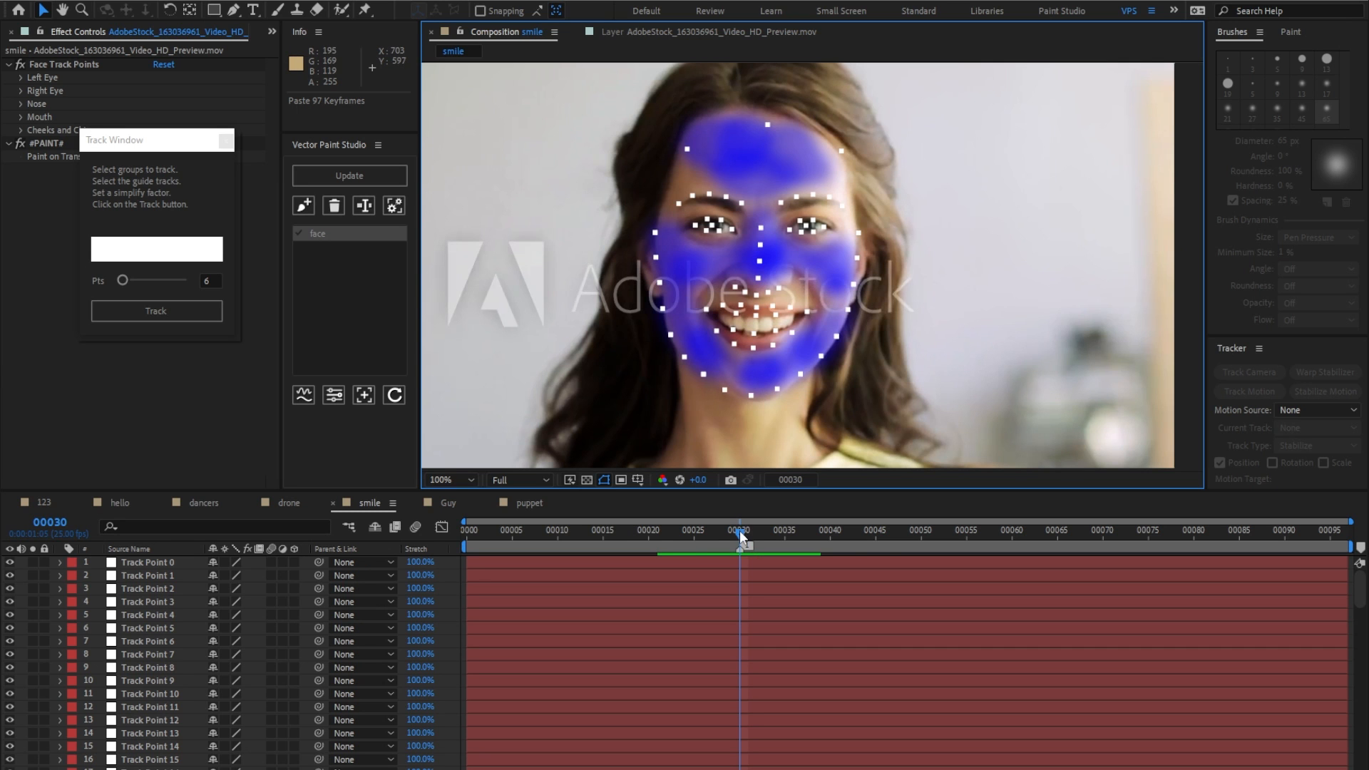
{"action": "left_click_drag", "start_coordinate": [739, 532], "coordinate": [696, 572]}
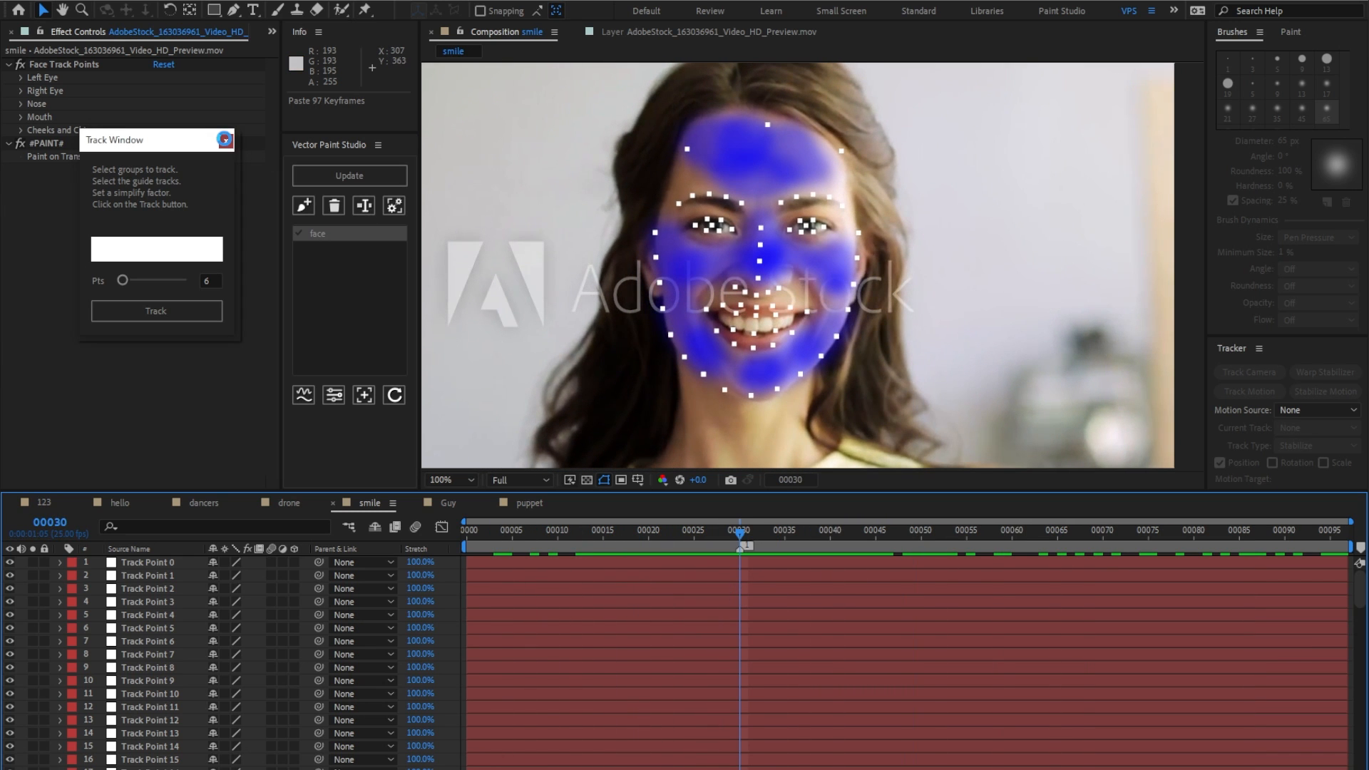
{"action": "left_click", "coordinate": [225, 139]}
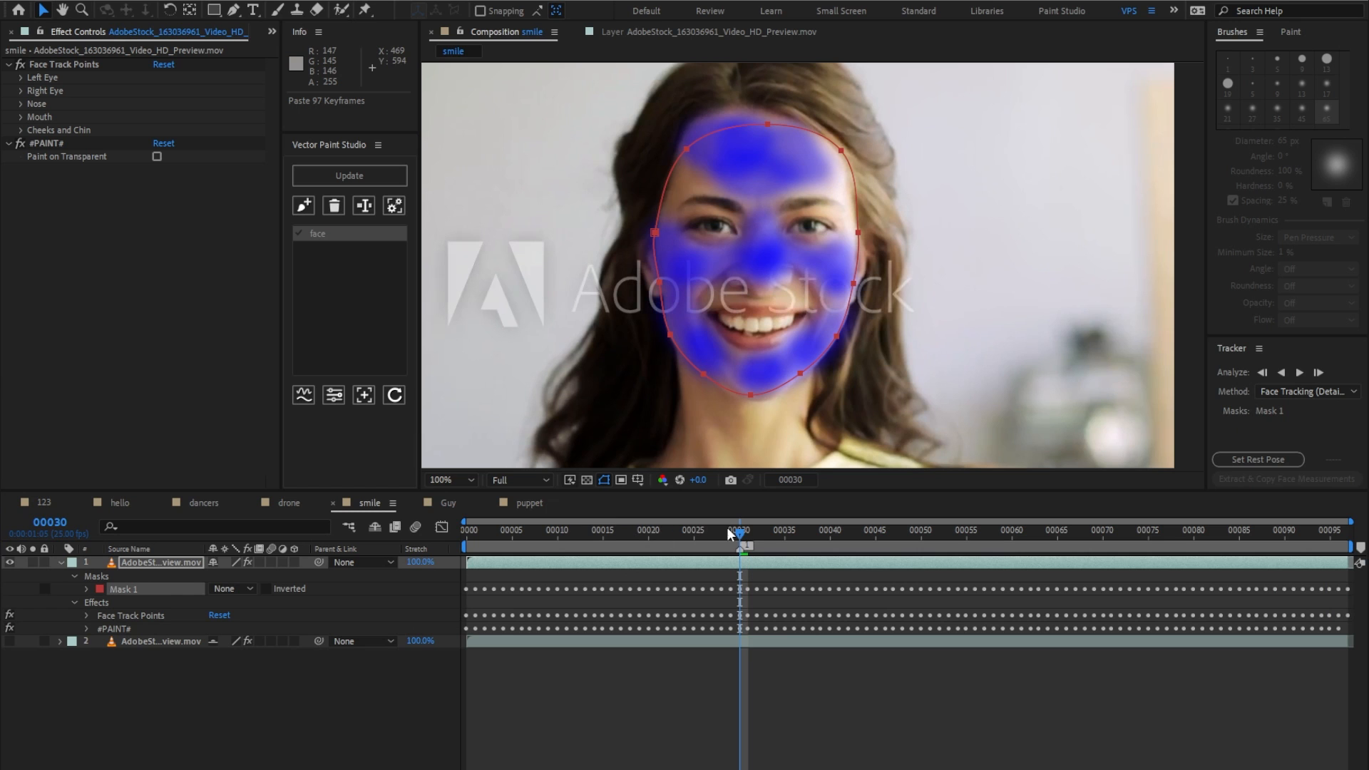
{"action": "mouse_move", "coordinate": [731, 533]}
{"action": "left_mouse_down"}
{"action": "mouse_move", "coordinate": [592, 533]}
{"action": "mouse_move", "coordinate": [1029, 534]}
{"action": "mouse_move", "coordinate": [741, 533]}
{"action": "left_mouse_up"}
Remove the tracking from the face group, check the static paint, and undo the removal.
{"action": "left_click", "coordinate": [401, 398]}
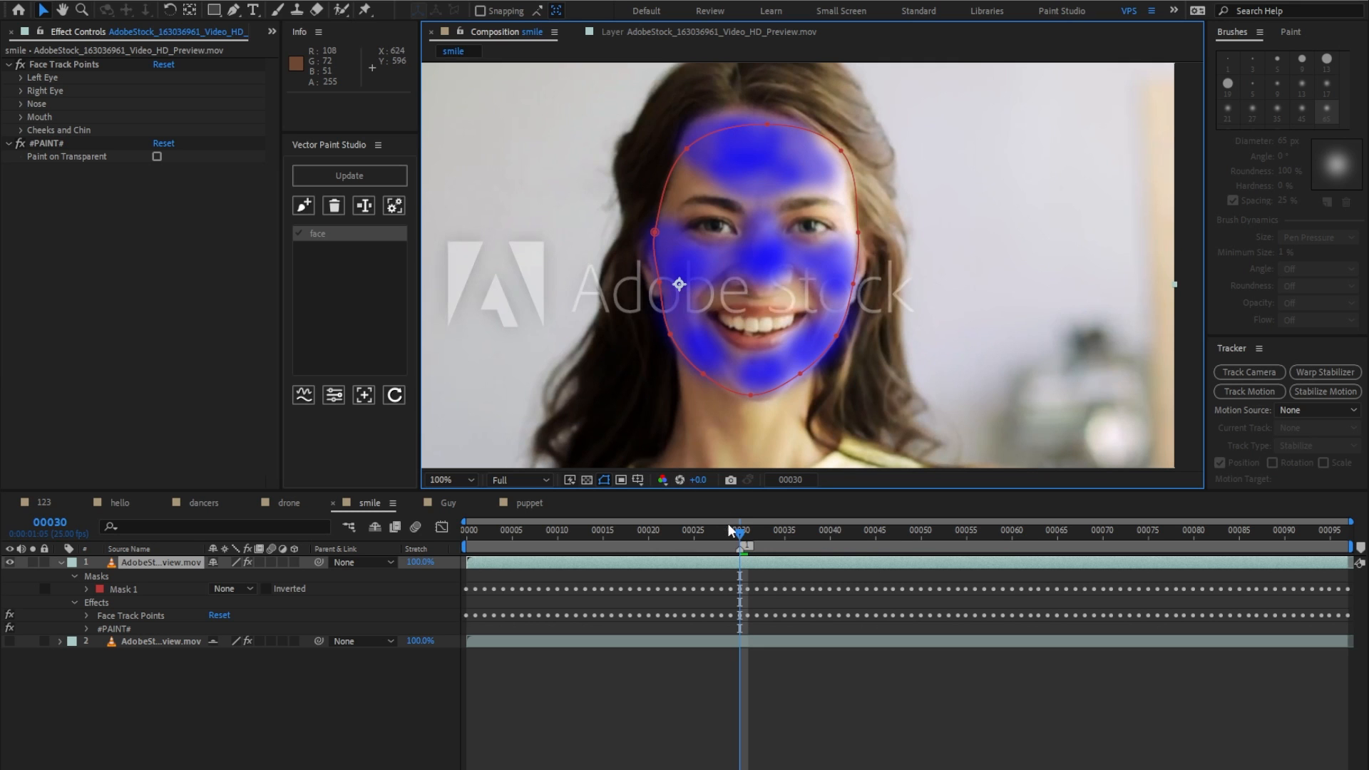
{"action": "left_click_drag", "start_coordinate": [735, 533], "coordinate": [740, 561]}
{"action": "left_click", "coordinate": [55, 1]}
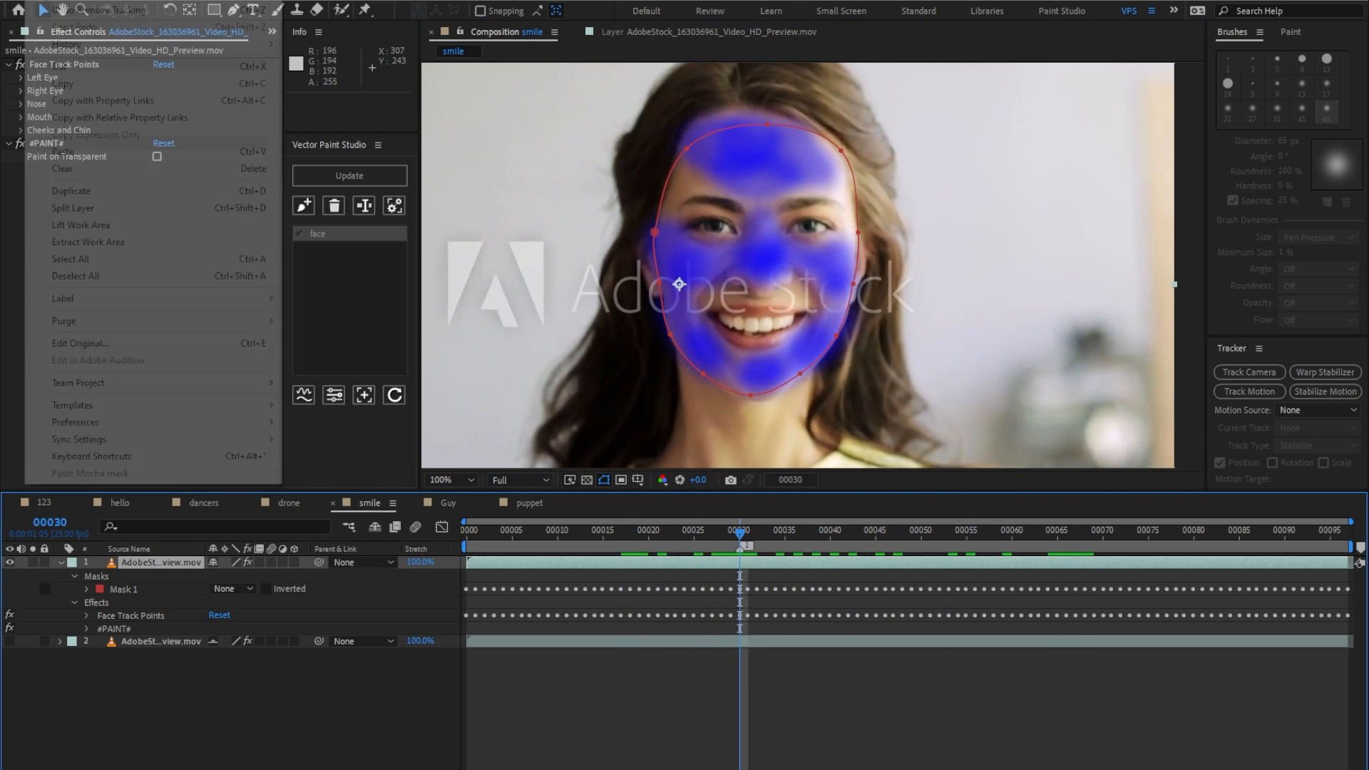
{"action": "left_click", "coordinate": [58, 10]}
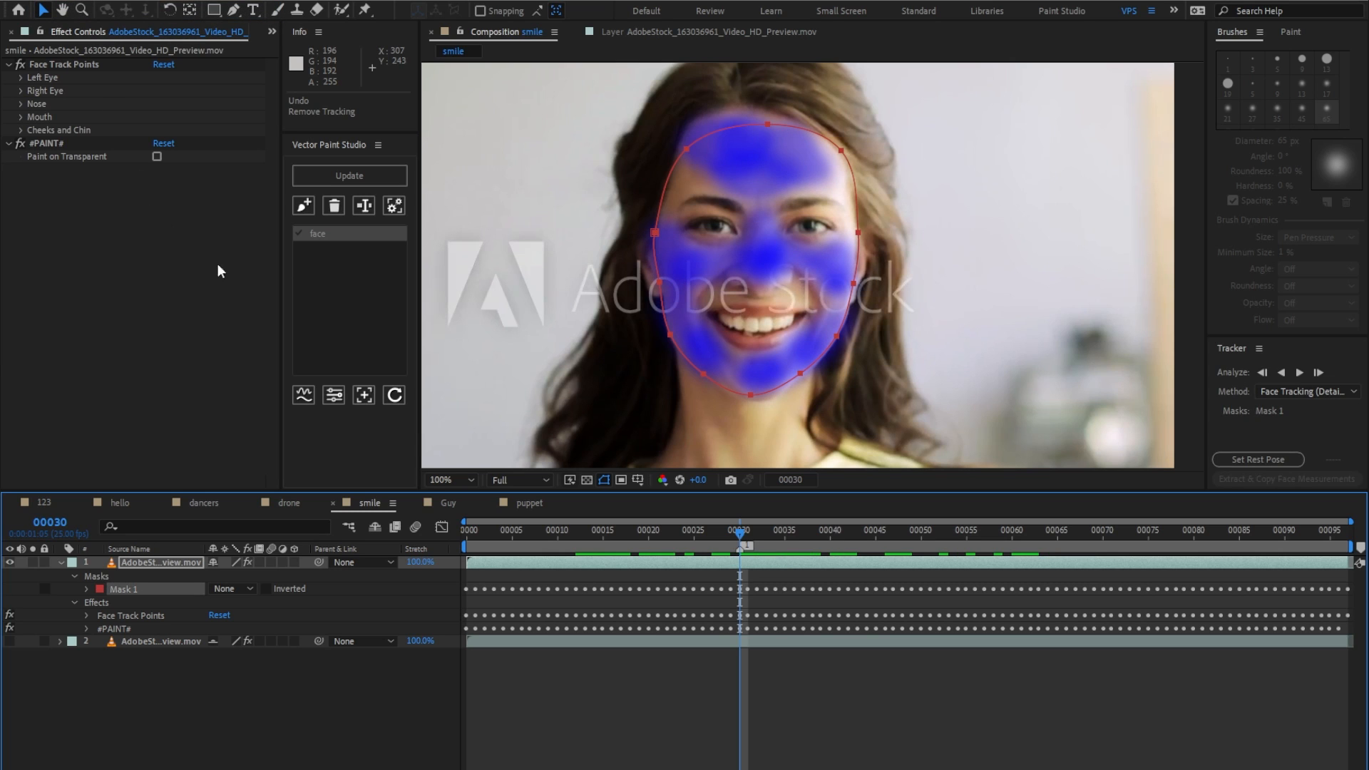
Edit the face group and randomize its stroke colors several times to get a multicolored face paint.
{"action": "left_click", "coordinate": [333, 395]}
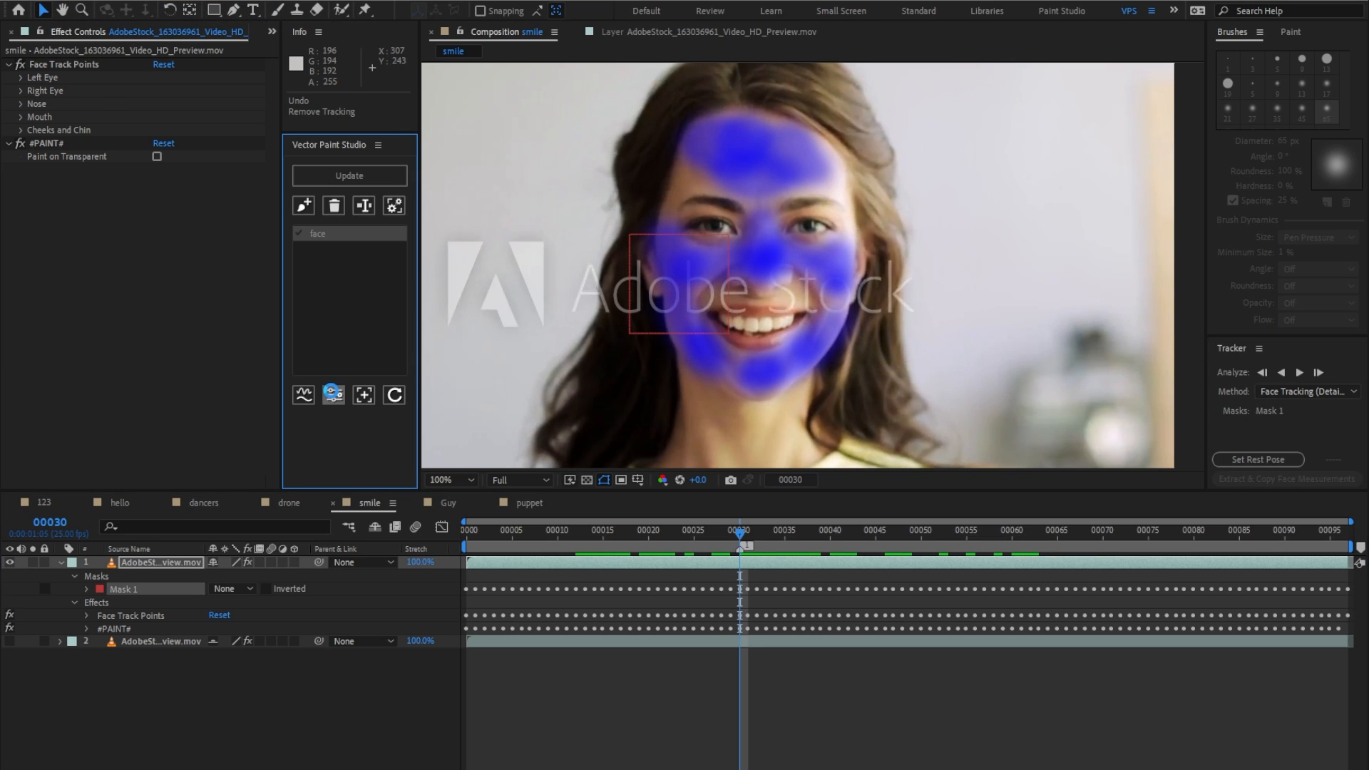
{"action": "left_click", "coordinate": [179, 412]}
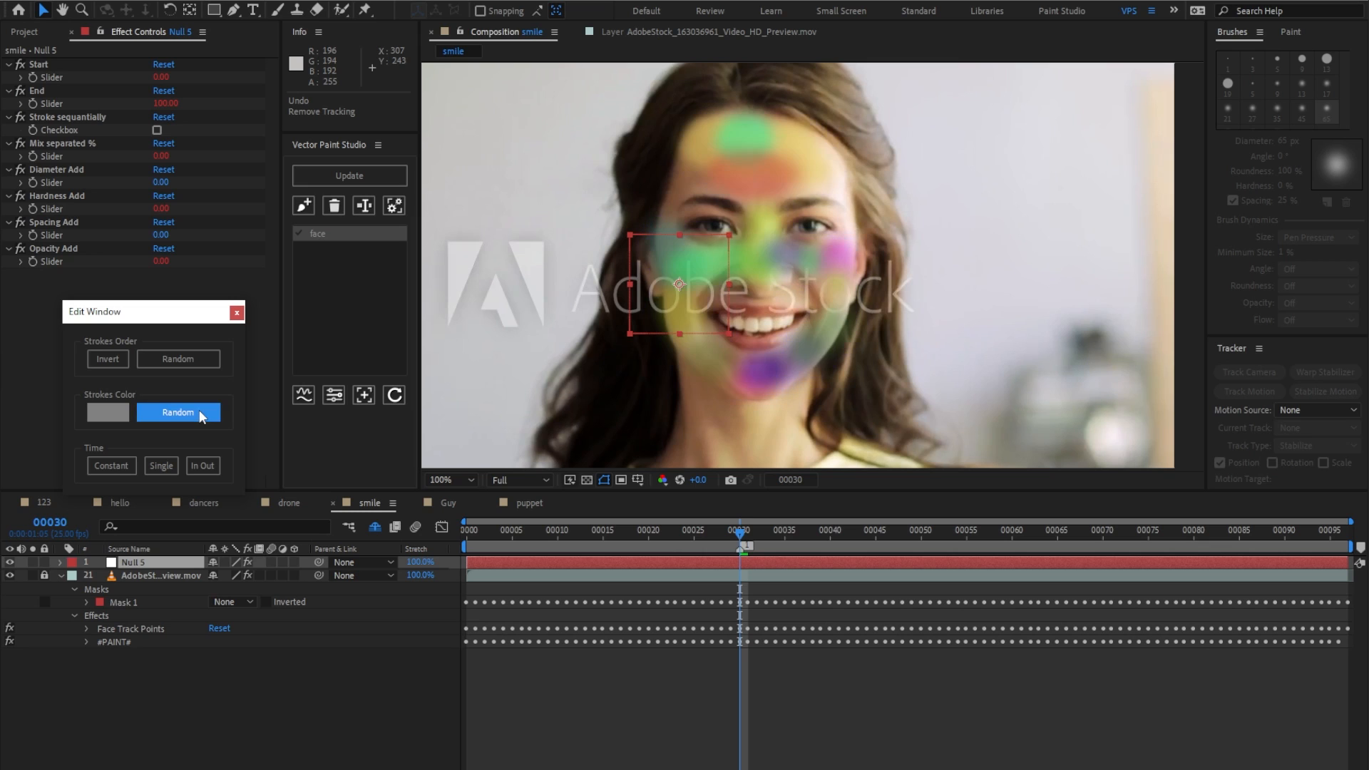
{"action": "left_click", "coordinate": [178, 412]}
{"action": "left_click", "coordinate": [199, 409]}
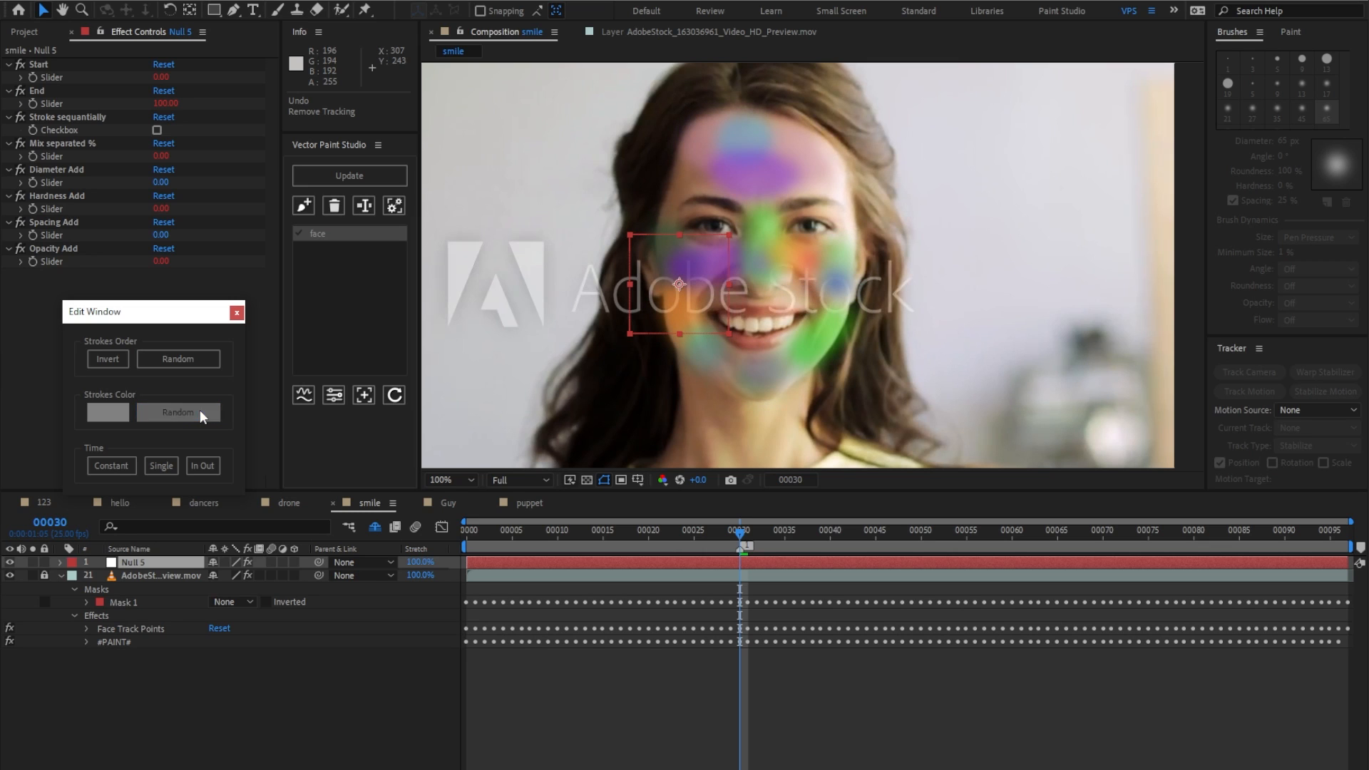
{"action": "left_click", "coordinate": [203, 413]}
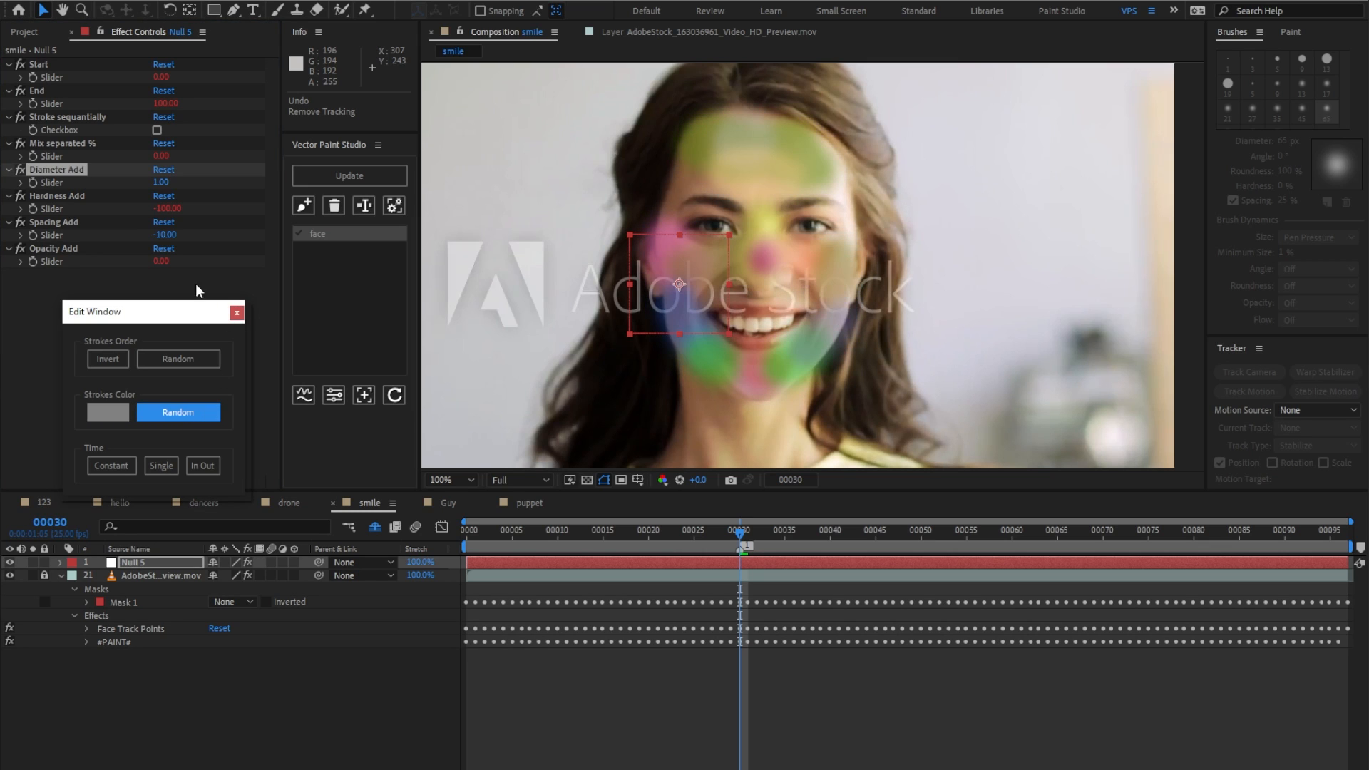
Set the face group's Opacity Add to -15, finish editing, and preview the painted face from frame 0.
{"action": "left_click_drag", "start_coordinate": [163, 263], "coordinate": [152, 264]}
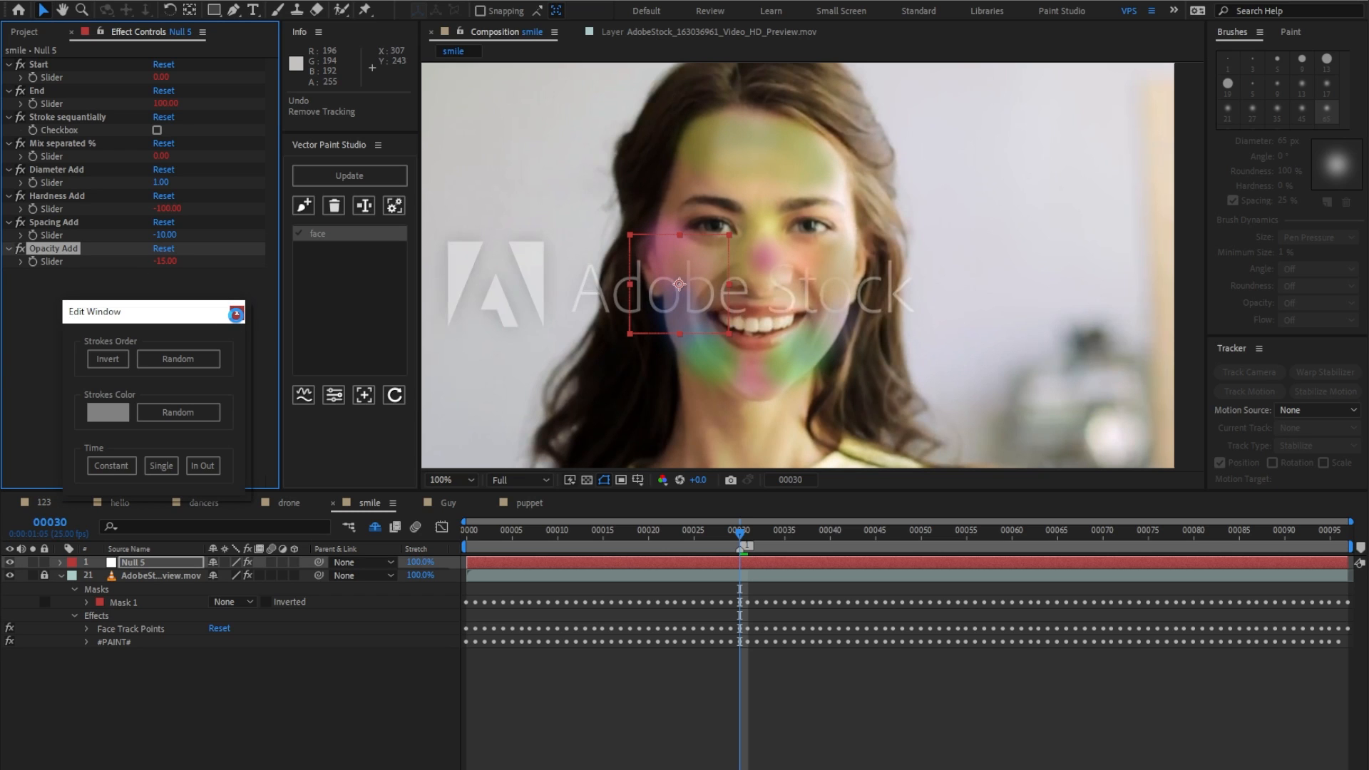
{"action": "left_click", "coordinate": [235, 314]}
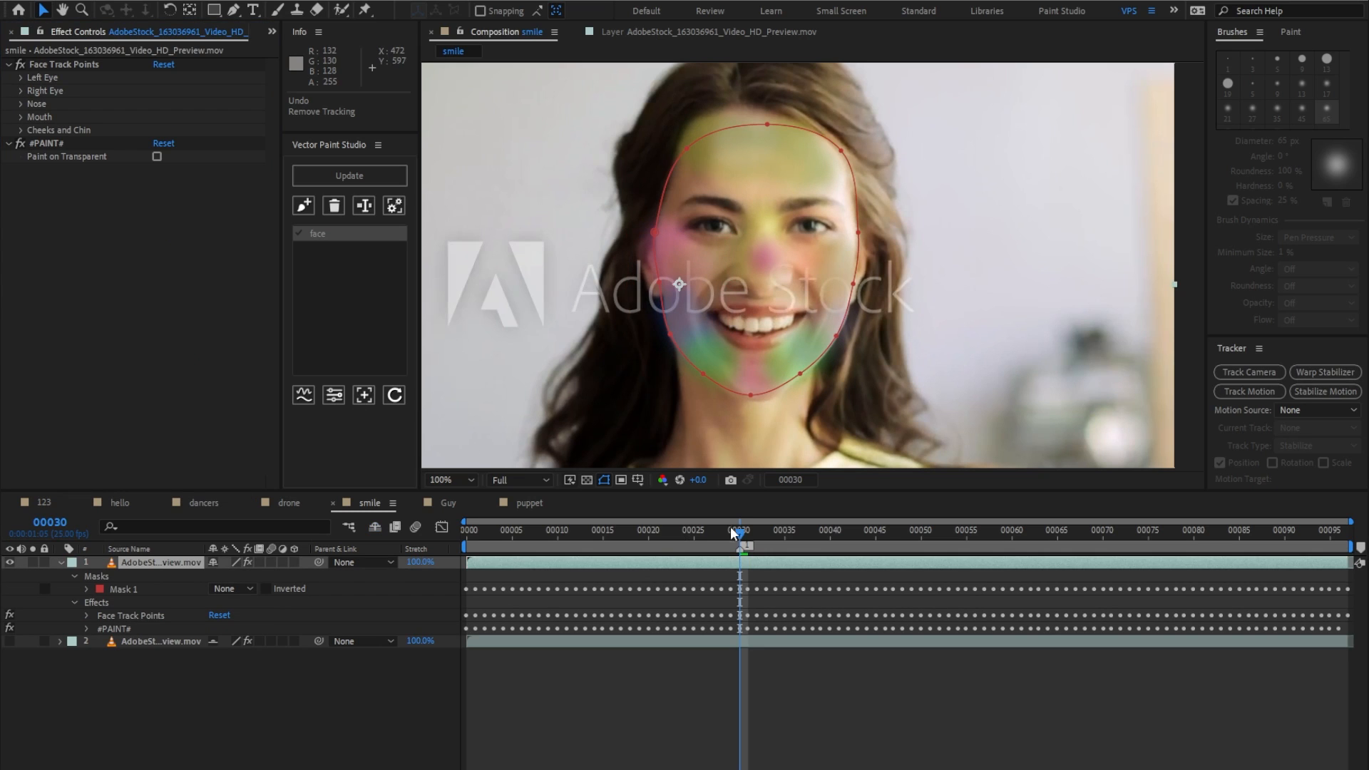
{"action": "left_click_drag", "start_coordinate": [732, 529], "coordinate": [463, 539]}
{"action": "key", "text": "space"}
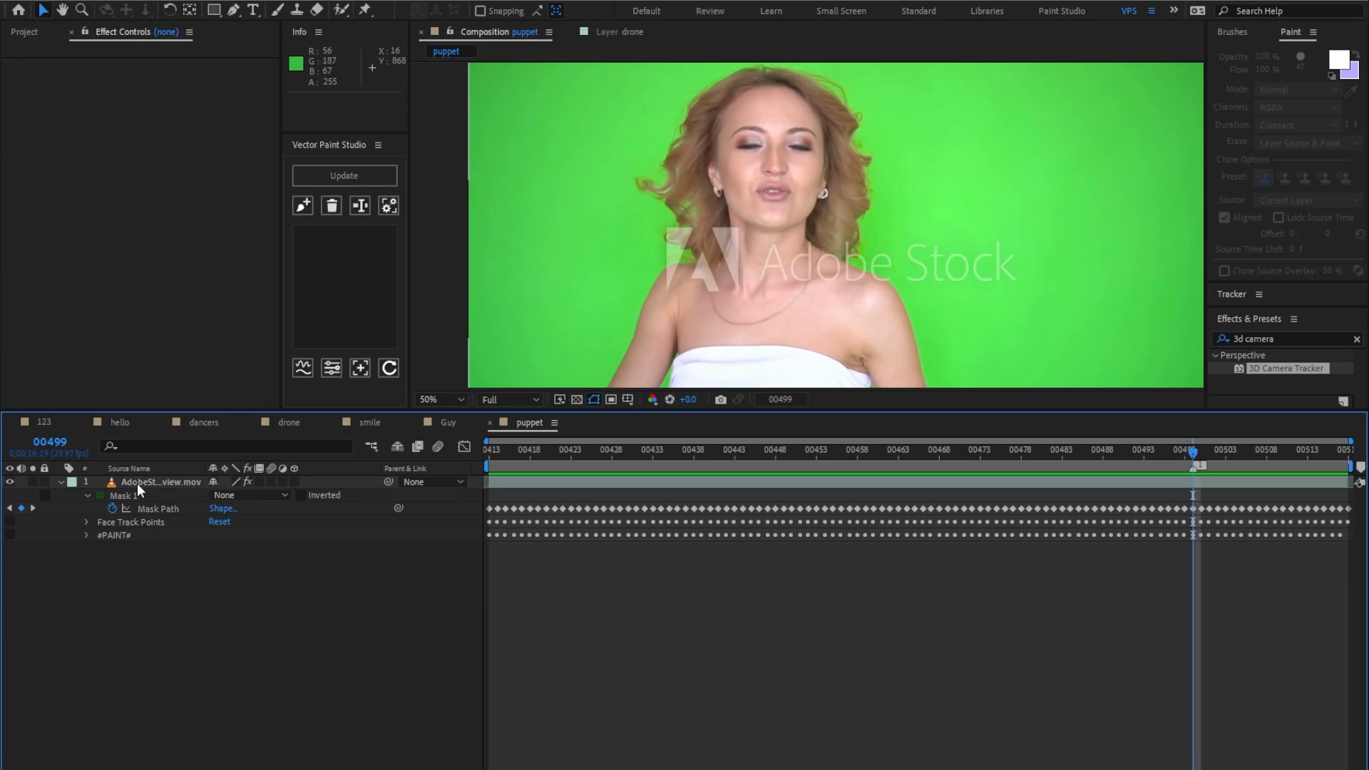
In the puppet composition, examine the footage layer's Face Track Points between frames 499 and 428.
{"action": "left_click", "coordinate": [137, 482]}
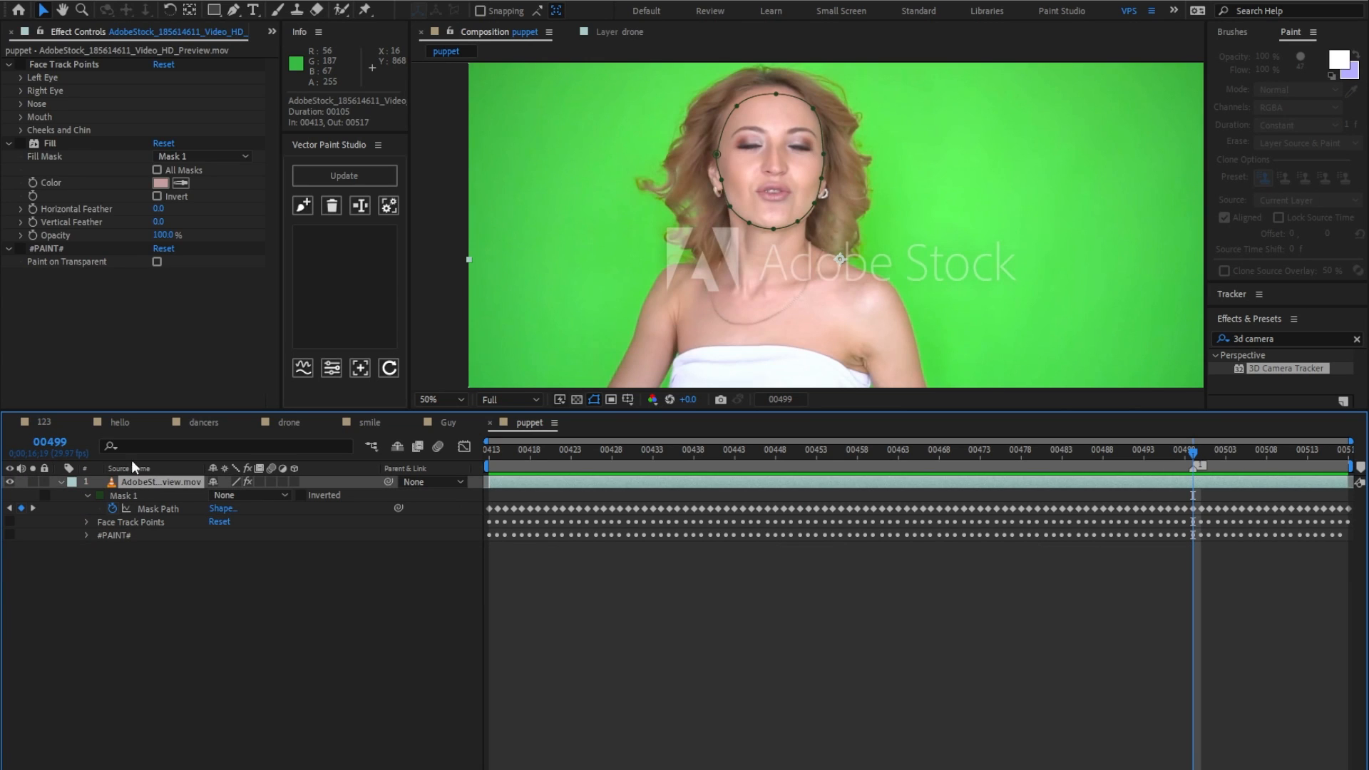
{"action": "left_click", "coordinate": [83, 63]}
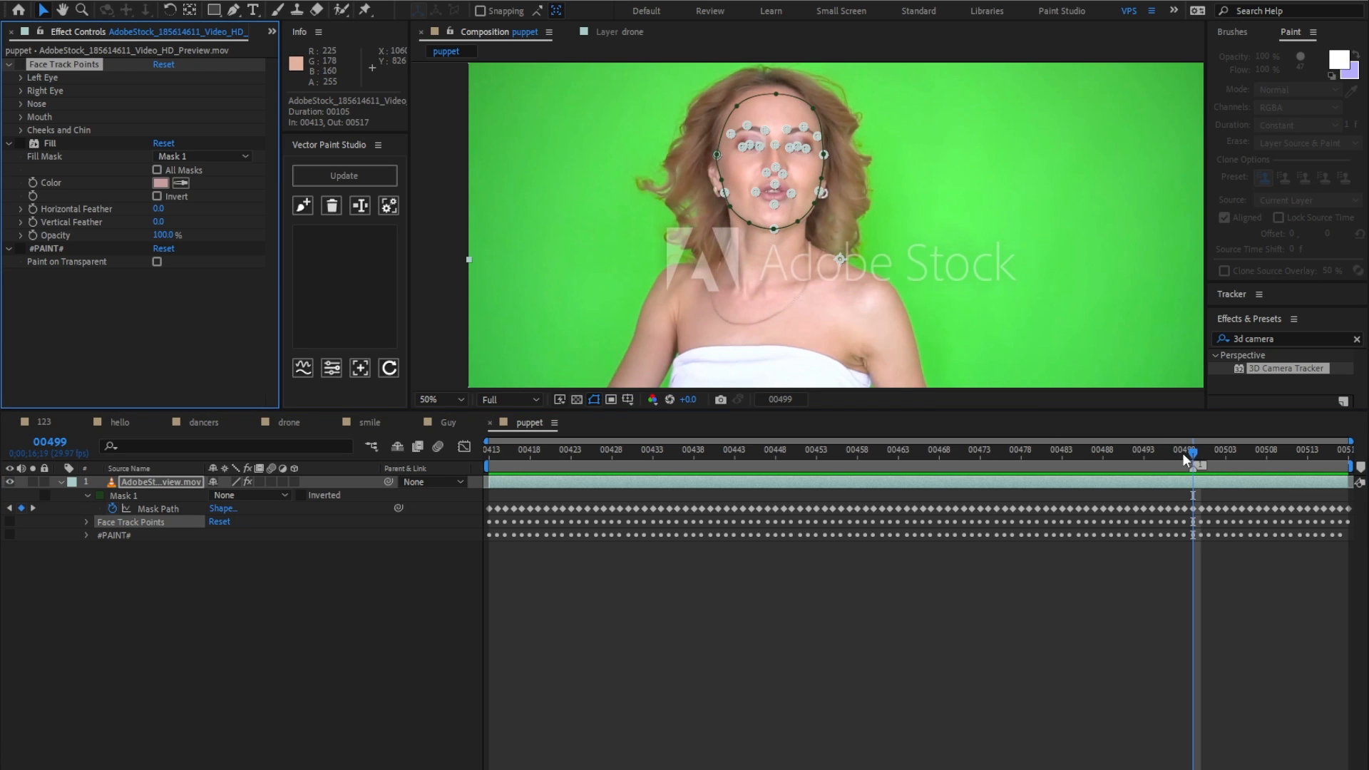
{"action": "left_click_drag", "start_coordinate": [1182, 452], "coordinate": [612, 482]}
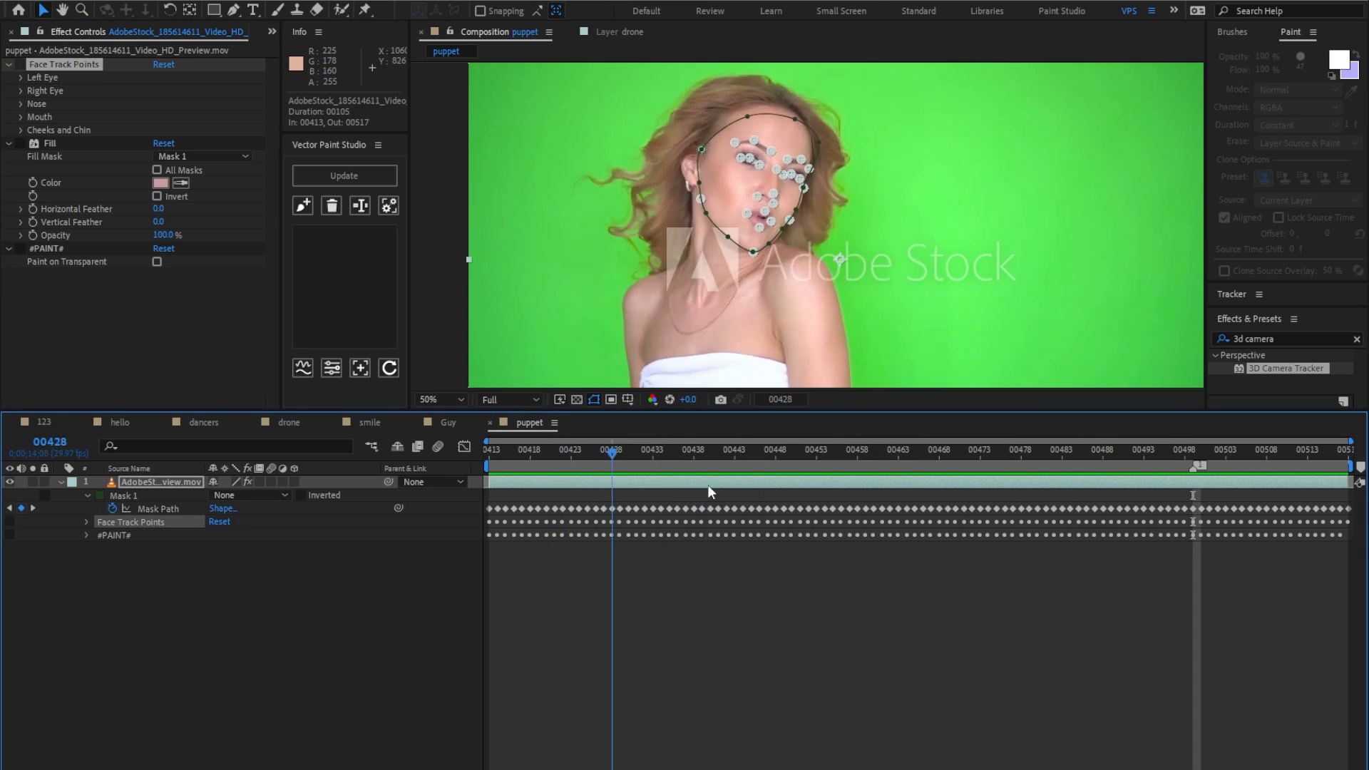
{"action": "left_click_drag", "start_coordinate": [707, 485], "coordinate": [1164, 498]}
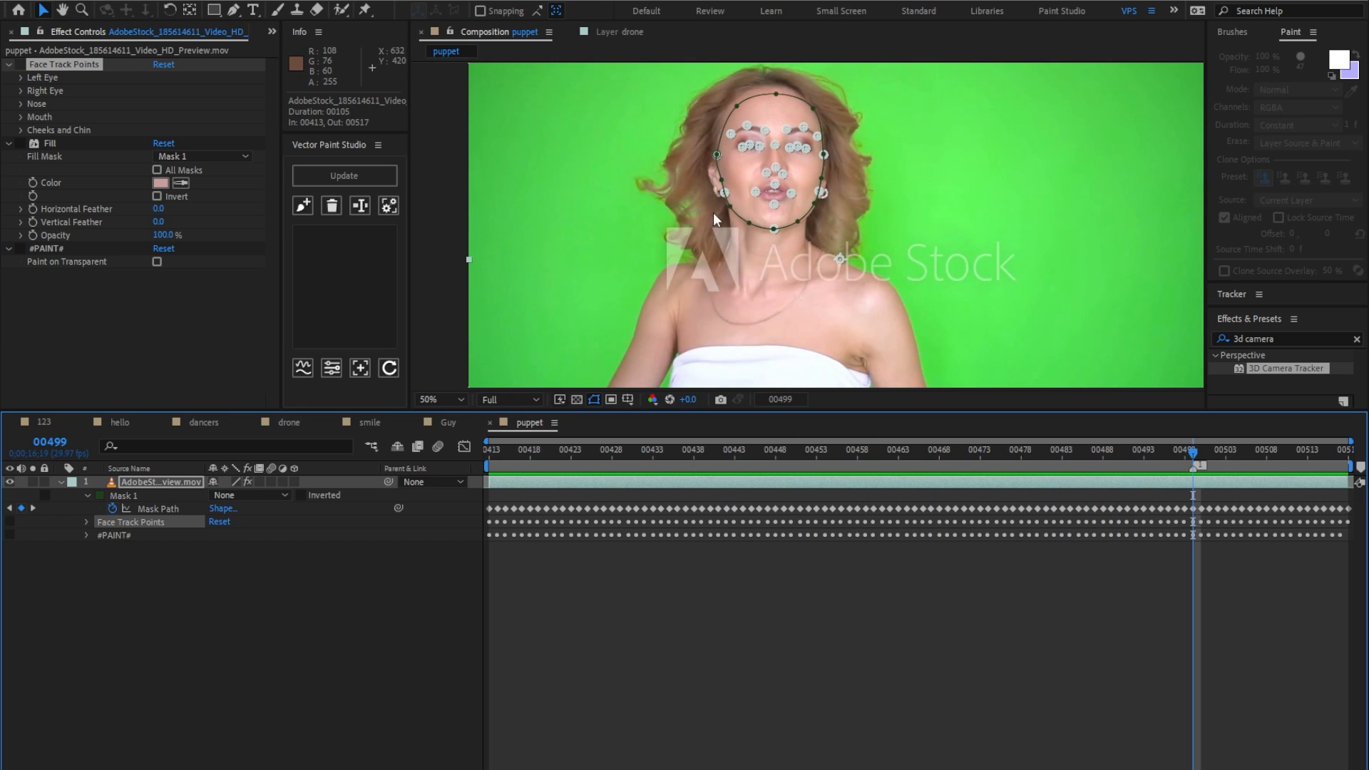
Enable the #PAINT# effect on the puppet footage and check the painted eyes and lips across frames.
{"action": "left_click", "coordinate": [19, 248]}
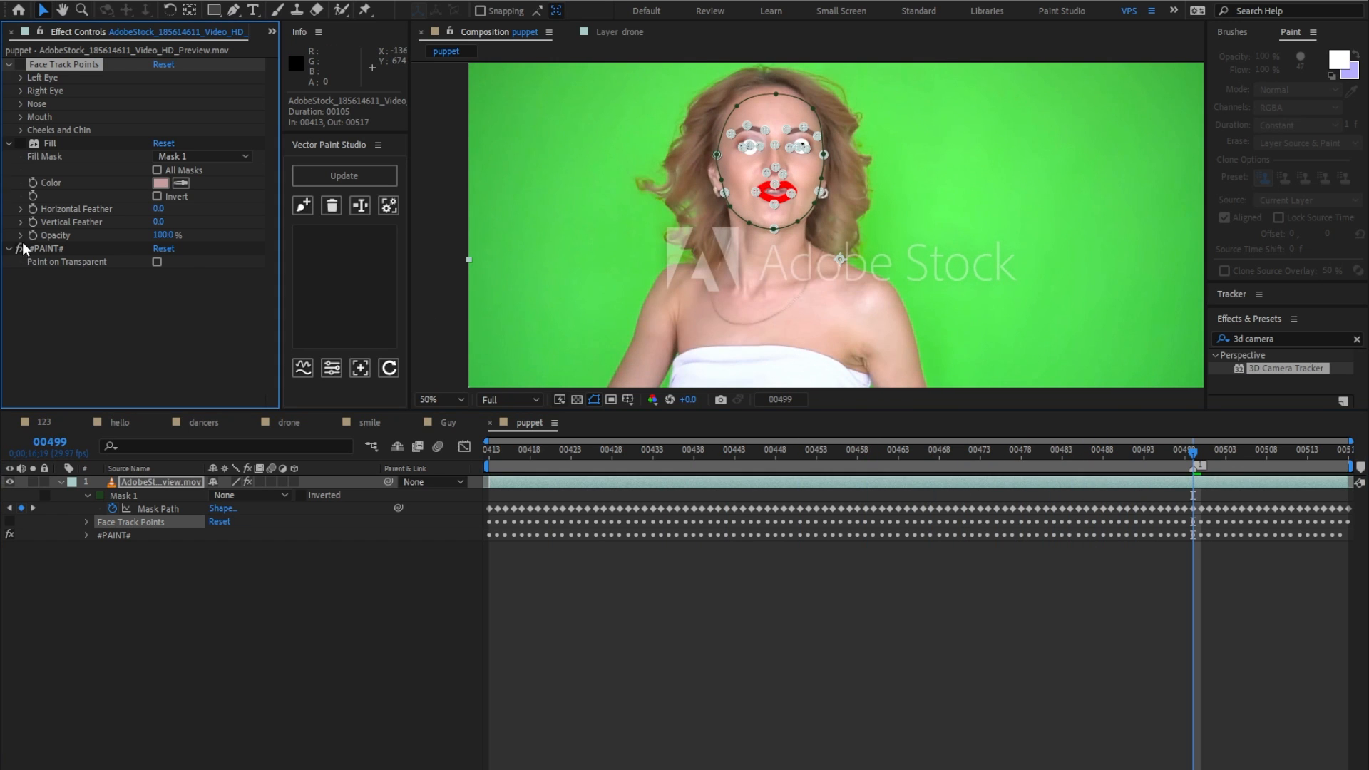
{"action": "left_click", "coordinate": [49, 247]}
{"action": "left_click", "coordinate": [1268, 452]}
{"action": "left_click_drag", "start_coordinate": [1280, 457], "coordinate": [1193, 489]}
Enable the Fill effect on Mask 1 of the puppet footage and preview the composition from the start.
{"action": "left_click", "coordinate": [20, 144]}
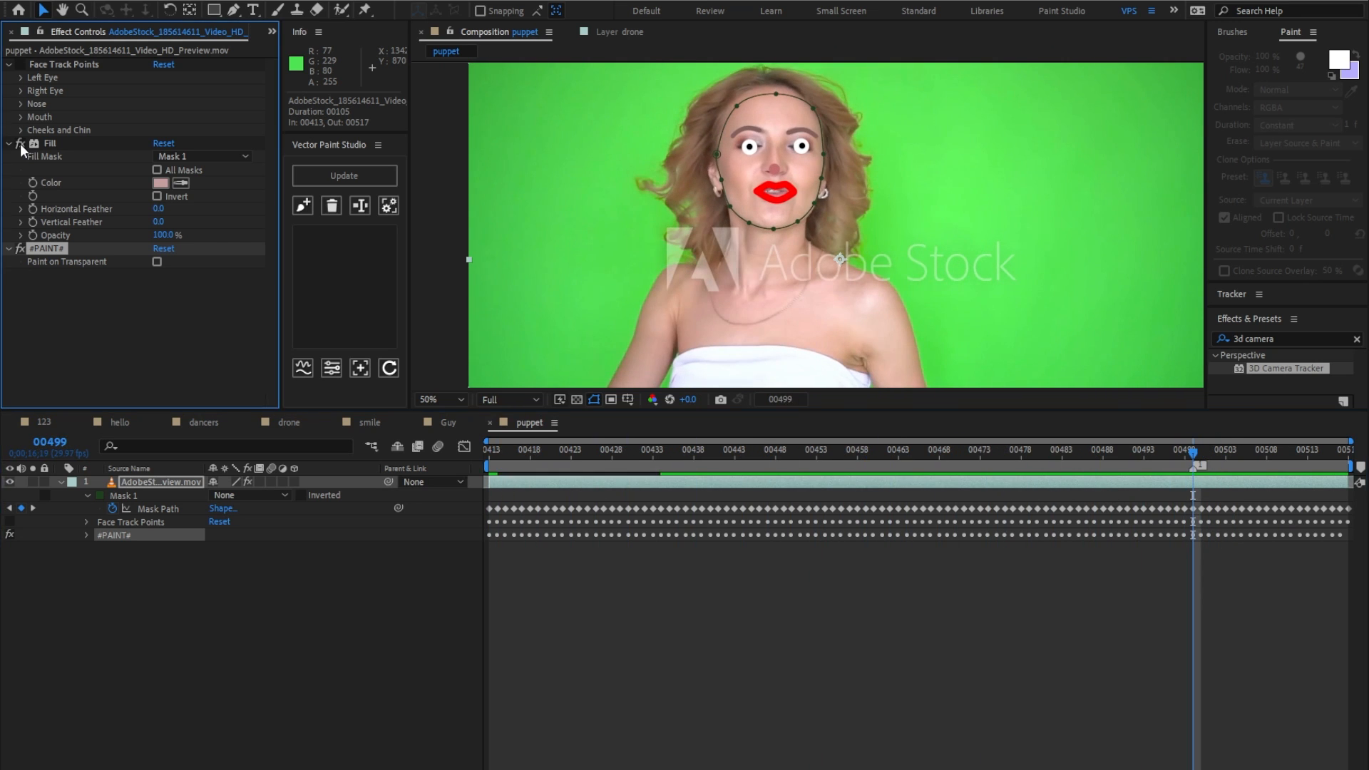
{"action": "key", "text": "Home"}
{"action": "key", "text": "space"}
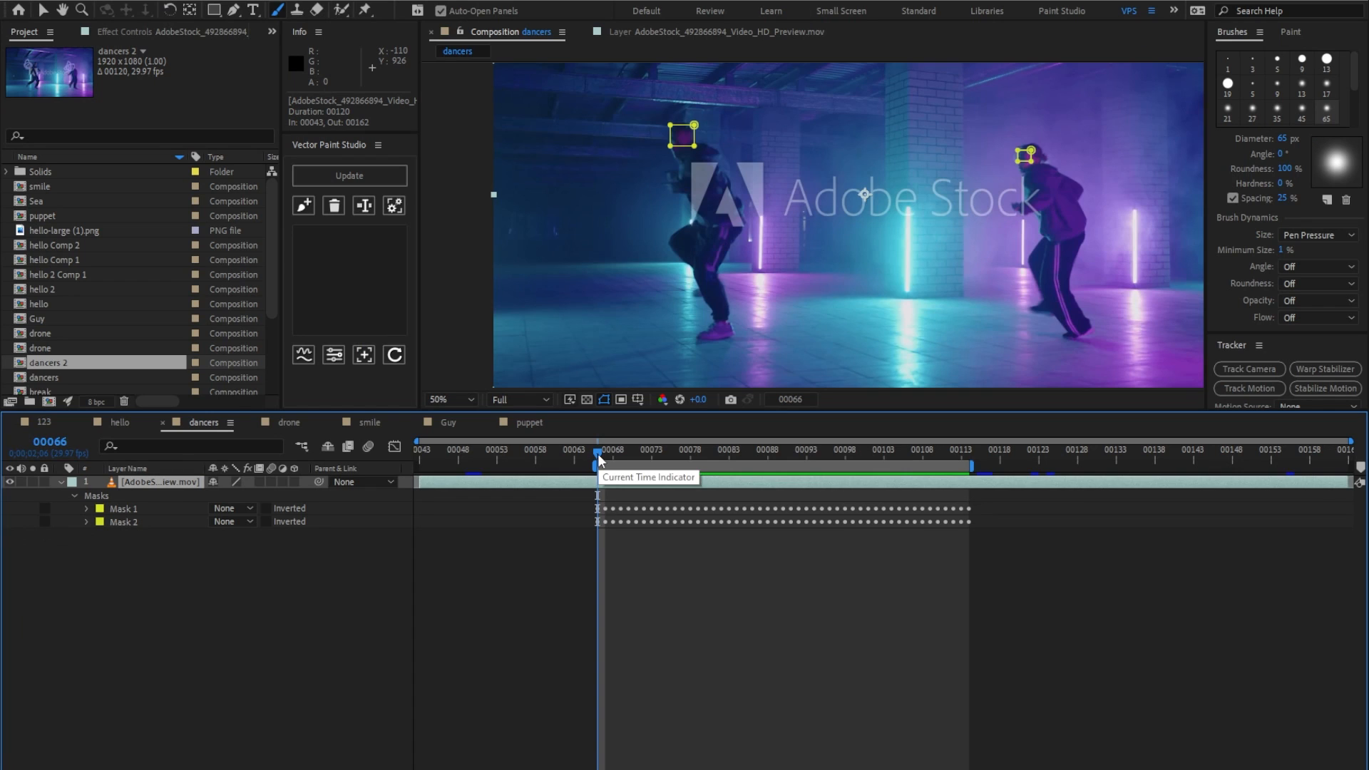
Open the dancers footage layer at frame 66 for painting and choose a 15 px hard brush with foreground colour B6ACFF.
{"action": "mouse_move", "coordinate": [597, 453]}
{"action": "left_mouse_down"}
{"action": "mouse_move", "coordinate": [968, 477]}
{"action": "mouse_move", "coordinate": [606, 491]}
{"action": "left_mouse_up"}
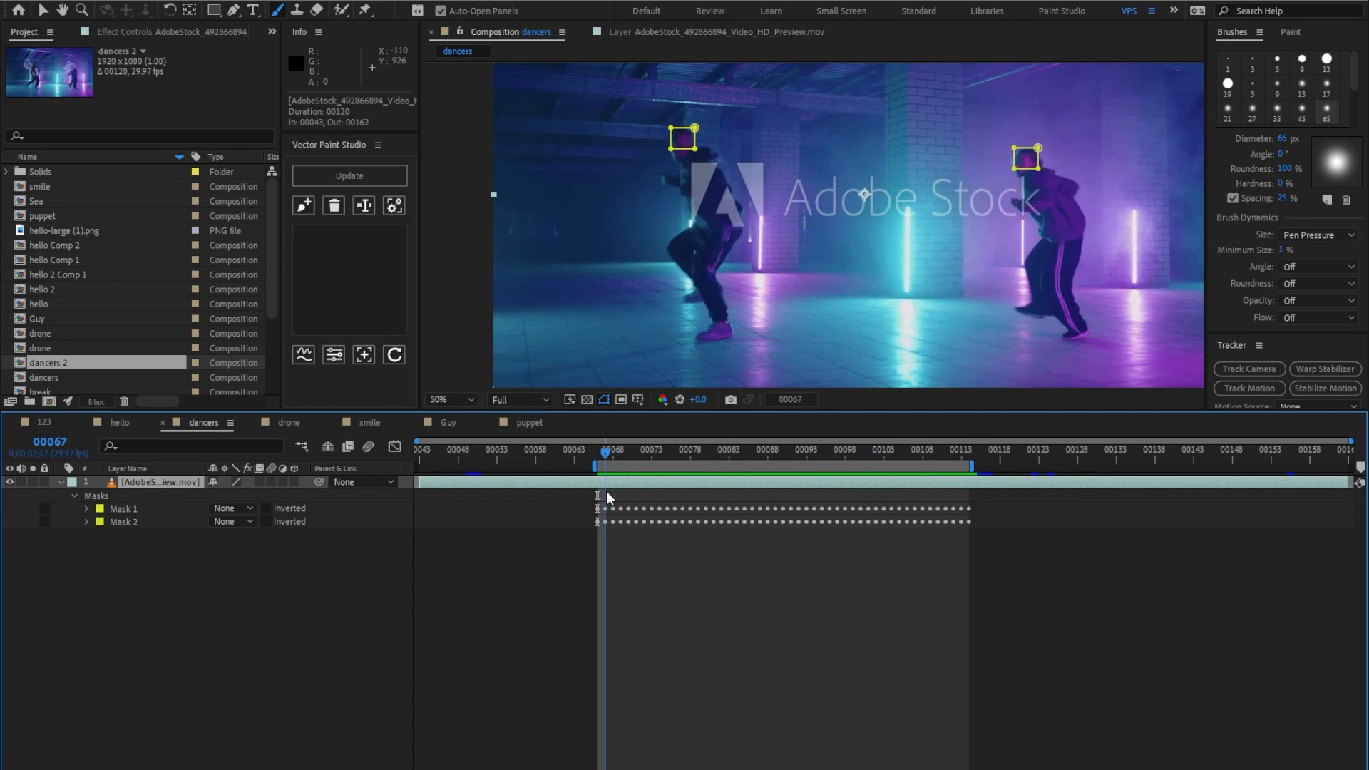
{"action": "double_click", "coordinate": [186, 482]}
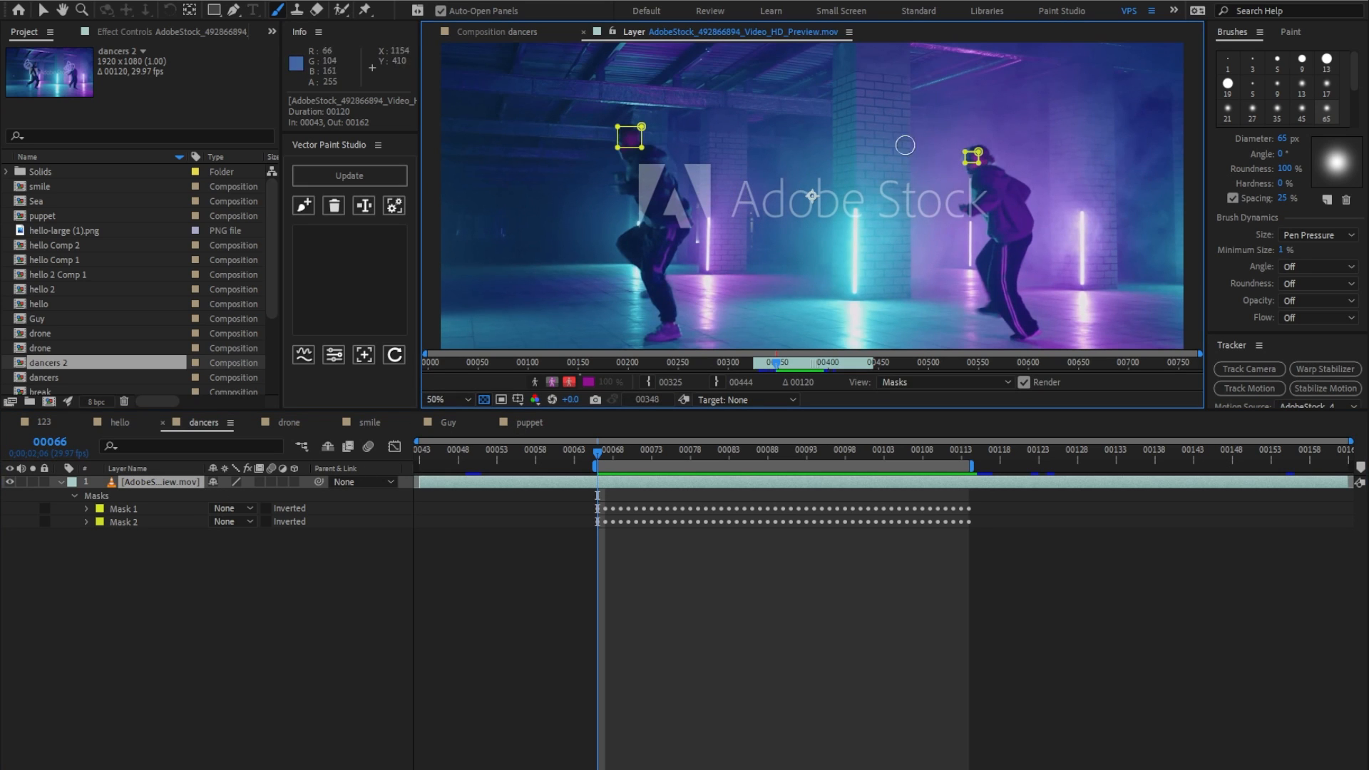
{"action": "left_click", "coordinate": [1302, 63]}
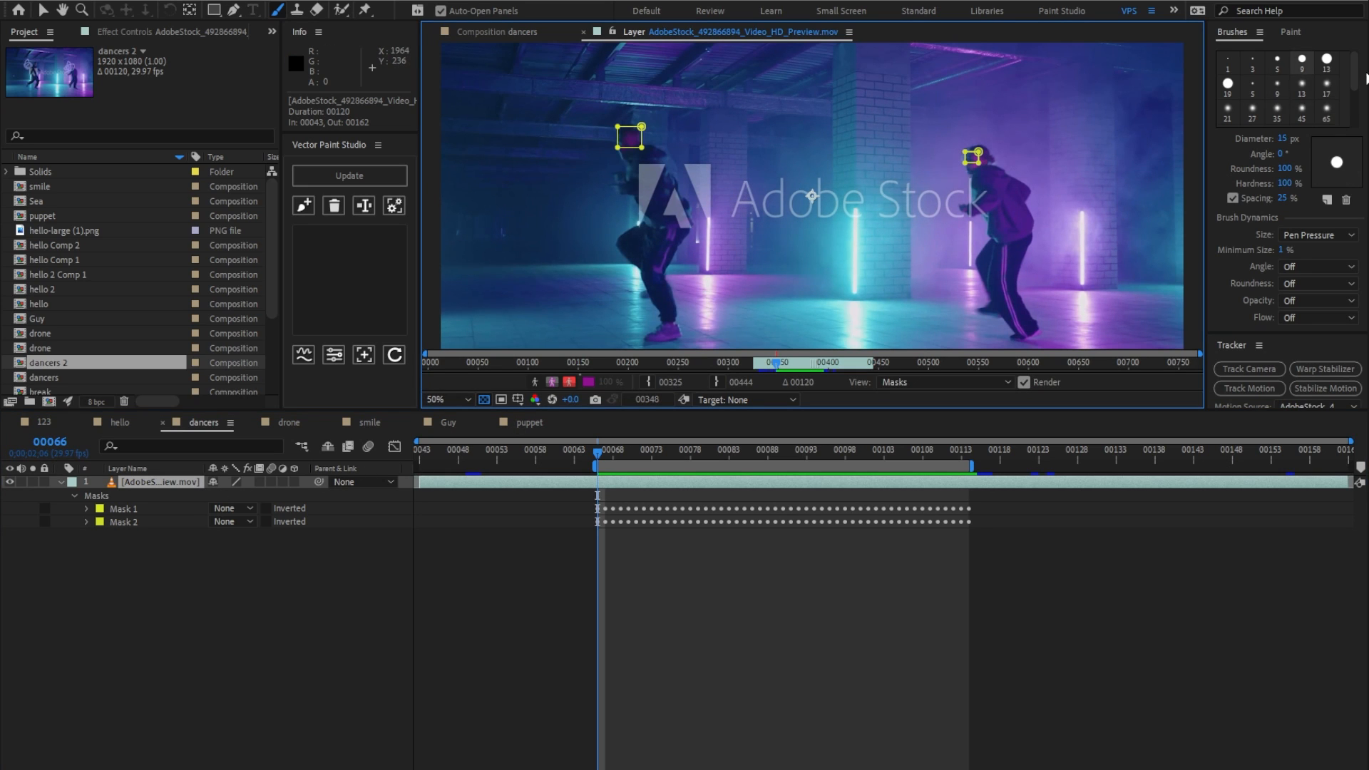
{"action": "left_click", "coordinate": [1291, 32]}
{"action": "left_click", "coordinate": [1338, 62]}
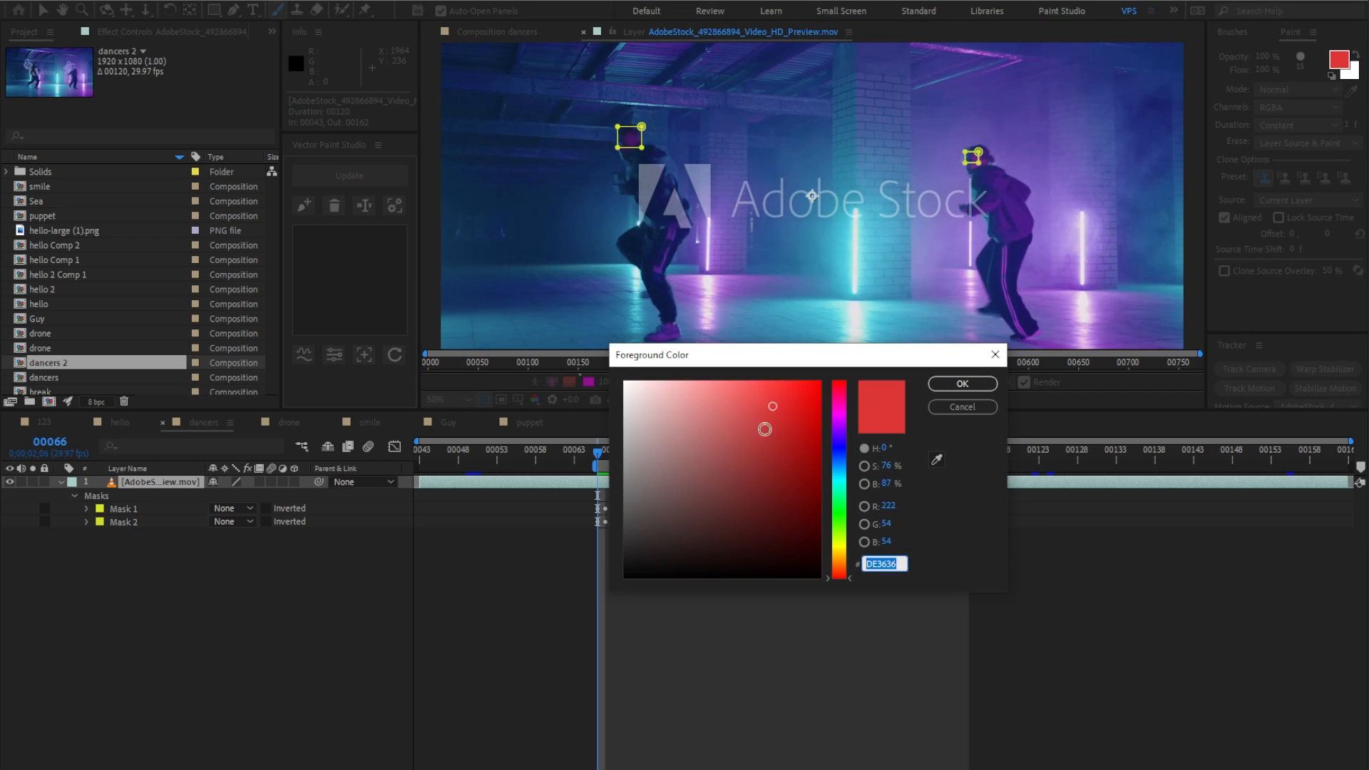
{"action": "left_click_drag", "start_coordinate": [841, 454], "coordinate": [840, 443]}
{"action": "left_click", "coordinate": [686, 382]}
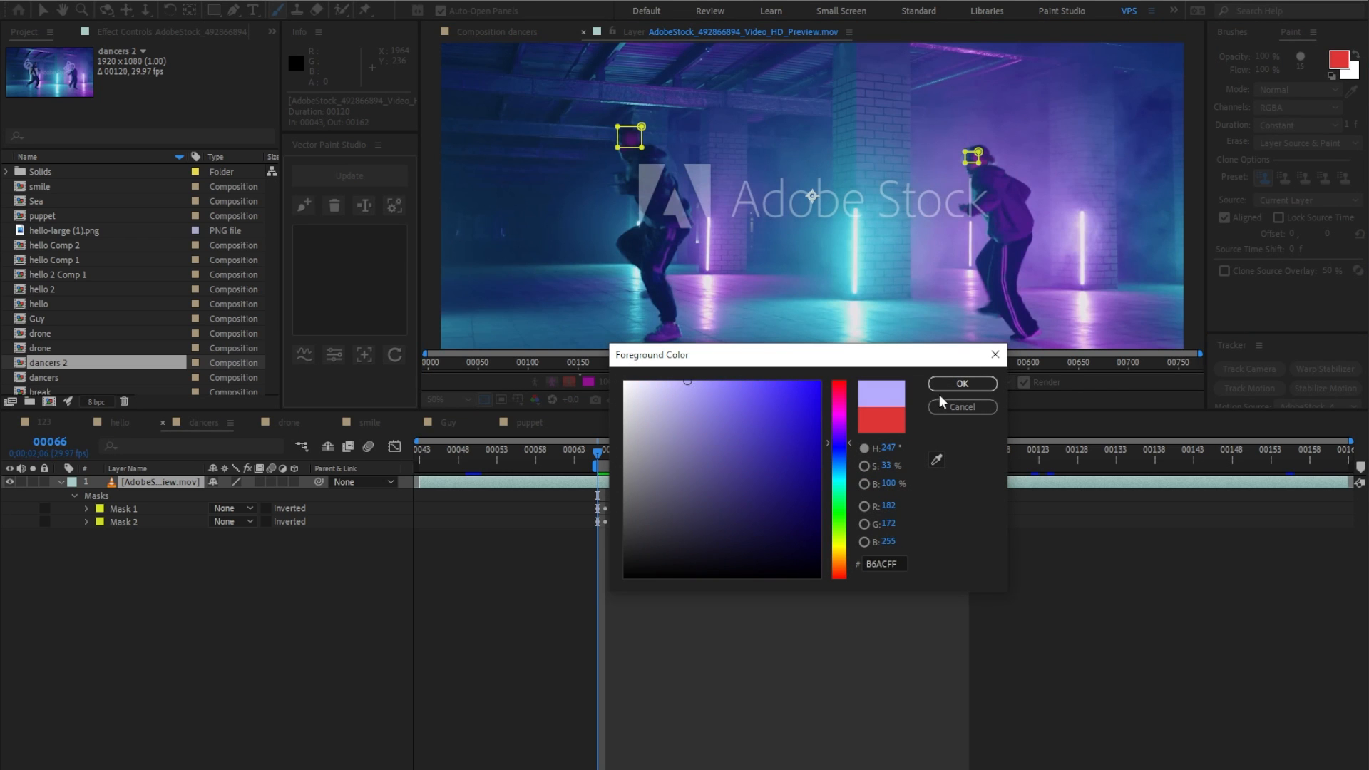
{"action": "left_click", "coordinate": [956, 383]}
Paint a looping scribble around each dancer's head and group the two brush strokes as "lights".
{"action": "mouse_move", "coordinate": [628, 155]}
{"action": "left_mouse_down"}
{"action": "mouse_move", "coordinate": [652, 124]}
{"action": "mouse_move", "coordinate": [623, 110]}
{"action": "mouse_move", "coordinate": [599, 187]}
{"action": "left_mouse_up"}
{"action": "mouse_move", "coordinate": [983, 158]}
{"action": "left_mouse_down"}
{"action": "mouse_move", "coordinate": [955, 173]}
{"action": "mouse_move", "coordinate": [994, 173]}
{"action": "mouse_move", "coordinate": [943, 138]}
{"action": "mouse_move", "coordinate": [1001, 158]}
{"action": "left_mouse_up"}
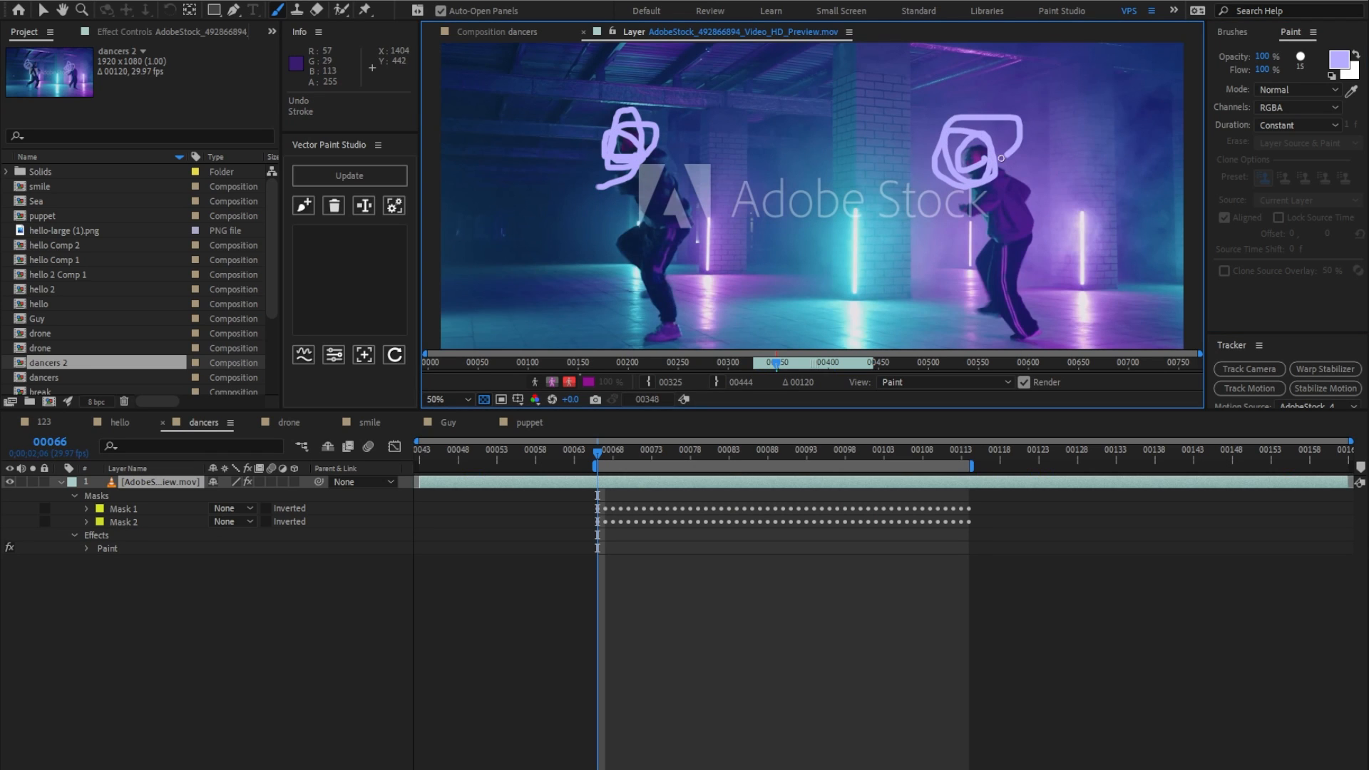
{"action": "left_click", "coordinate": [87, 549]}
{"action": "left_click", "coordinate": [139, 577]}
{"action": "left_click", "coordinate": [140, 589], "text": "shift"}
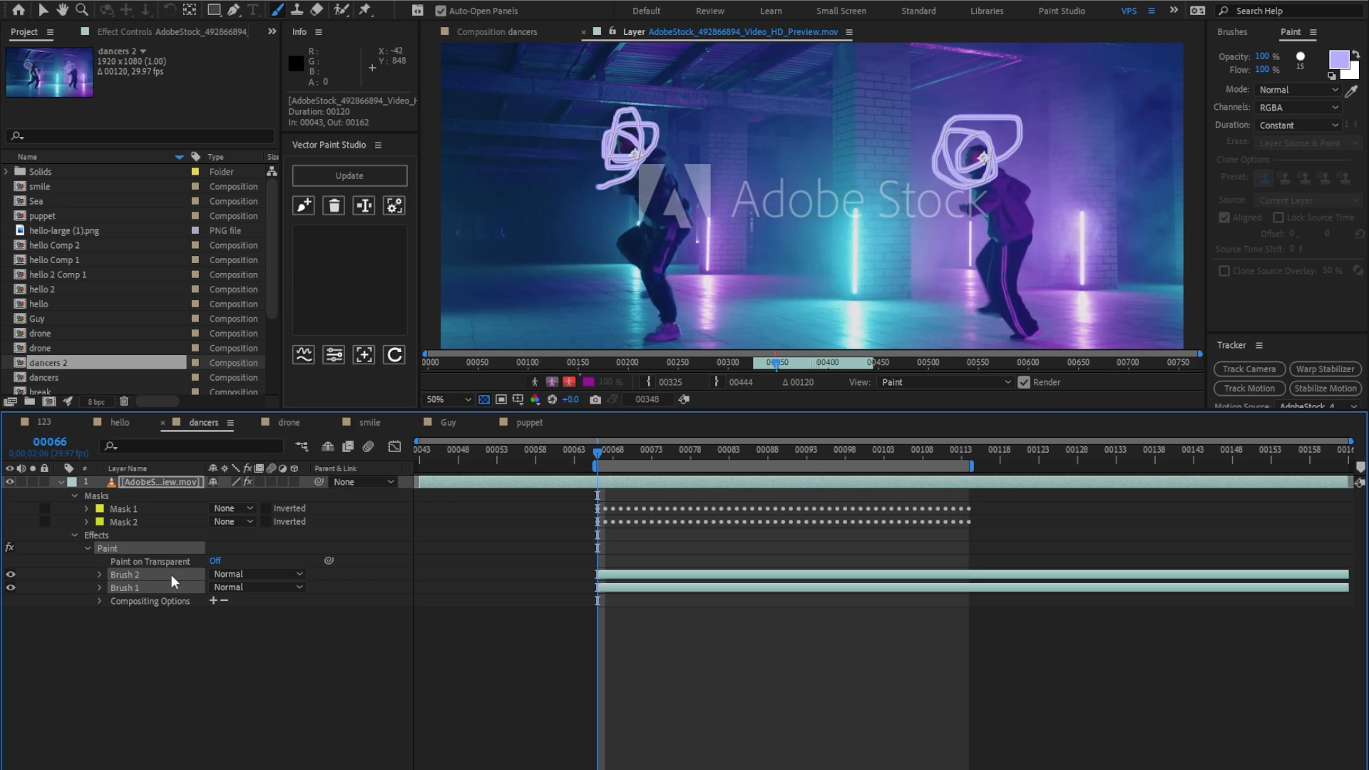
{"action": "left_click", "coordinate": [303, 206]}
{"action": "type", "text": "light"}
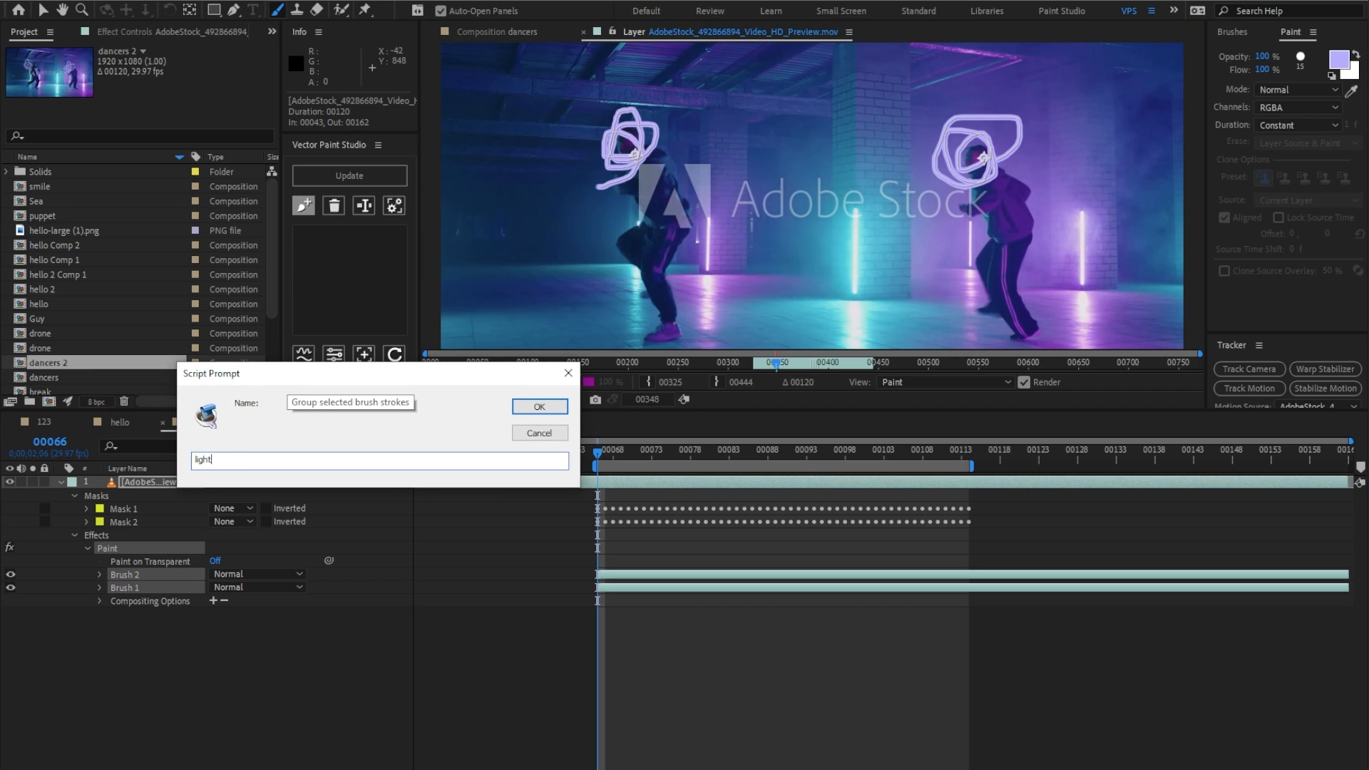
{"action": "type", "text": "s"}
{"action": "key", "text": "Return"}
Simplify the lights group's paths to one point every 8.
{"action": "left_click", "coordinate": [303, 354]}
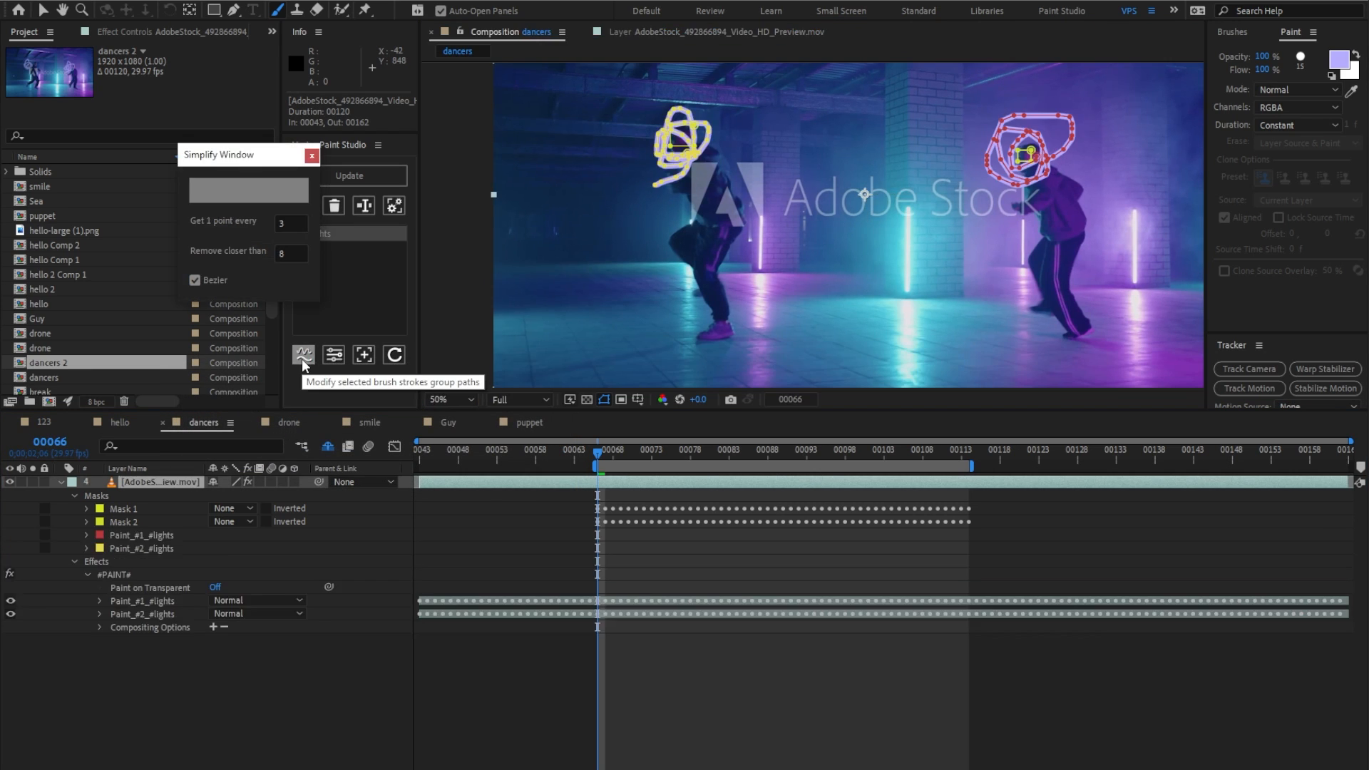
{"action": "left_click_drag", "start_coordinate": [299, 222], "coordinate": [223, 221]}
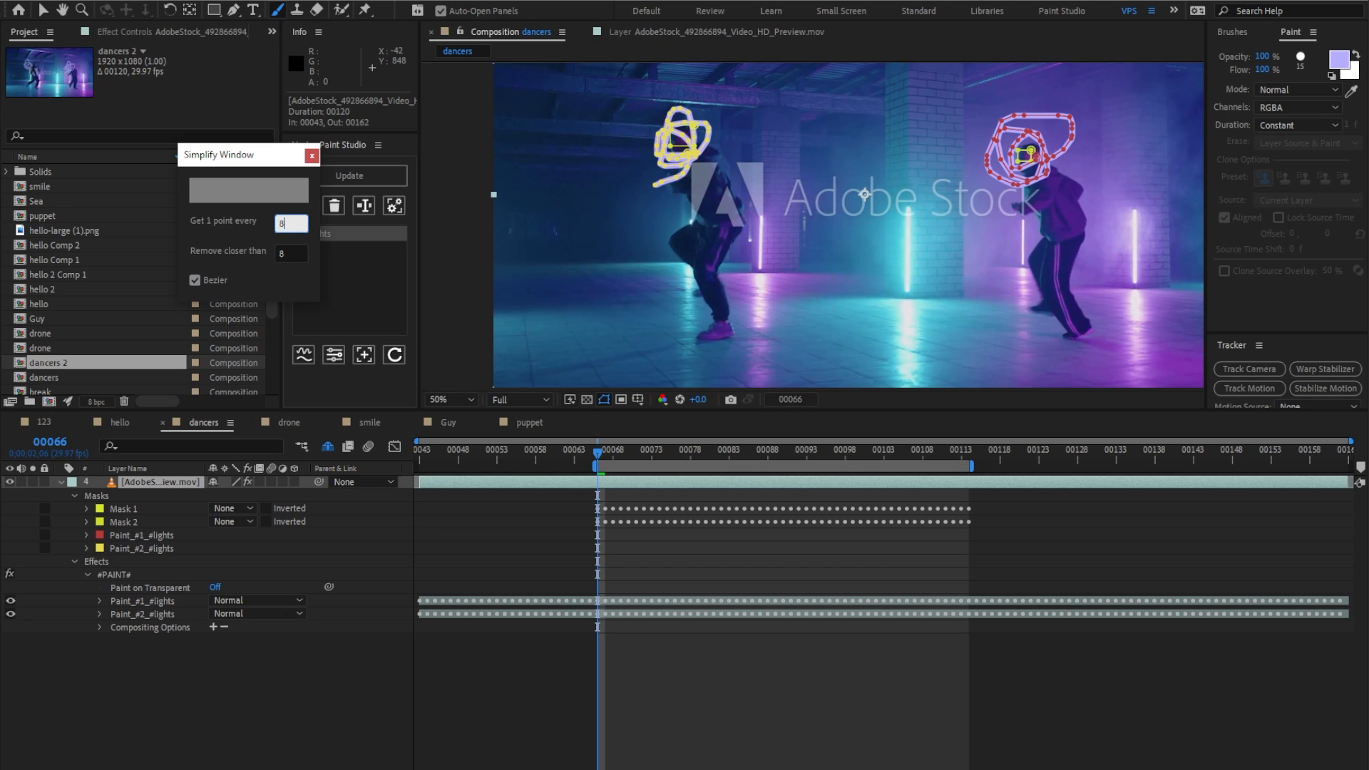
{"action": "type", "text": "8"}
{"action": "key", "text": "Return"}
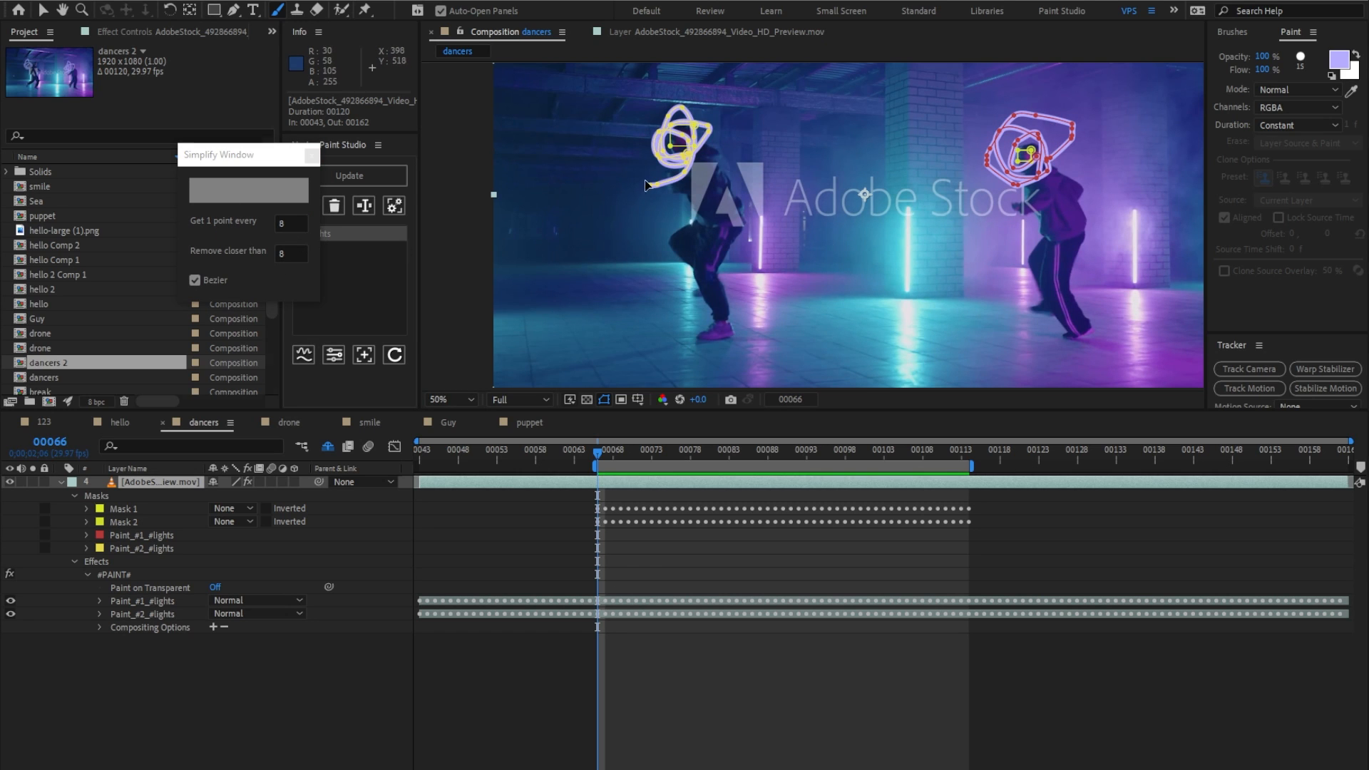
Reshape the loose end of the stroke around the left dancer's head and finish the path simplification.
{"action": "left_click", "coordinate": [646, 186]}
{"action": "left_click", "coordinate": [836, 392]}
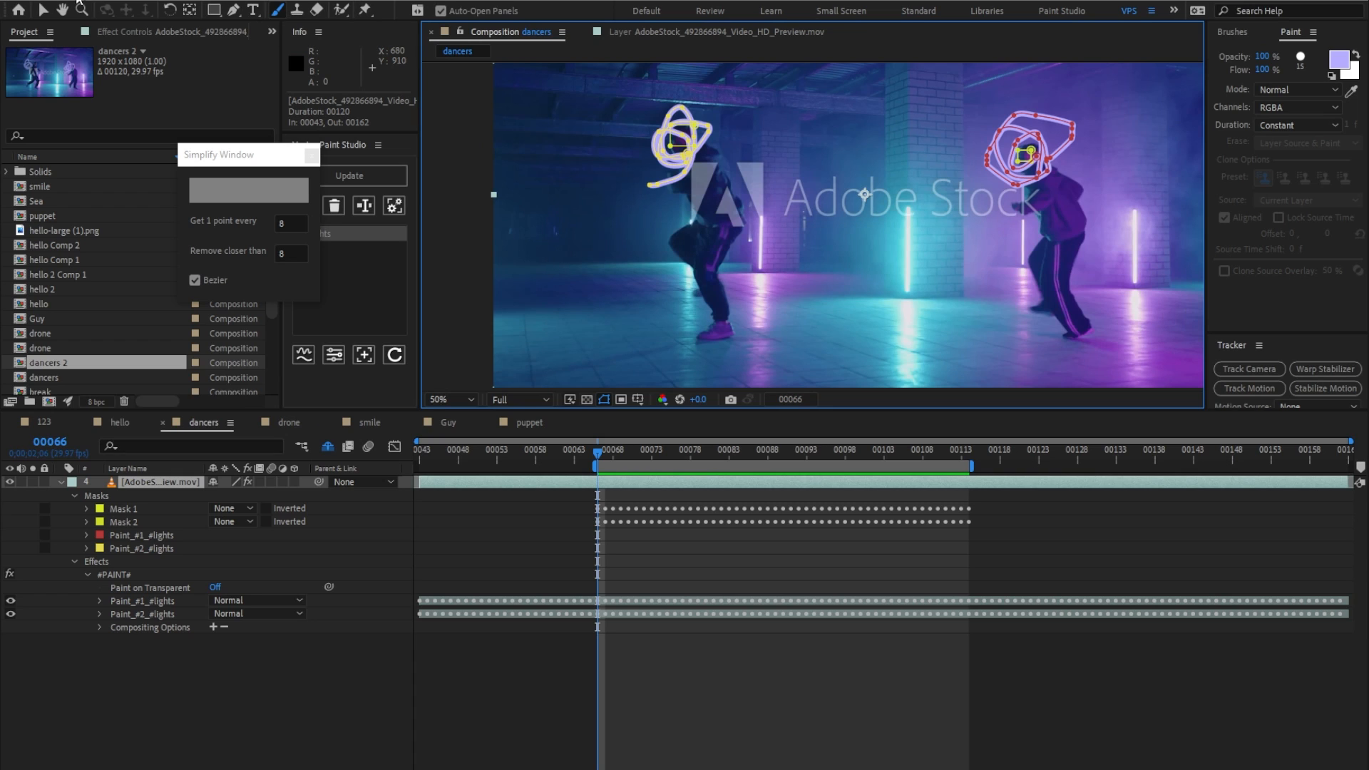
{"action": "left_click", "coordinate": [41, 10]}
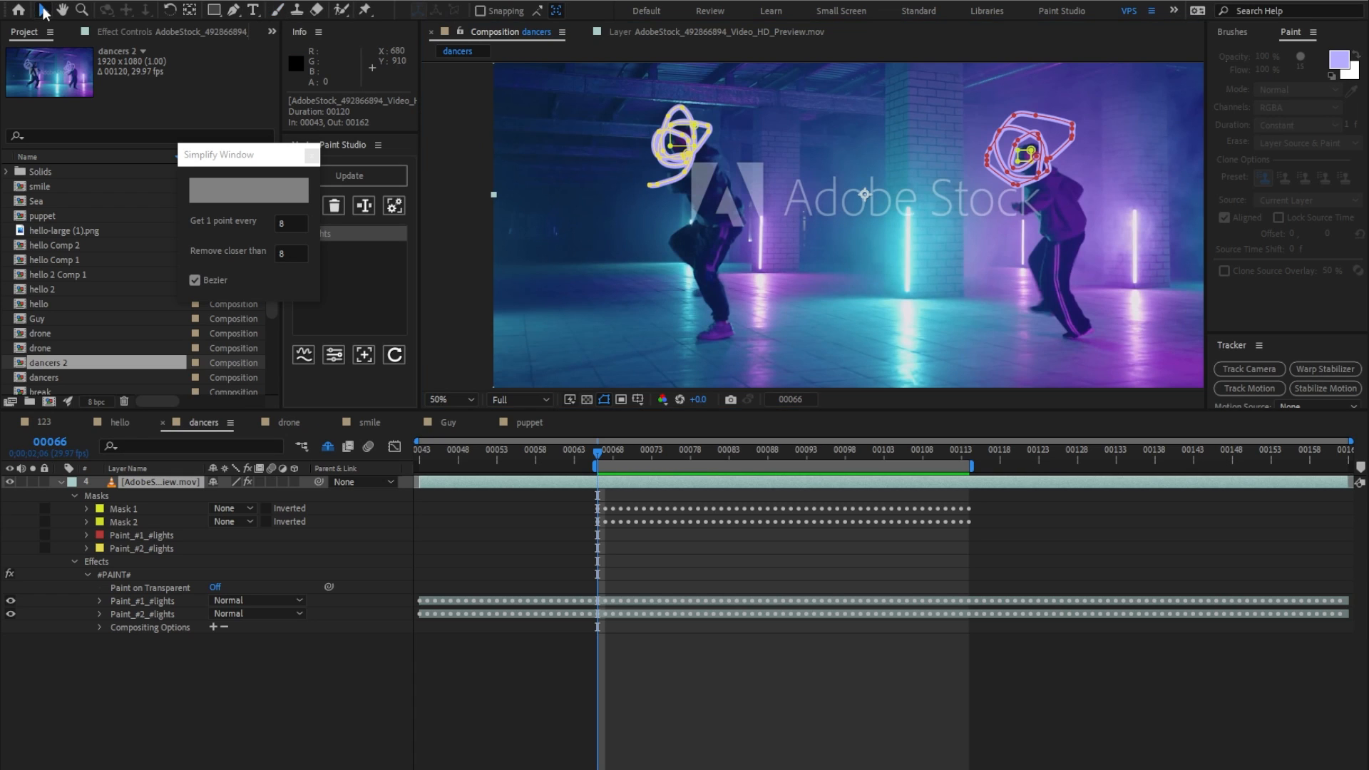
{"action": "left_click", "coordinate": [646, 189]}
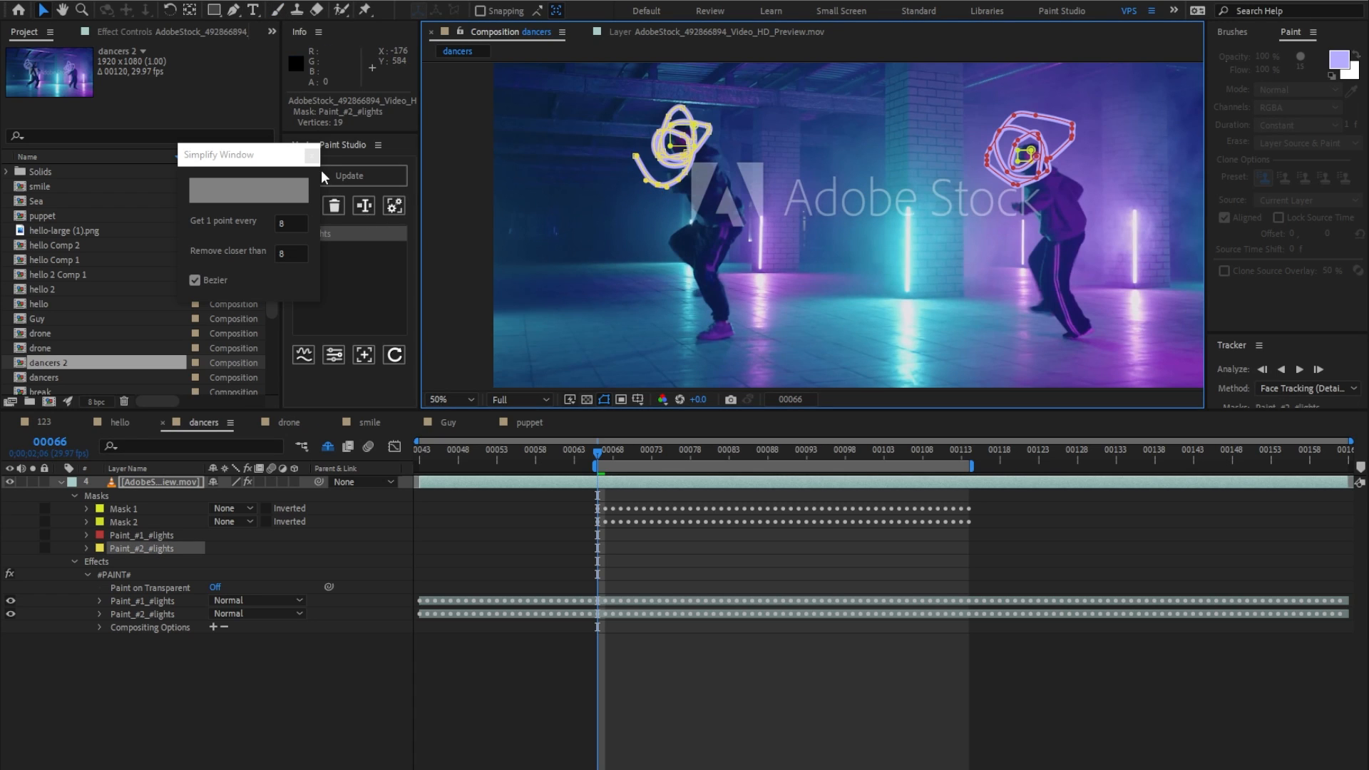
{"action": "left_click", "coordinate": [311, 154]}
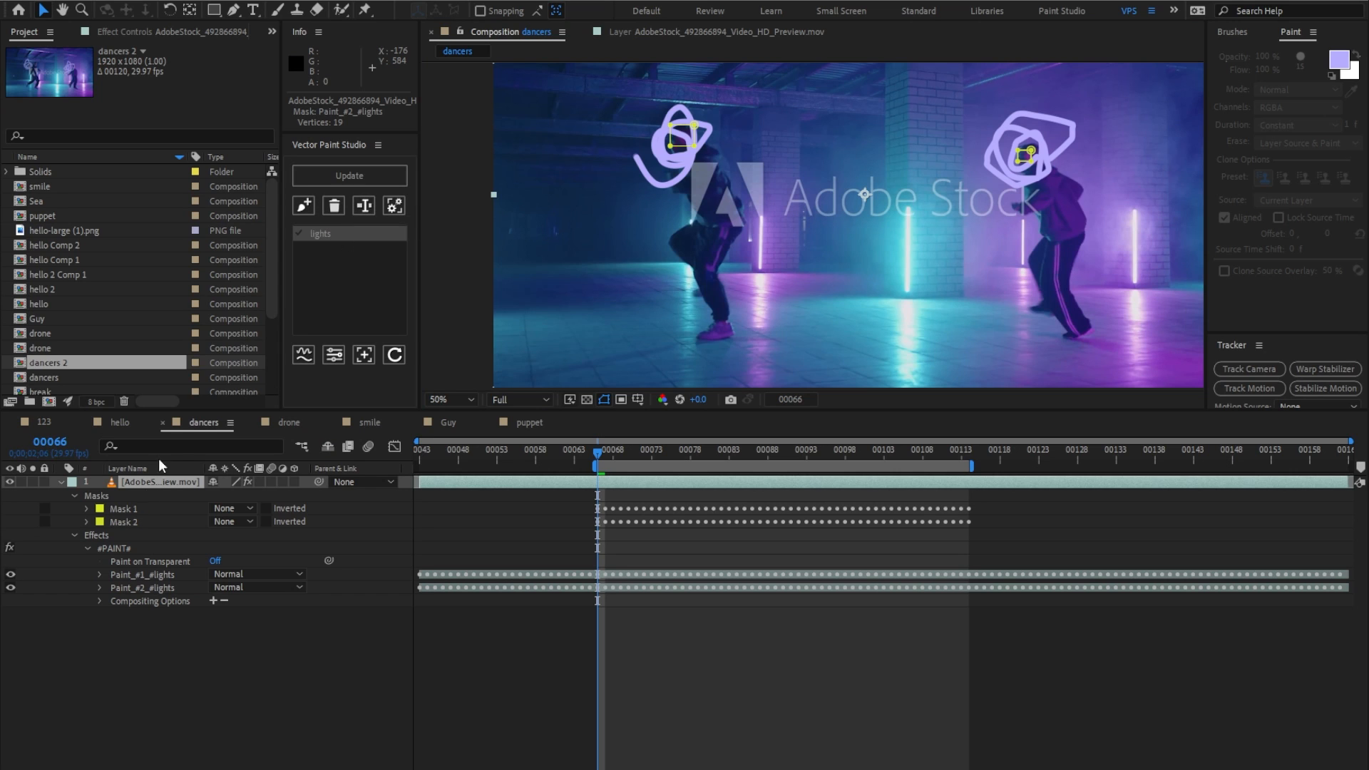
Start tracking the lights group with Mask 1 and Mask 2 as guides, and set Pts to 23.
{"action": "left_click", "coordinate": [128, 508]}
{"action": "left_click", "coordinate": [133, 521], "text": "shift"}
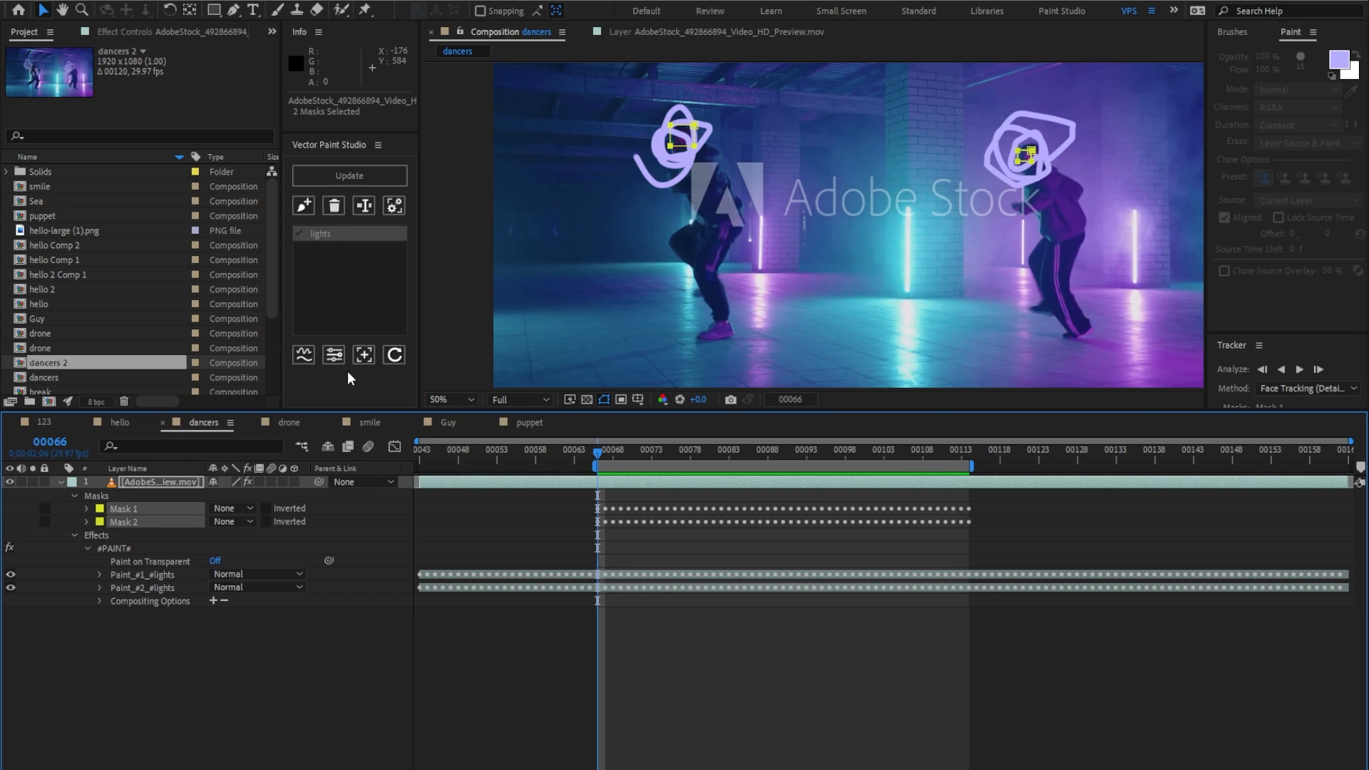
{"action": "left_click", "coordinate": [364, 355]}
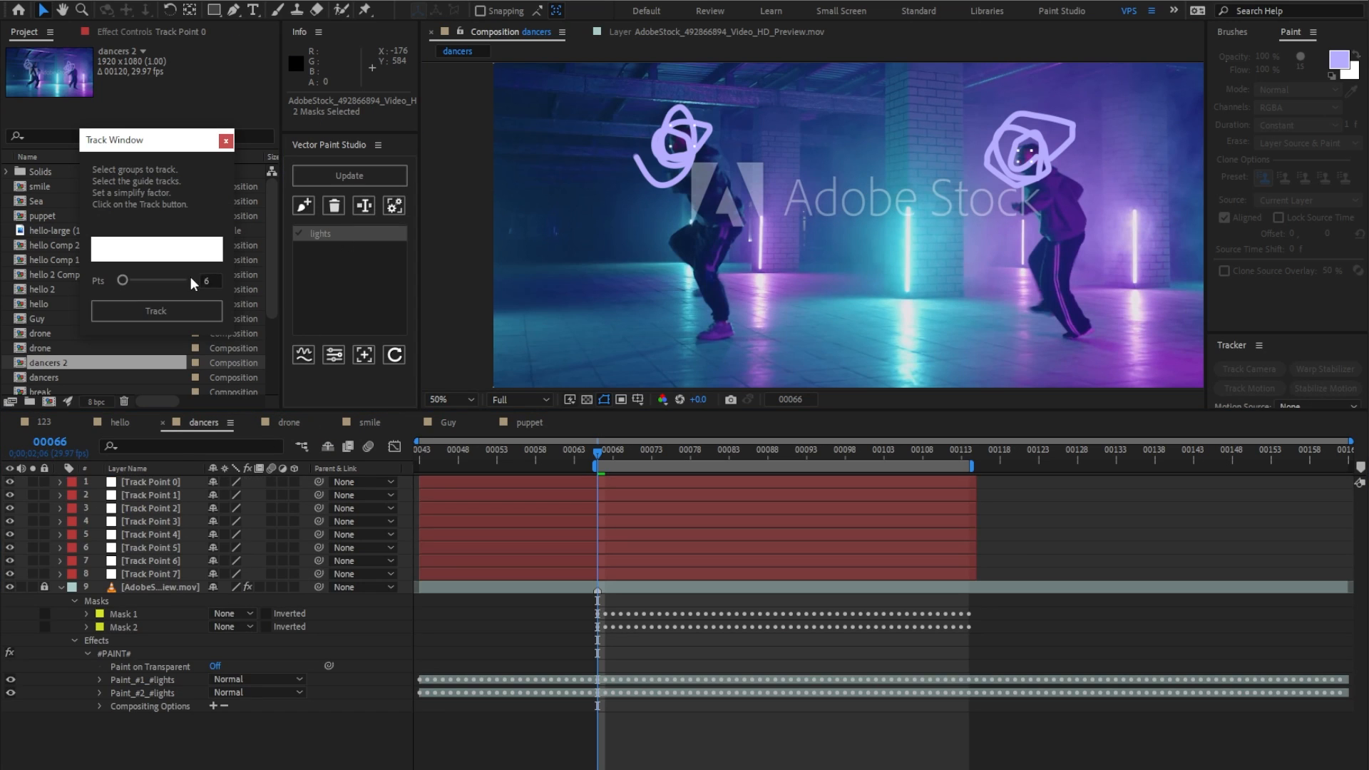
{"action": "left_click_drag", "start_coordinate": [130, 284], "coordinate": [148, 280]}
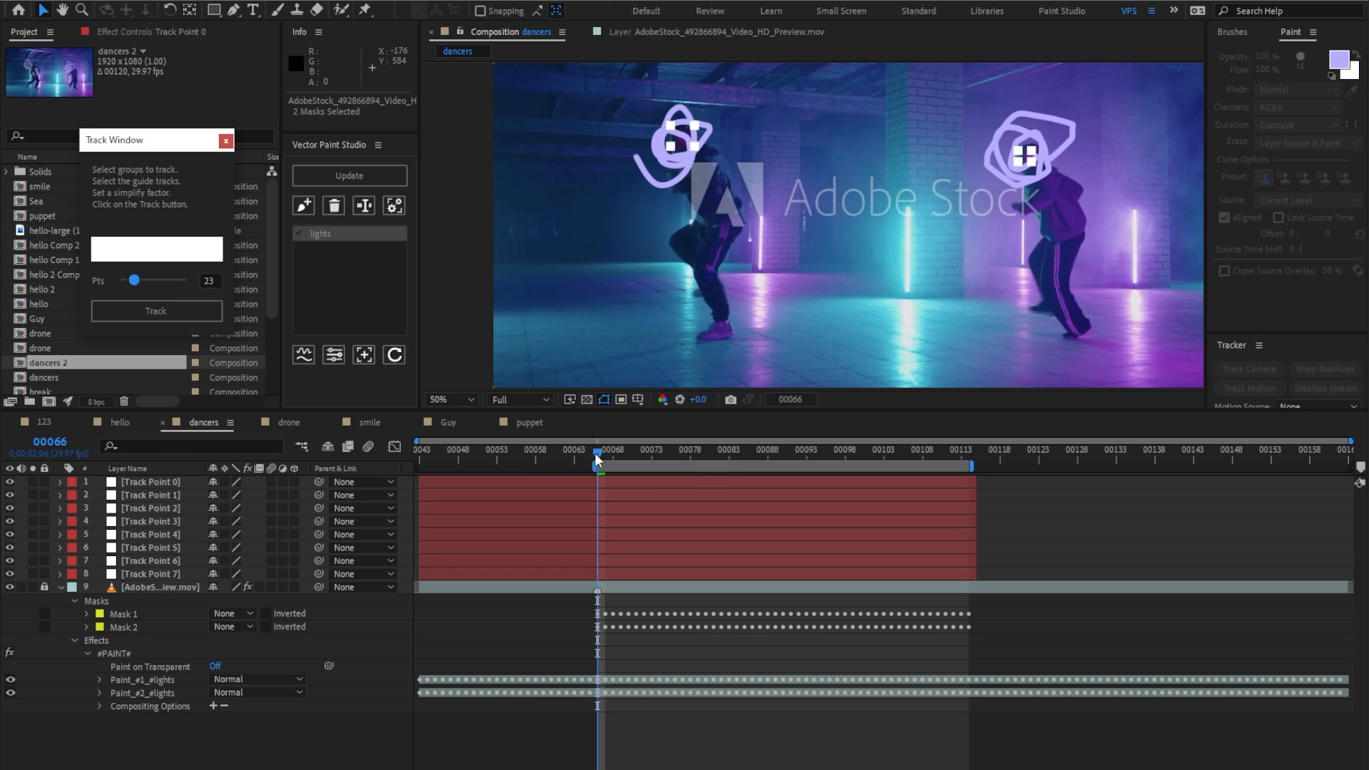
Track the lights group from frame 66 using Track Point 2 and Track Point 6, then preview the motion and finish tracking.
{"action": "mouse_move", "coordinate": [596, 452]}
{"action": "left_mouse_down"}
{"action": "mouse_move", "coordinate": [768, 461]}
{"action": "mouse_move", "coordinate": [598, 469]}
{"action": "left_mouse_up"}
{"action": "key", "text": "ctrl+v"}
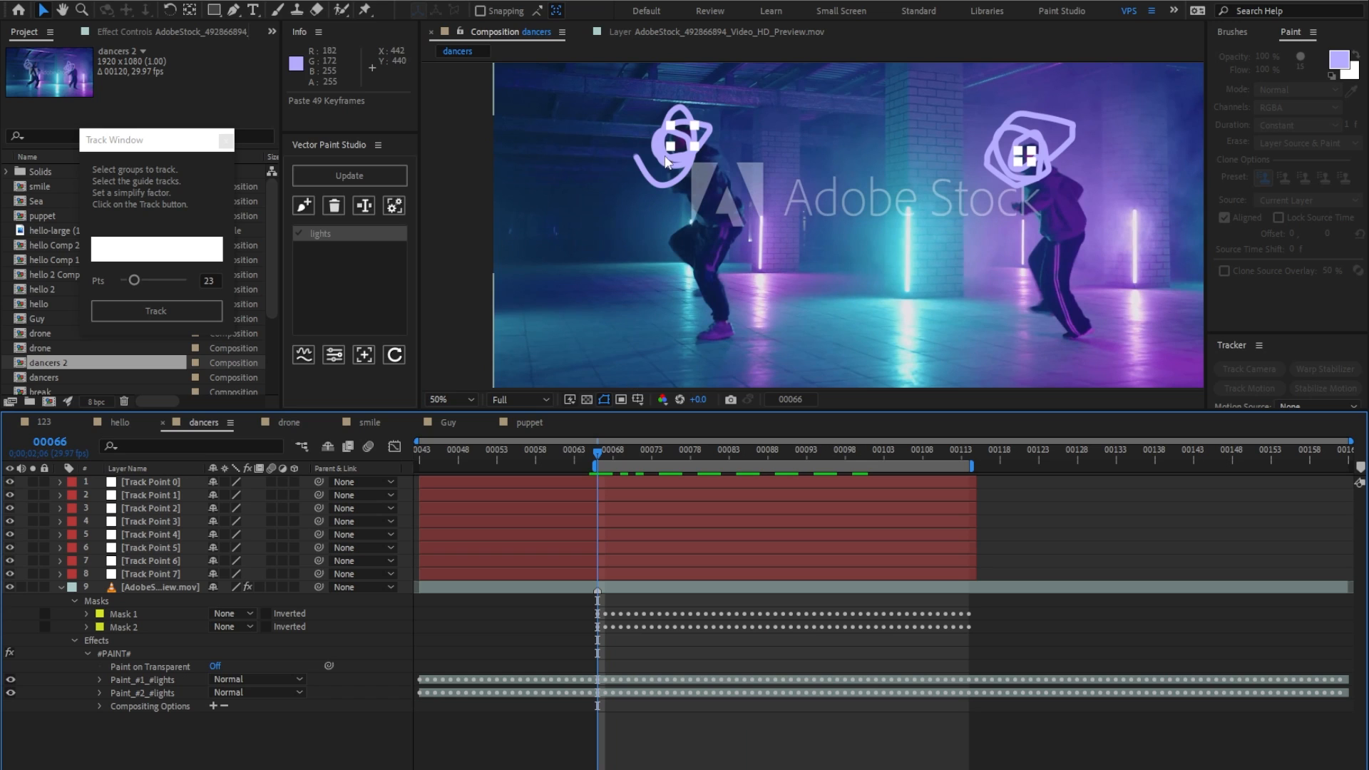
{"action": "left_click", "coordinate": [671, 147]}
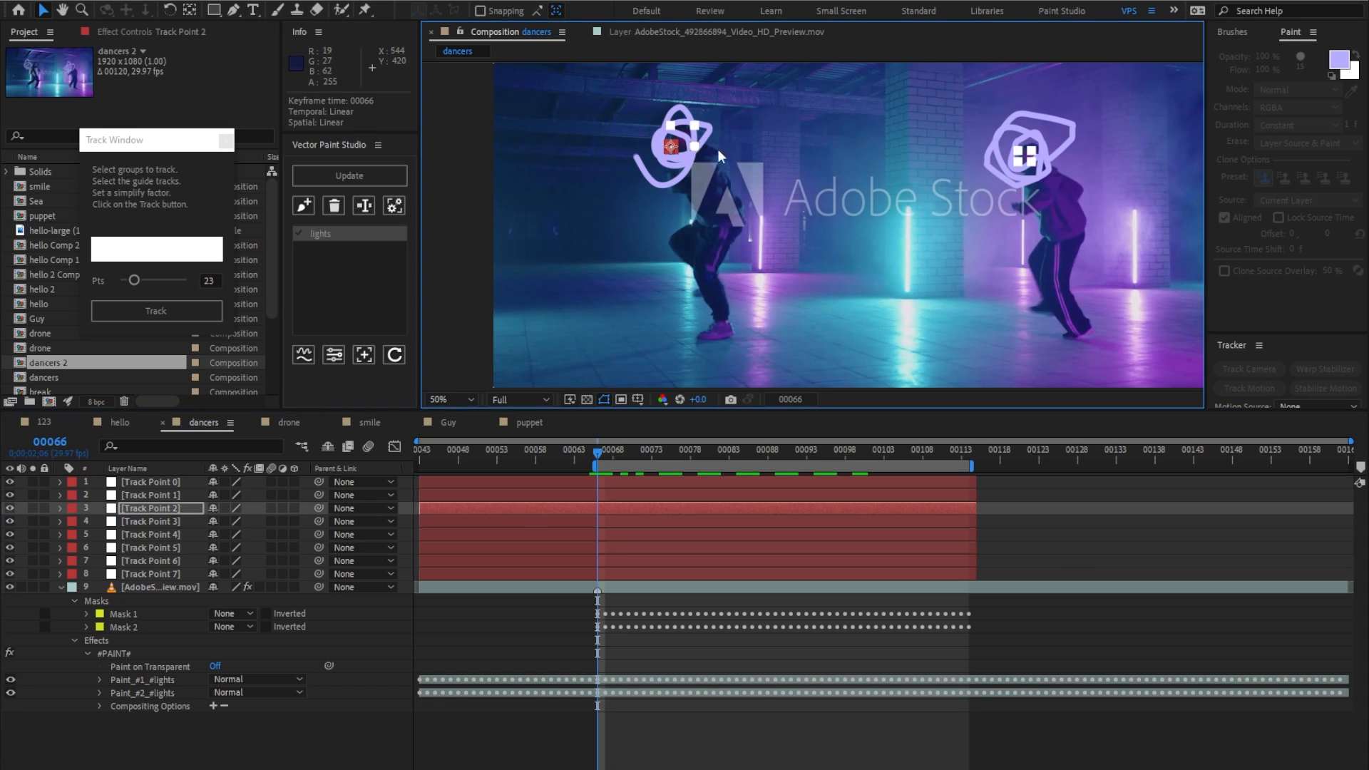
{"action": "left_click", "coordinate": [1019, 164], "text": "shift"}
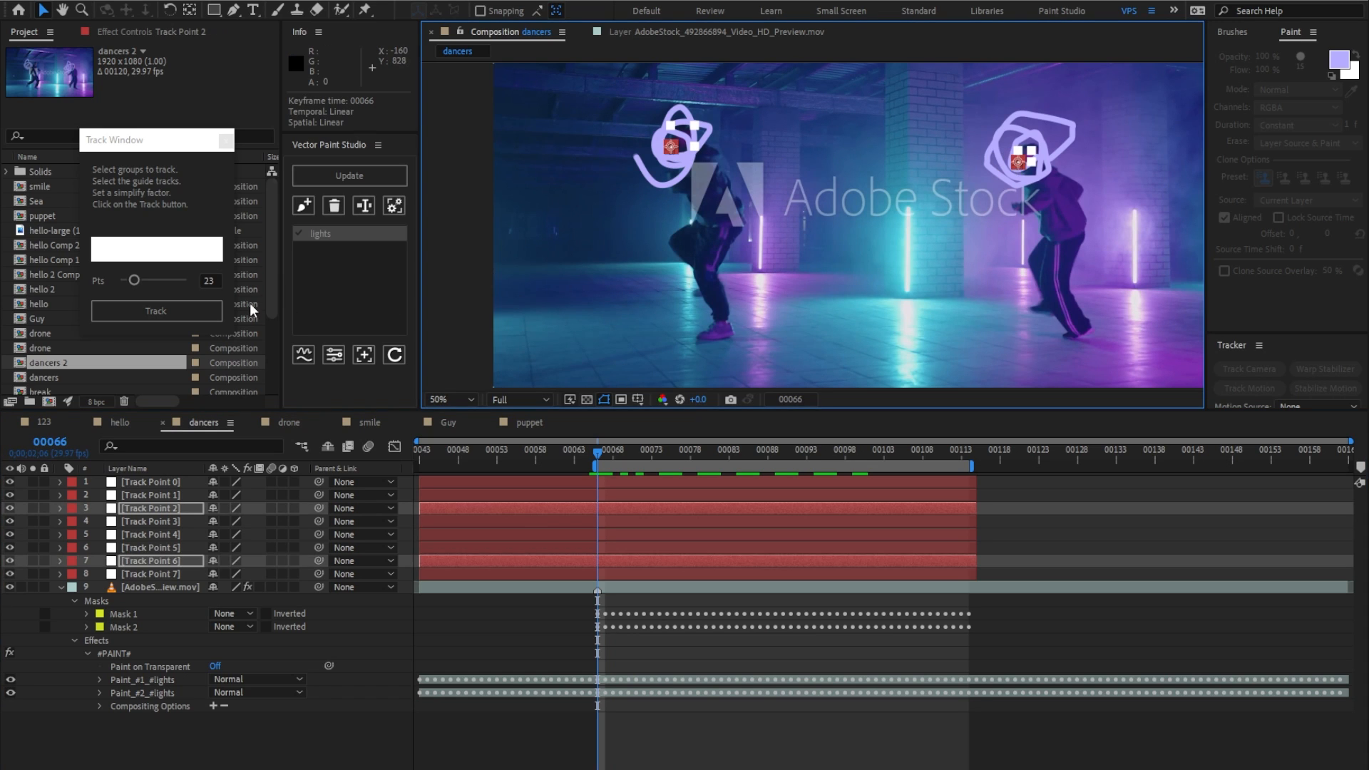
{"action": "left_click", "coordinate": [198, 314]}
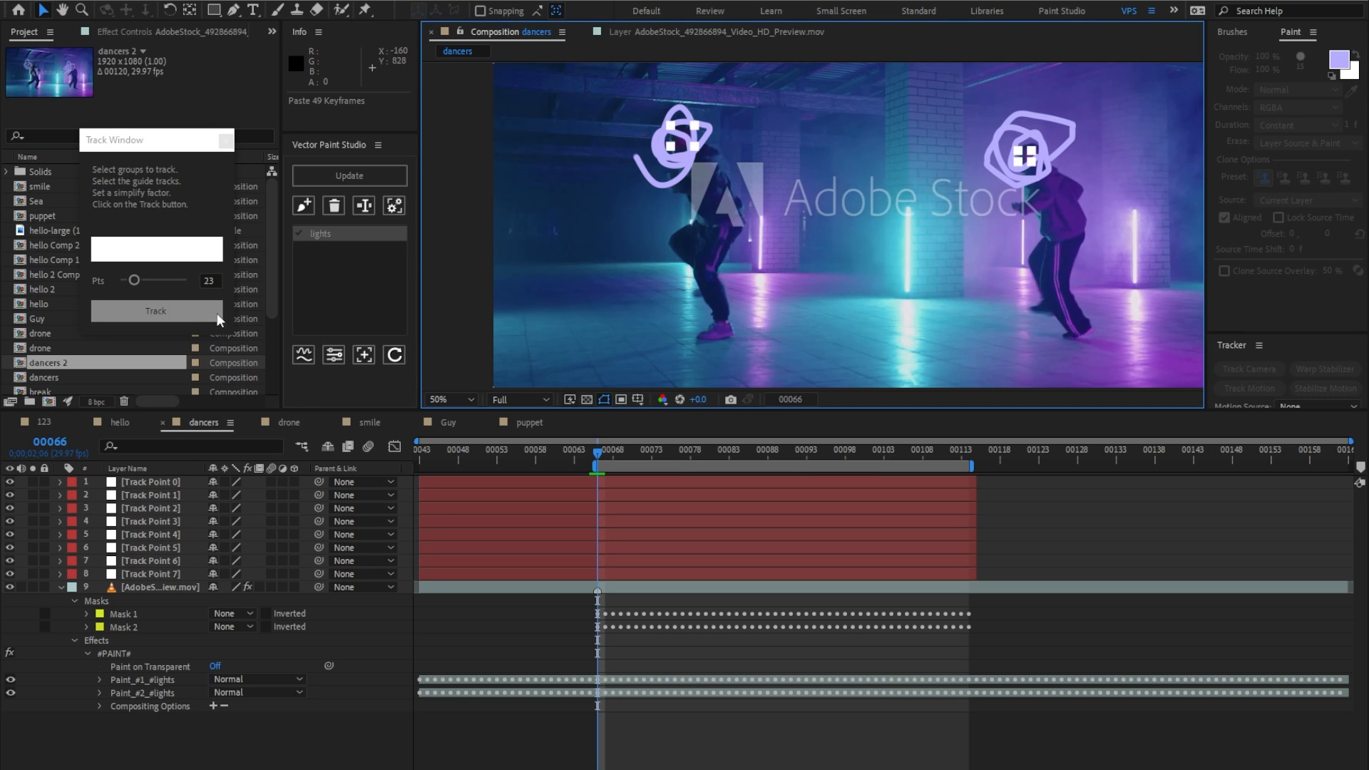
{"action": "key", "text": "space"}
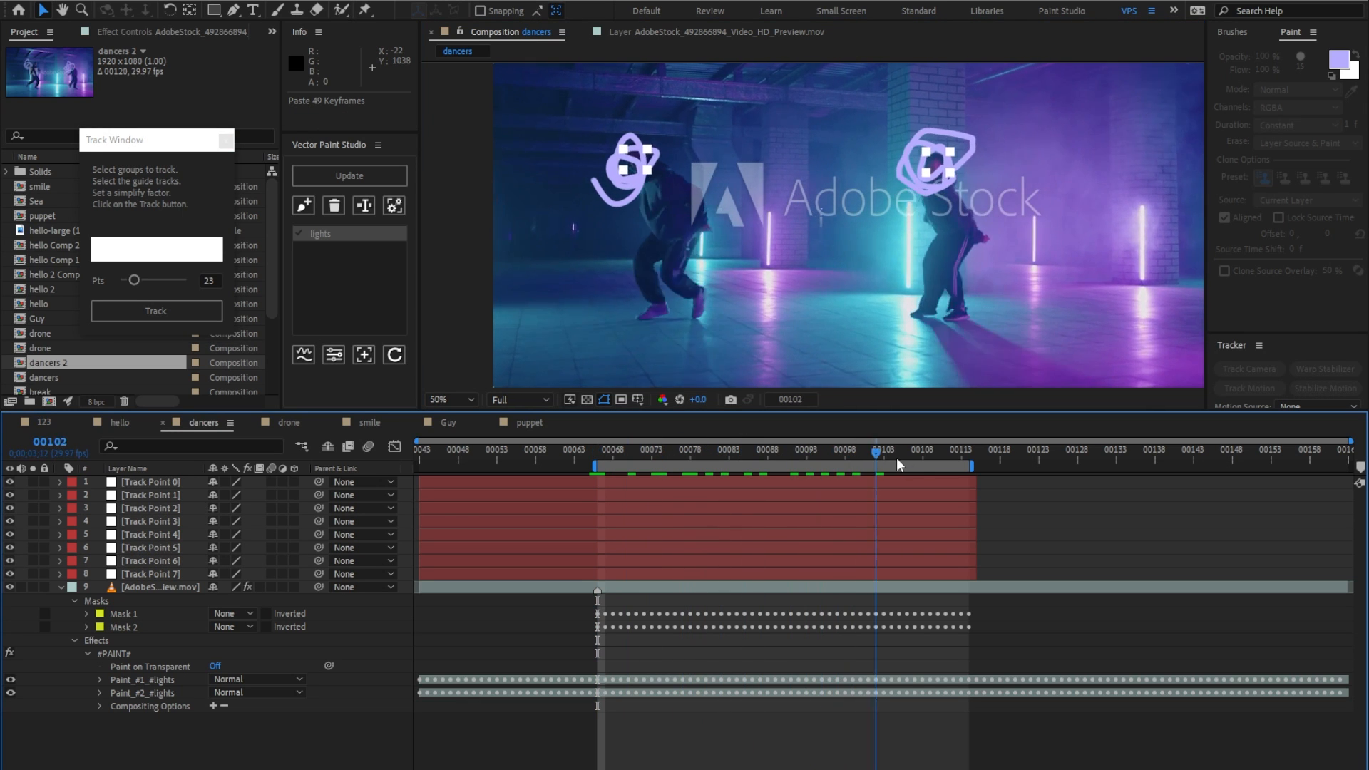
{"action": "left_click_drag", "start_coordinate": [857, 461], "coordinate": [596, 453]}
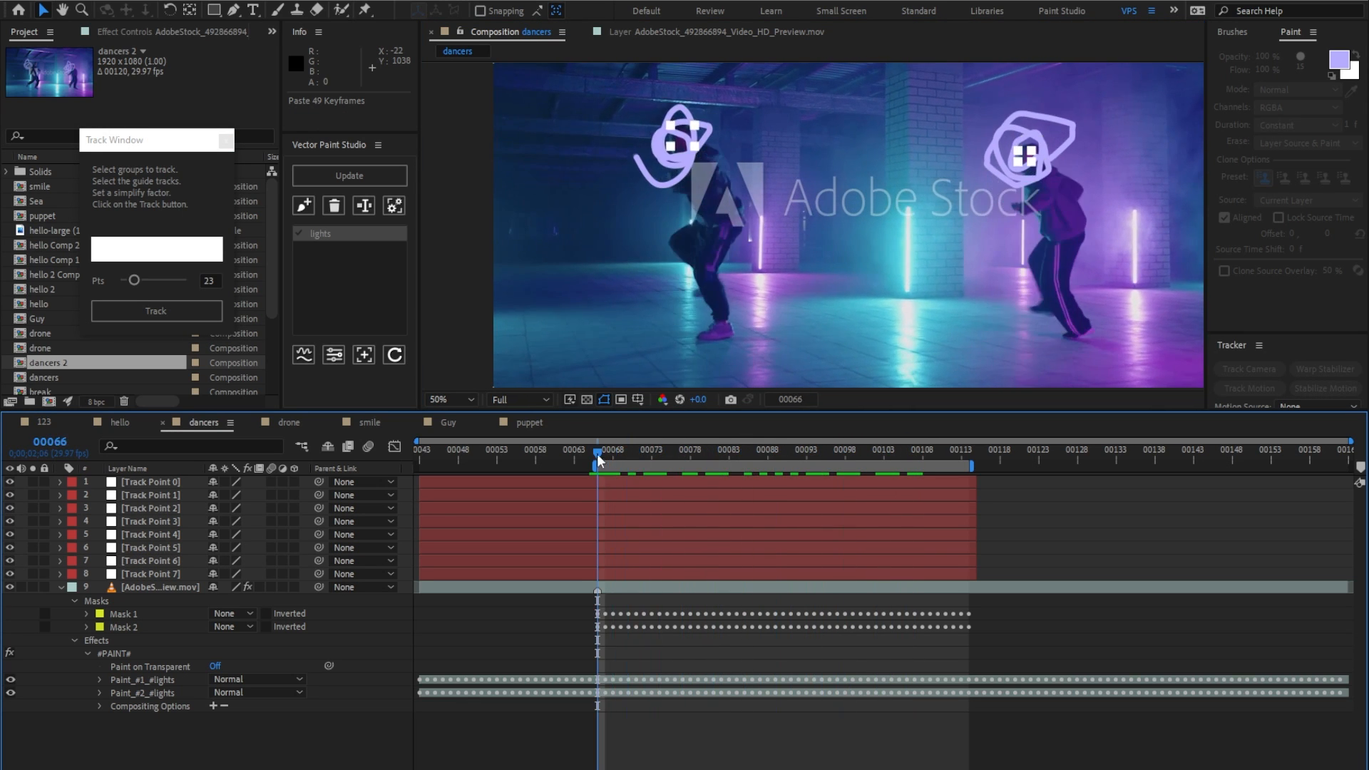
{"action": "left_click", "coordinate": [226, 142]}
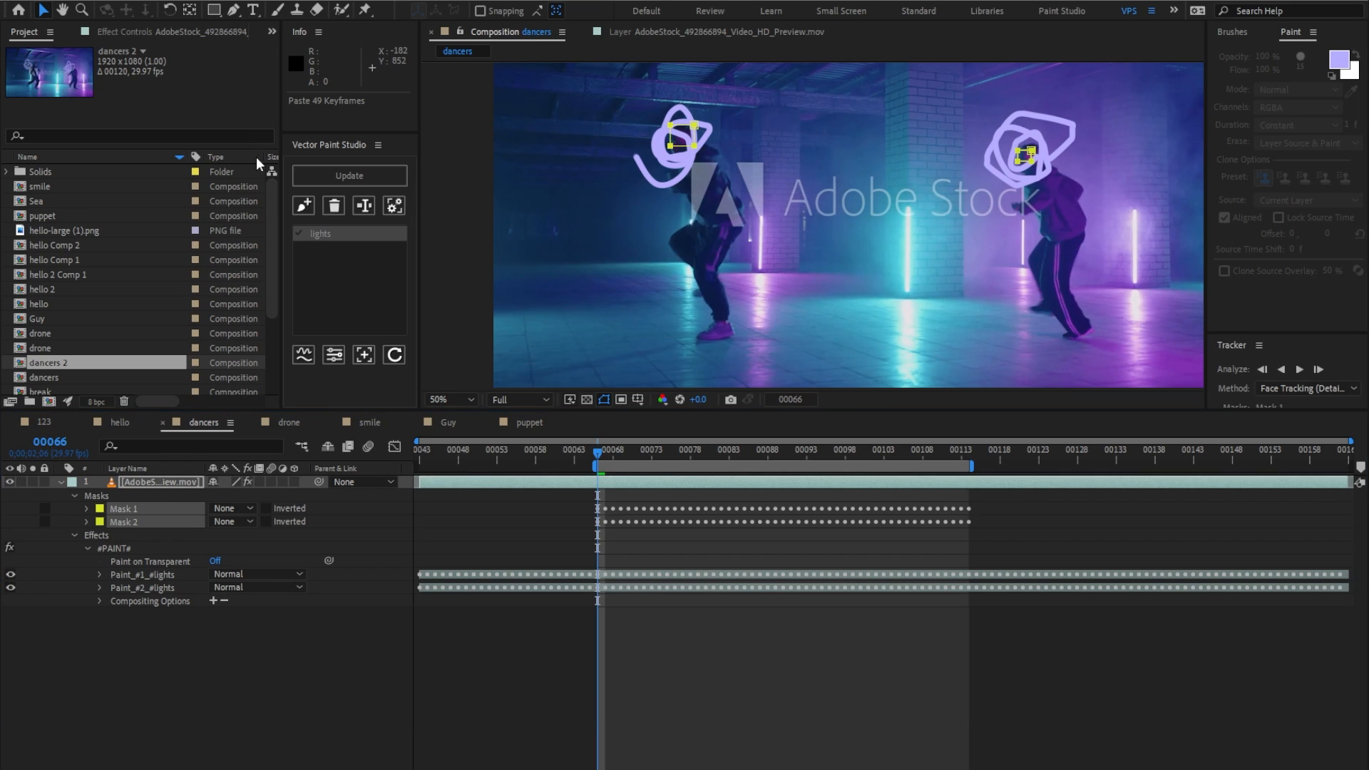
Edit the lights group, setting Spacing Add to -33 and Diameter Add to -9.
{"action": "left_click", "coordinate": [334, 356]}
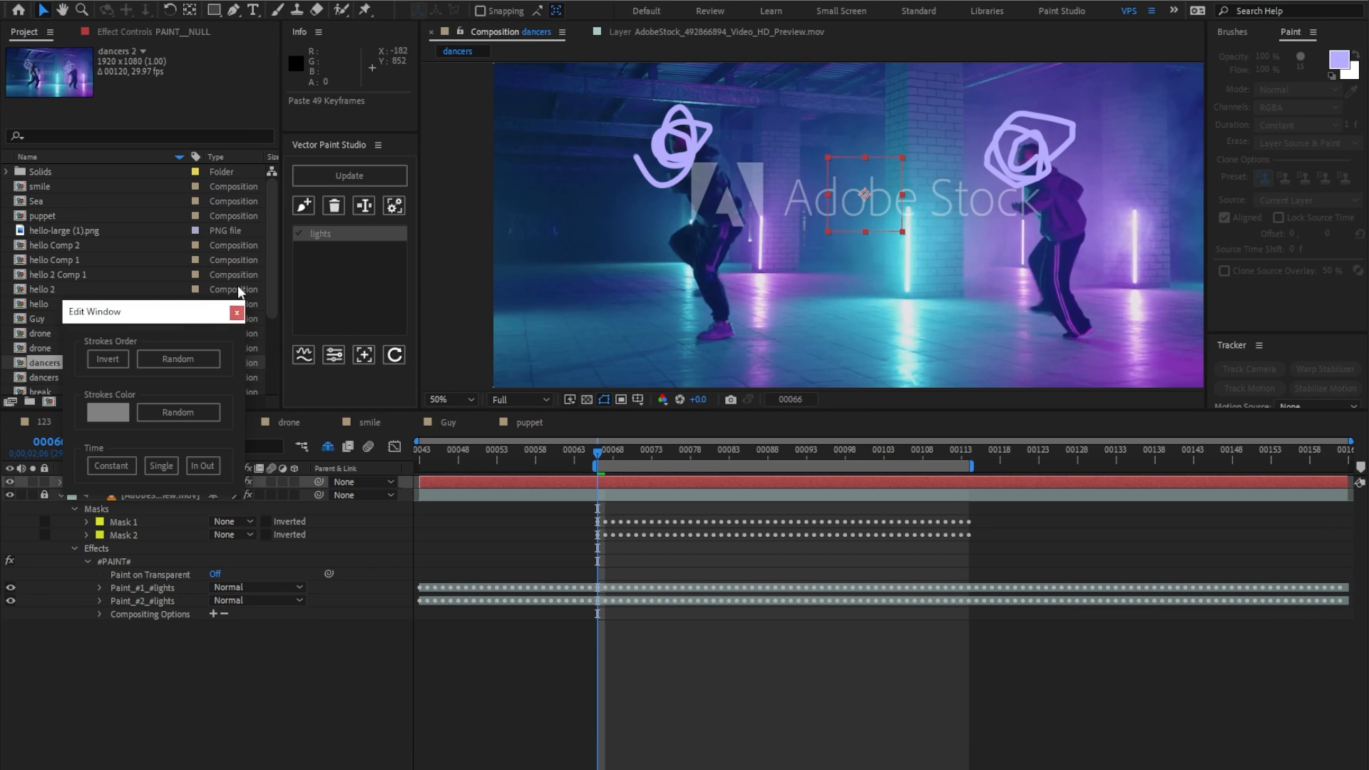
{"action": "left_click", "coordinate": [173, 29]}
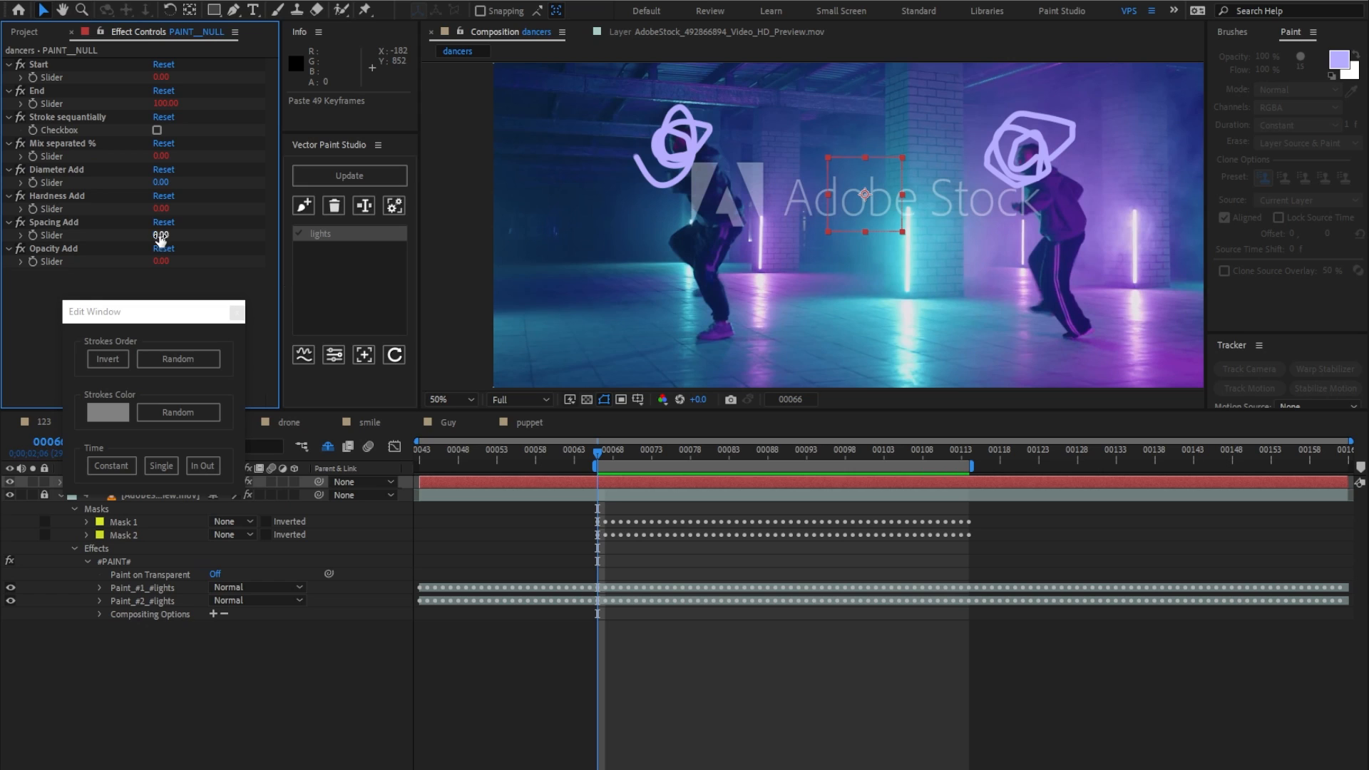
{"action": "left_click_drag", "start_coordinate": [161, 239], "coordinate": [135, 238]}
{"action": "left_click_drag", "start_coordinate": [160, 182], "coordinate": [152, 183]}
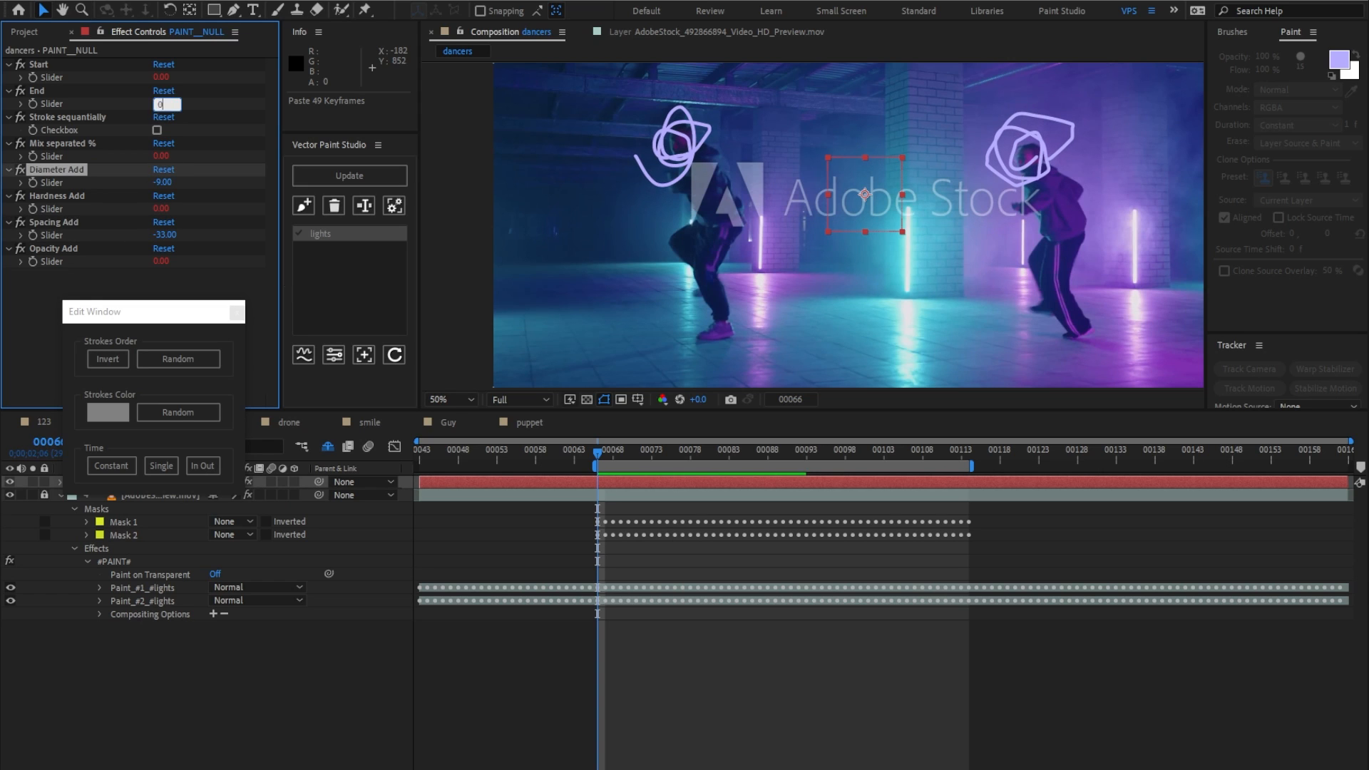
Keyframe the lights group's End from 0 at frame 66 to 100 at frame 114, and move the second keyframe to frame 101.
{"action": "left_click_drag", "start_coordinate": [156, 104], "coordinate": [42, 100]}
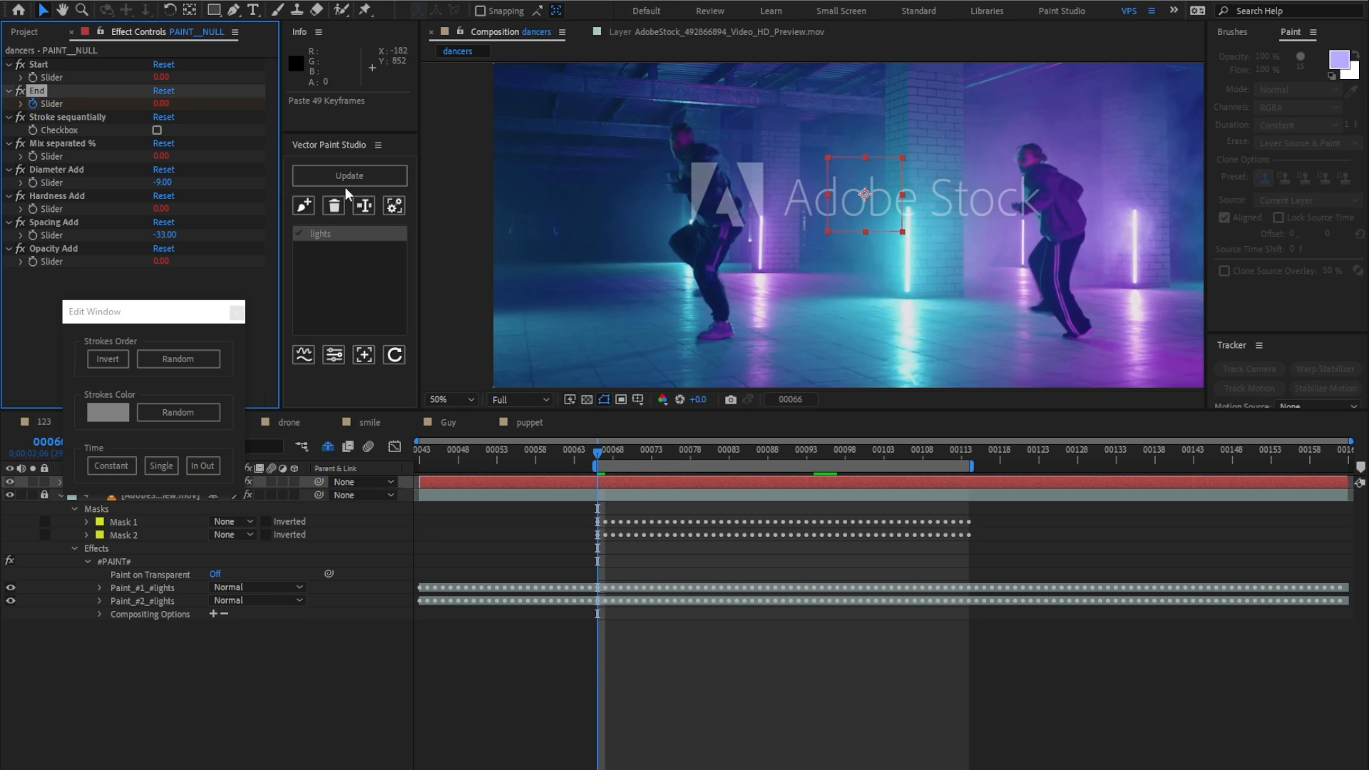
{"action": "key", "text": "u"}
{"action": "left_click_drag", "start_coordinate": [620, 451], "coordinate": [970, 454]}
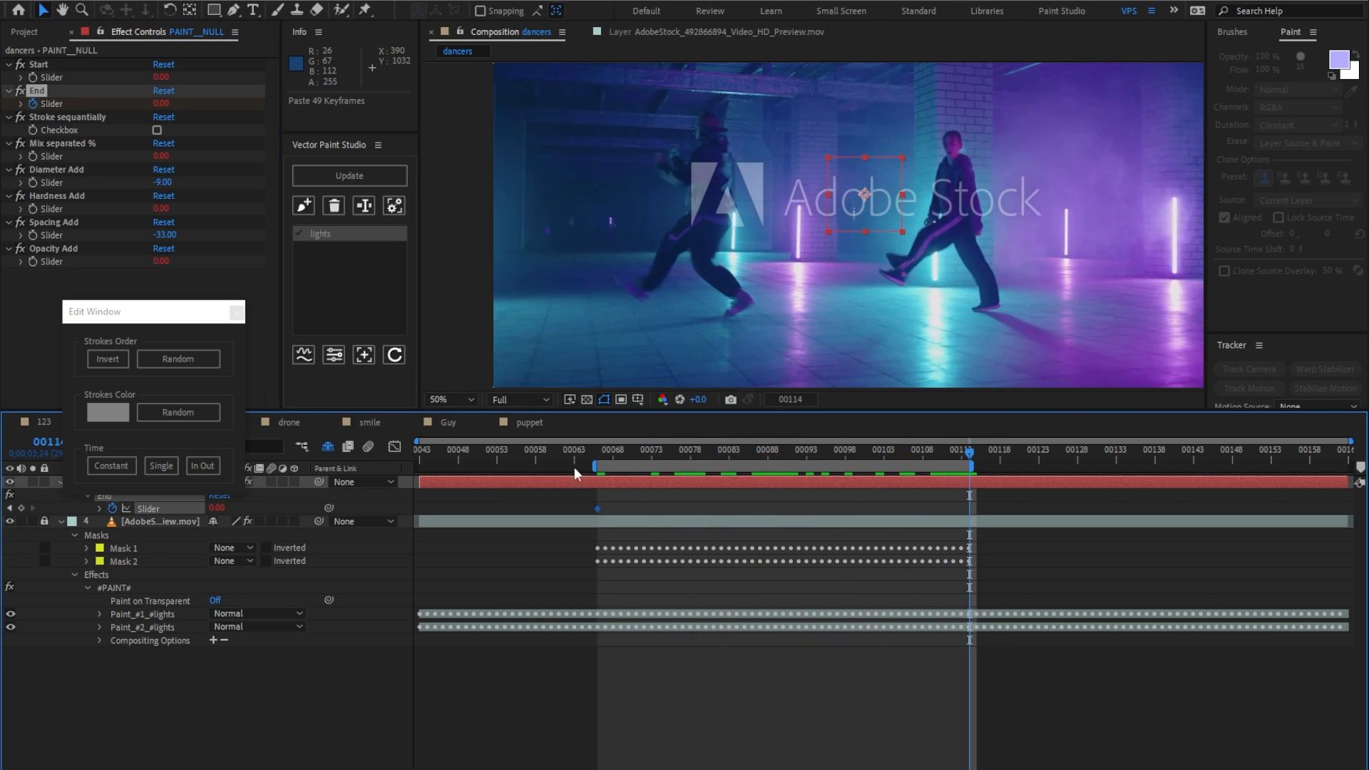
{"action": "left_click", "coordinate": [159, 103]}
{"action": "type", "text": "100"}
{"action": "key", "text": "Return"}
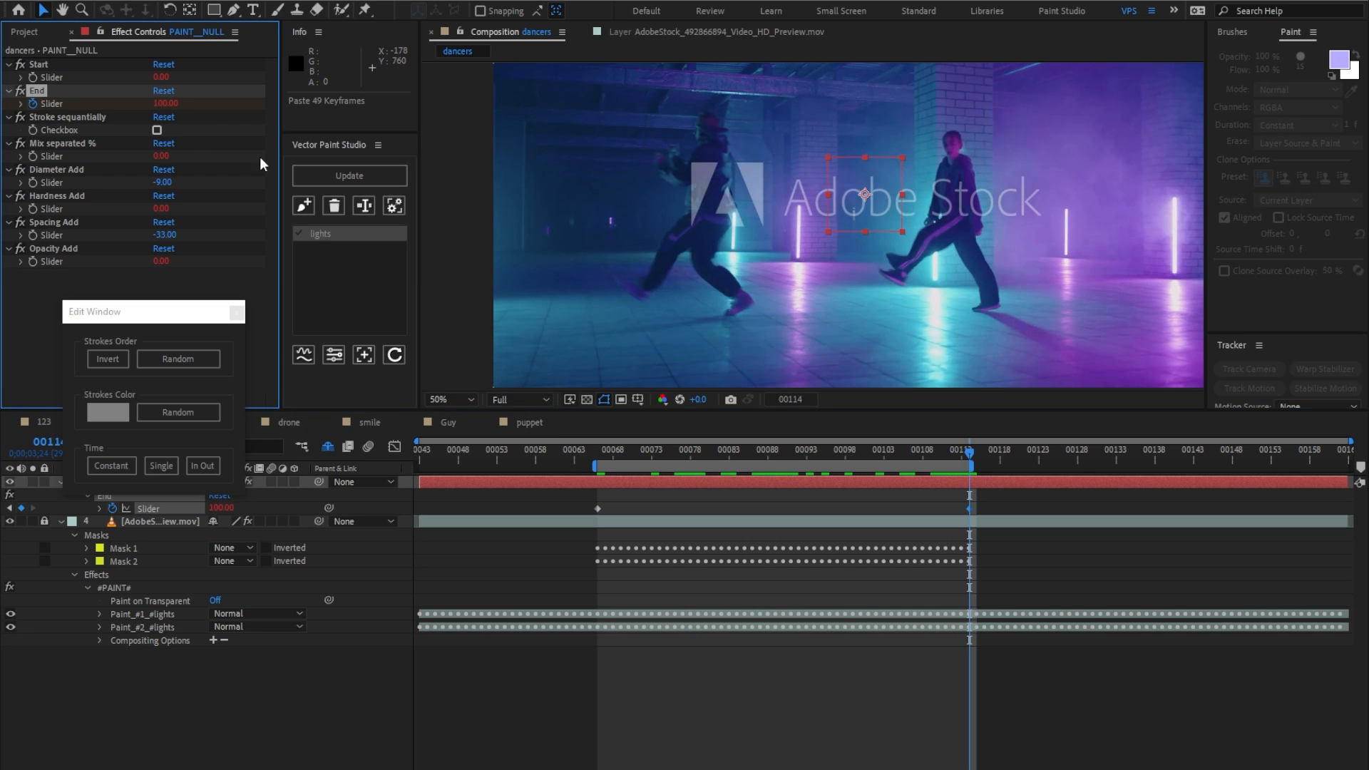
{"action": "mouse_move", "coordinate": [640, 452]}
{"action": "left_mouse_down"}
{"action": "mouse_move", "coordinate": [970, 467]}
{"action": "mouse_move", "coordinate": [916, 478]}
{"action": "left_mouse_up"}
{"action": "left_click_drag", "start_coordinate": [969, 508], "coordinate": [870, 507]}
Keyframe the lights group's Start from 0 at frame 74 to 100 at frame 109, and preview the animation from frame 67.
{"action": "left_click_drag", "start_coordinate": [622, 446], "coordinate": [658, 458]}
{"action": "left_click", "coordinate": [33, 77]}
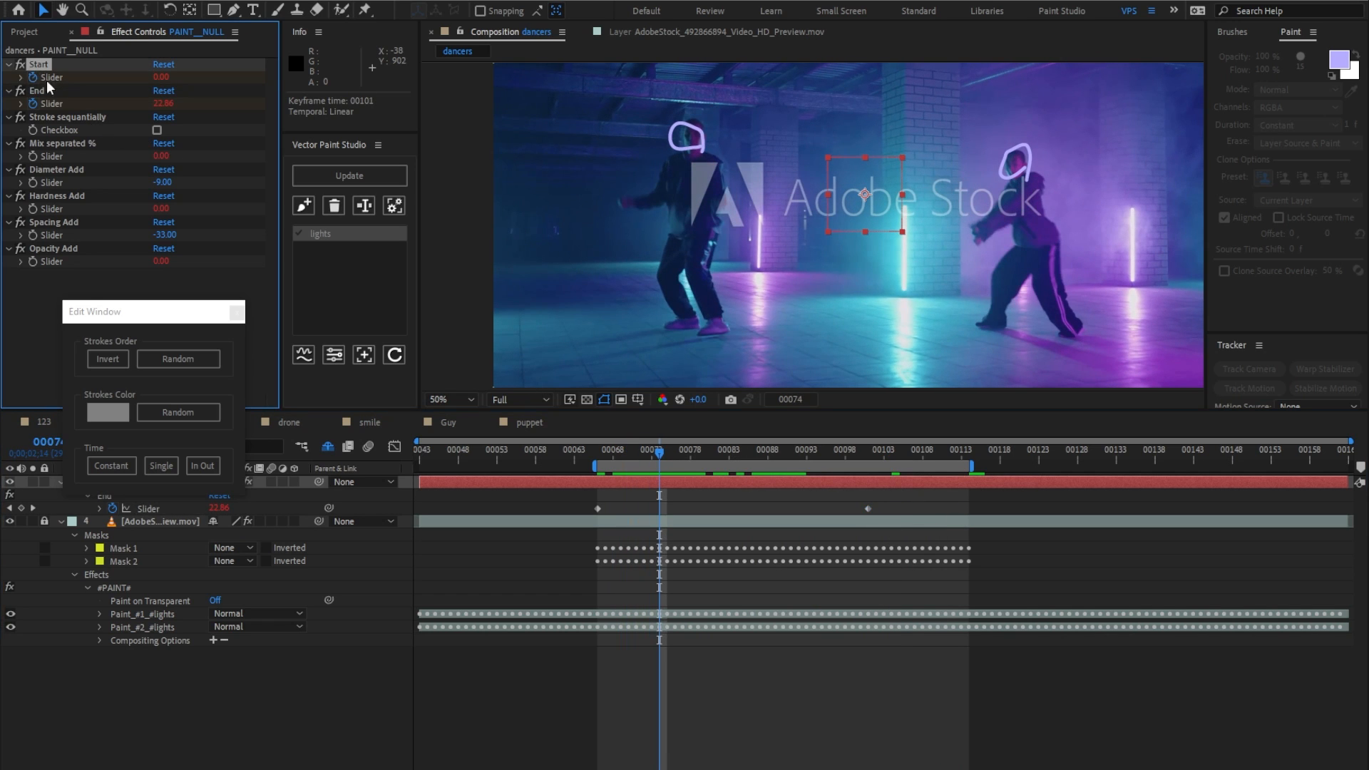
{"action": "left_click_drag", "start_coordinate": [733, 449], "coordinate": [930, 452]}
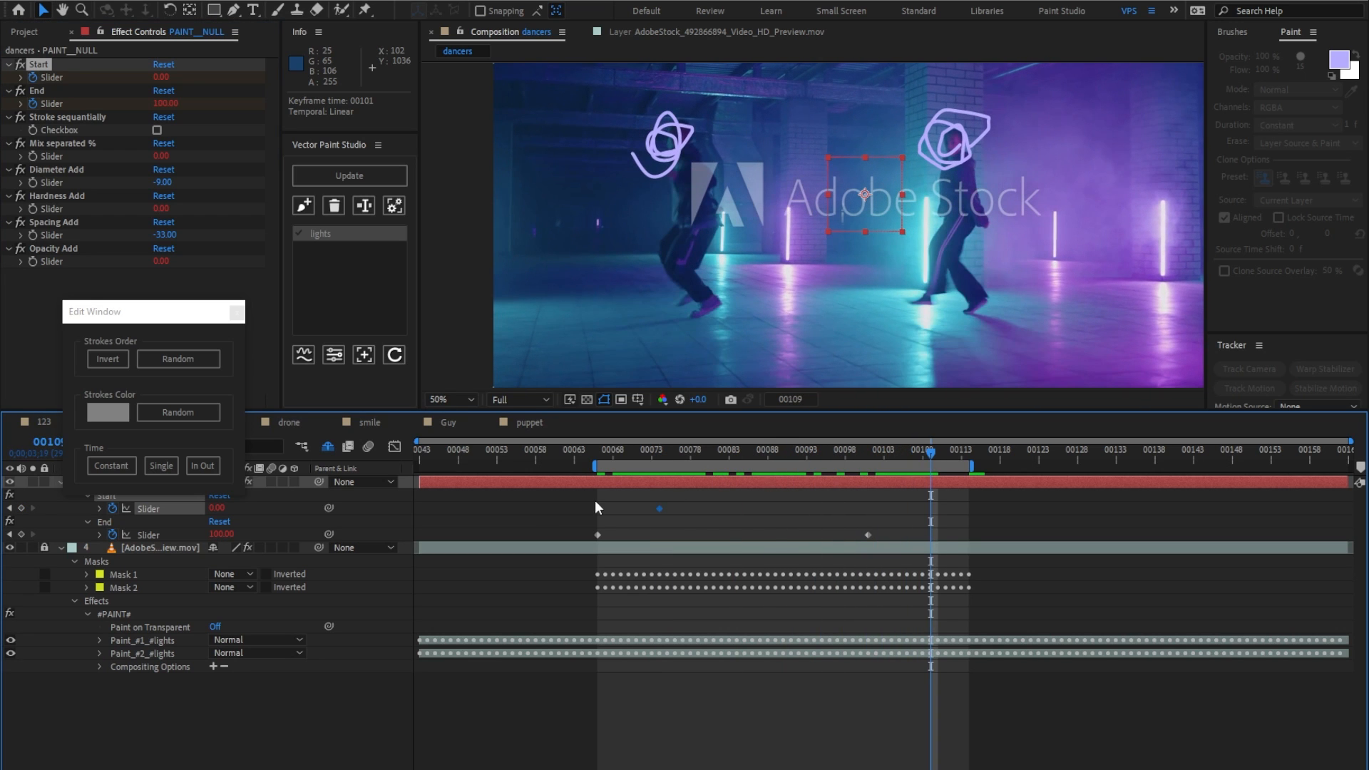
{"action": "left_click", "coordinate": [214, 508]}
{"action": "type", "text": "100"}
{"action": "key", "text": "Return"}
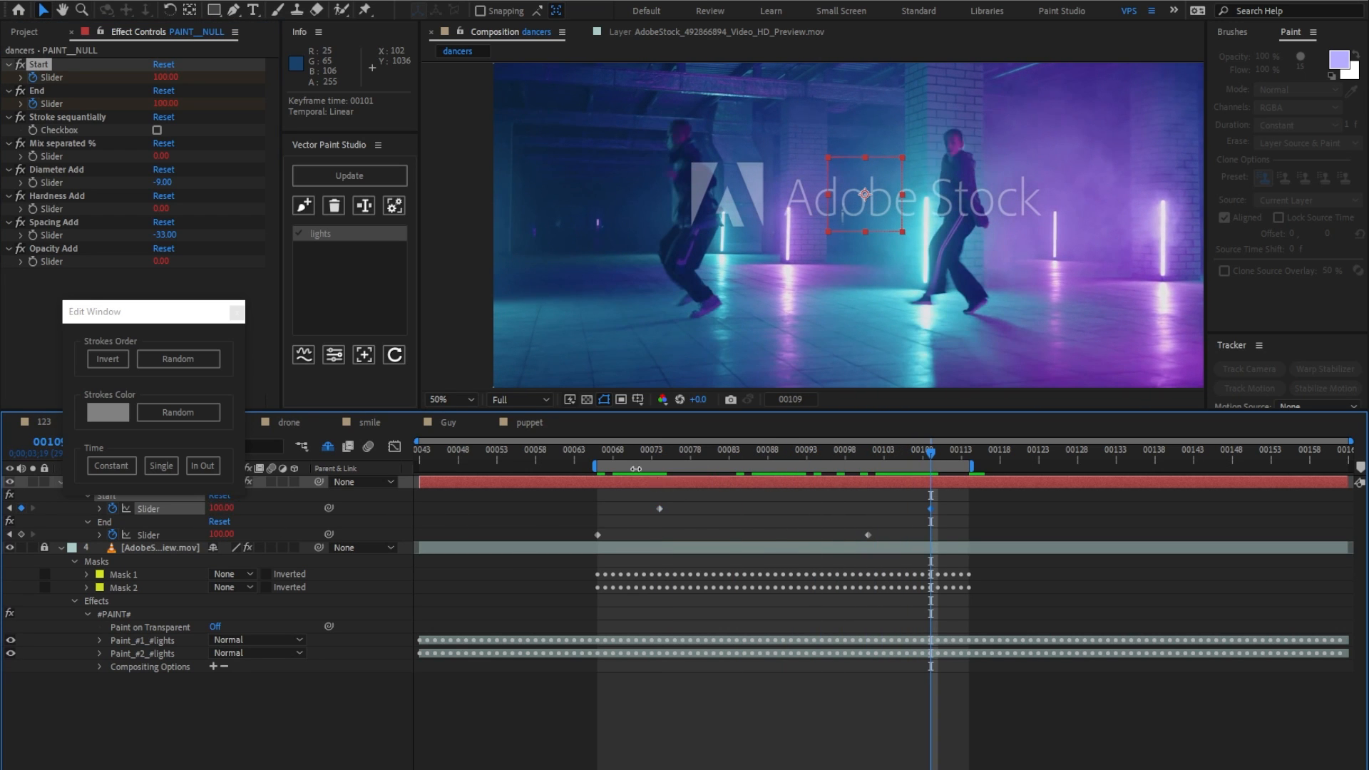
{"action": "left_click", "coordinate": [604, 453]}
{"action": "key", "text": "space"}
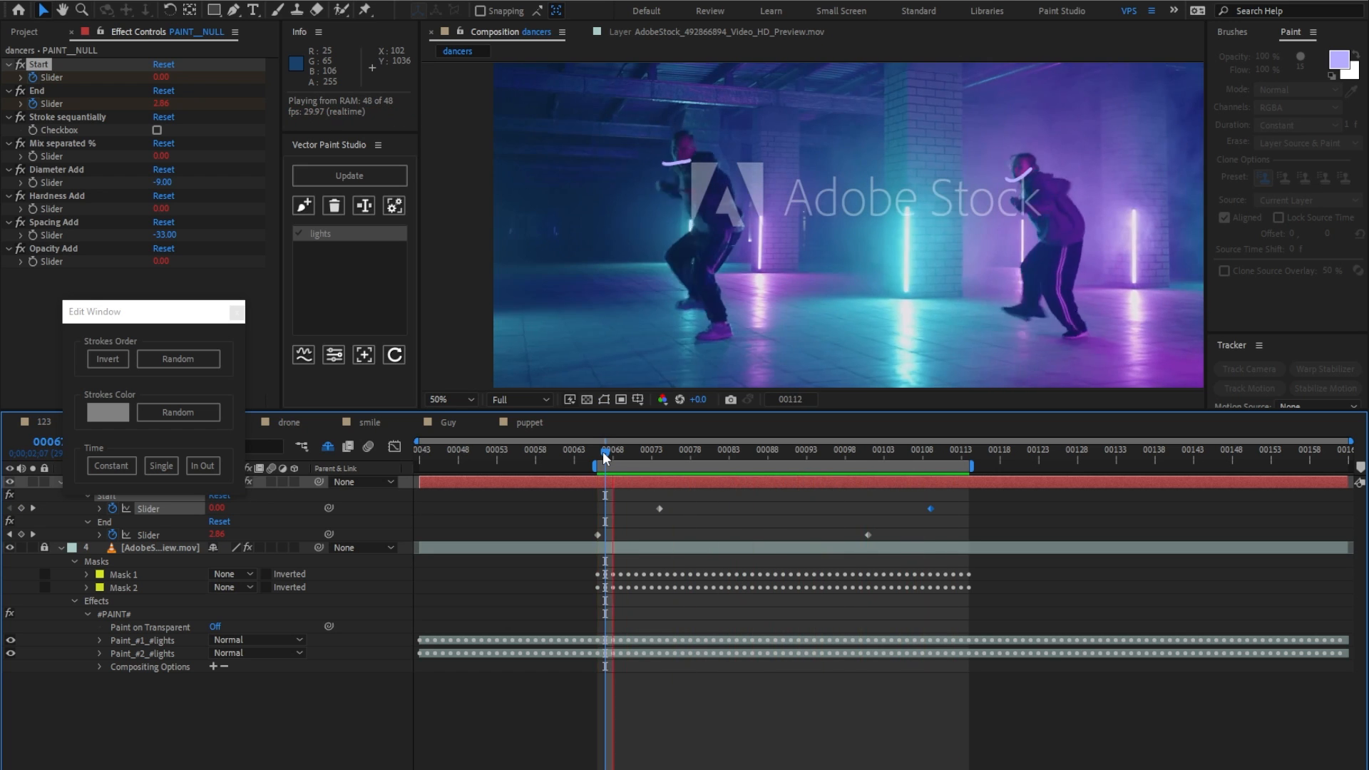
Shift the lights group's first Start and End keyframes later together, placing the End keyframe at frame 69.
{"action": "key", "text": "space"}
{"action": "left_click_drag", "start_coordinate": [601, 451], "coordinate": [767, 451]}
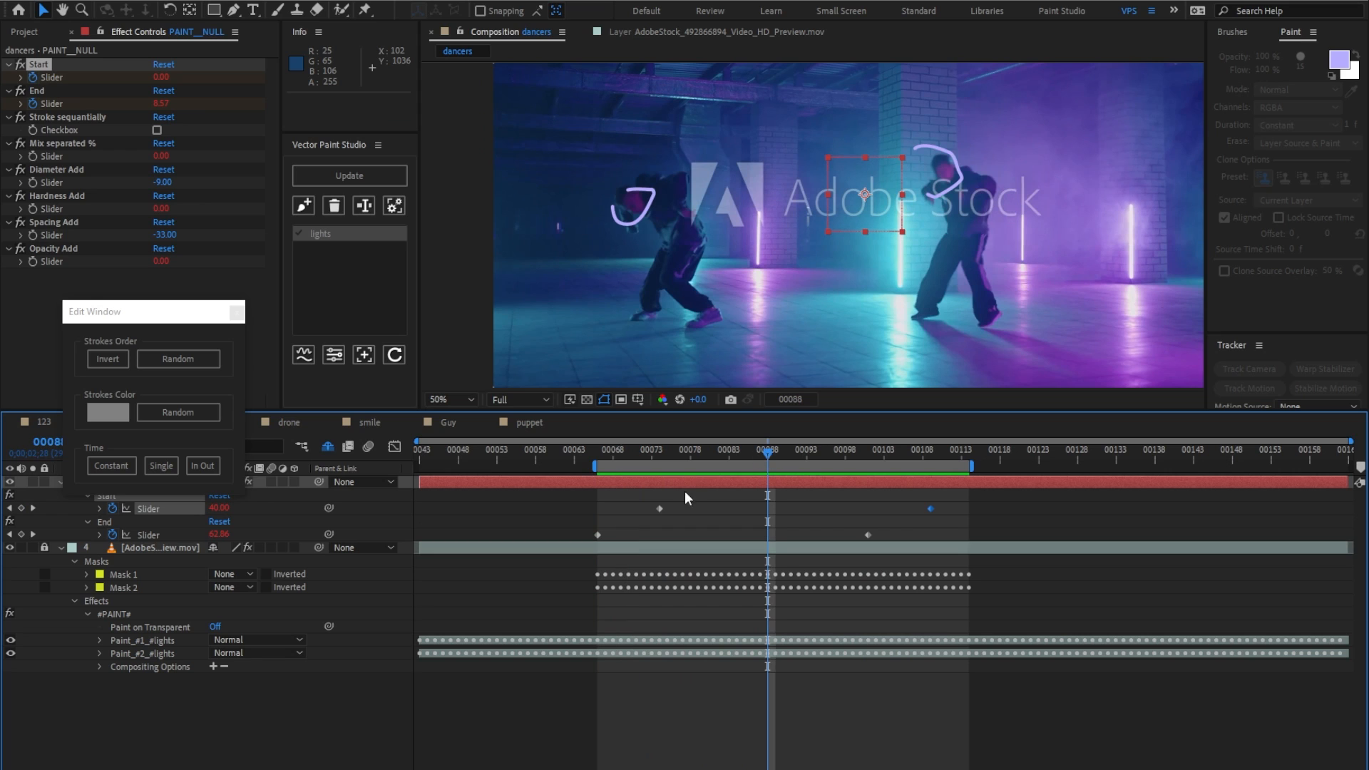
{"action": "left_click_drag", "start_coordinate": [681, 492], "coordinate": [591, 539]}
{"action": "left_click_drag", "start_coordinate": [599, 536], "coordinate": [636, 532]}
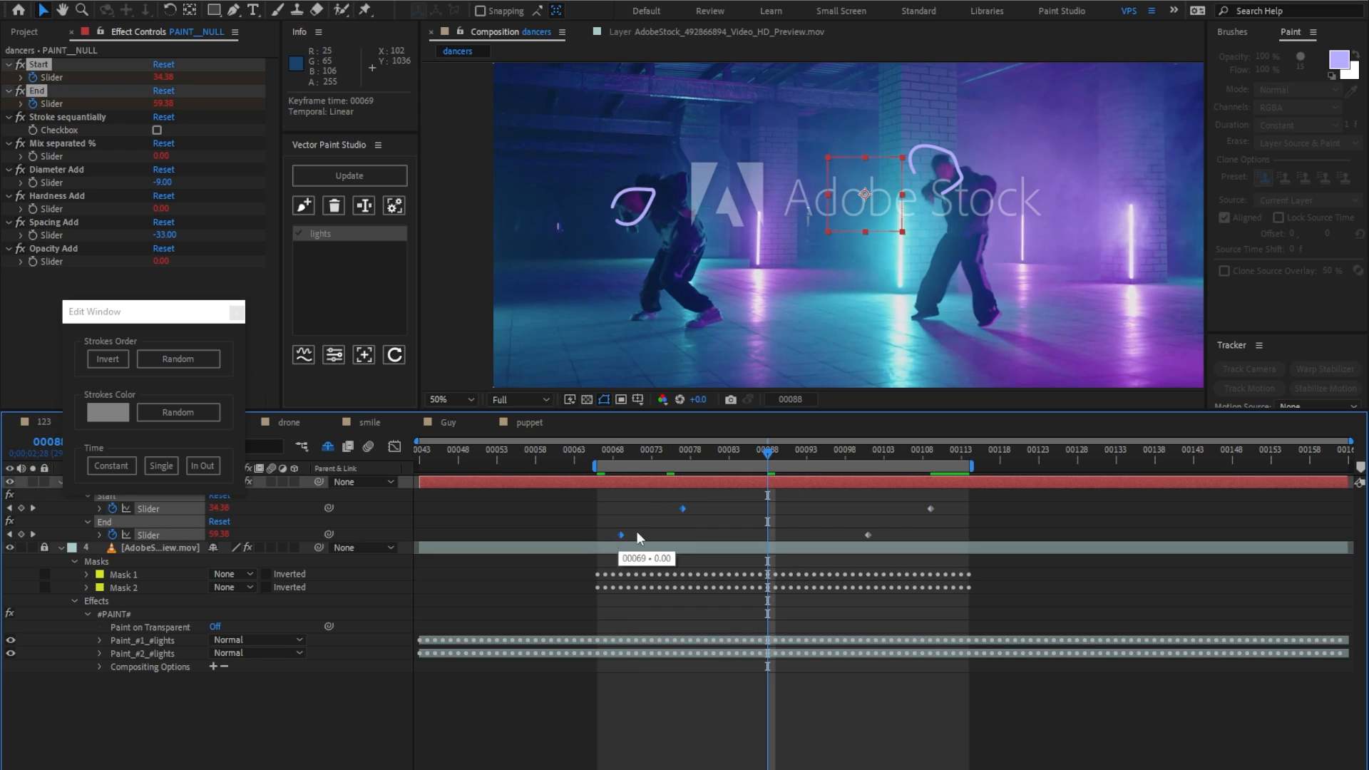
Randomize the lights group's stroke colors twice and finish editing the group.
{"action": "left_click", "coordinate": [196, 411]}
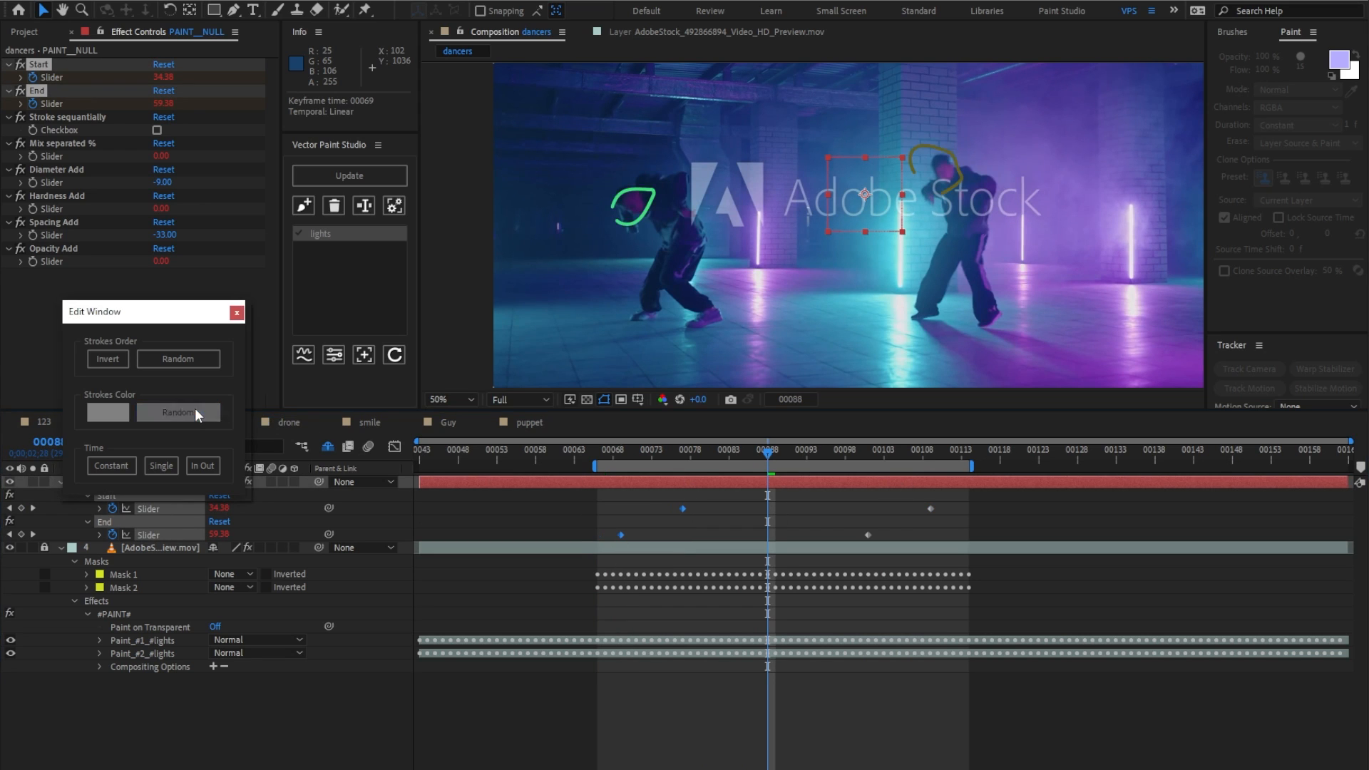
{"action": "left_click", "coordinate": [196, 411]}
{"action": "left_click", "coordinate": [240, 313]}
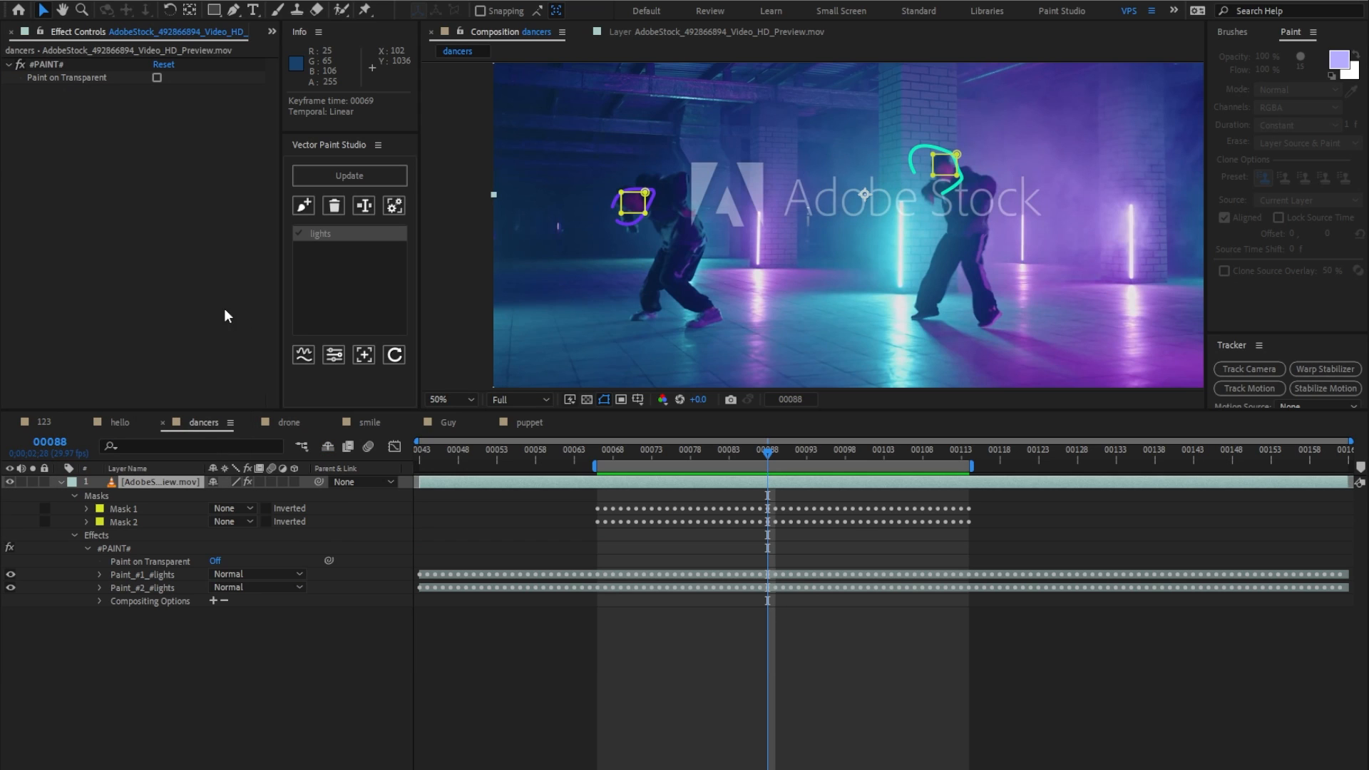
Duplicate the dancers footage layer and rename the copy lights.
{"action": "left_click", "coordinate": [160, 481]}
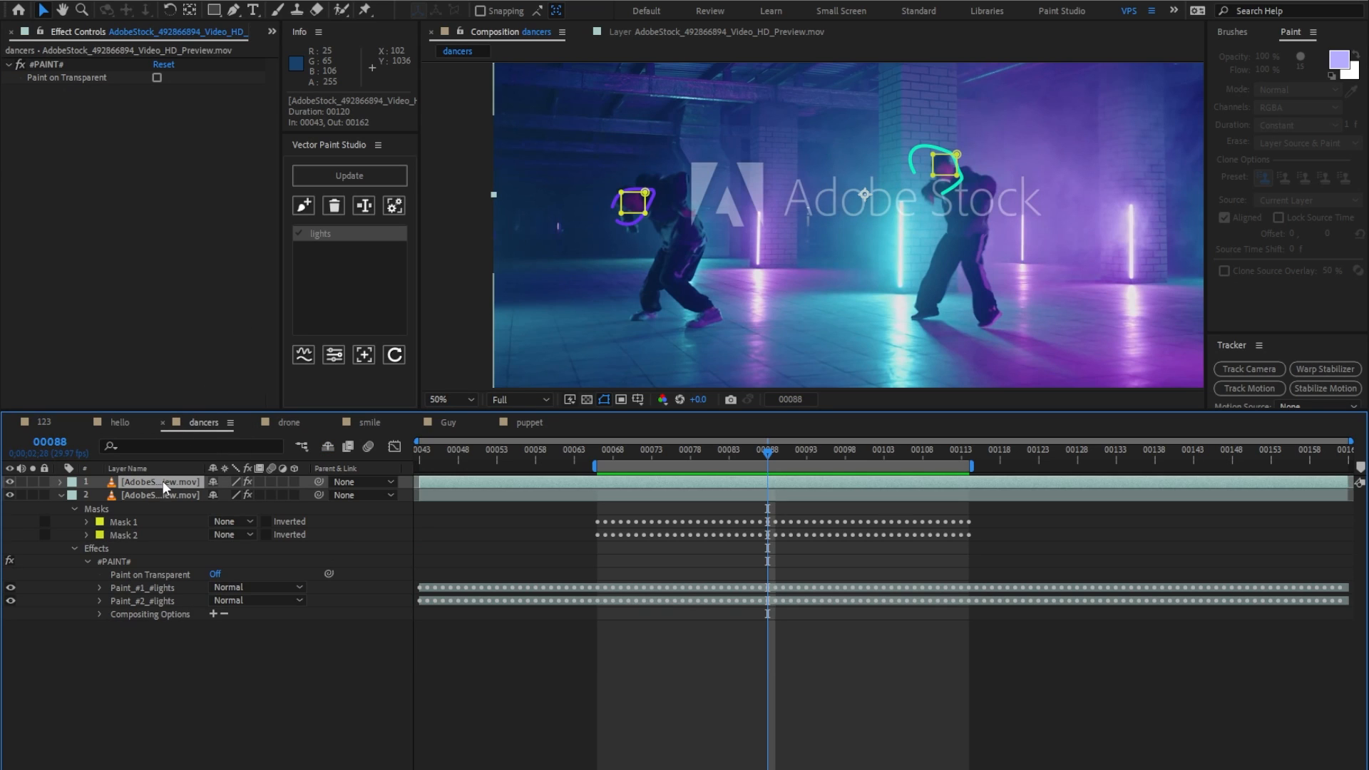
{"action": "key", "text": "ctrl+d"}
{"action": "key", "text": "Return"}
{"action": "type", "text": "li"}
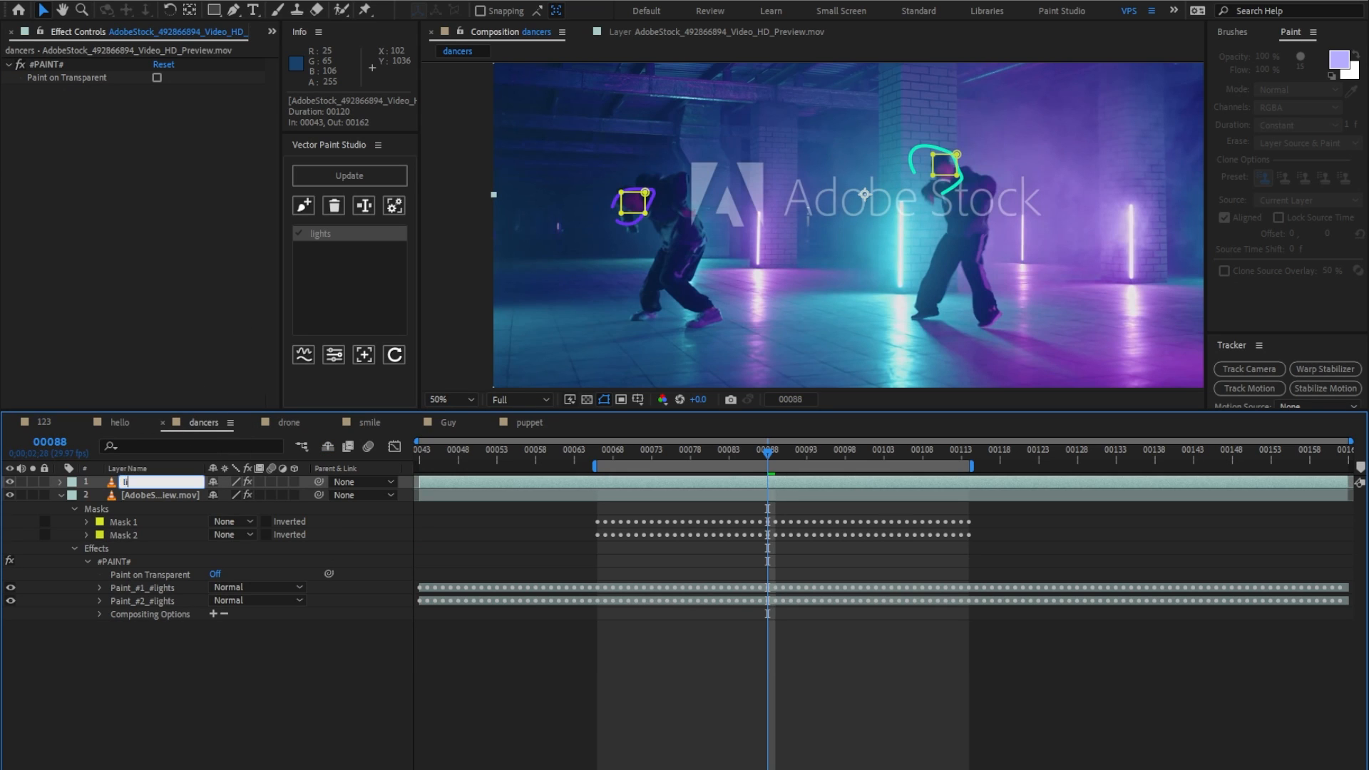
{"action": "type", "text": "ghts"}
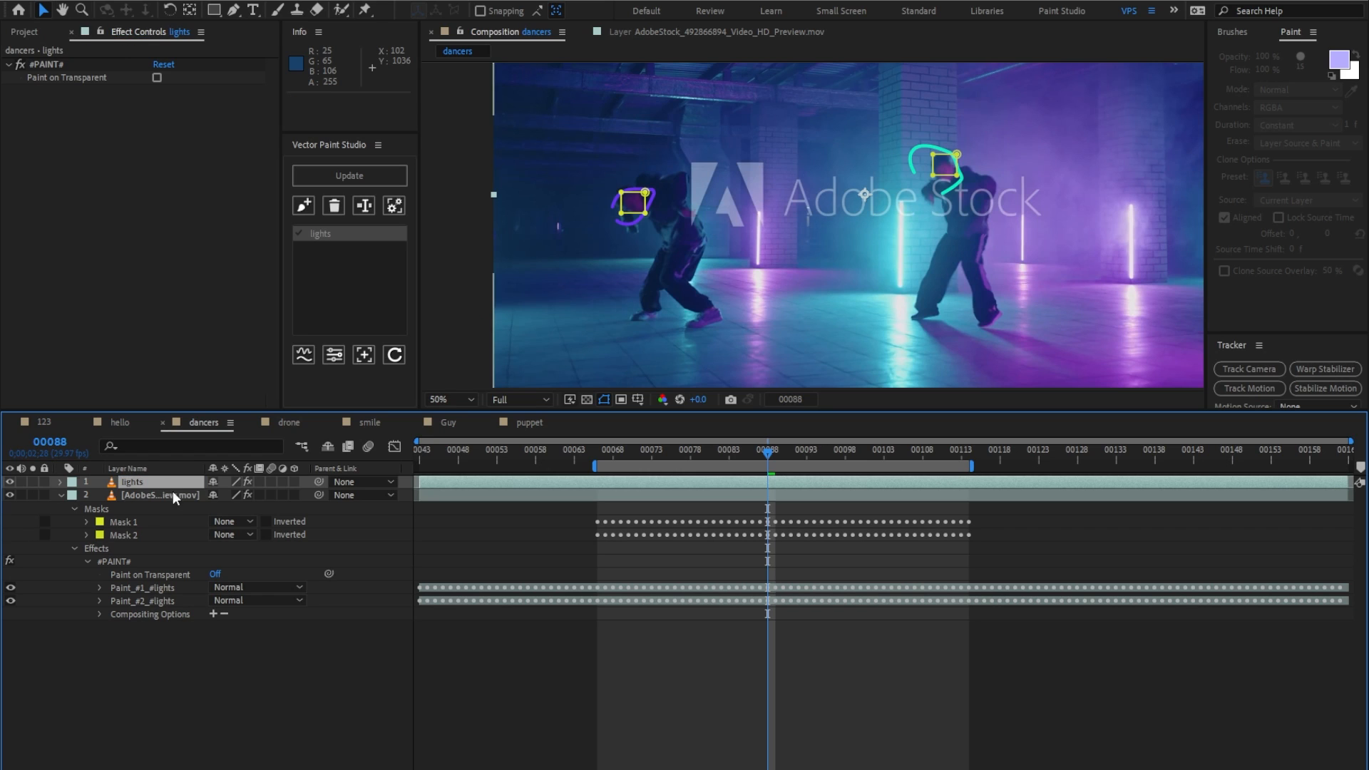
Try deleting the lights paint group from the original footage layer, undo the deletion and refresh the group list.
{"action": "left_click", "coordinate": [173, 493]}
{"action": "left_click", "coordinate": [350, 174]}
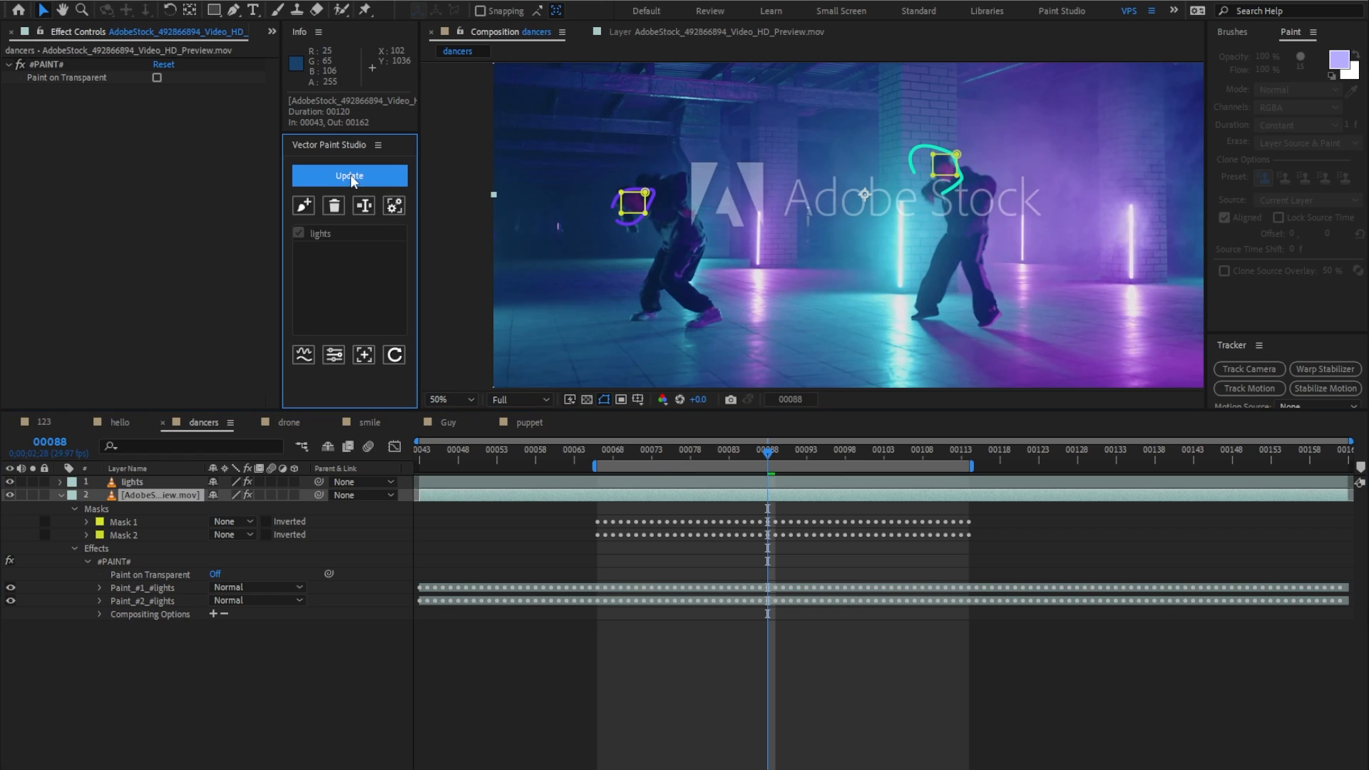
{"action": "left_click", "coordinate": [328, 233]}
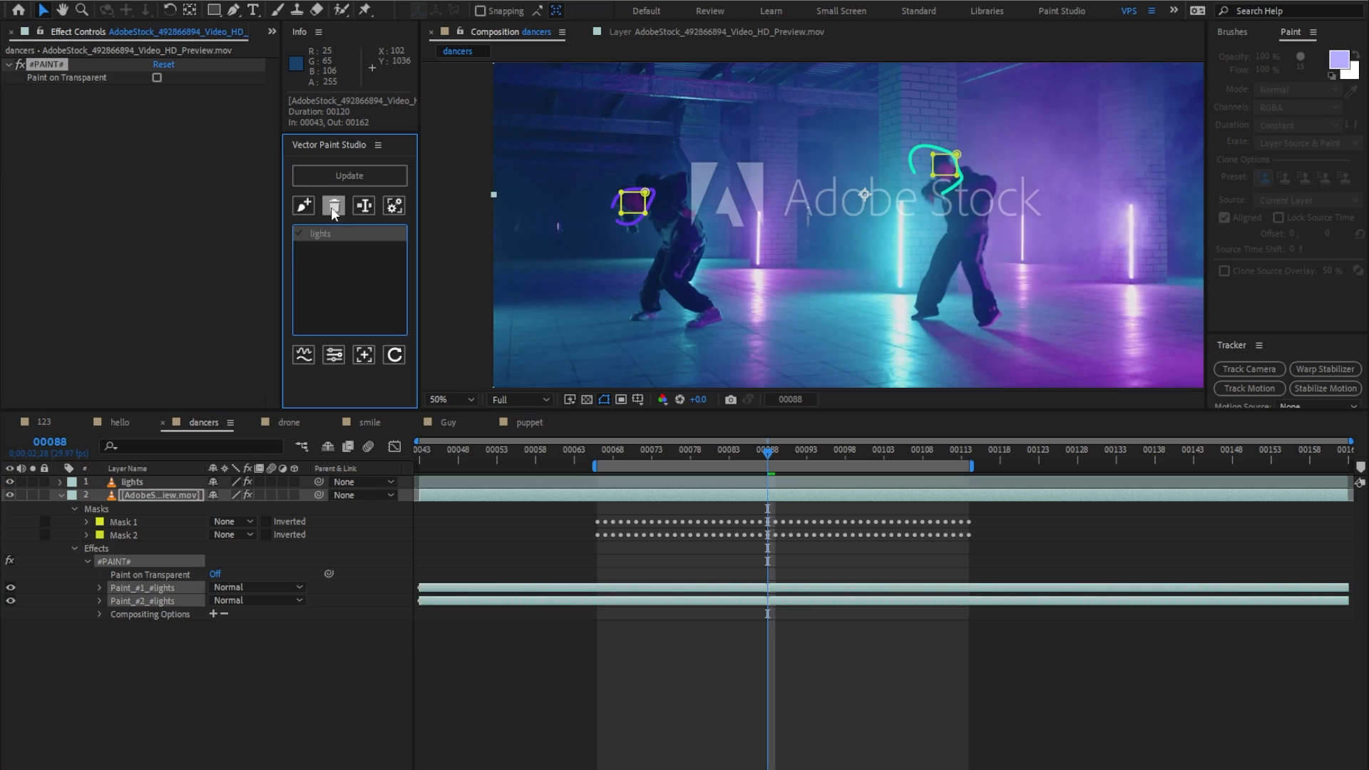
{"action": "left_click", "coordinate": [332, 208]}
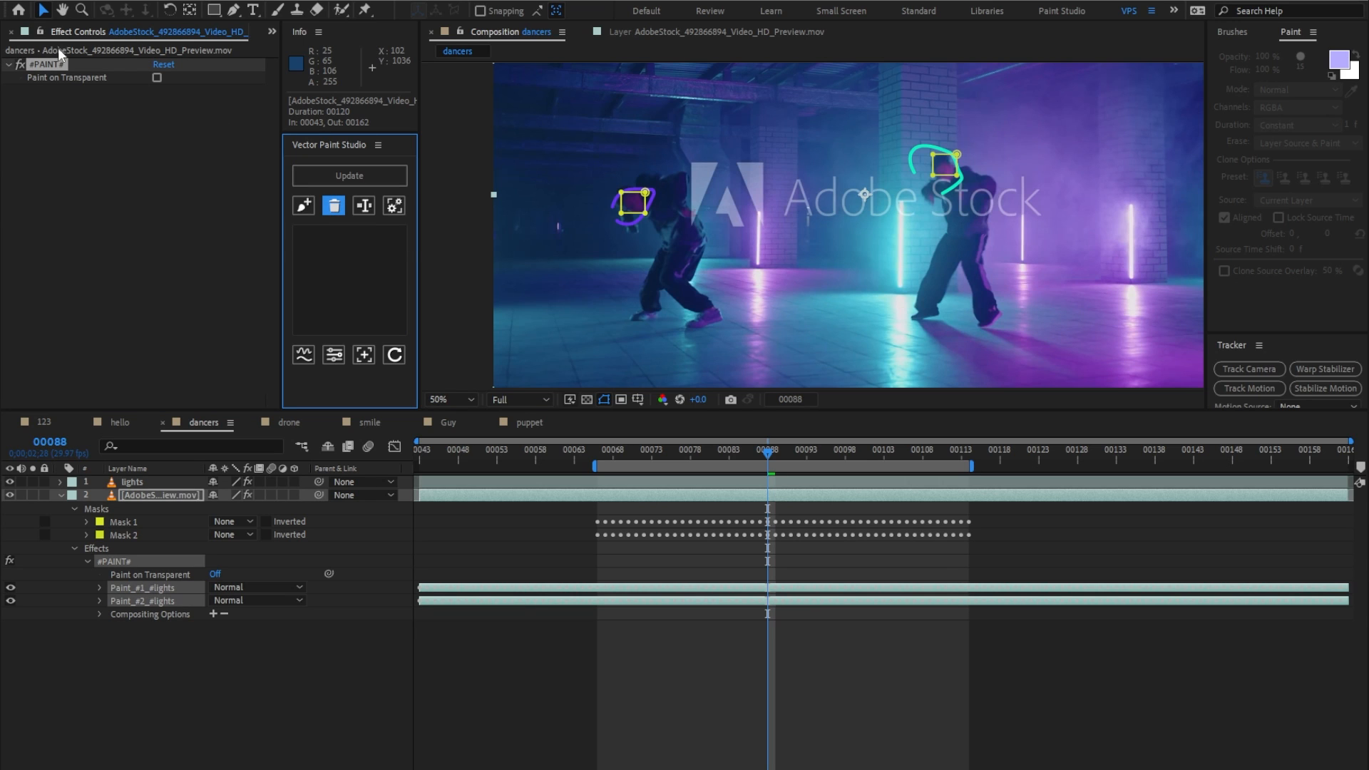
{"action": "left_click", "coordinate": [41, 1]}
{"action": "left_click", "coordinate": [57, 9]}
{"action": "left_click", "coordinate": [318, 174]}
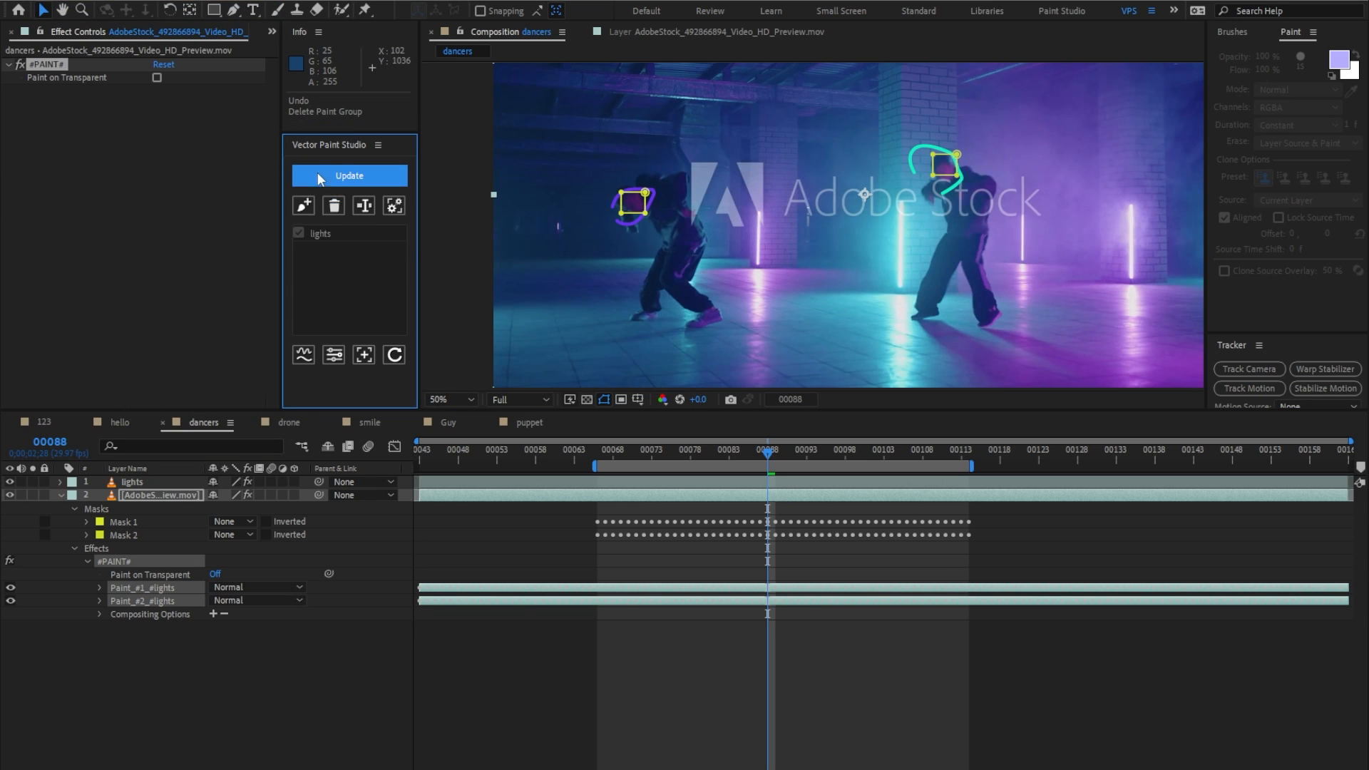
Disable the #PAINT# effect on the original footage layer and show only the lights layer.
{"action": "left_click", "coordinate": [11, 561]}
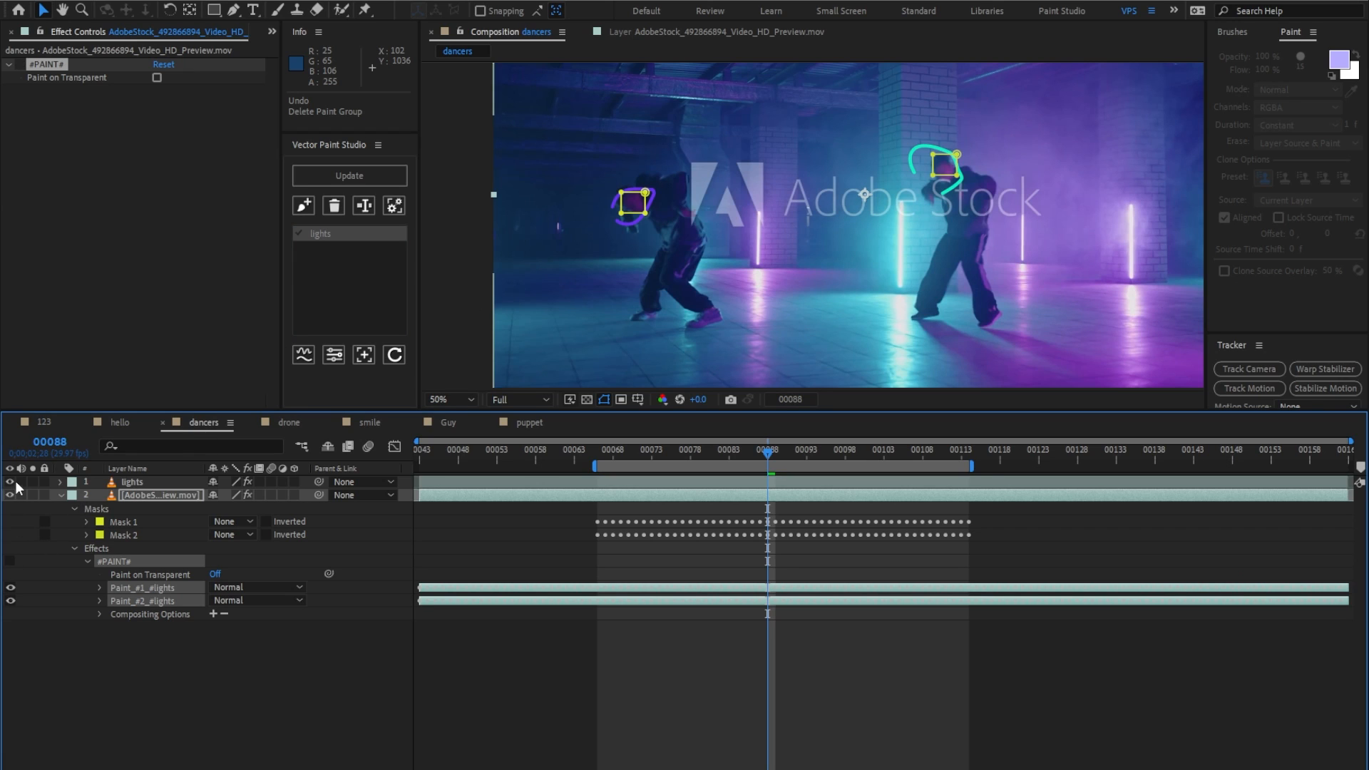
{"action": "left_click", "coordinate": [11, 561]}
{"action": "left_click", "coordinate": [11, 561]}
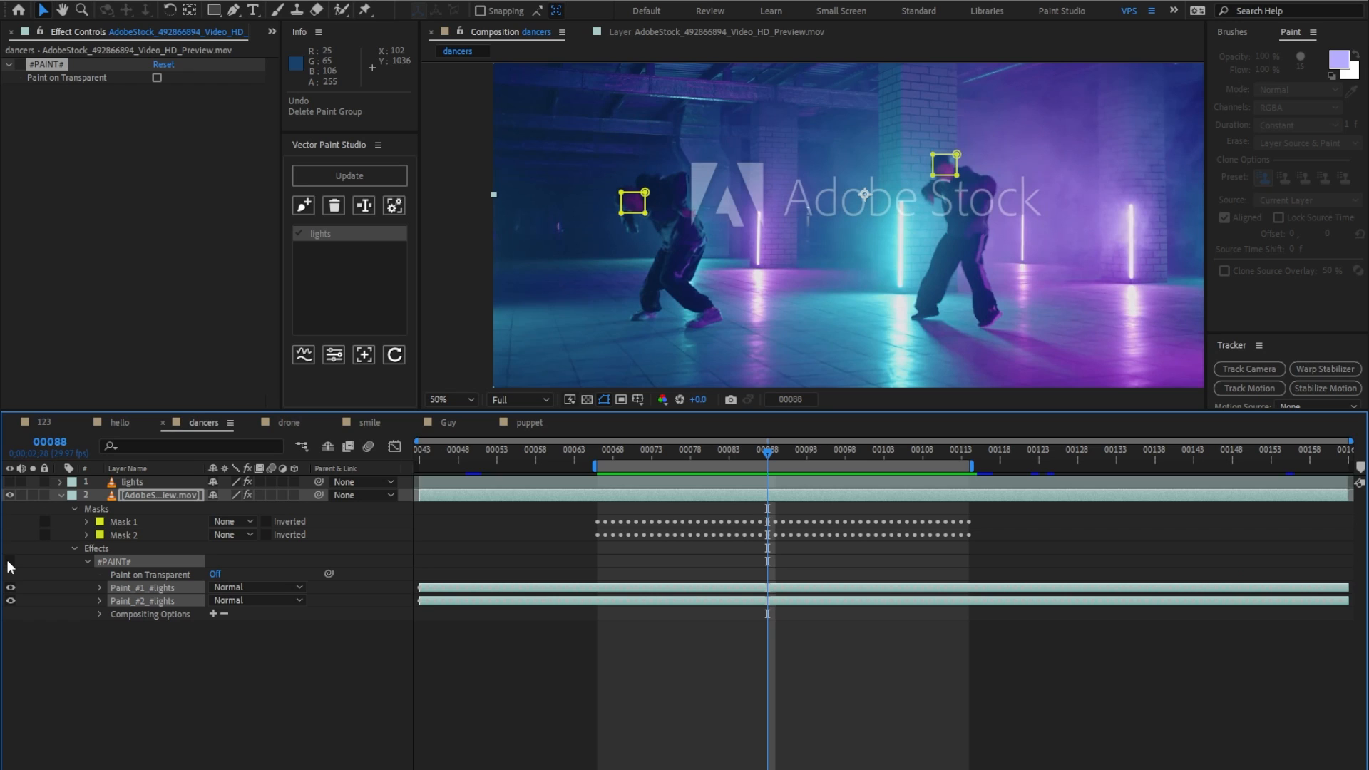
{"action": "left_click", "coordinate": [10, 483]}
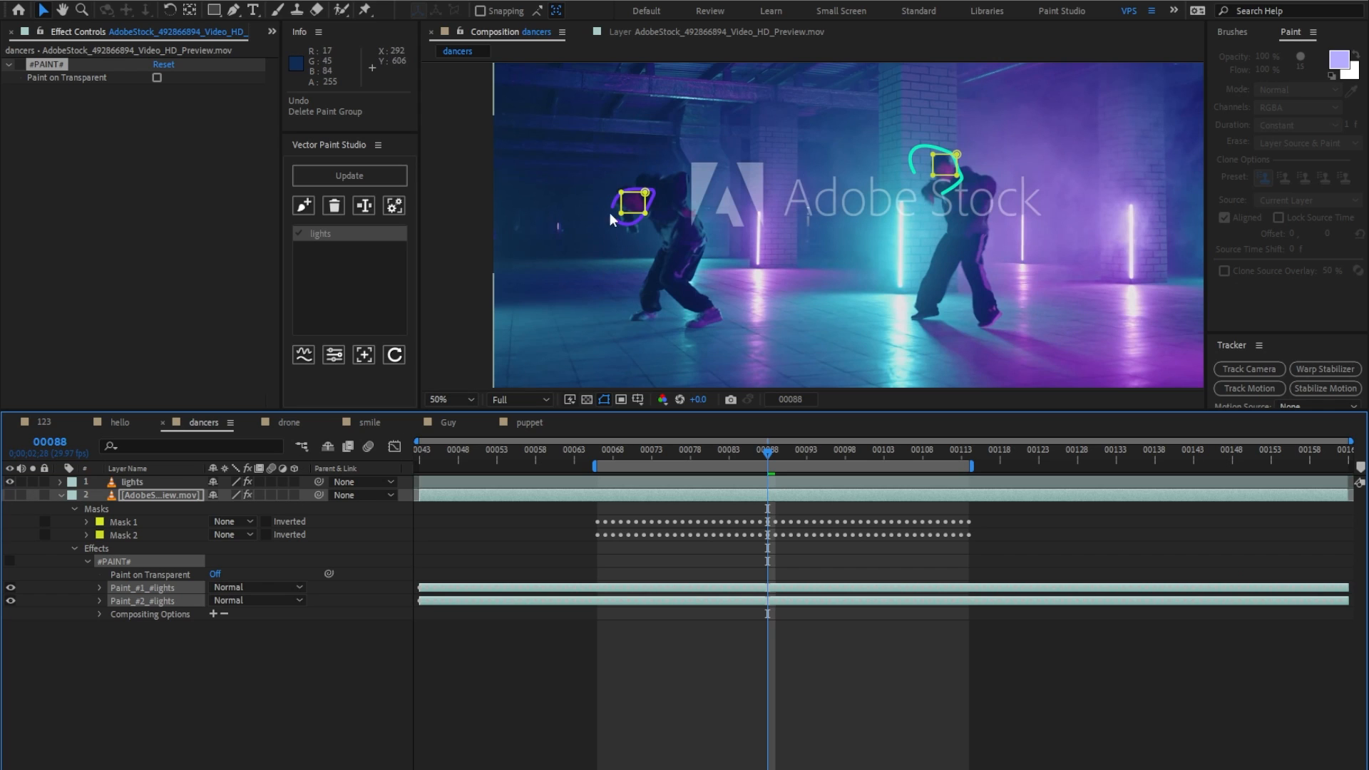
Enable Paint on Transparent for the lights layer and show the original footage layer beneath it.
{"action": "left_click", "coordinate": [147, 482]}
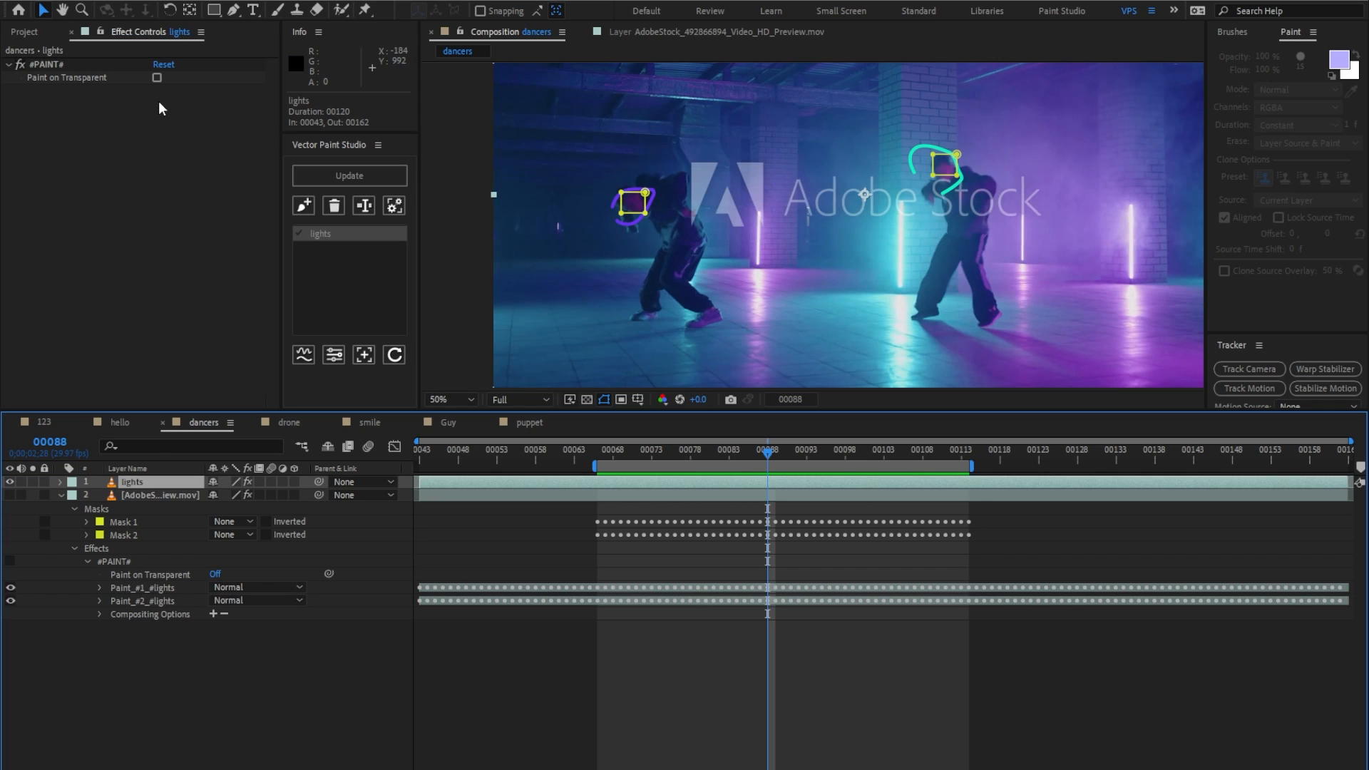
{"action": "left_click", "coordinate": [157, 76]}
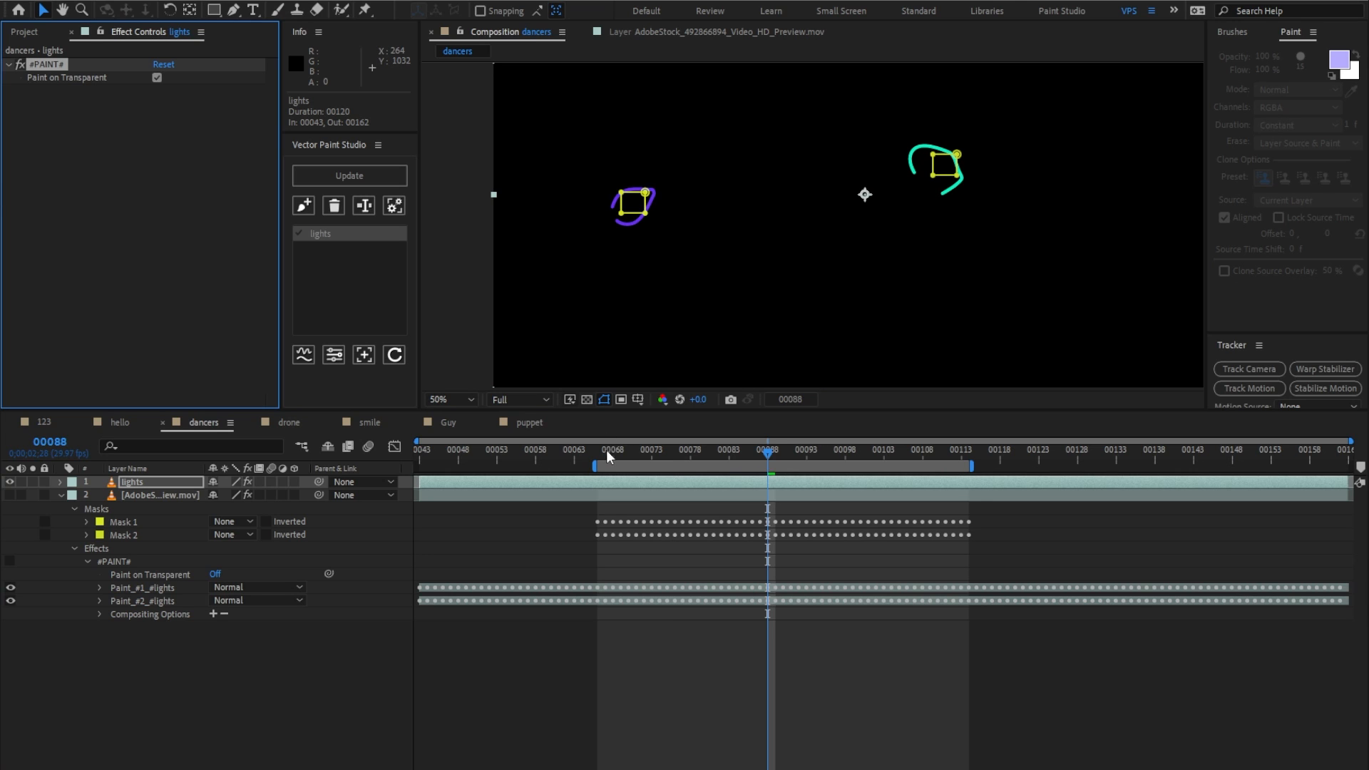
{"action": "key", "text": "space"}
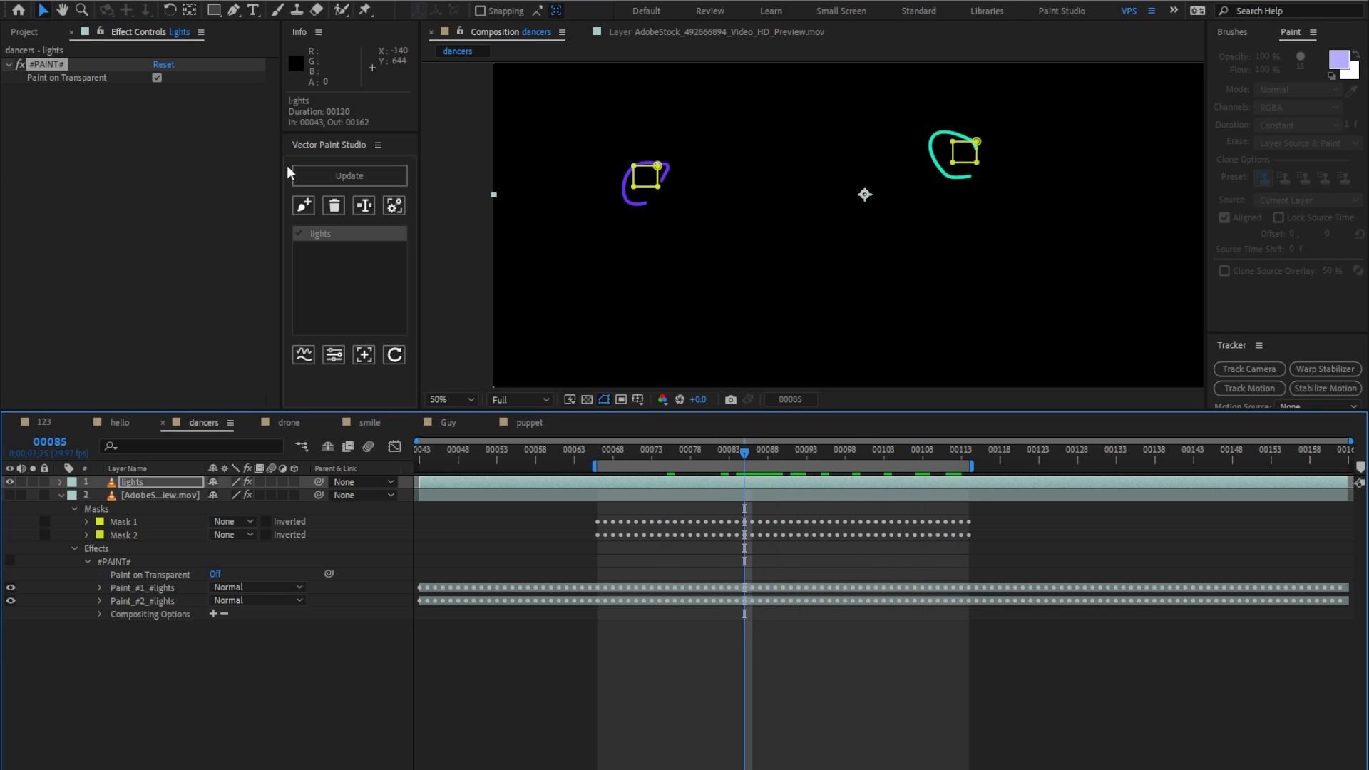
{"action": "left_click", "coordinate": [10, 495]}
Apply a Glow effect with Glow Radius 16 to the lights layer and duplicate the effect.
{"action": "left_click", "coordinate": [160, 40]}
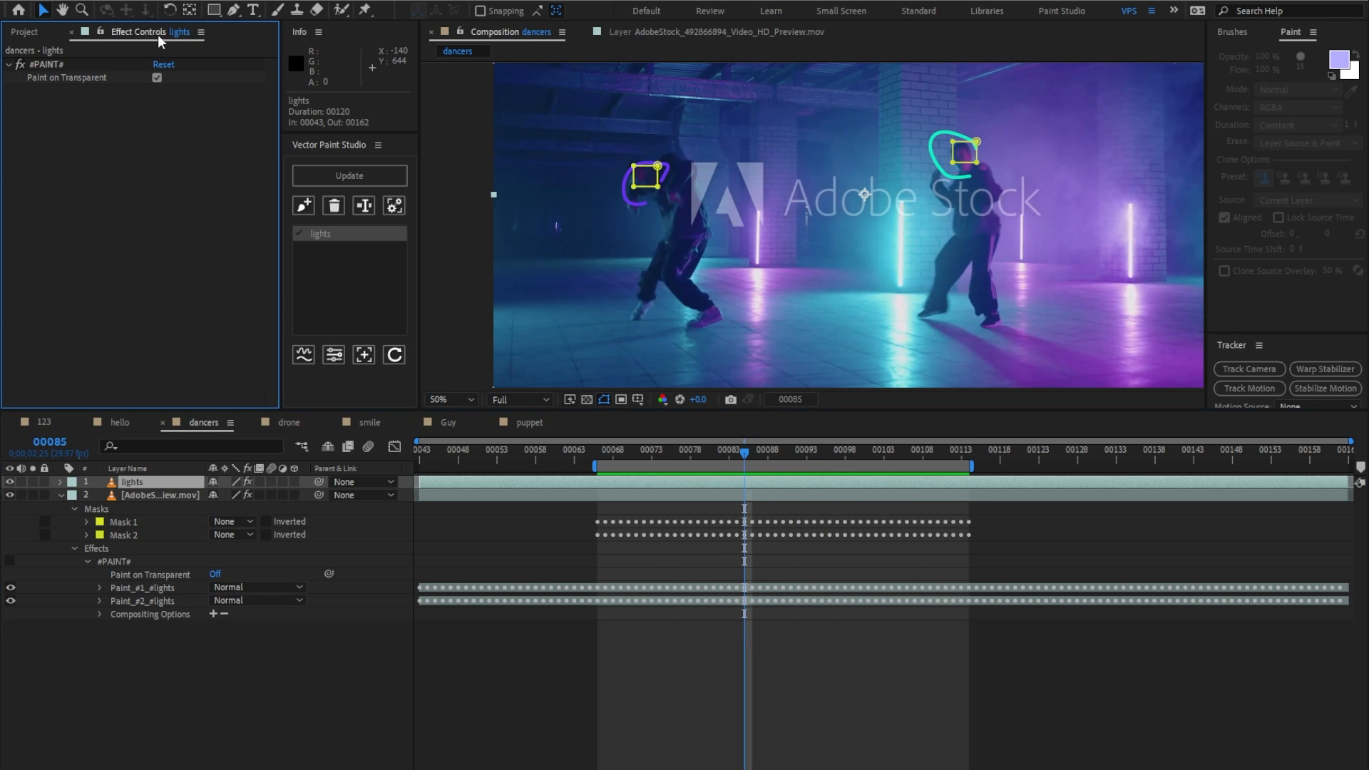
{"action": "left_click", "coordinate": [163, 2]}
{"action": "mouse_move", "coordinate": [285, 492]}
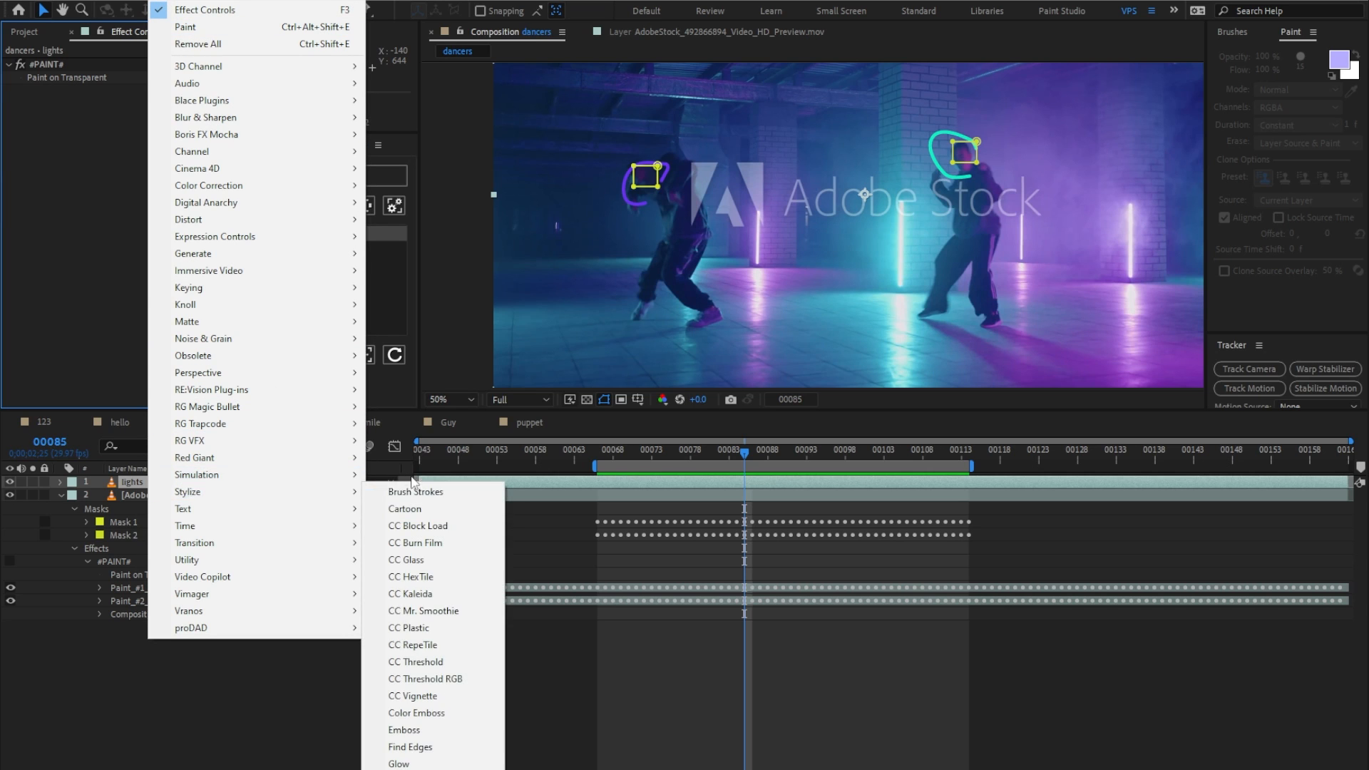
{"action": "left_click", "coordinate": [428, 764]}
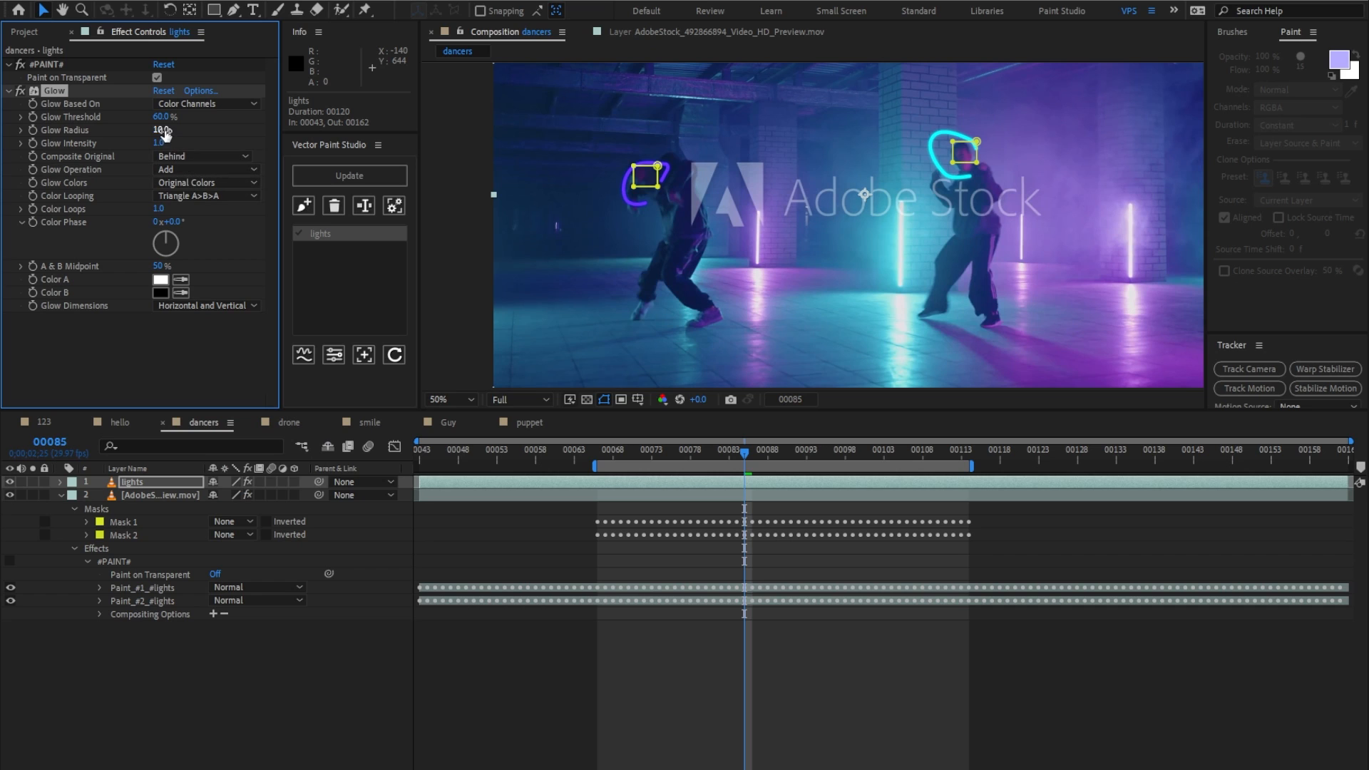
{"action": "key", "text": "ctrl+d"}
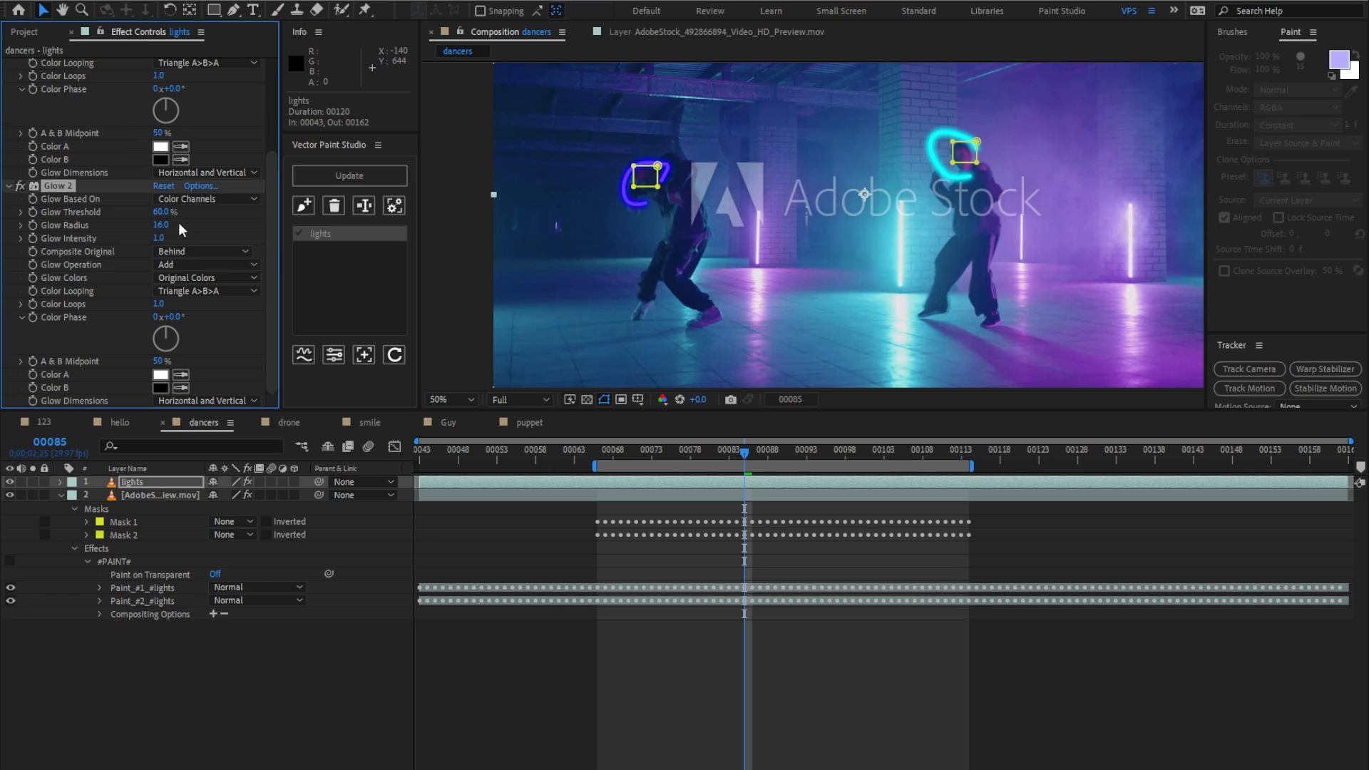
Set the lights layer's blending mode to Lighten and preview the animation from frame 66.
{"action": "left_click", "coordinate": [160, 482]}
{"action": "key", "text": "F4"}
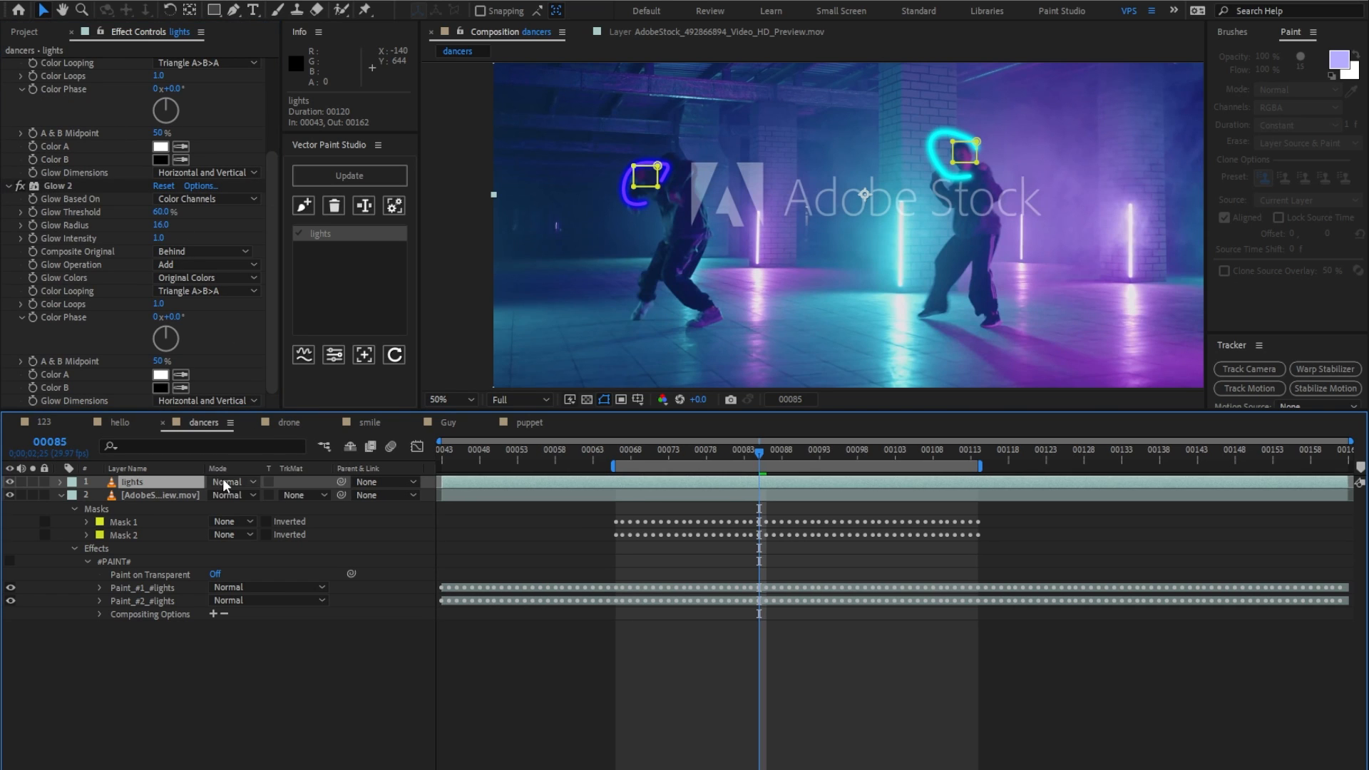
{"action": "left_click", "coordinate": [226, 482]}
{"action": "left_click", "coordinate": [315, 482]}
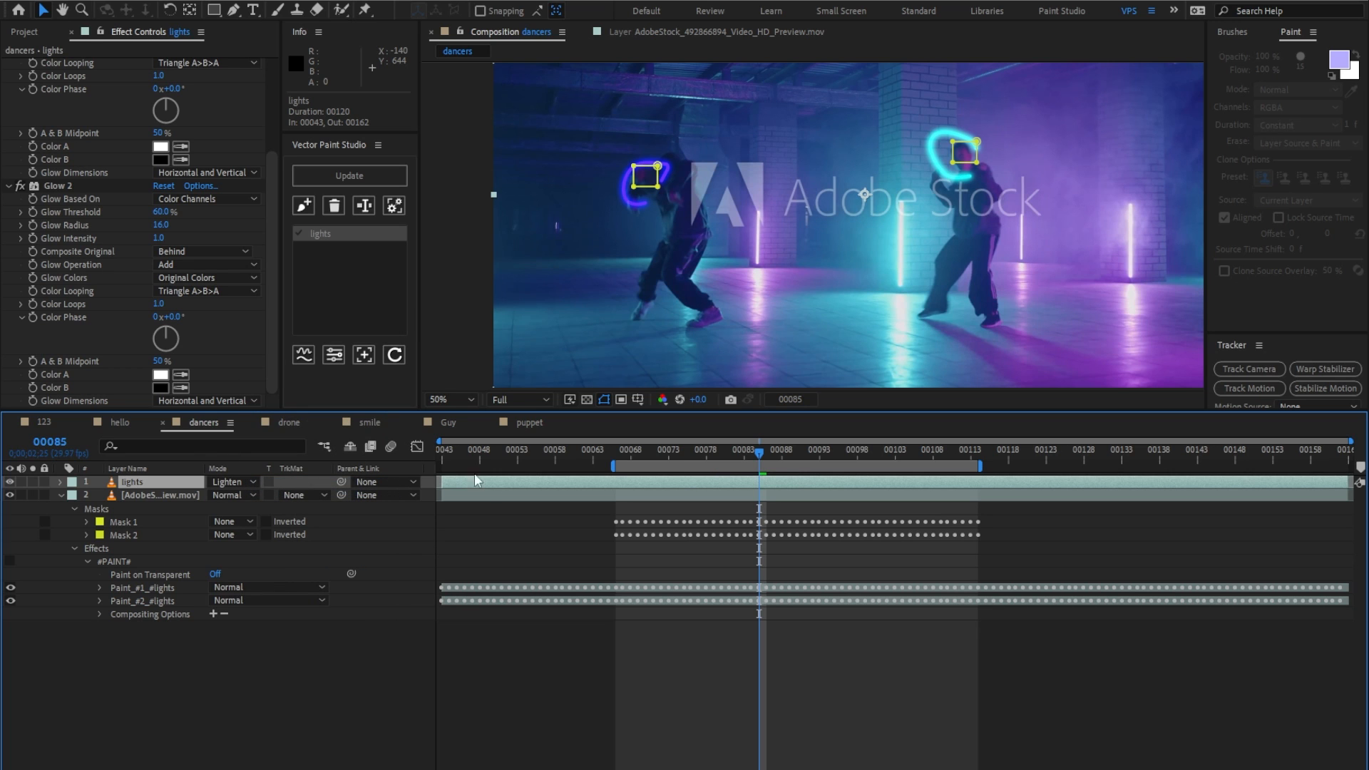
{"action": "left_click", "coordinate": [617, 452]}
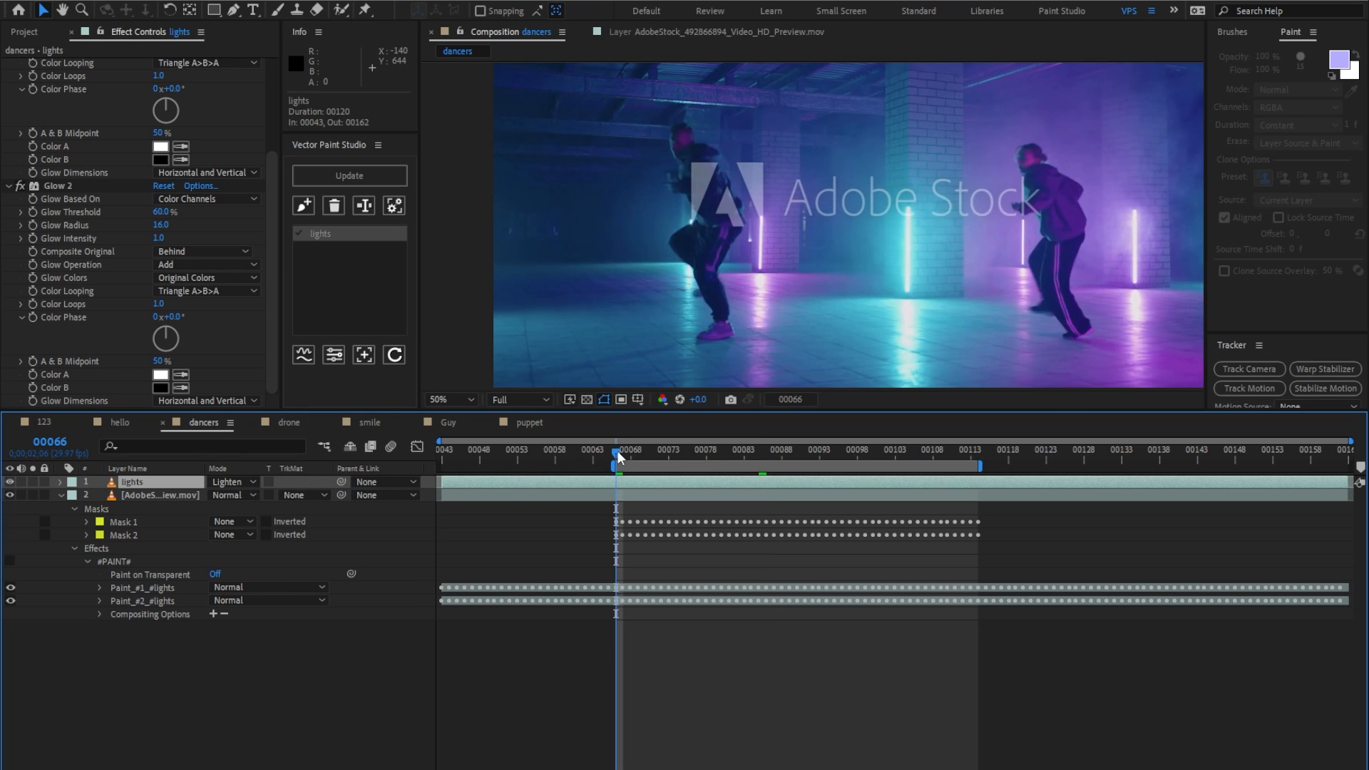
{"action": "key", "text": "space"}
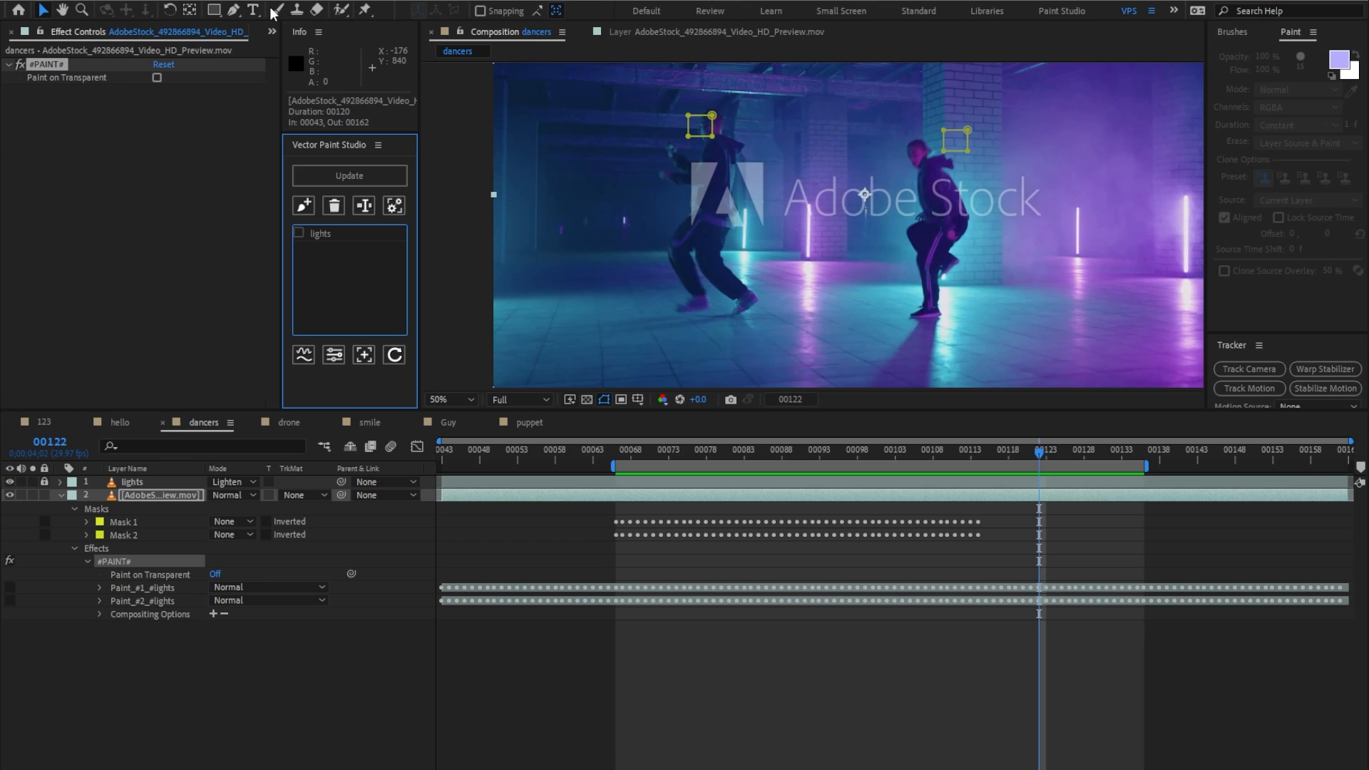
Paint brush strokes radiating across the floor around both dancers' feet on the original footage layer at frame 122.
{"action": "left_click", "coordinate": [274, 12]}
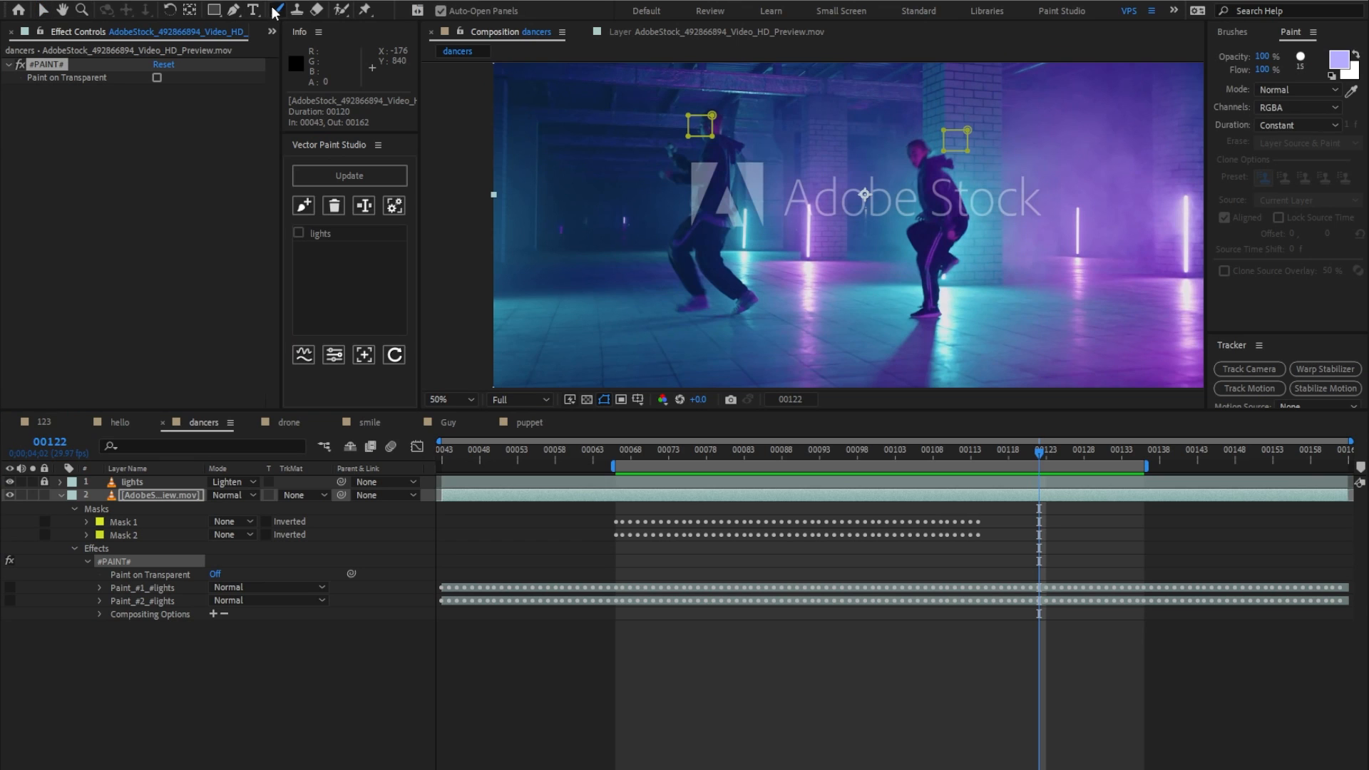
{"action": "double_click", "coordinate": [170, 493]}
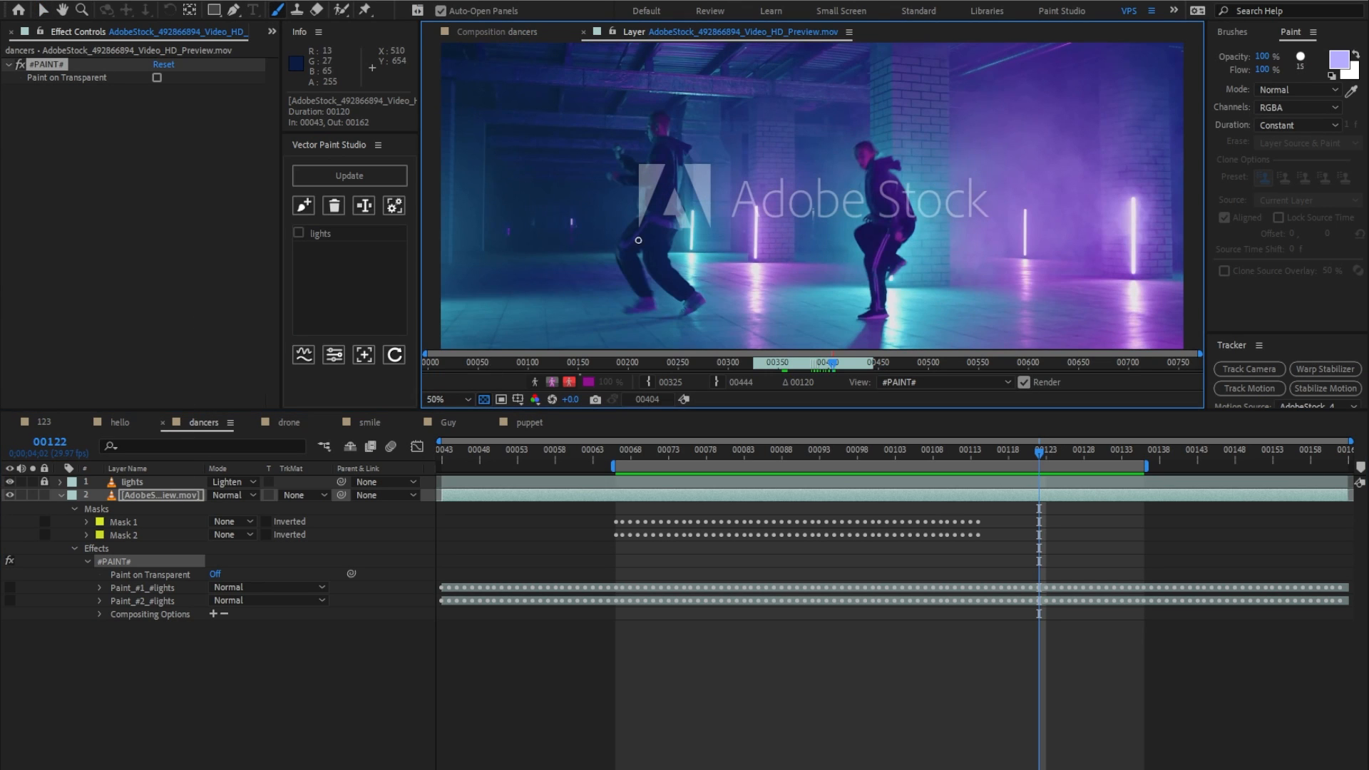
{"action": "left_click_drag", "start_coordinate": [895, 285], "coordinate": [889, 189]}
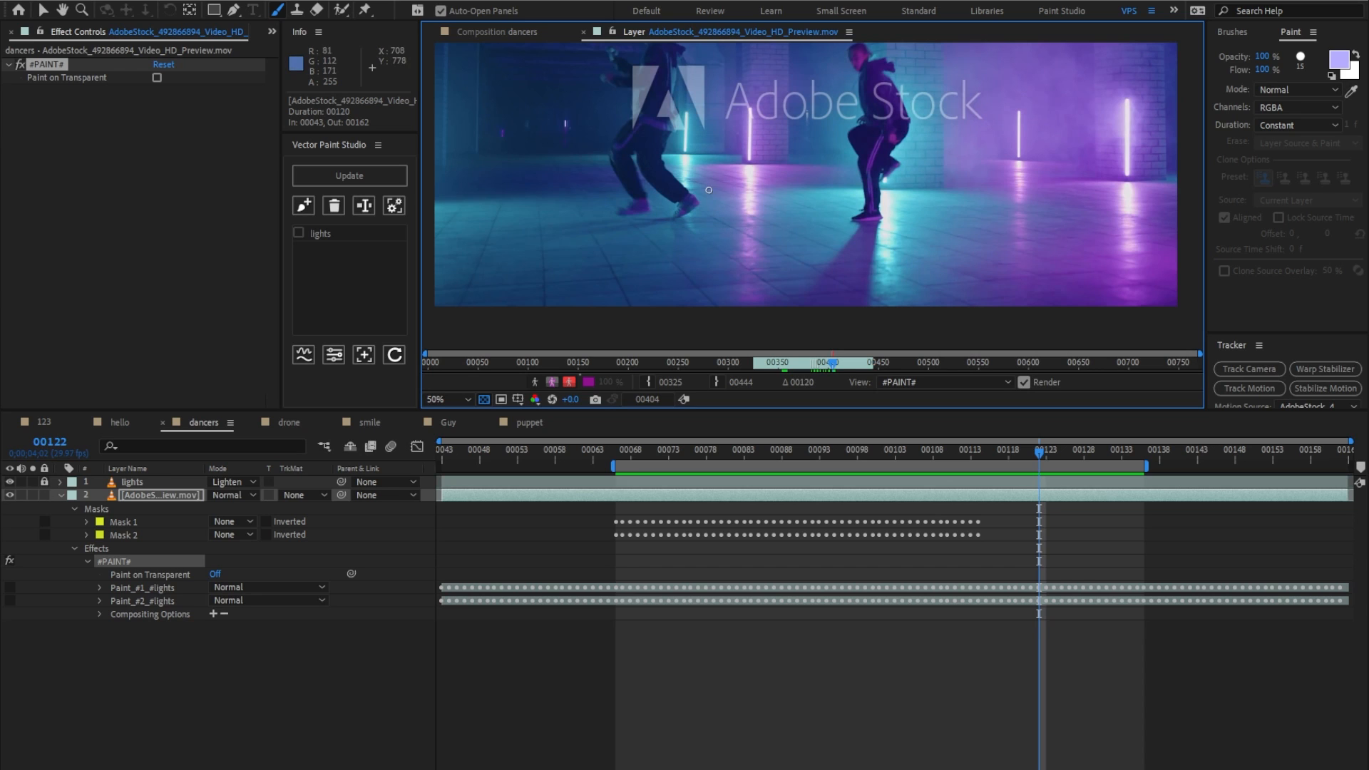
{"action": "left_click_drag", "start_coordinate": [708, 189], "coordinate": [795, 154]}
{"action": "left_click_drag", "start_coordinate": [713, 203], "coordinate": [799, 215]}
{"action": "mouse_move", "coordinate": [702, 219]}
{"action": "left_mouse_down"}
{"action": "mouse_move", "coordinate": [764, 260]}
{"action": "mouse_move", "coordinate": [684, 294]}
{"action": "left_mouse_up"}
{"action": "left_click_drag", "start_coordinate": [653, 239], "coordinate": [593, 275]}
{"action": "left_click_drag", "start_coordinate": [627, 232], "coordinate": [545, 244]}
{"action": "left_click_drag", "start_coordinate": [841, 207], "coordinate": [775, 182]}
{"action": "mouse_move", "coordinate": [838, 229]}
{"action": "left_mouse_down"}
{"action": "mouse_move", "coordinate": [772, 253]}
{"action": "mouse_move", "coordinate": [819, 283]}
{"action": "left_mouse_up"}
{"action": "left_click_drag", "start_coordinate": [882, 239], "coordinate": [891, 284]}
{"action": "left_click_drag", "start_coordinate": [892, 229], "coordinate": [974, 257]}
{"action": "mouse_move", "coordinate": [905, 214]}
{"action": "left_mouse_down"}
{"action": "mouse_move", "coordinate": [977, 213]}
{"action": "mouse_move", "coordinate": [973, 188]}
{"action": "left_mouse_up"}
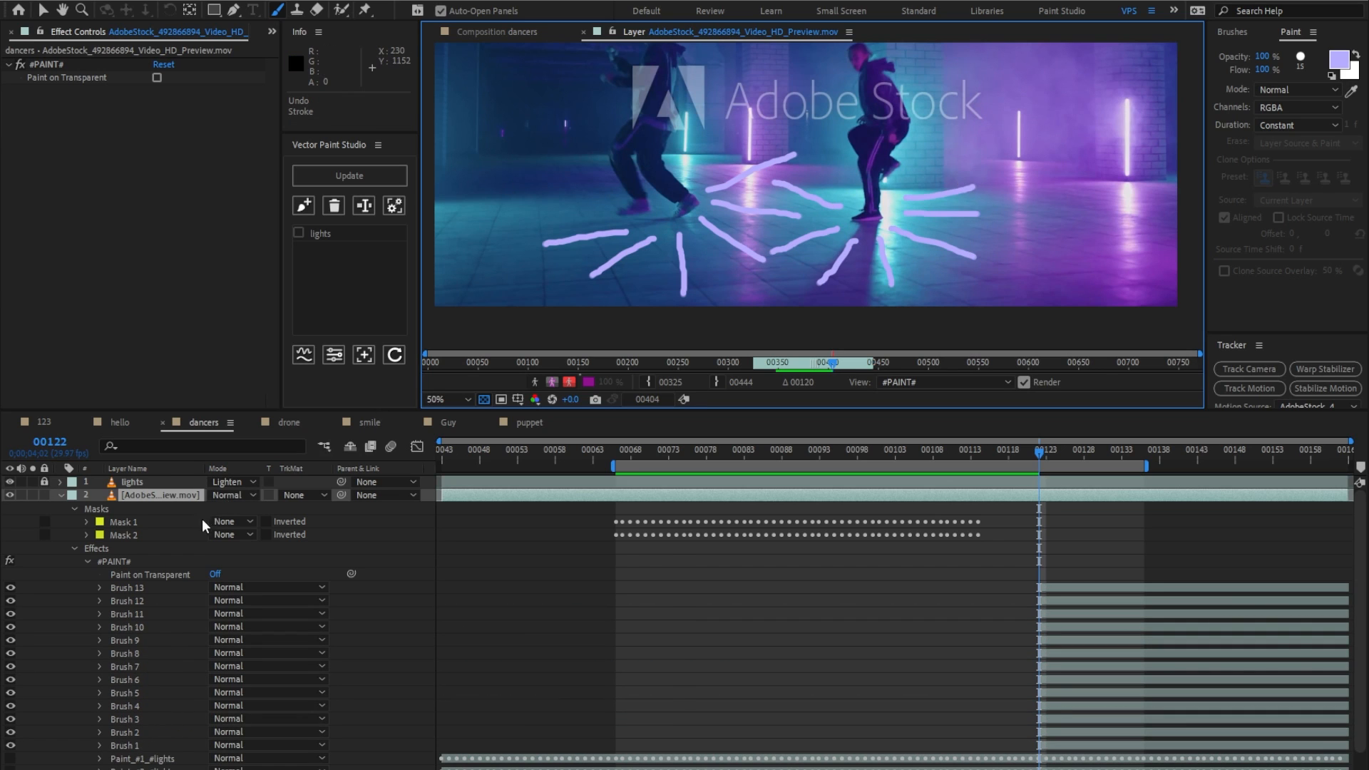
Create a paint group named lights 2 from the strokes Brush 1 through Brush 13.
{"action": "left_click", "coordinate": [138, 589]}
{"action": "left_click", "coordinate": [142, 745], "text": "shift"}
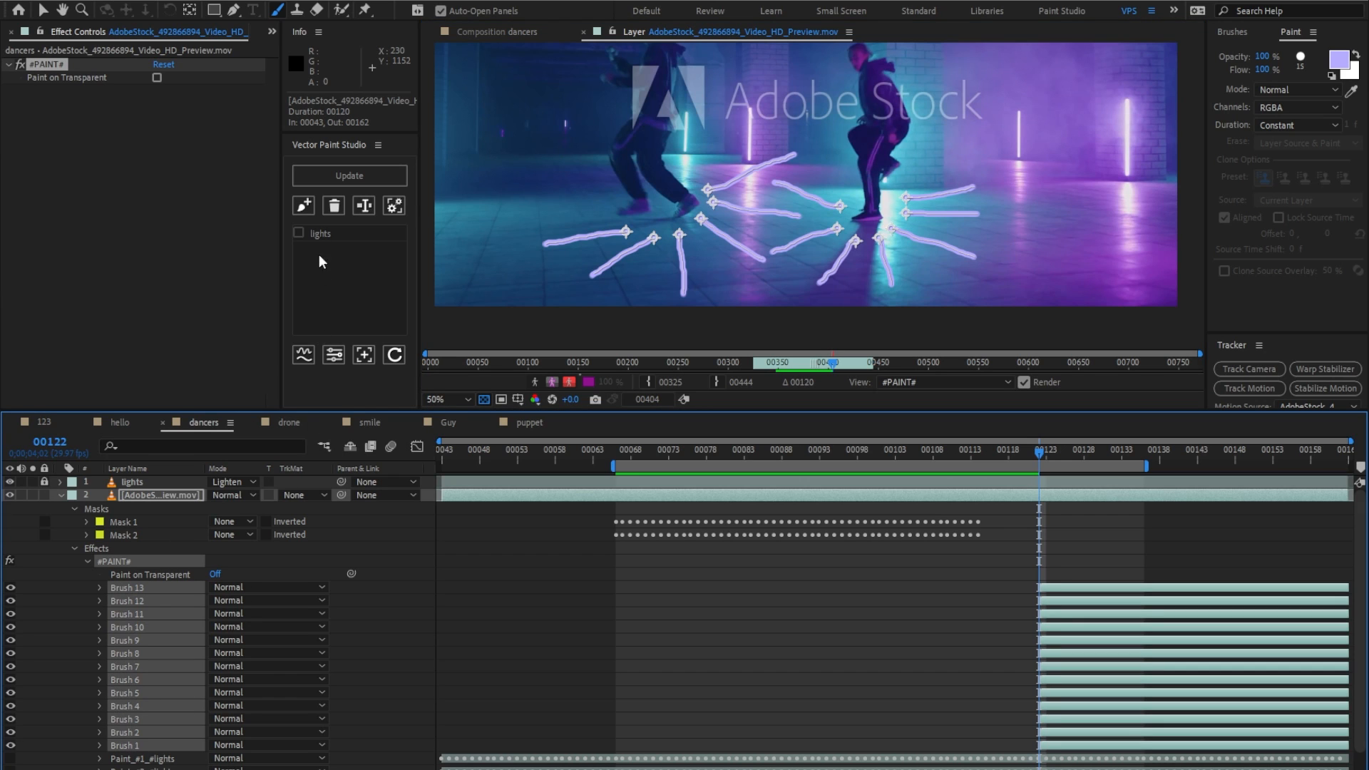
{"action": "left_click", "coordinate": [303, 209]}
{"action": "type", "text": "lights 2"}
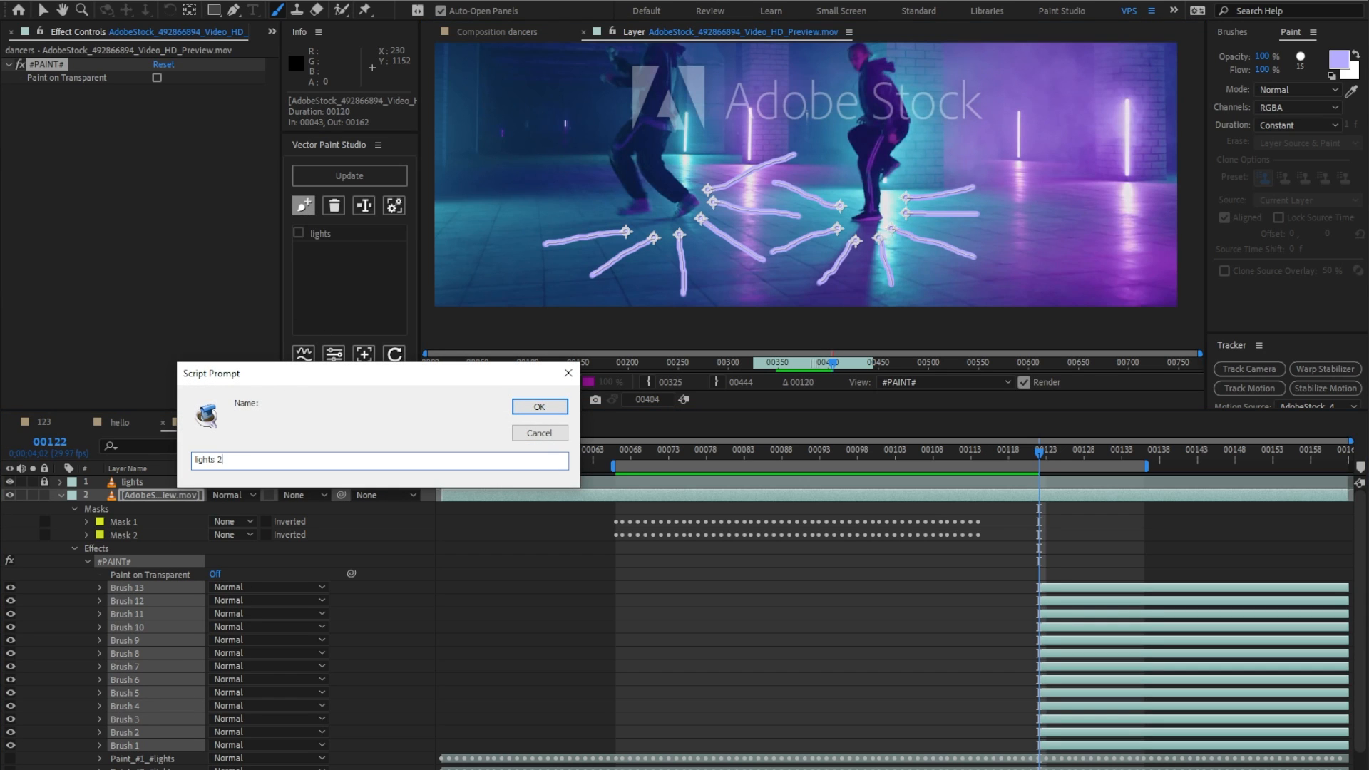
{"action": "key", "text": "Return"}
{"action": "left_click", "coordinate": [304, 354]}
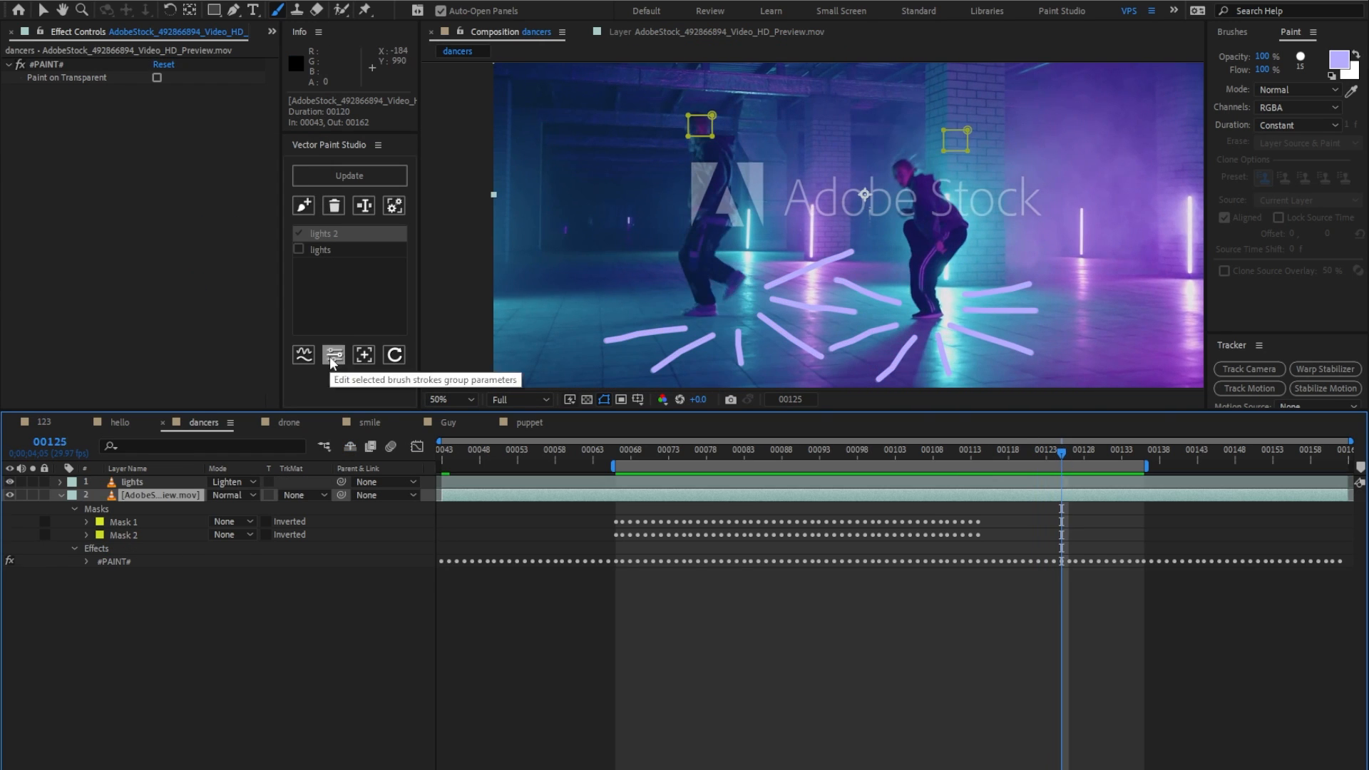
Edit the lights 2 group, randomizing its stroke colors and reducing Diameter Add to thin the strokes.
{"action": "left_click", "coordinate": [331, 357]}
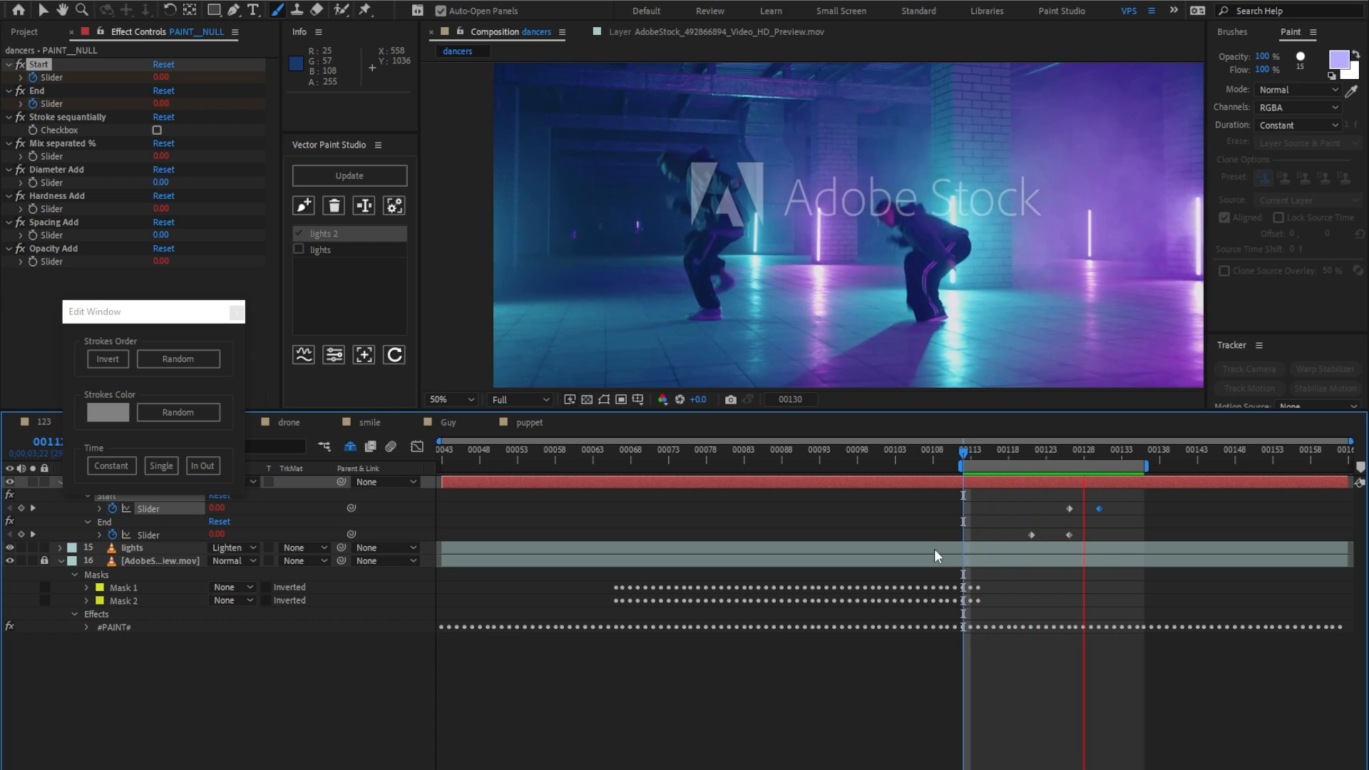
{"action": "left_click", "coordinate": [194, 412]}
{"action": "left_click_drag", "start_coordinate": [161, 182], "coordinate": [139, 186]}
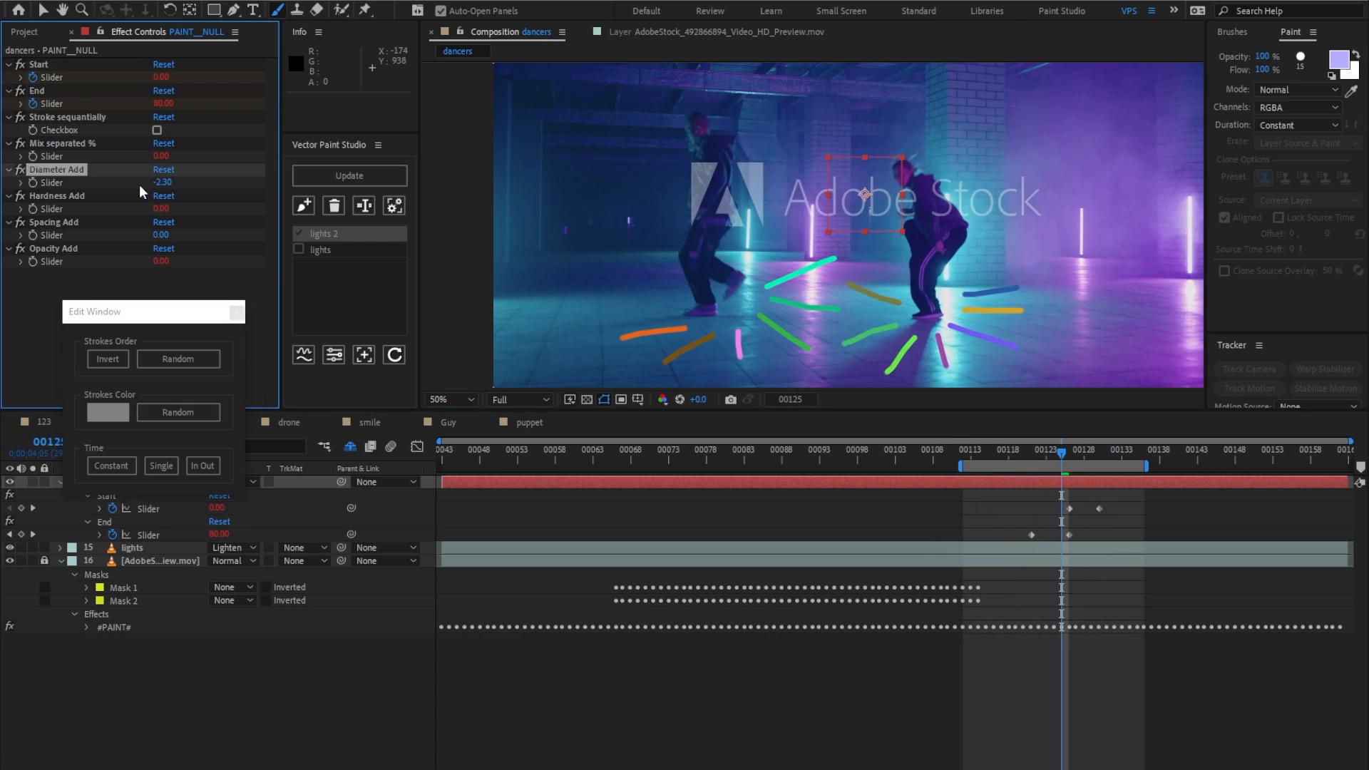
{"action": "left_click", "coordinate": [158, 495]}
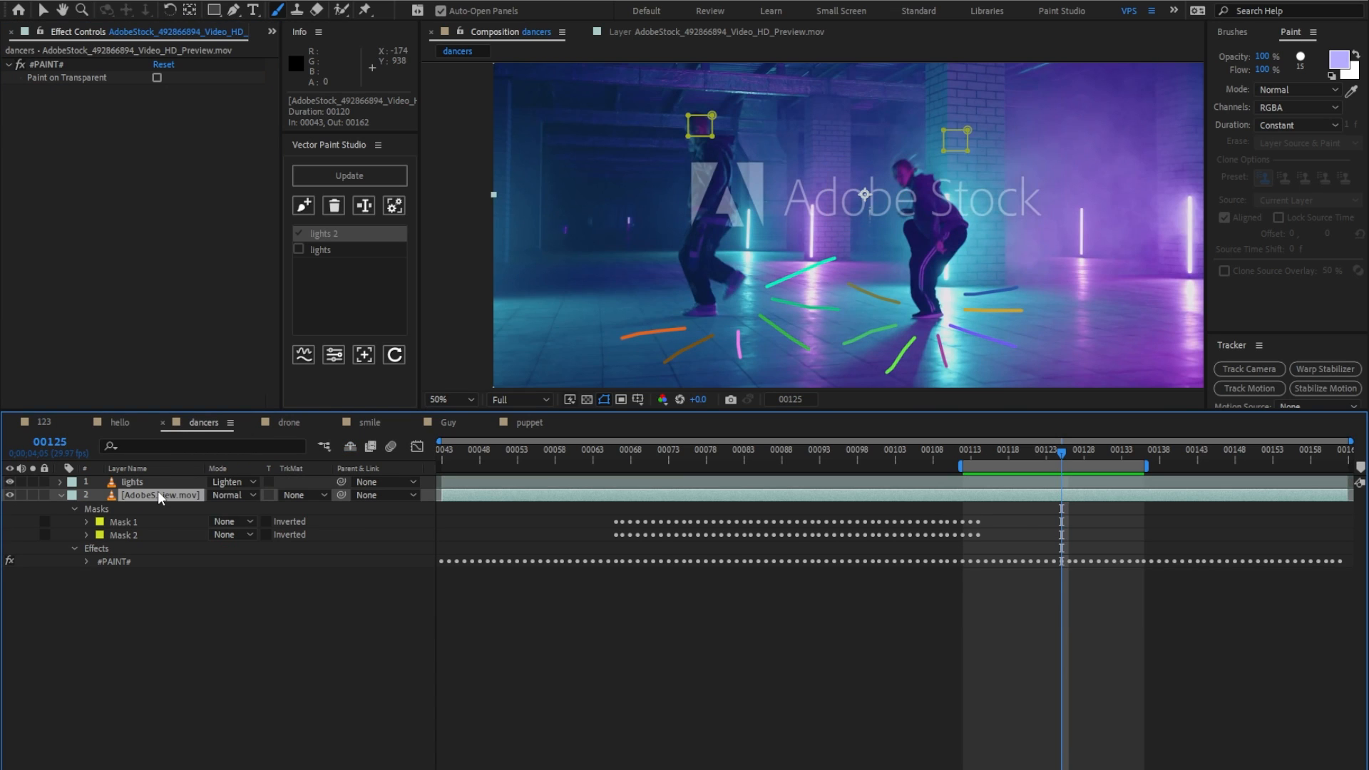
Duplicate the original footage layer, move the copy to the top of the layer stack and rename it lights 2.
{"action": "key", "text": "ctrl+d"}
{"action": "left_click_drag", "start_coordinate": [158, 495], "coordinate": [164, 479]}
{"action": "key", "text": "Return"}
{"action": "type", "text": "lights"}
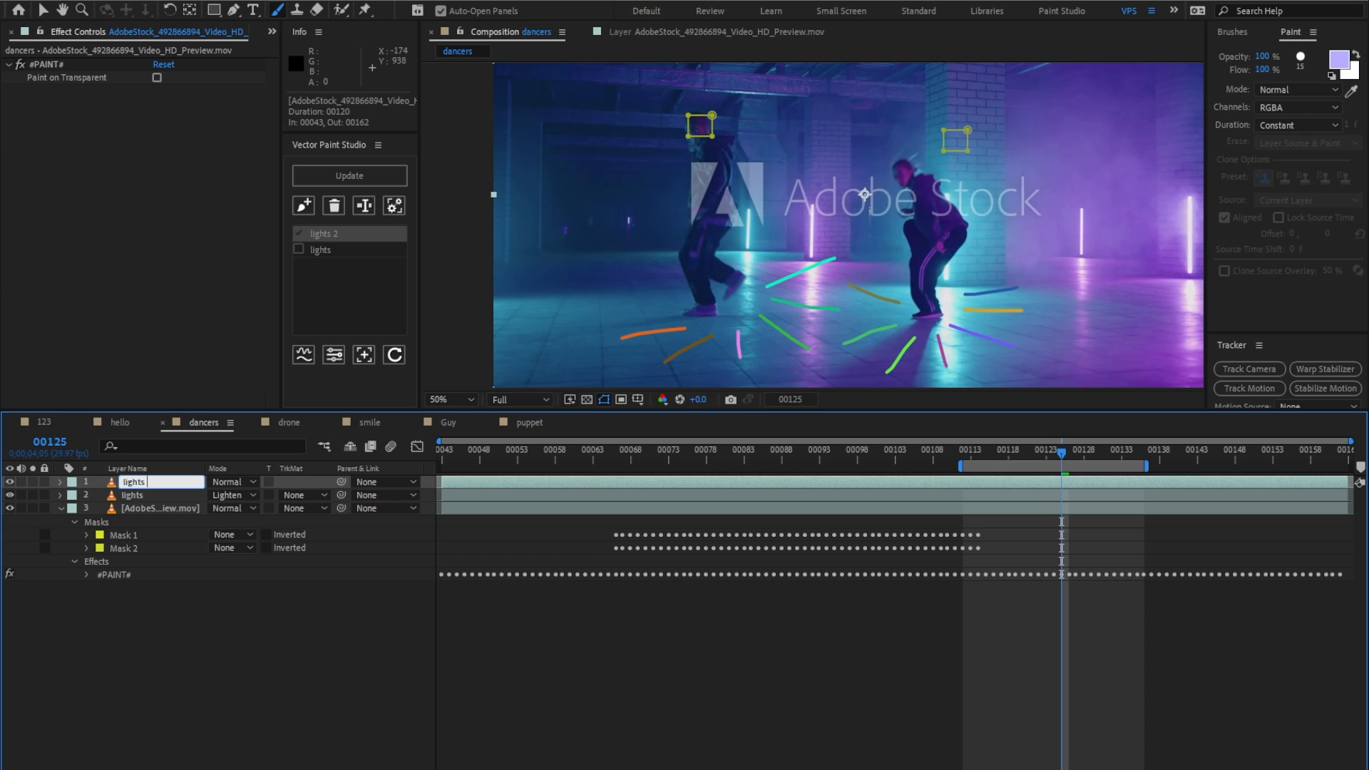
{"action": "type", "text": " 2"}
{"action": "key", "text": "Return"}
Turn on Paint on Transparent for the lights 2 layer, soloing the layer temporarily to isolate its strokes.
{"action": "left_click", "coordinate": [159, 508]}
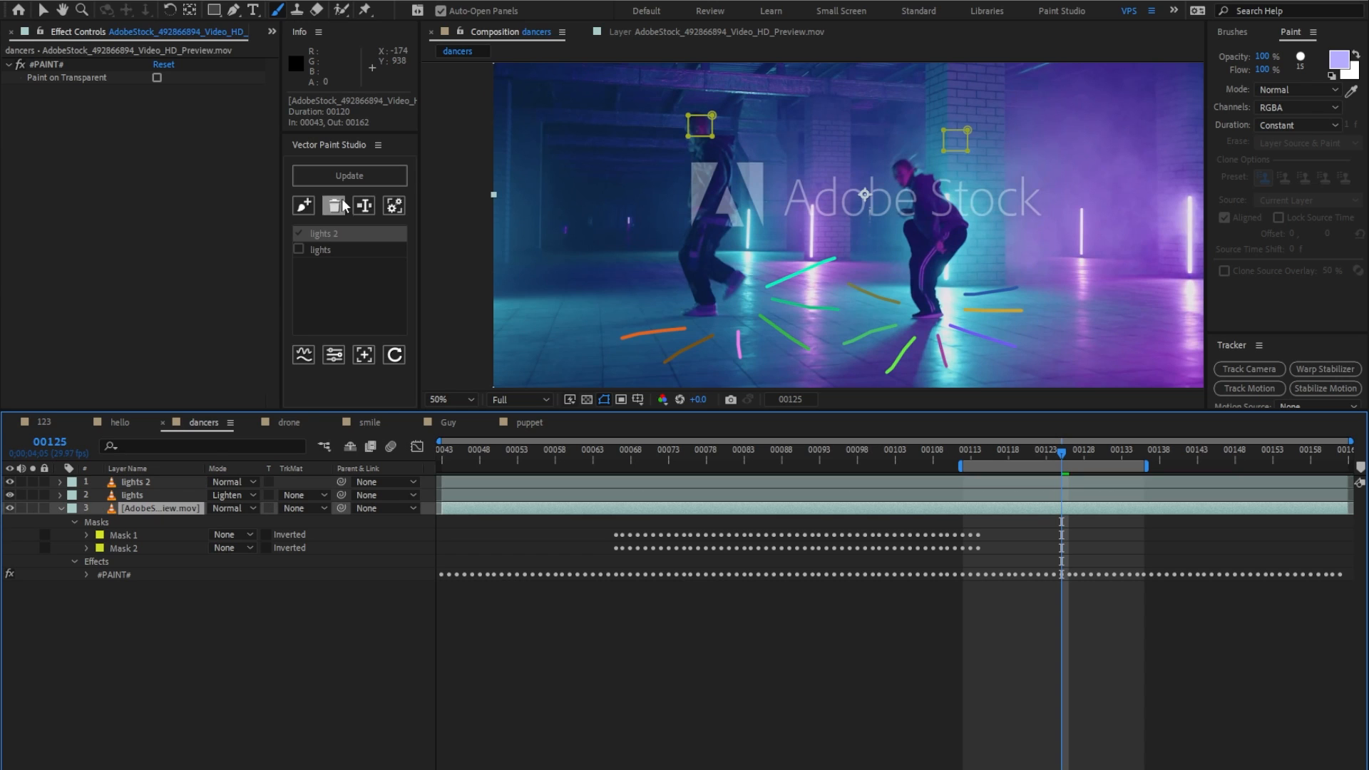
{"action": "left_click", "coordinate": [297, 233]}
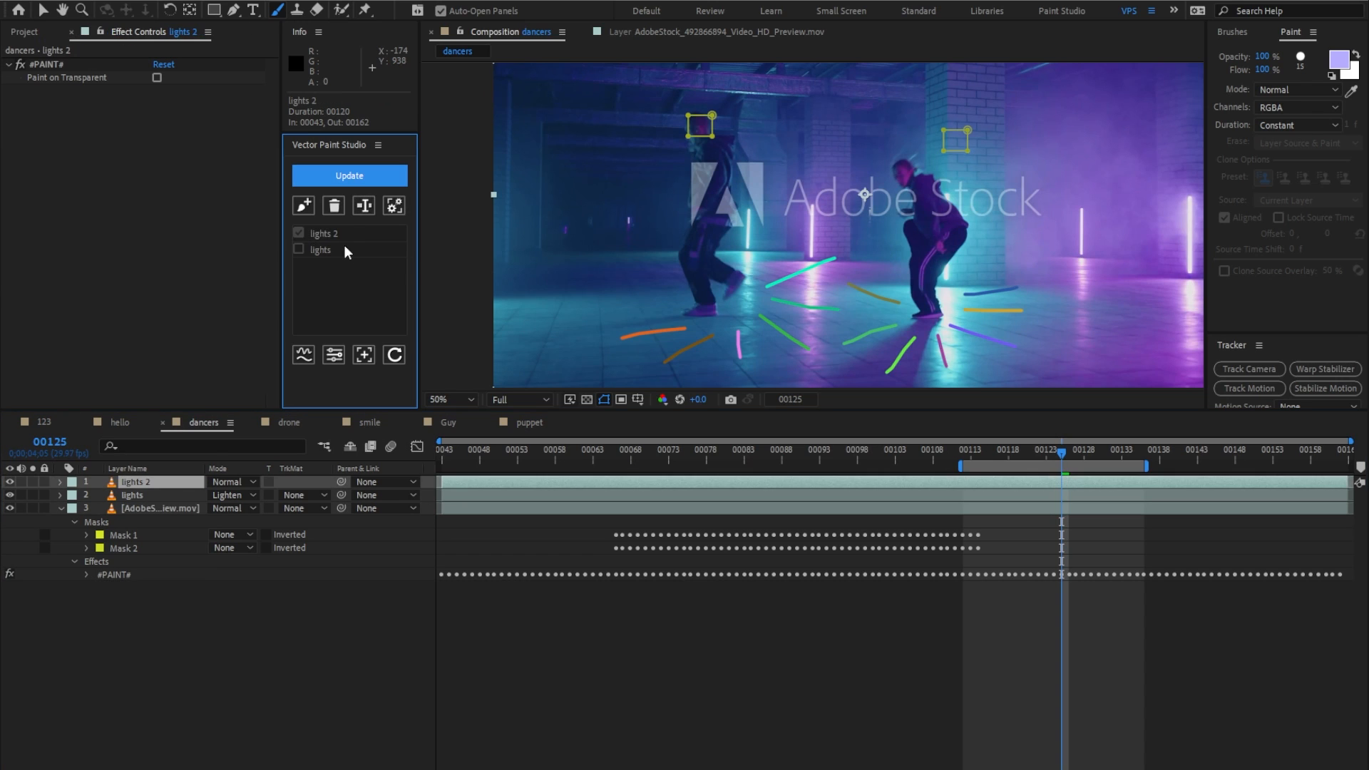
{"action": "left_click", "coordinate": [31, 482]}
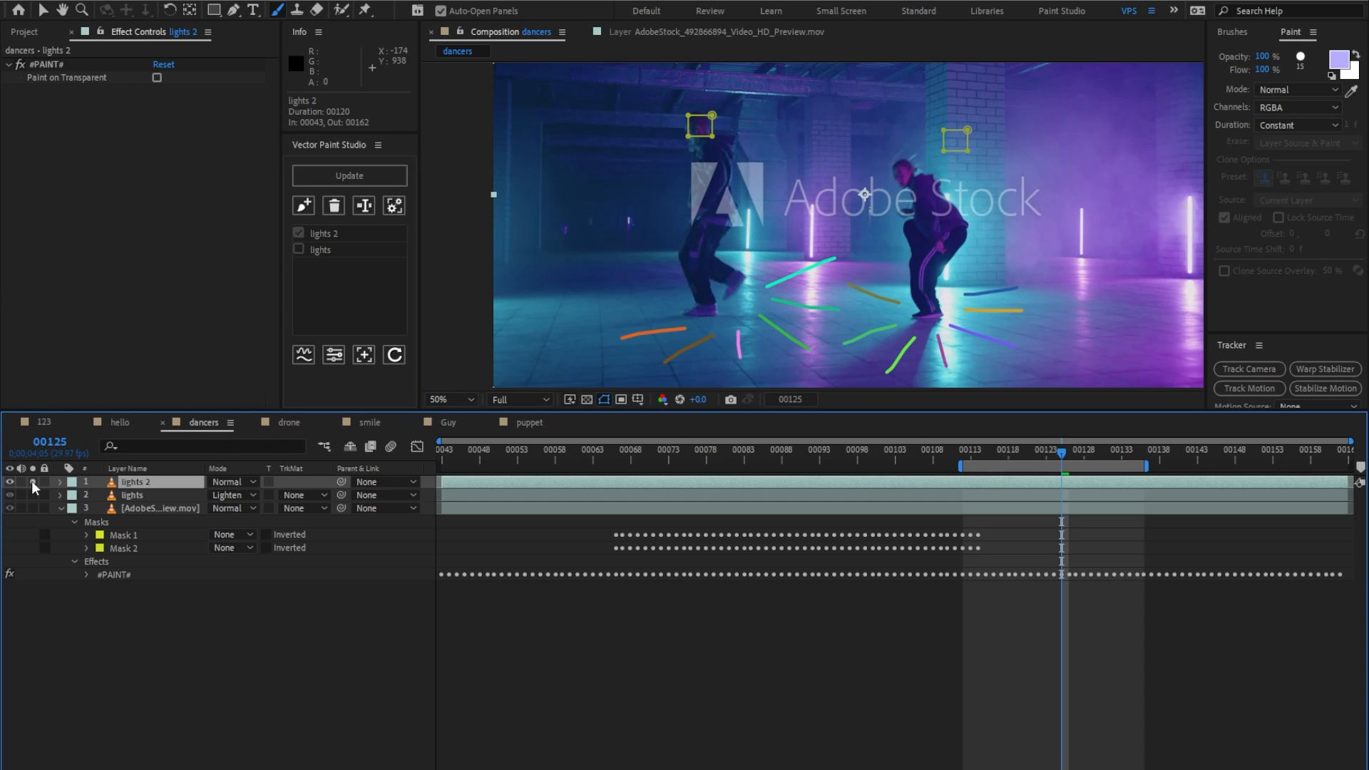
{"action": "left_click", "coordinate": [157, 77]}
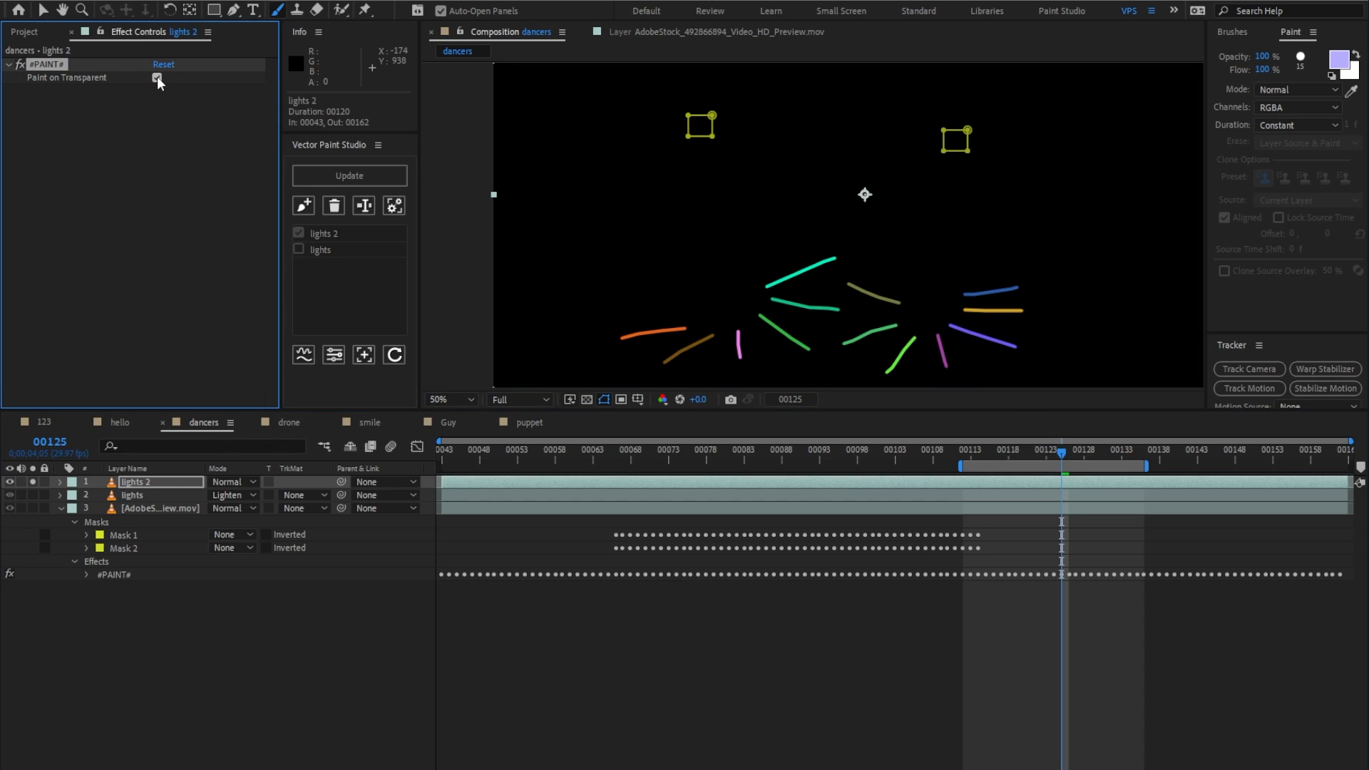
{"action": "left_click", "coordinate": [37, 480]}
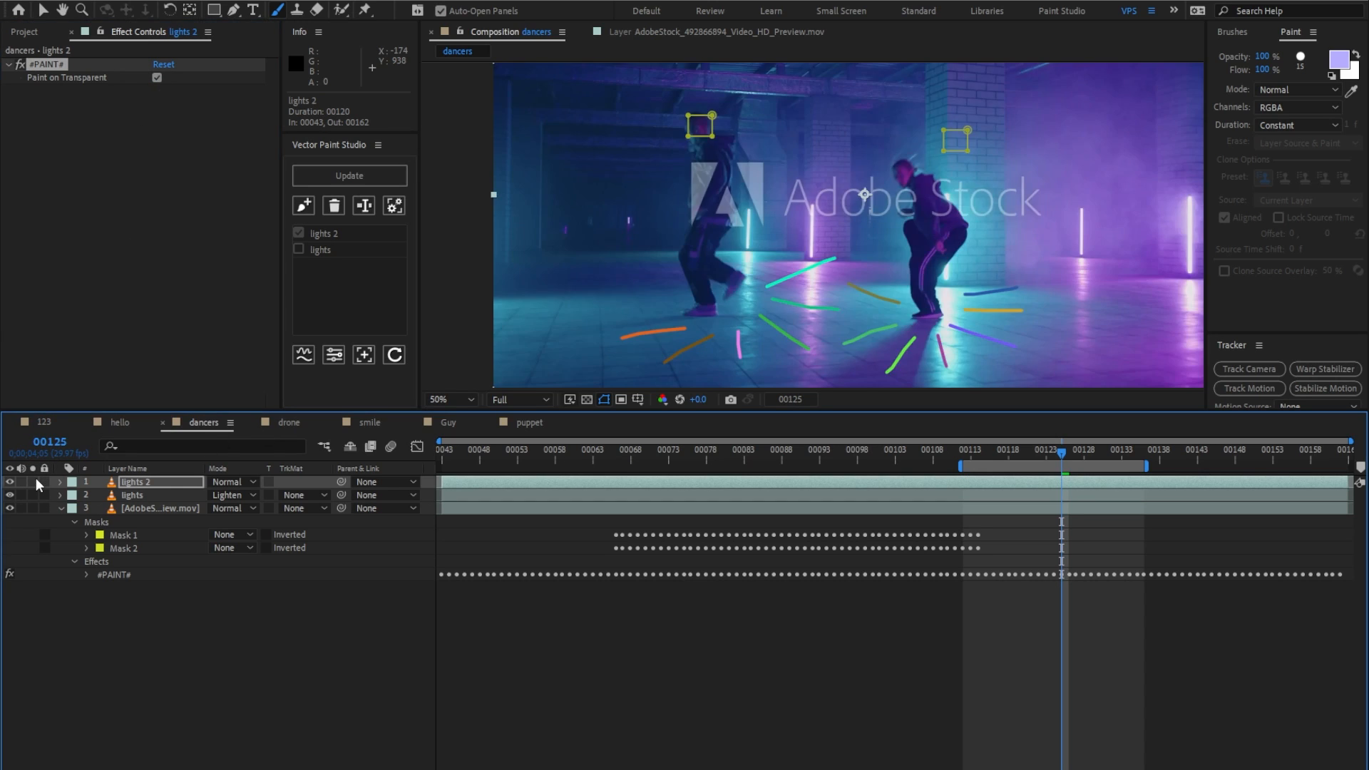
Add a Glow effect to the lights 2 layer and duplicate it for a stronger glow.
{"action": "right_click", "coordinate": [123, 152]}
{"action": "left_click", "coordinate": [164, 181]}
{"action": "key", "text": "ctrl+d"}
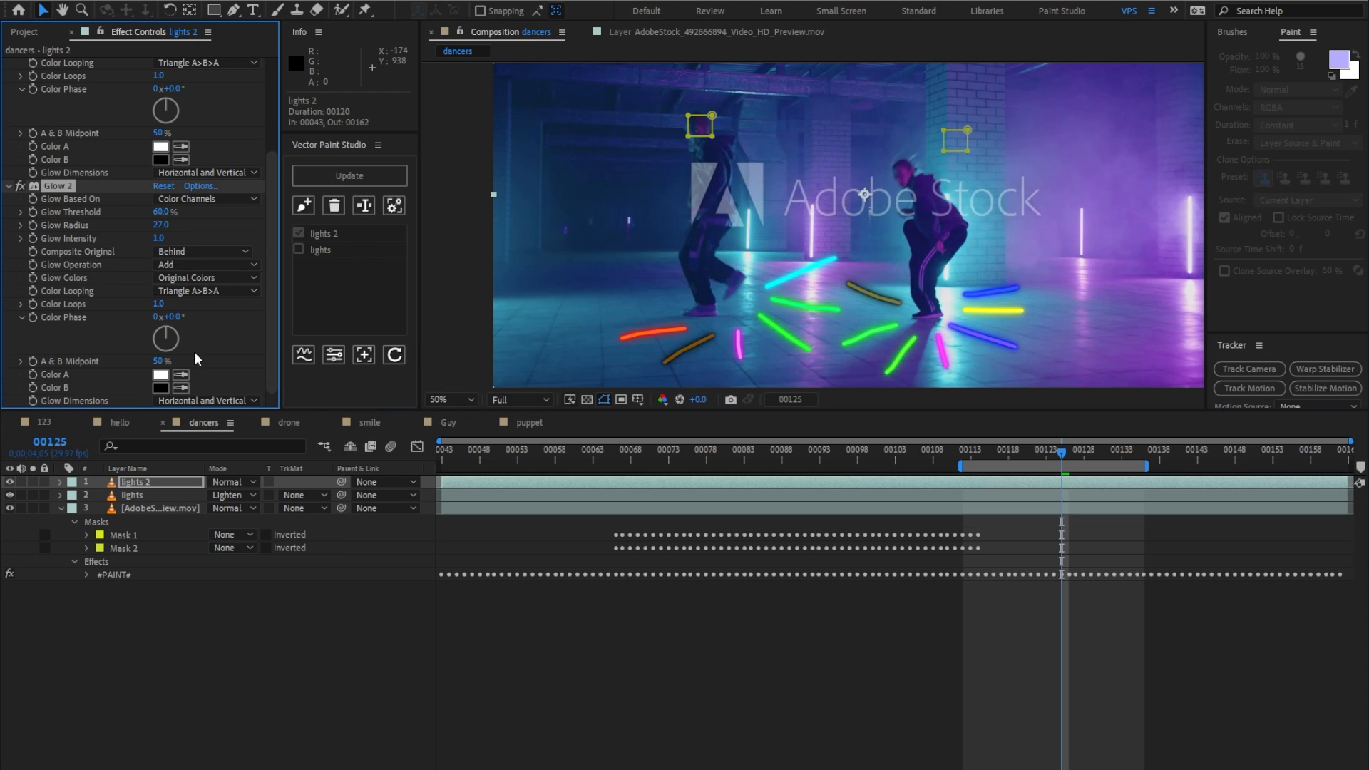
Set the lights 2 layer's blending mode to Lighten and preview the composition from frame 66.
{"action": "left_click", "coordinate": [230, 482]}
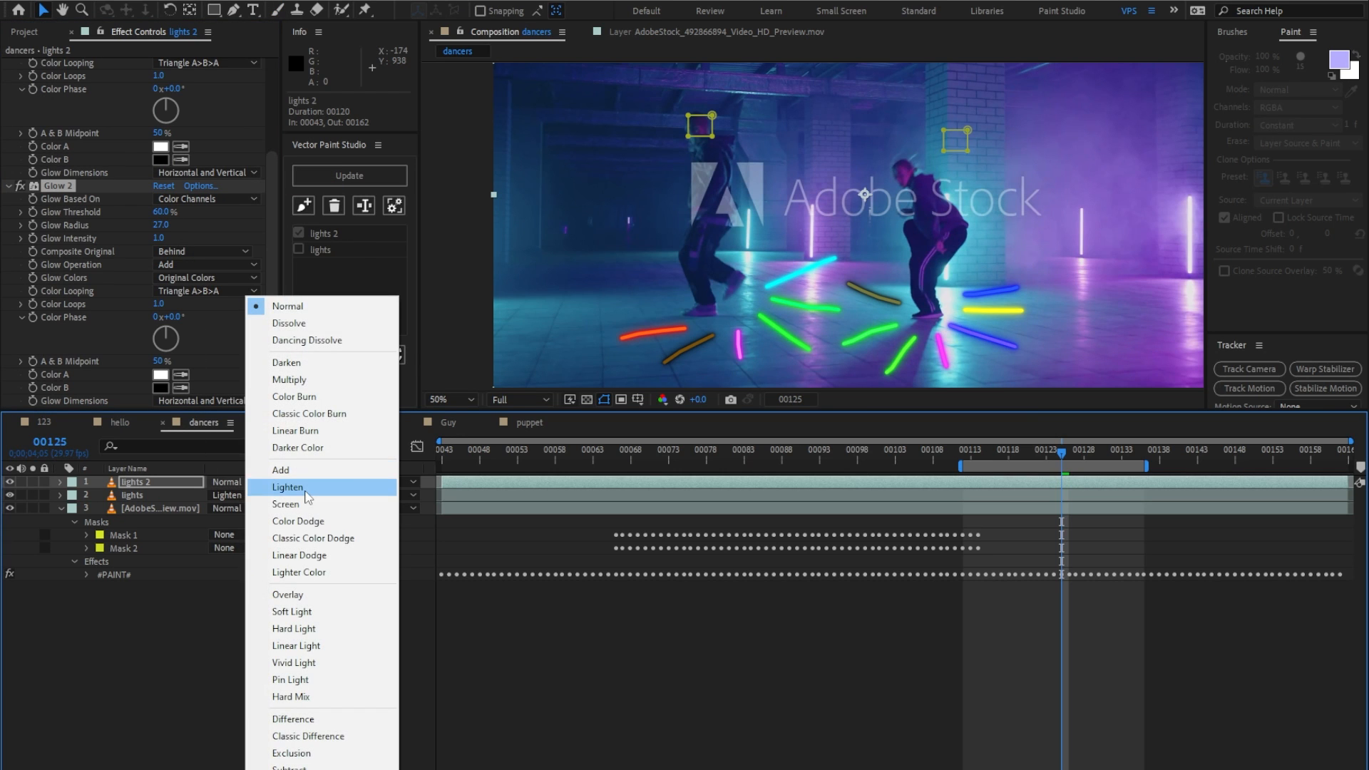
{"action": "left_click", "coordinate": [305, 488]}
{"action": "left_click", "coordinate": [619, 452]}
{"action": "key", "text": "space"}
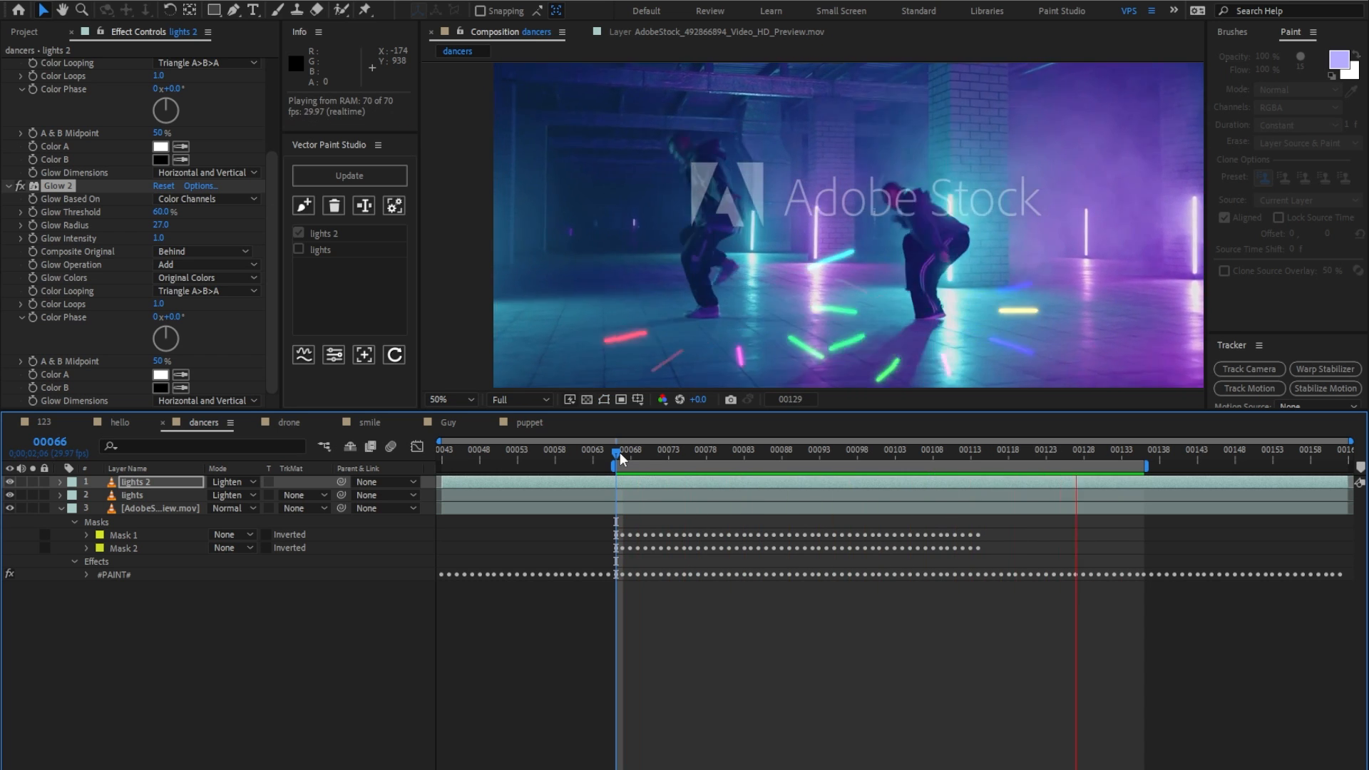
{"action": "key", "text": "space"}
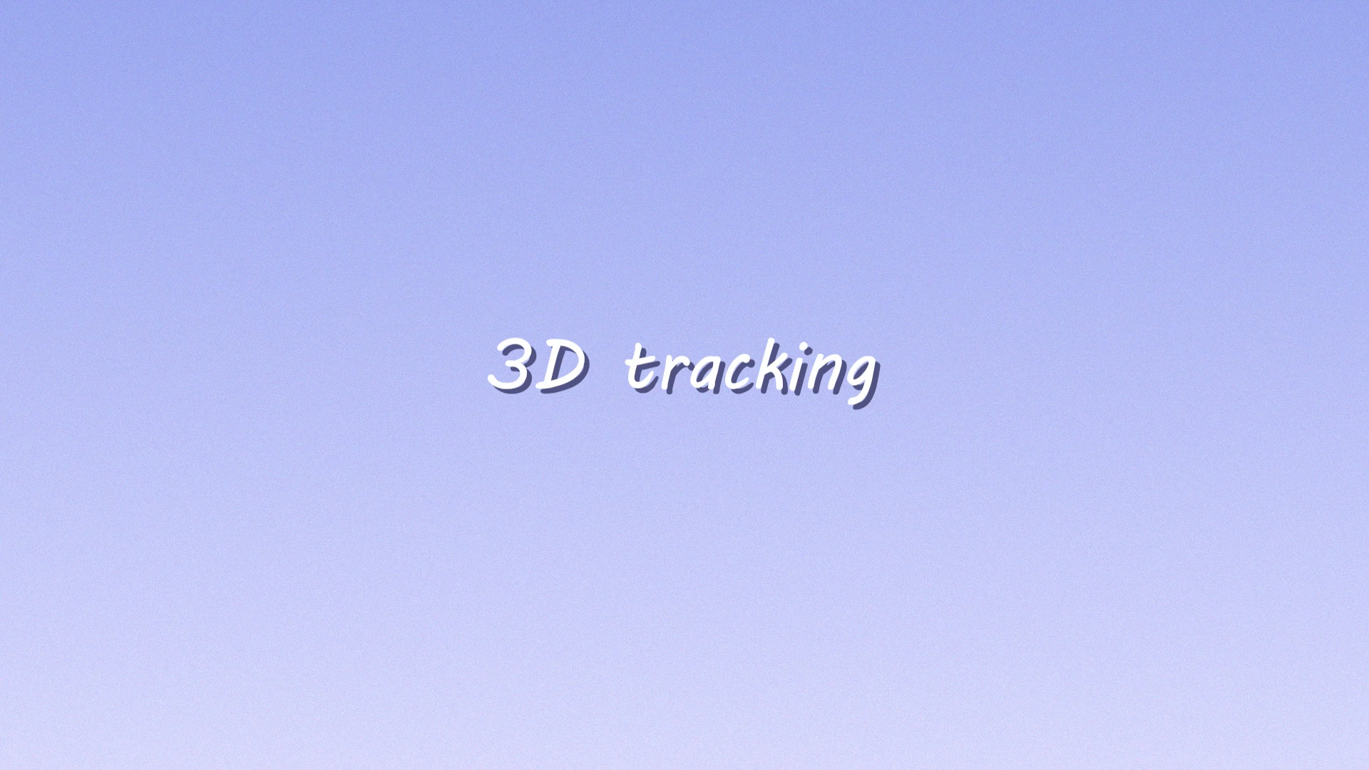
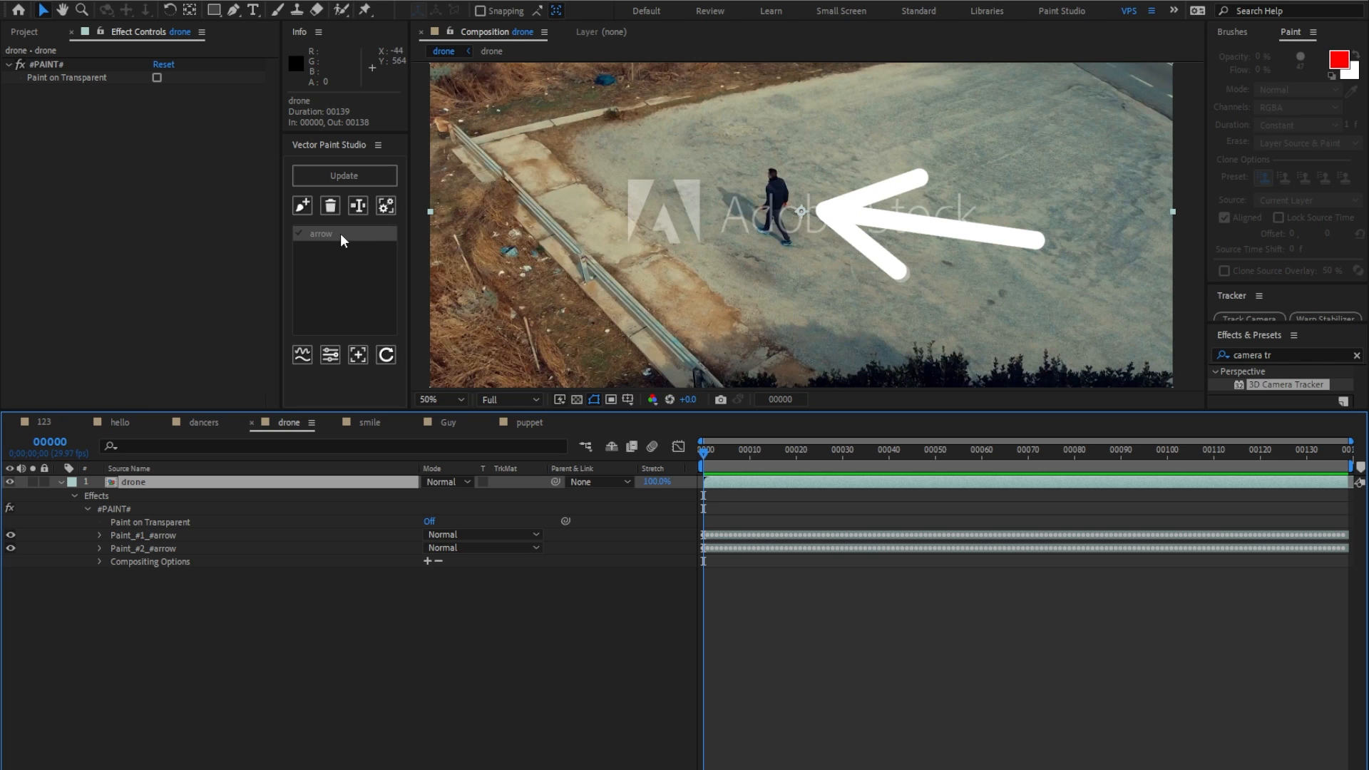
In the drone composition, apply the 3D Camera Tracker to the drone layer and set Track Point Size to 205%.
{"action": "key", "text": "space"}
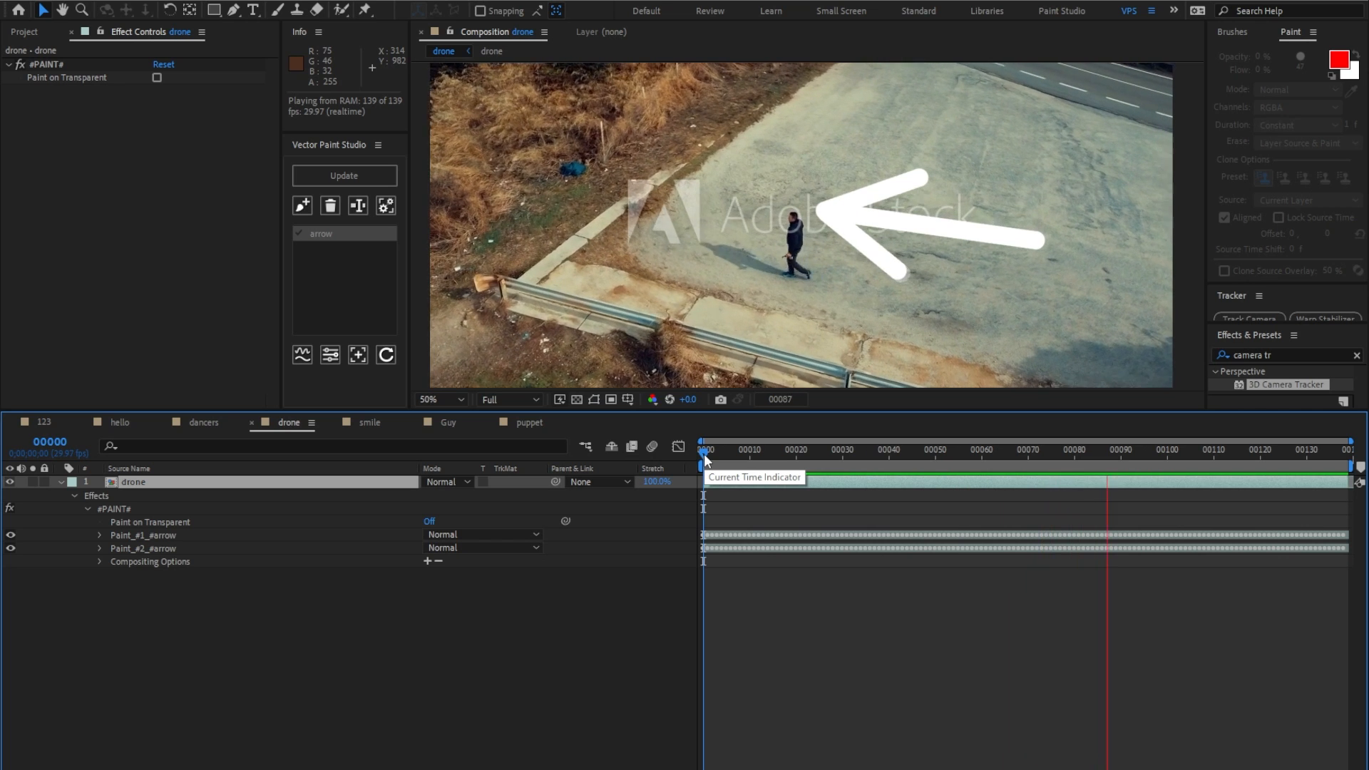
{"action": "key", "text": "space"}
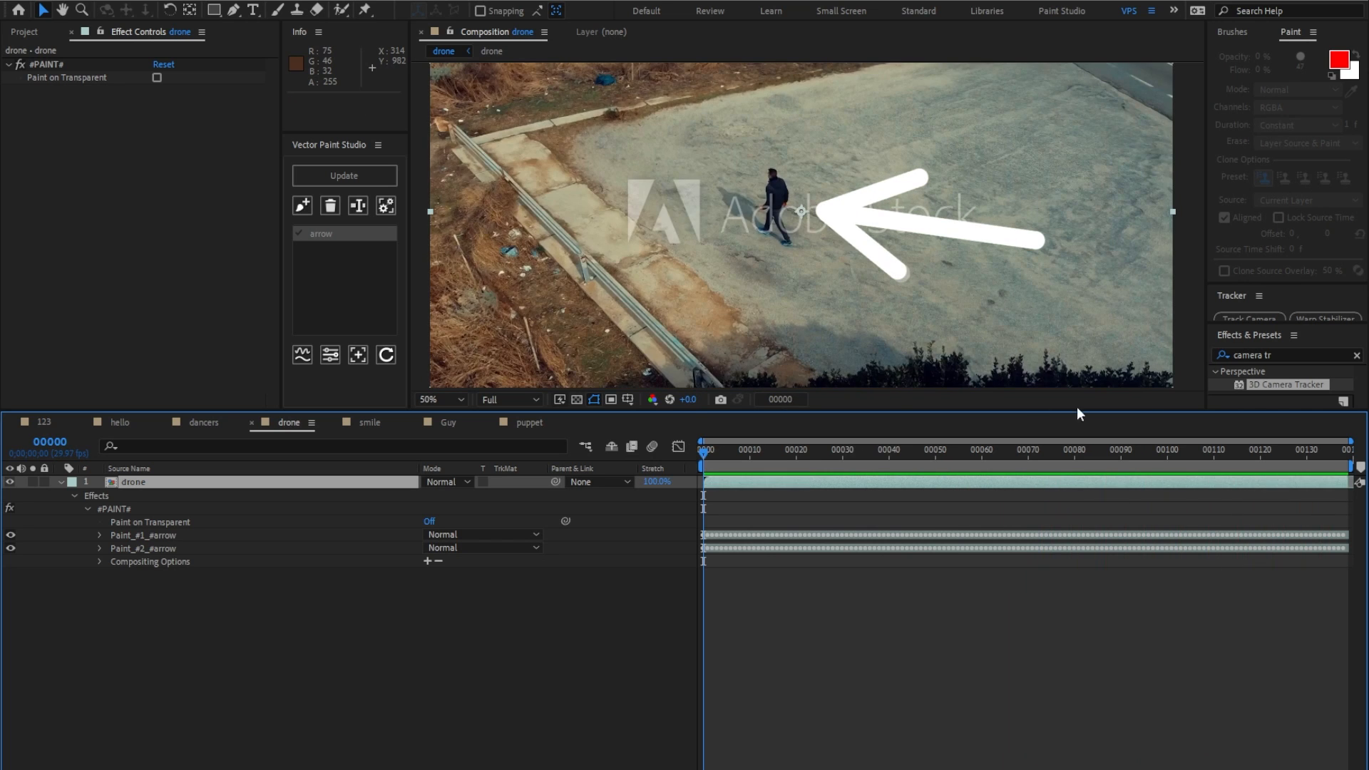
{"action": "left_click_drag", "start_coordinate": [1287, 394], "coordinate": [941, 485]}
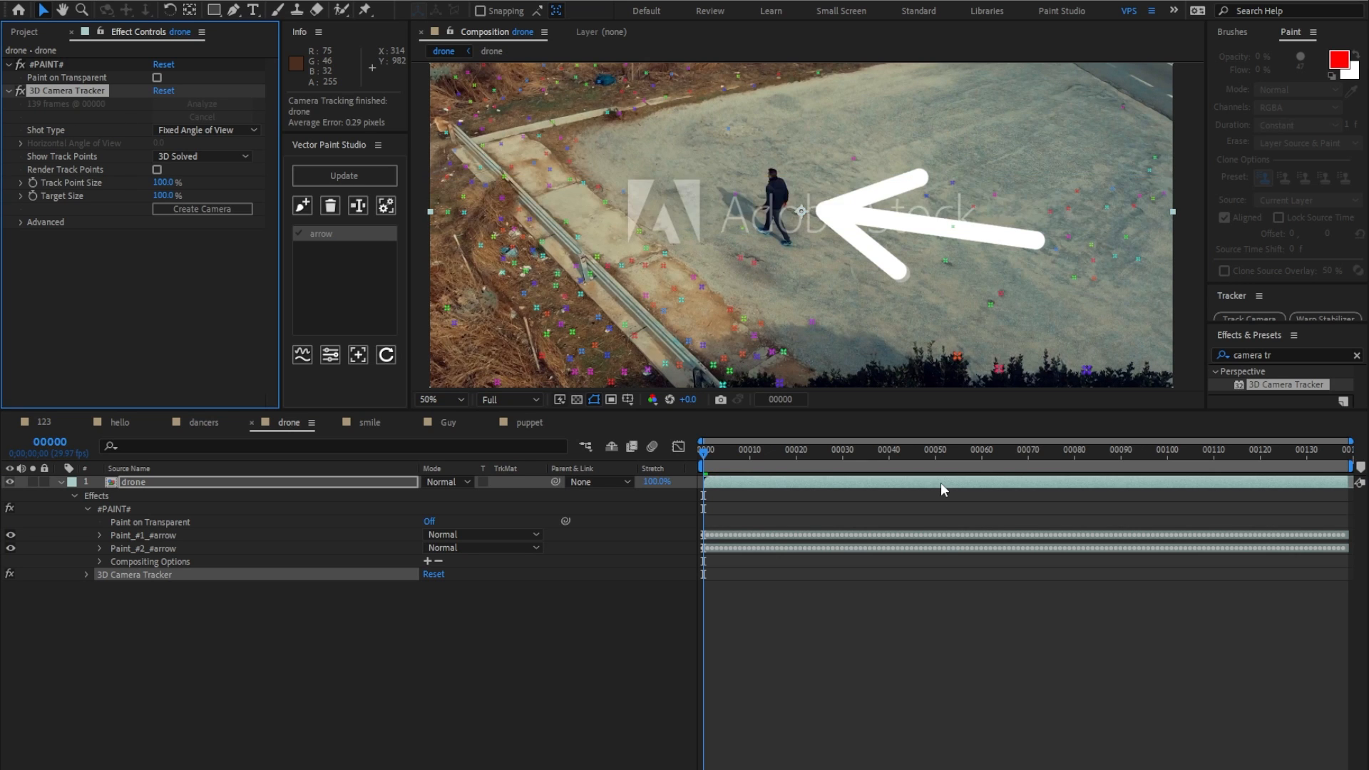
{"action": "left_click_drag", "start_coordinate": [163, 183], "coordinate": [237, 182]}
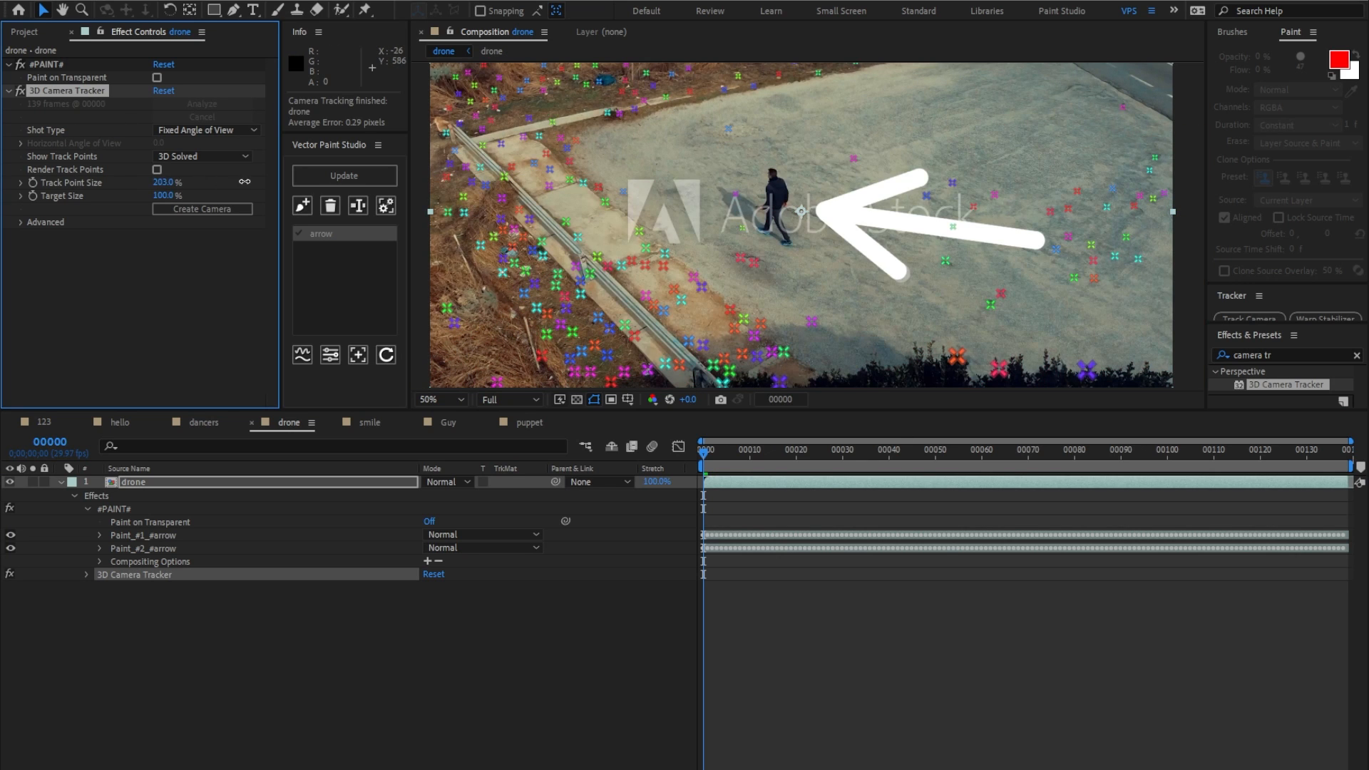
At frame 61, select six ground track points around the walking man and create 6 solids and a camera from them.
{"action": "left_click_drag", "start_coordinate": [703, 450], "coordinate": [986, 454]}
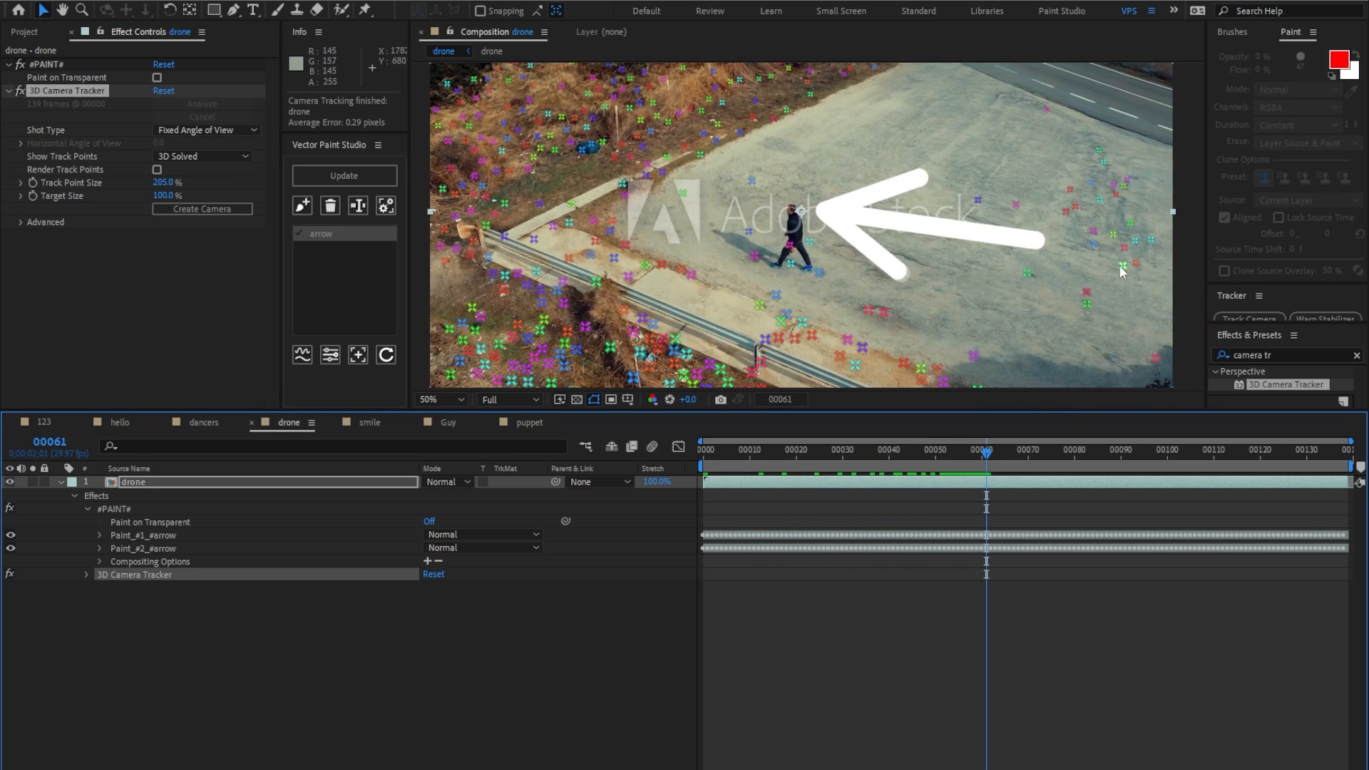
{"action": "left_click", "coordinate": [1086, 291]}
{"action": "left_click", "coordinate": [1070, 190], "text": "shift"}
{"action": "left_click", "coordinate": [751, 180], "text": "shift"}
{"action": "left_click", "coordinate": [811, 335], "text": "shift"}
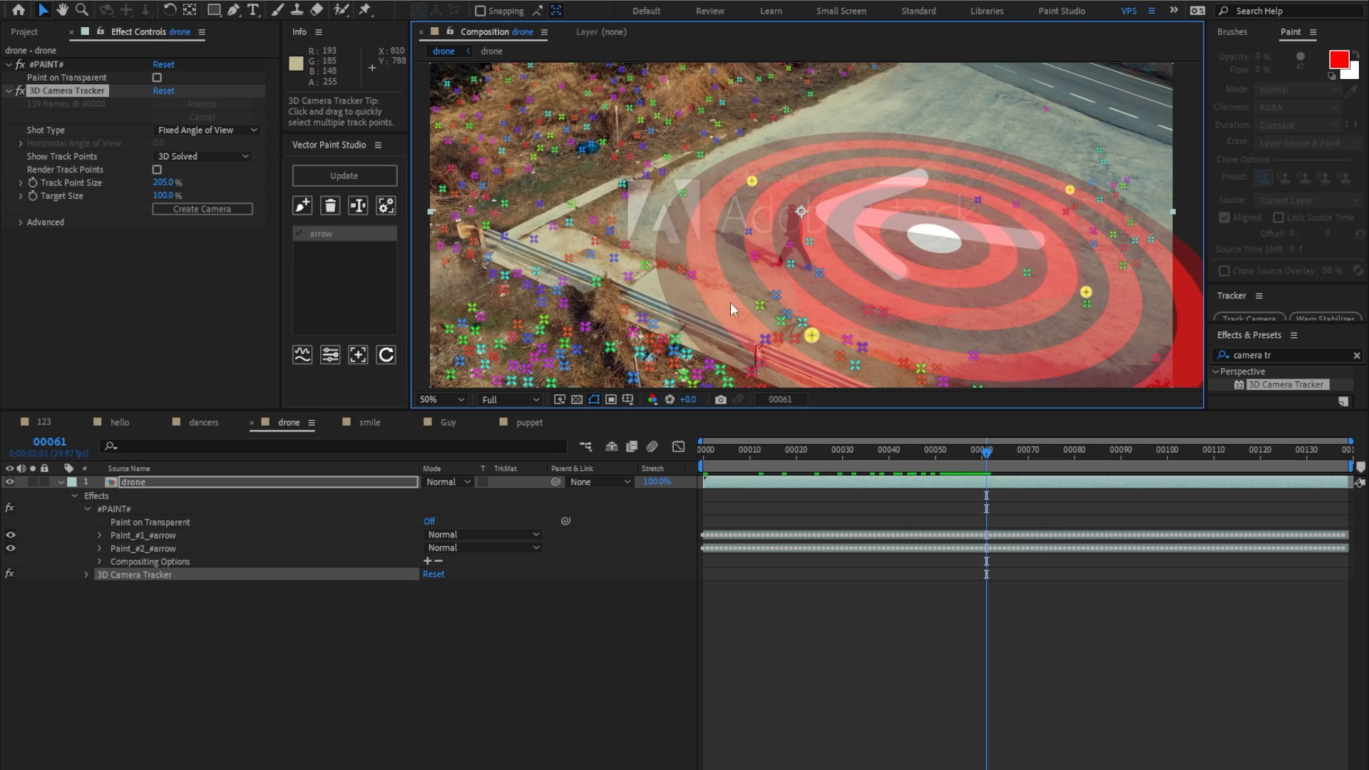
{"action": "left_click", "coordinate": [811, 95], "text": "shift"}
{"action": "left_click", "coordinate": [610, 231], "text": "shift"}
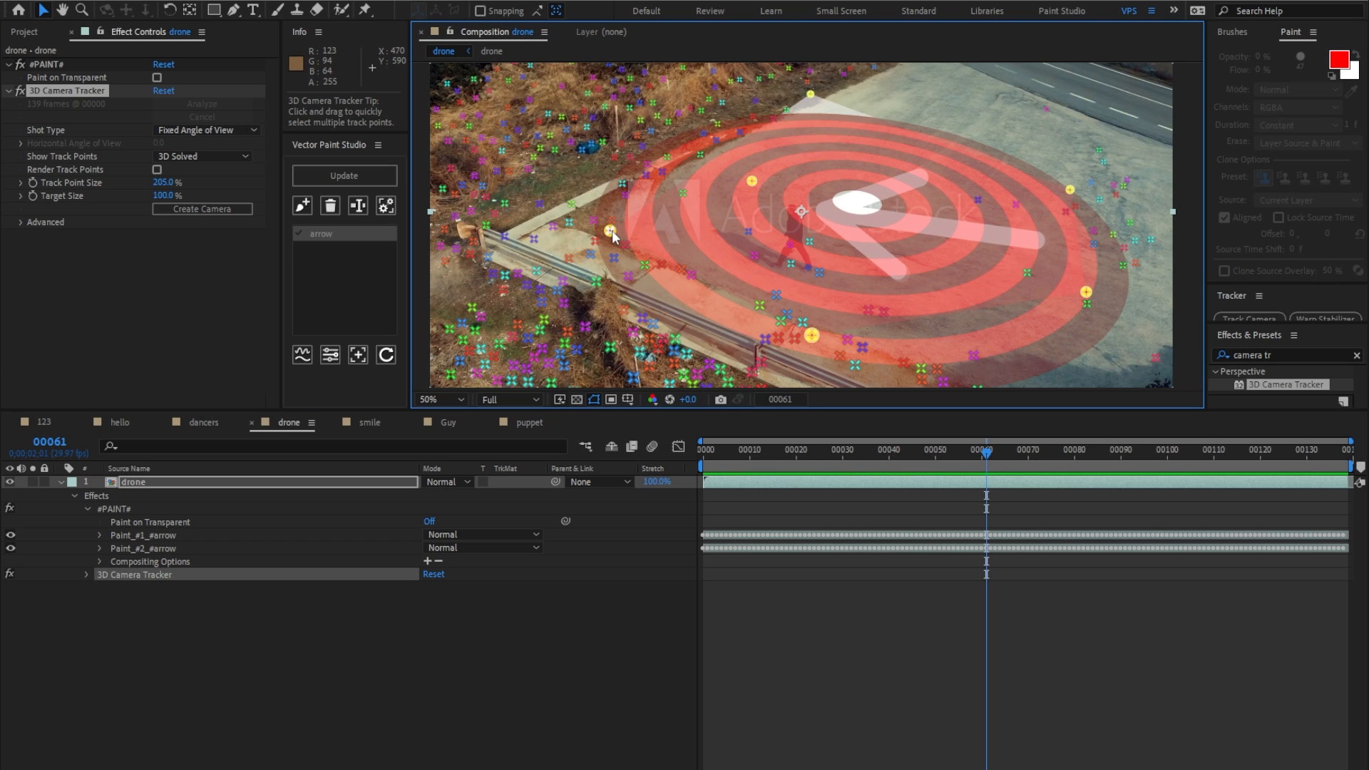
{"action": "right_click", "coordinate": [612, 236]}
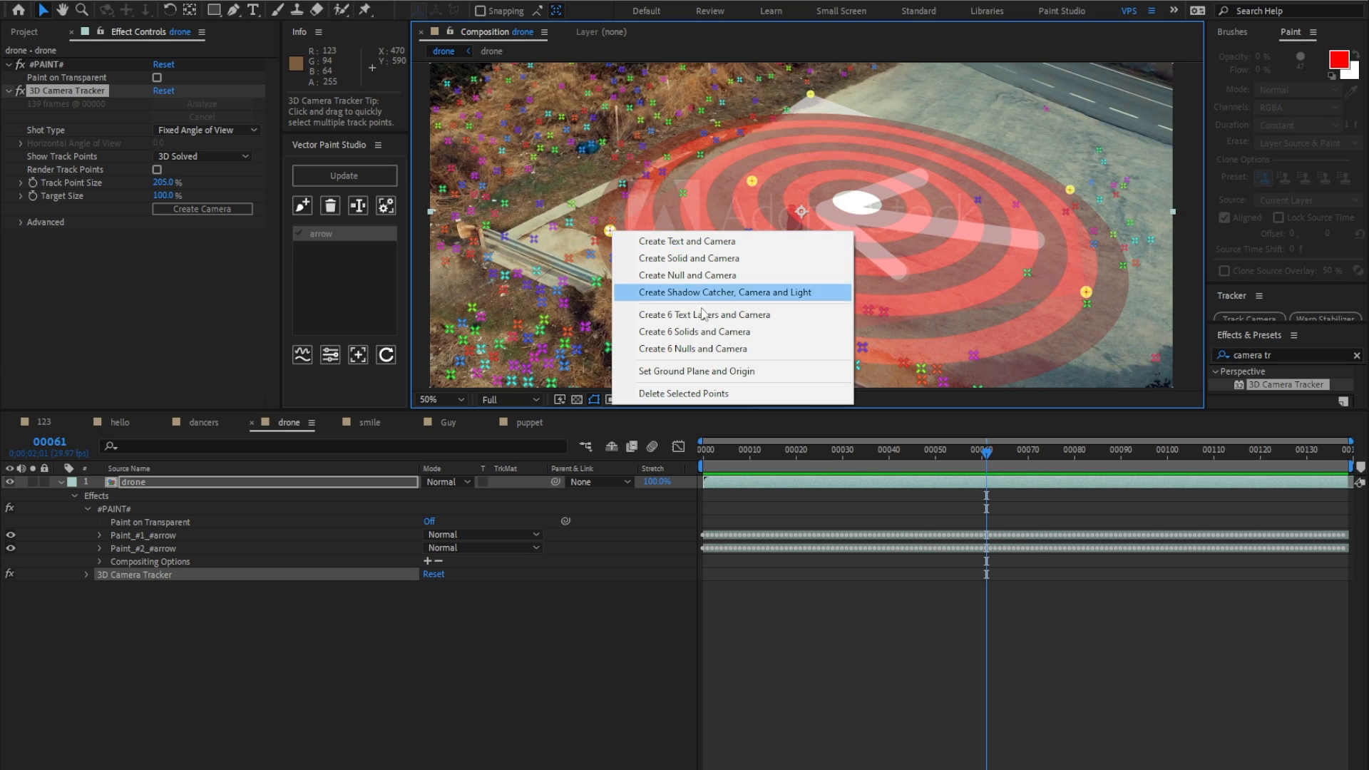
{"action": "left_click", "coordinate": [735, 332]}
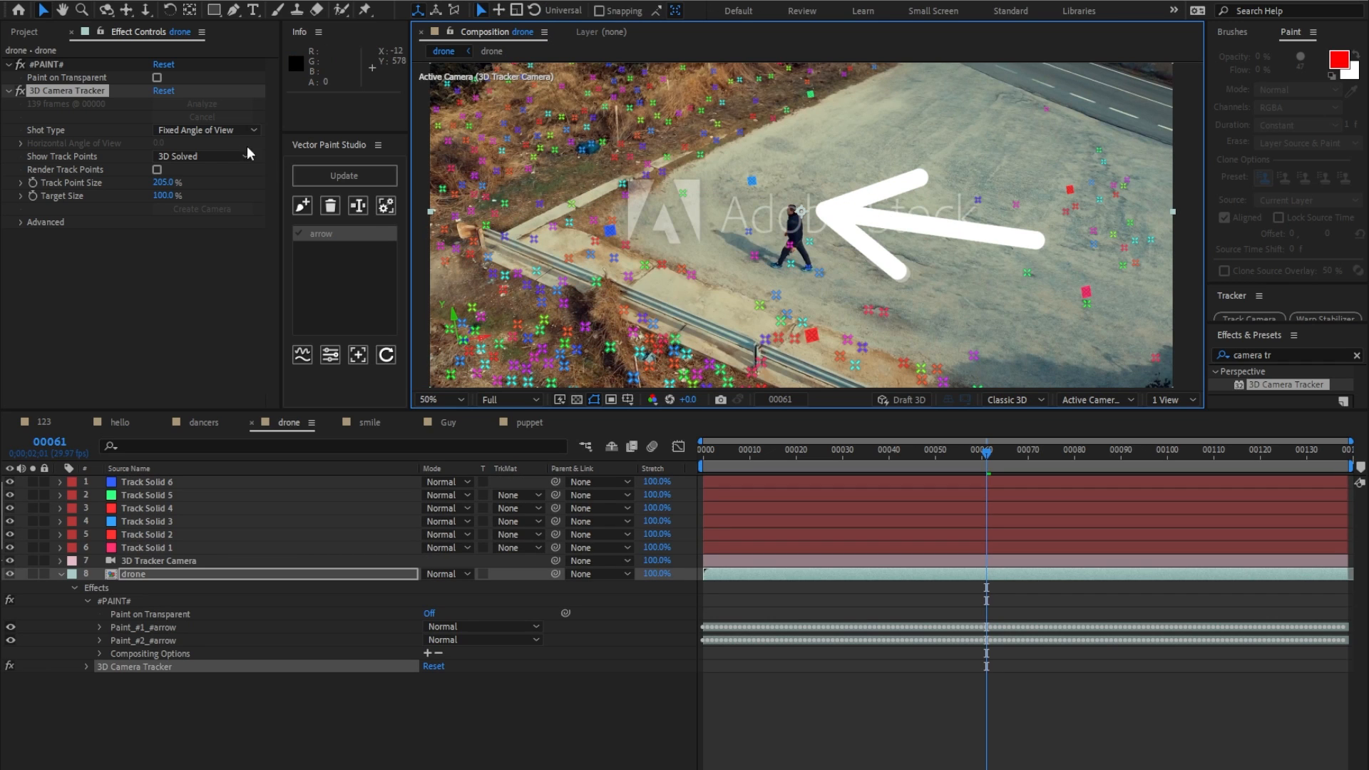
Delete the 3D Camera Tracker effect from the drone layer and preview the motion of the six selected track solids.
{"action": "left_click", "coordinate": [95, 88]}
{"action": "key", "text": "Delete"}
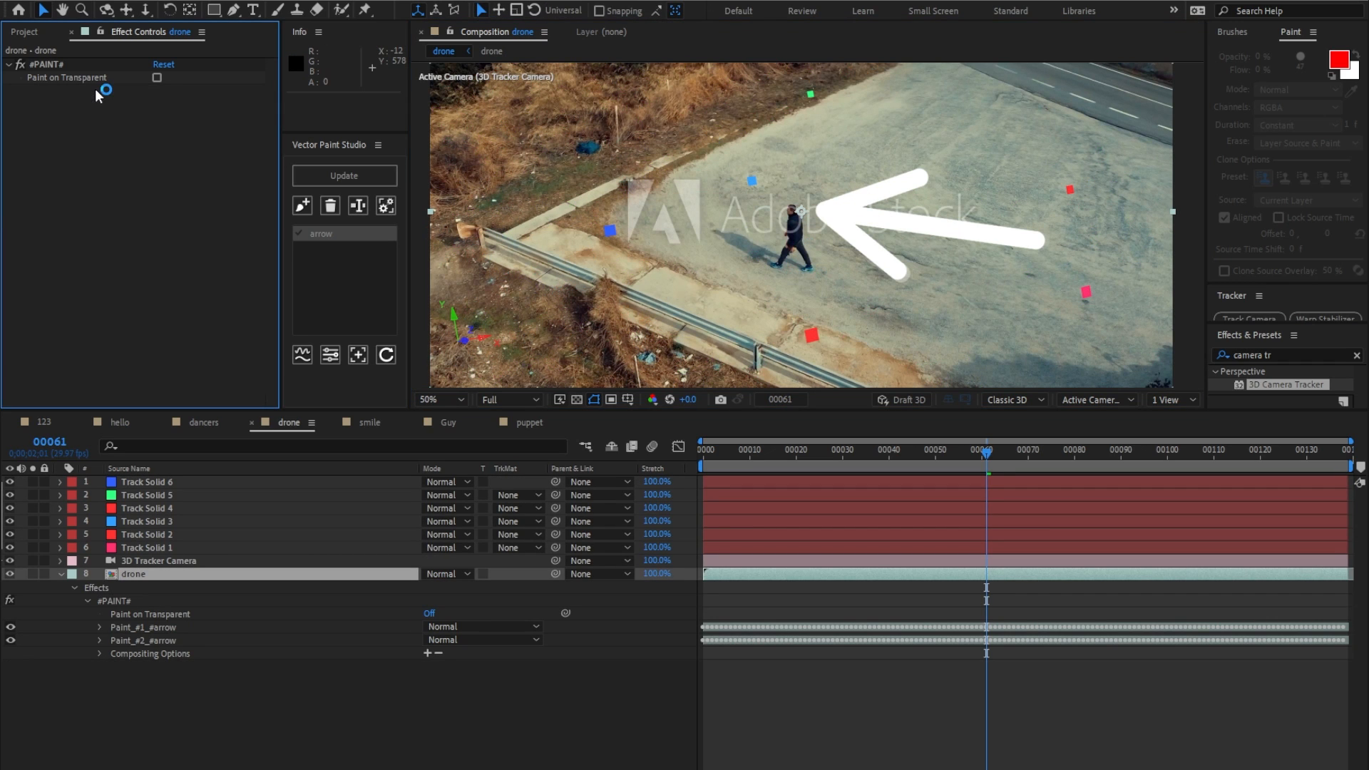
{"action": "left_click", "coordinate": [182, 482]}
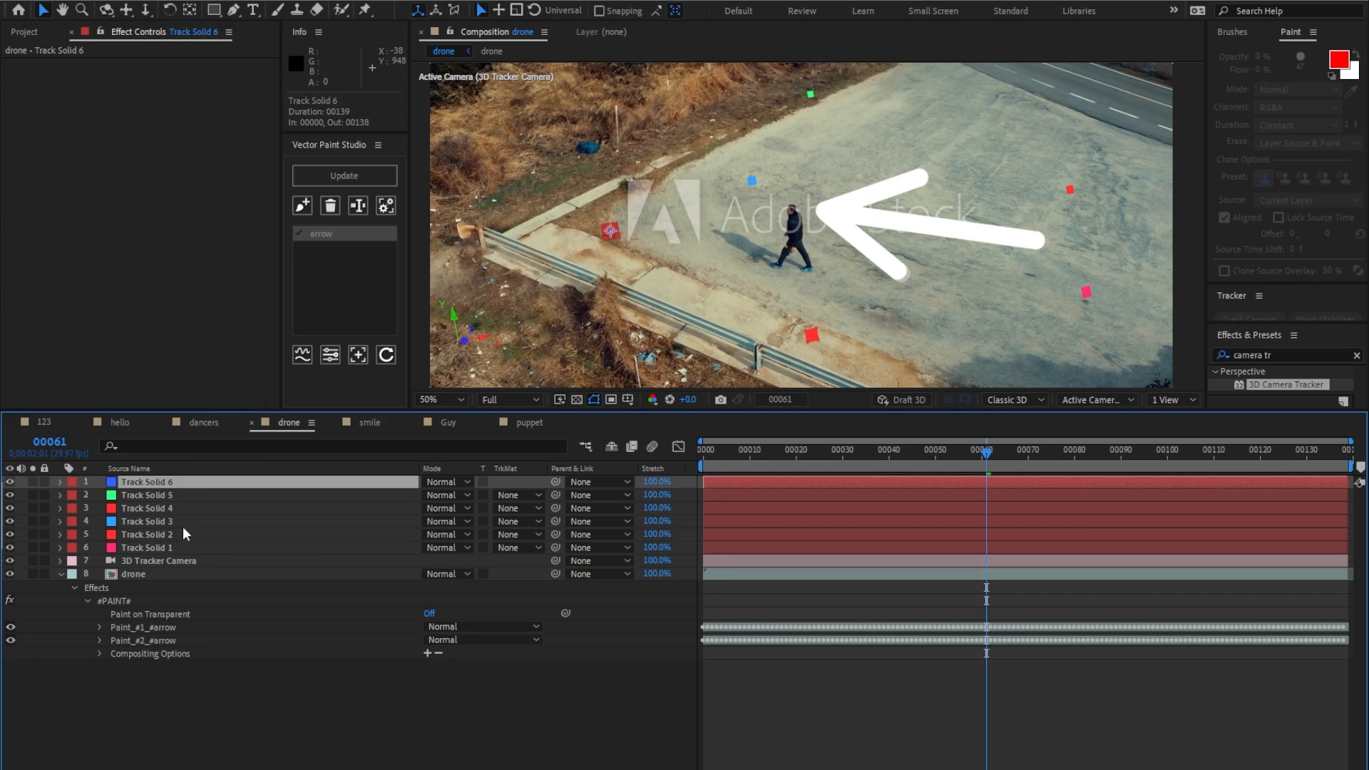
{"action": "left_click", "coordinate": [177, 548], "text": "shift"}
{"action": "key", "text": "space"}
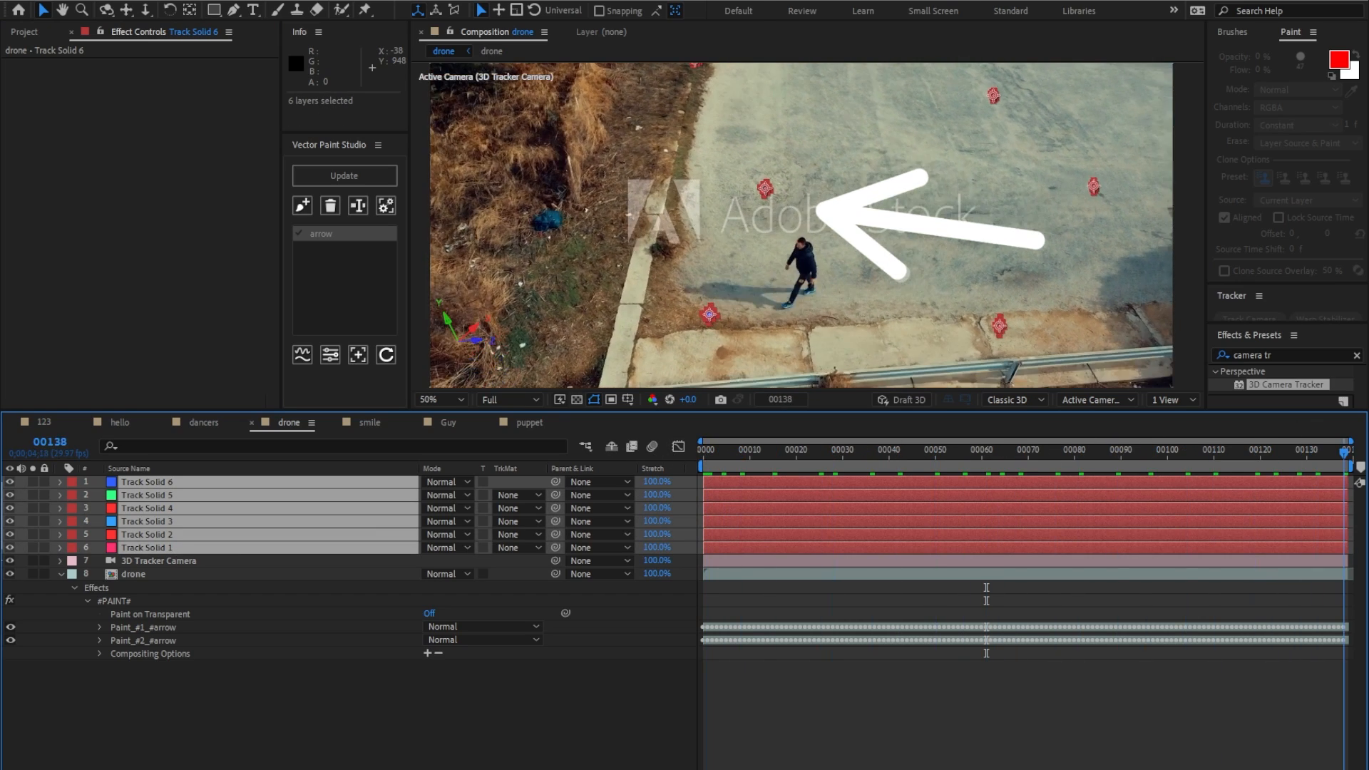
{"action": "key", "text": "space"}
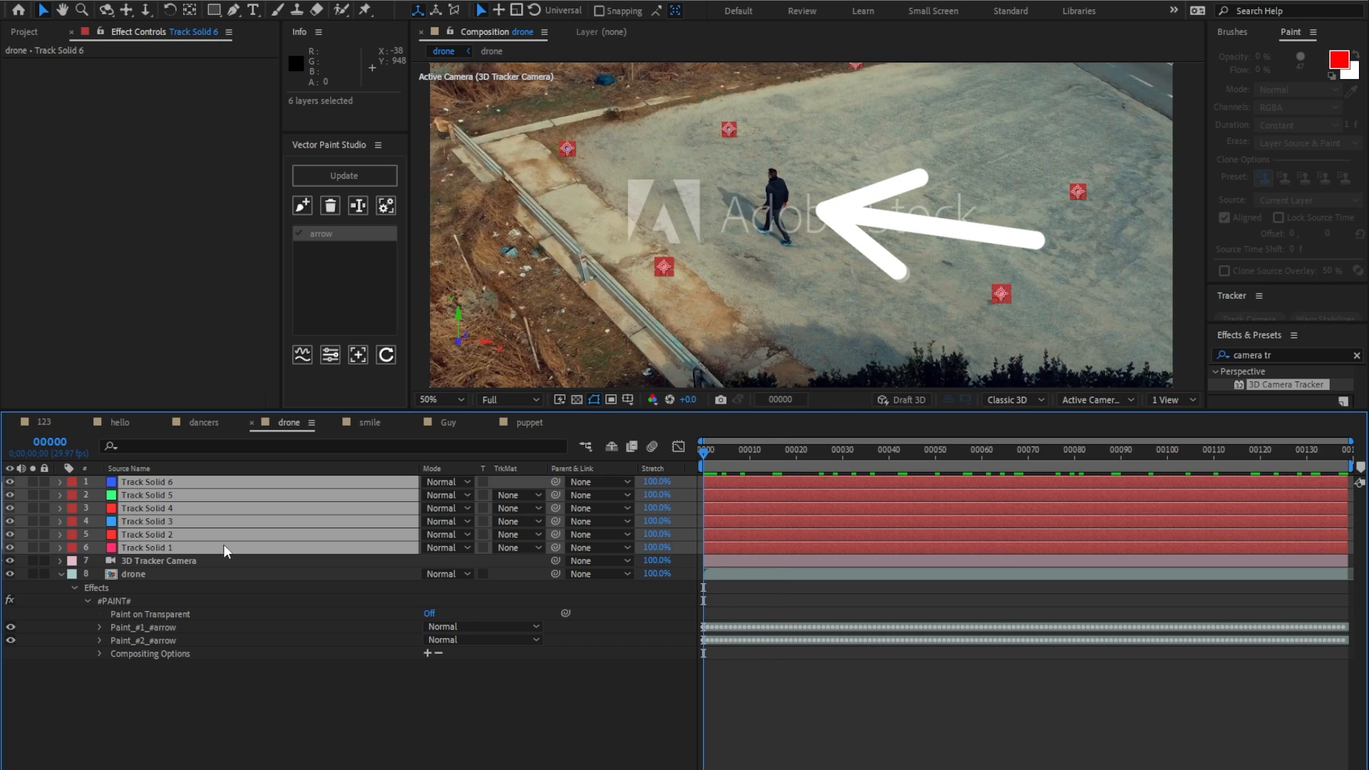
Track the arrow group using the drone layer, tracker camera and all six track solids with Pts at 47, and review the motion.
{"action": "left_click", "coordinate": [161, 572]}
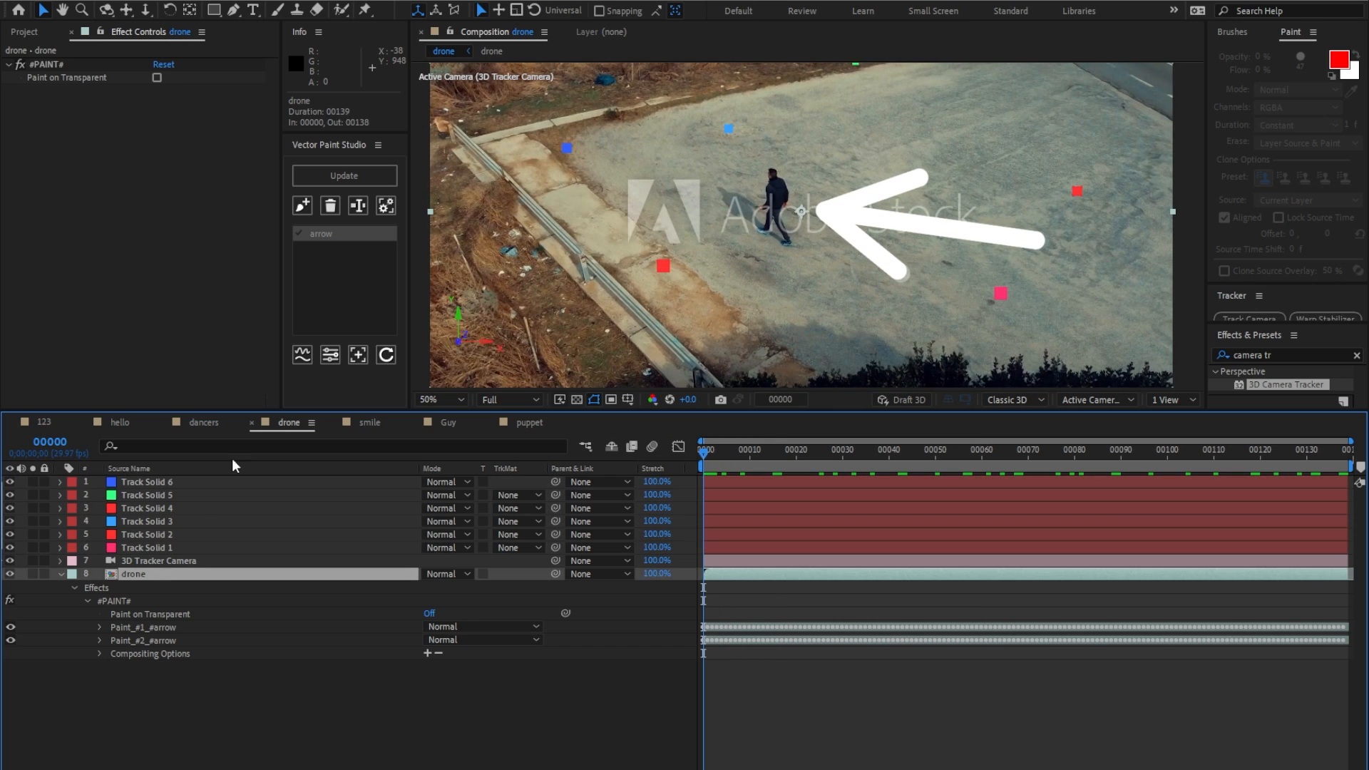
{"action": "left_click", "coordinate": [144, 482], "text": "shift"}
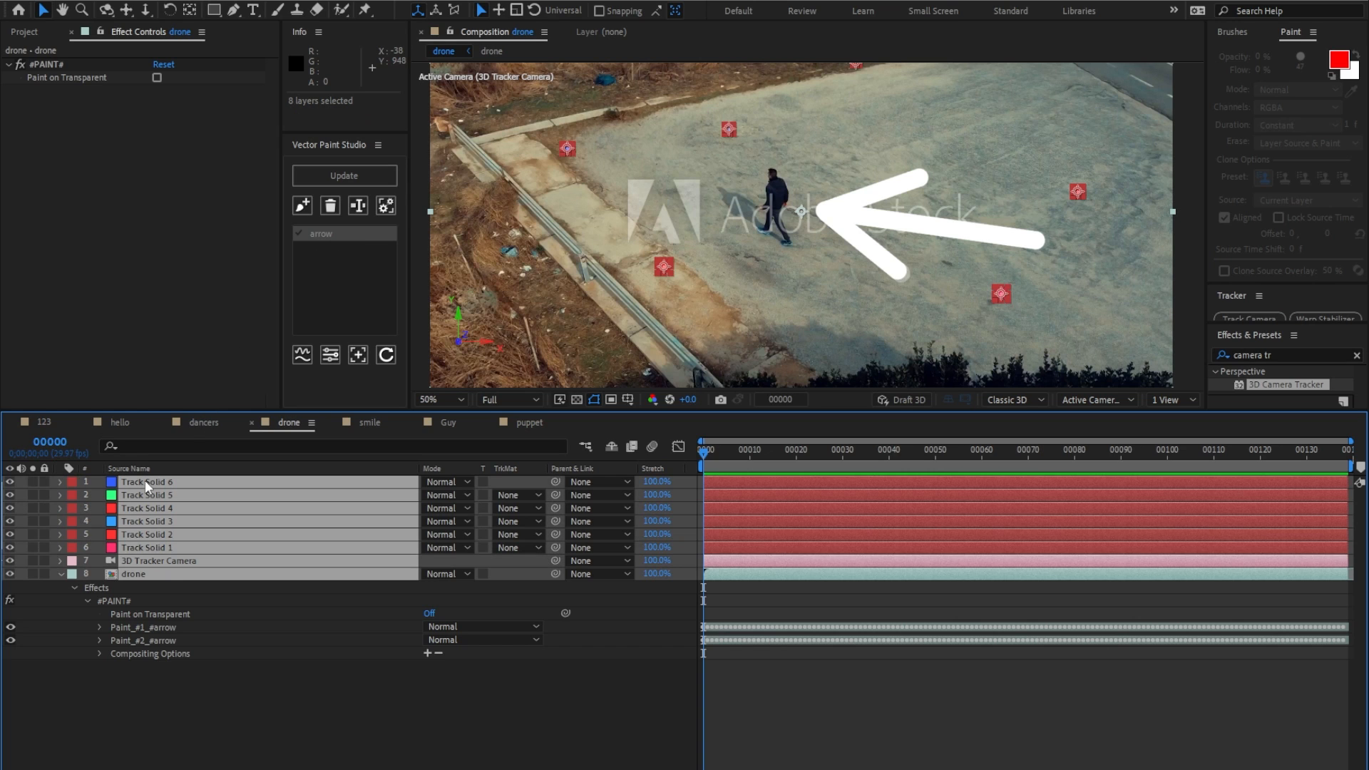
{"action": "left_click", "coordinate": [355, 357]}
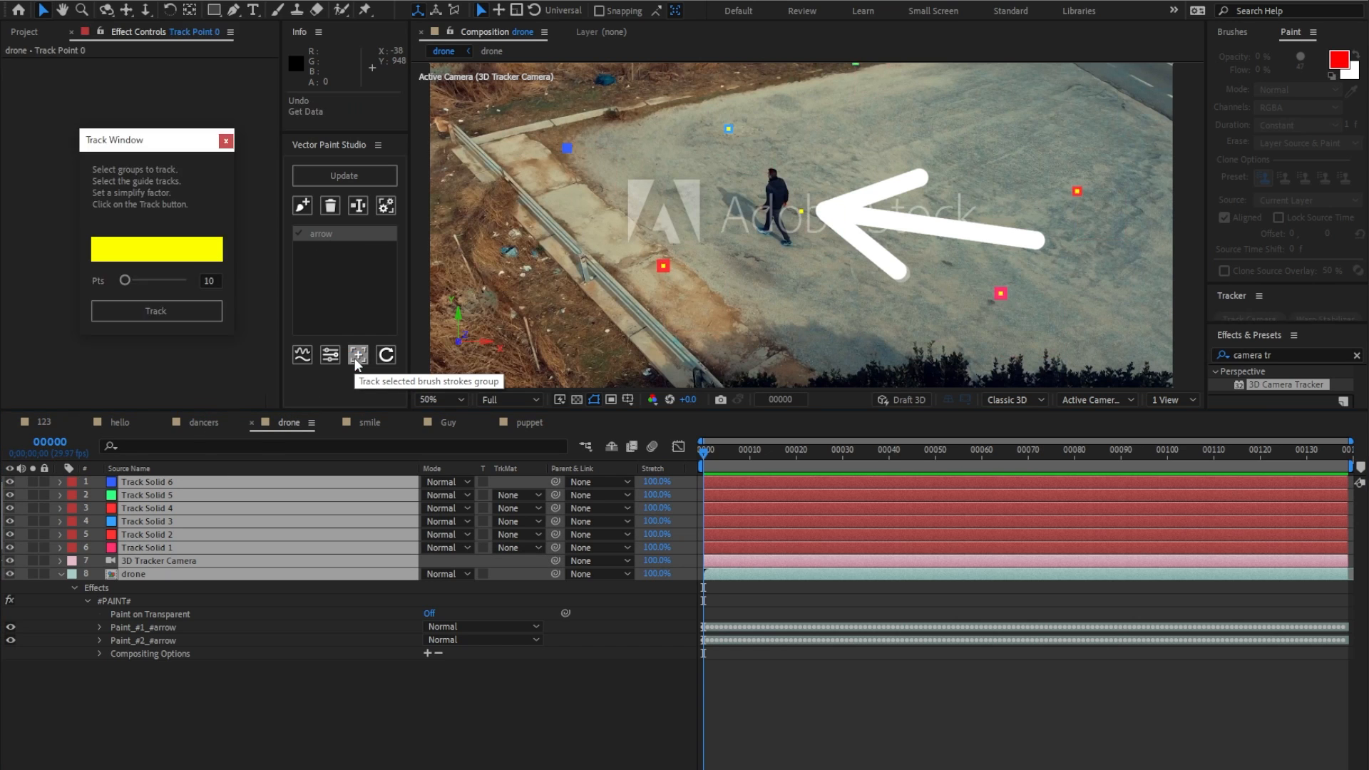
{"action": "left_click_drag", "start_coordinate": [130, 280], "coordinate": [153, 280]}
{"action": "left_click", "coordinate": [190, 314]}
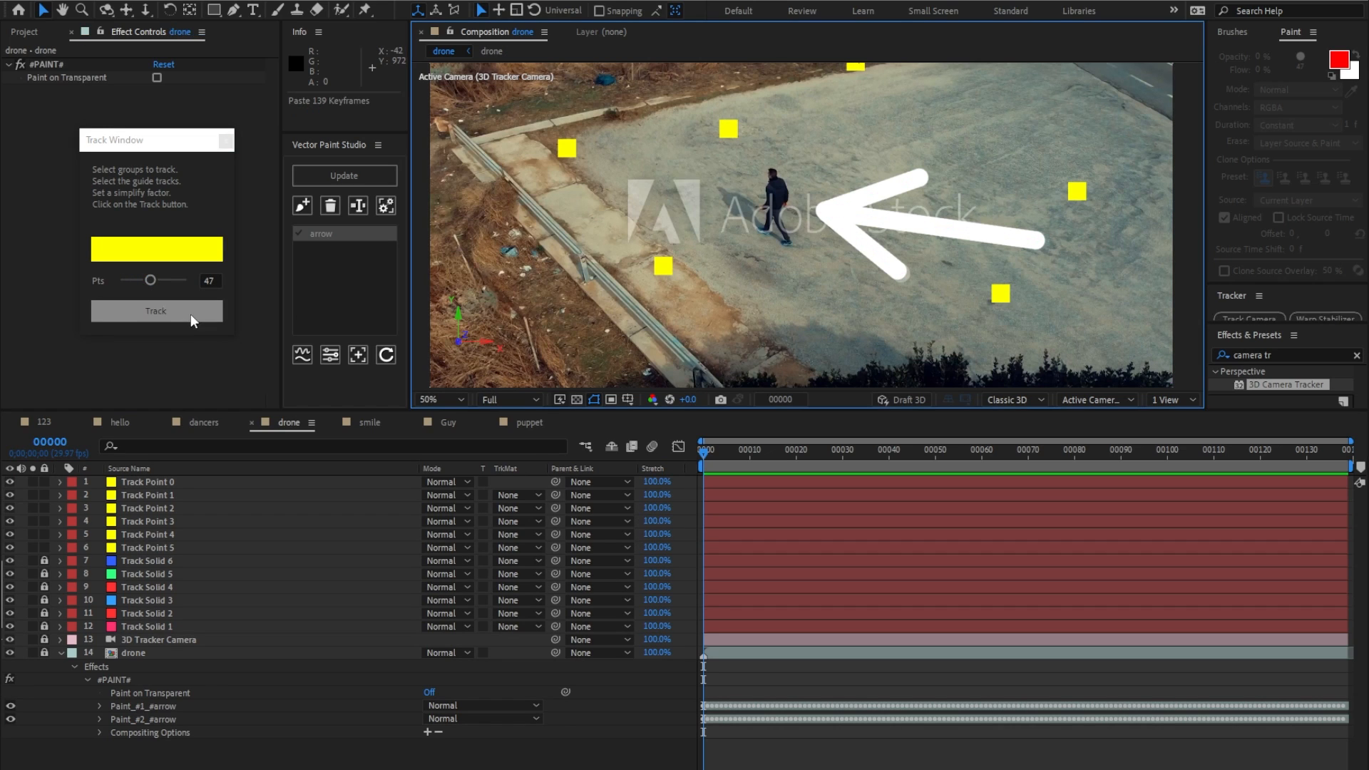
{"action": "left_click_drag", "start_coordinate": [704, 453], "coordinate": [1323, 445]}
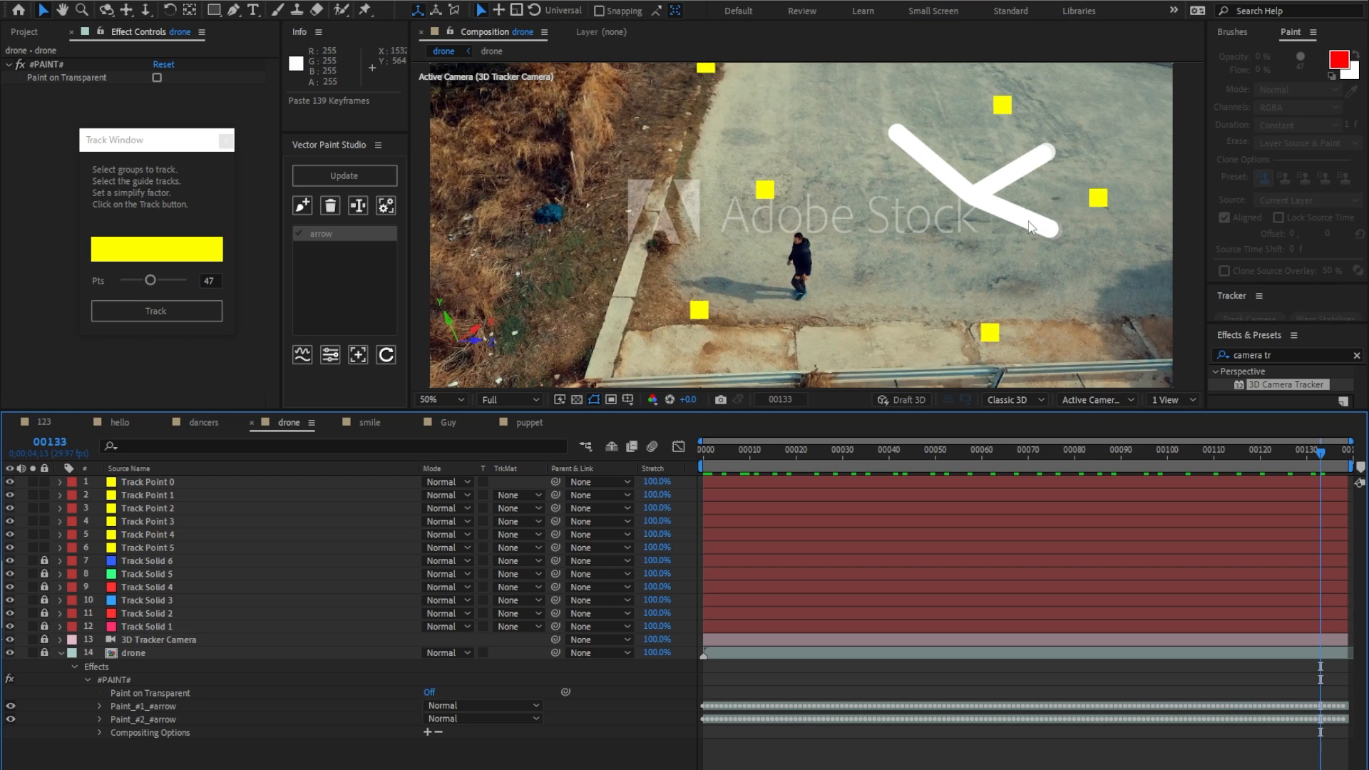
{"action": "key", "text": "Home"}
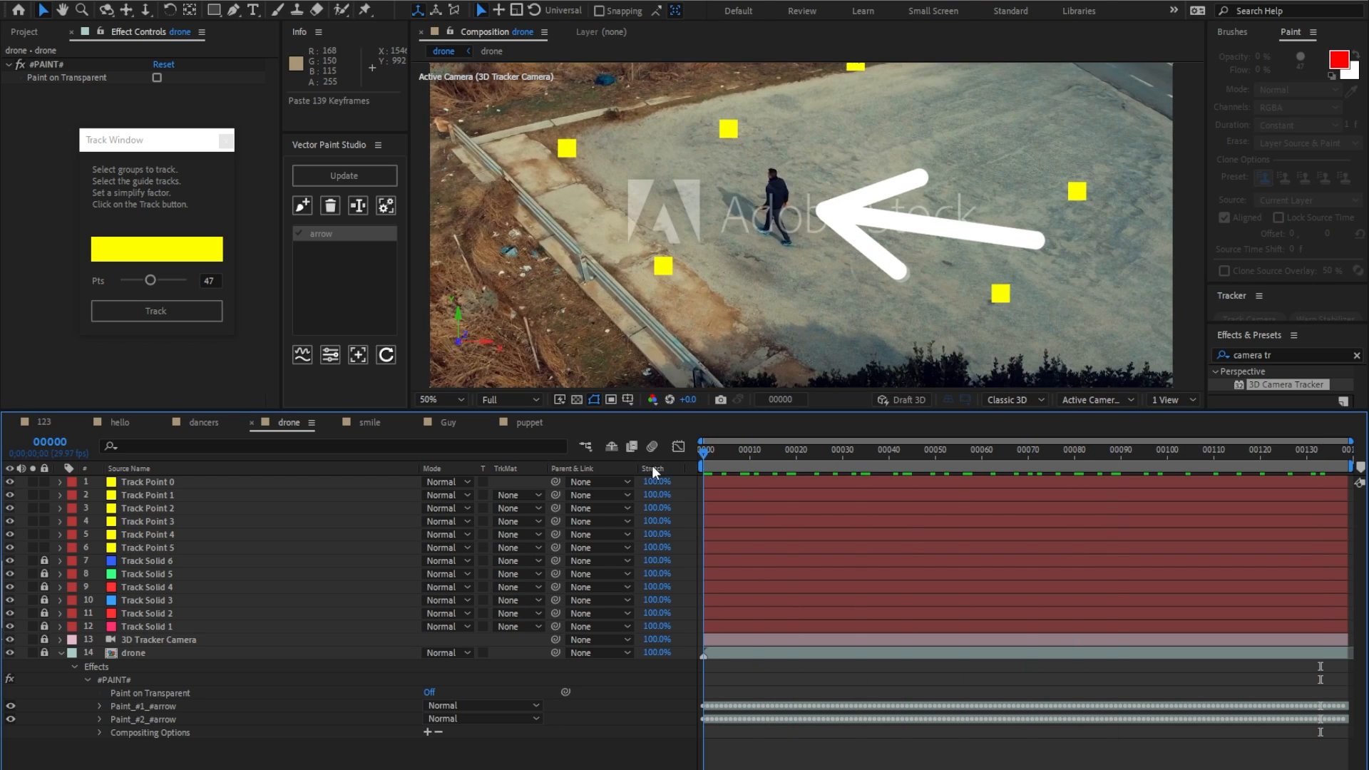
Retrack the arrow group using only Track Point 3, Track Point 4 and Track Point 5 as guides.
{"action": "left_click", "coordinate": [728, 128]}
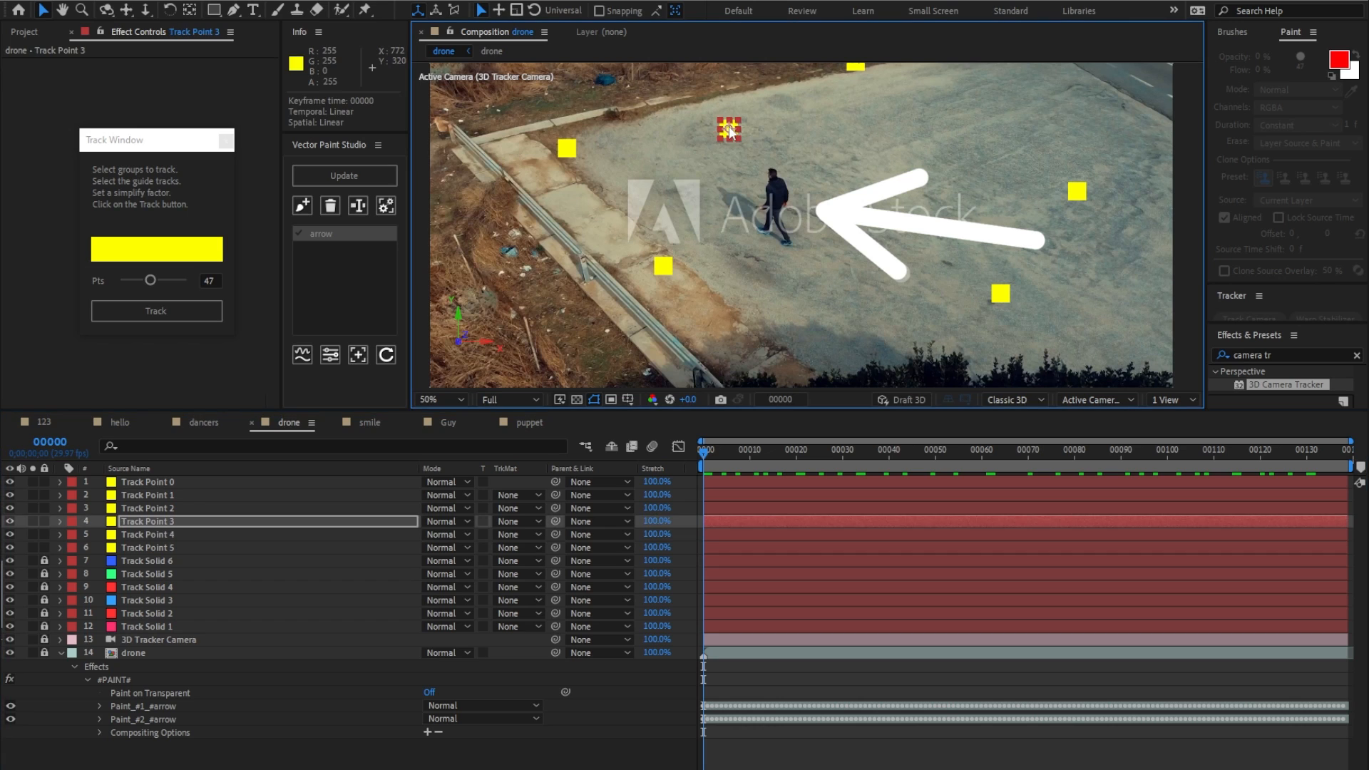
{"action": "left_click", "coordinate": [1077, 191], "text": "shift"}
{"action": "left_click", "coordinate": [1006, 296], "text": "shift"}
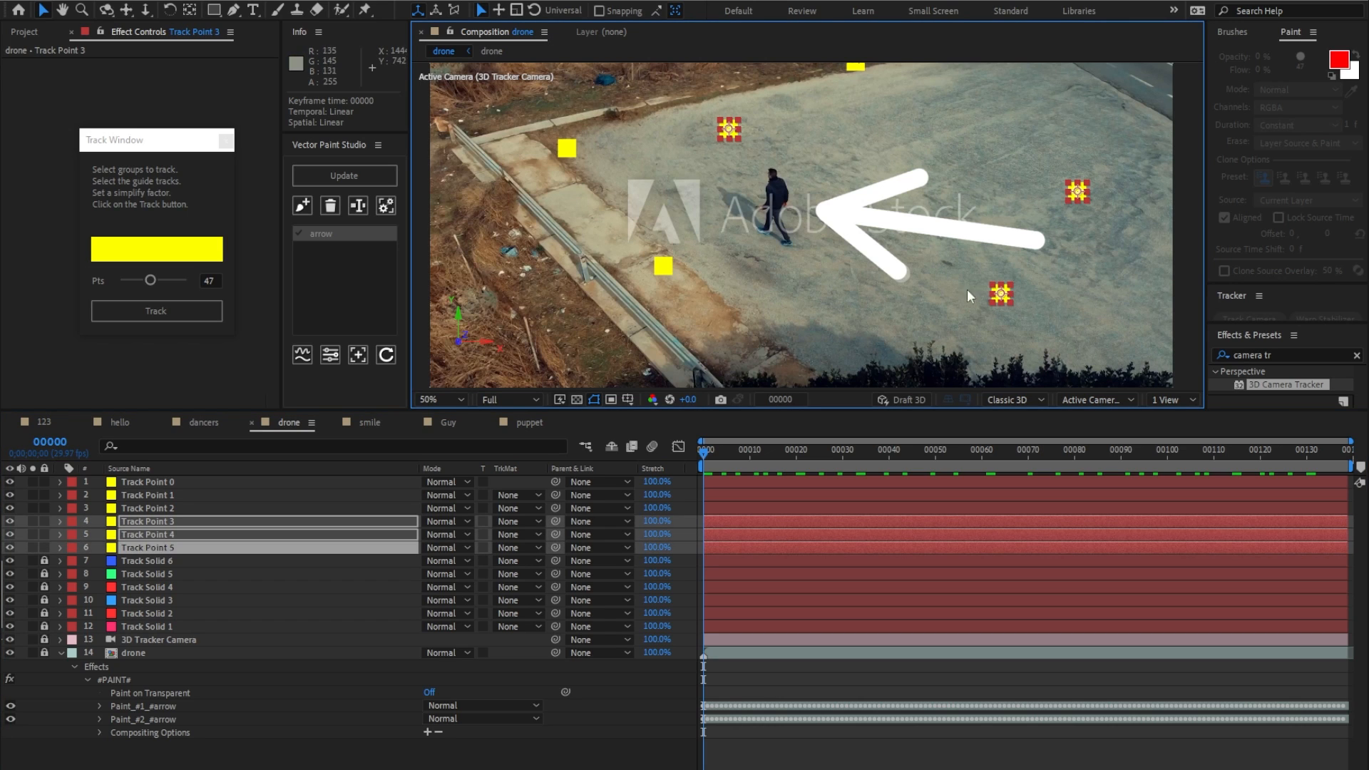
{"action": "left_click", "coordinate": [194, 311]}
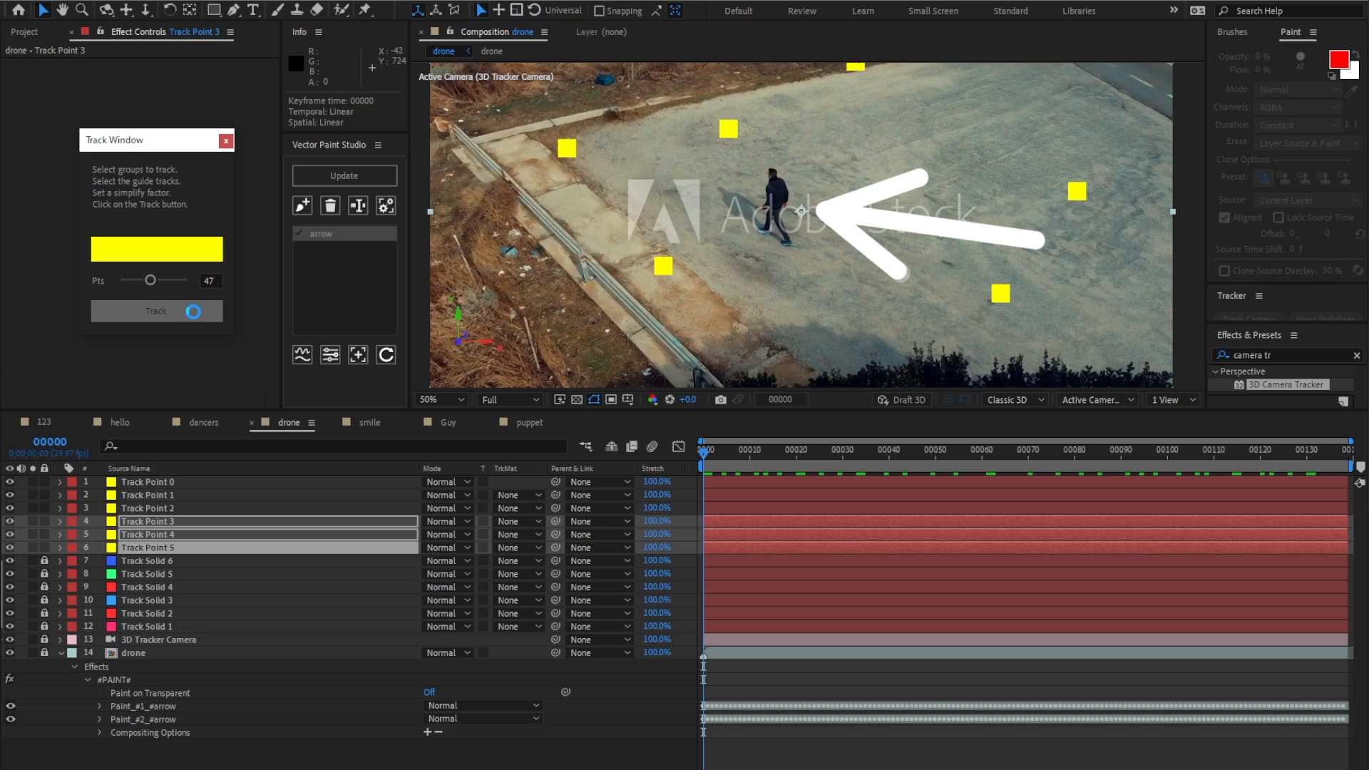
{"action": "left_click_drag", "start_coordinate": [737, 451], "coordinate": [545, 450]}
Retrack the arrow group using Track Points 2, 3, 4 and 5 as guides, review the motion and finish tracking.
{"action": "left_click", "coordinate": [729, 128]}
{"action": "left_click", "coordinate": [1077, 191], "text": "shift"}
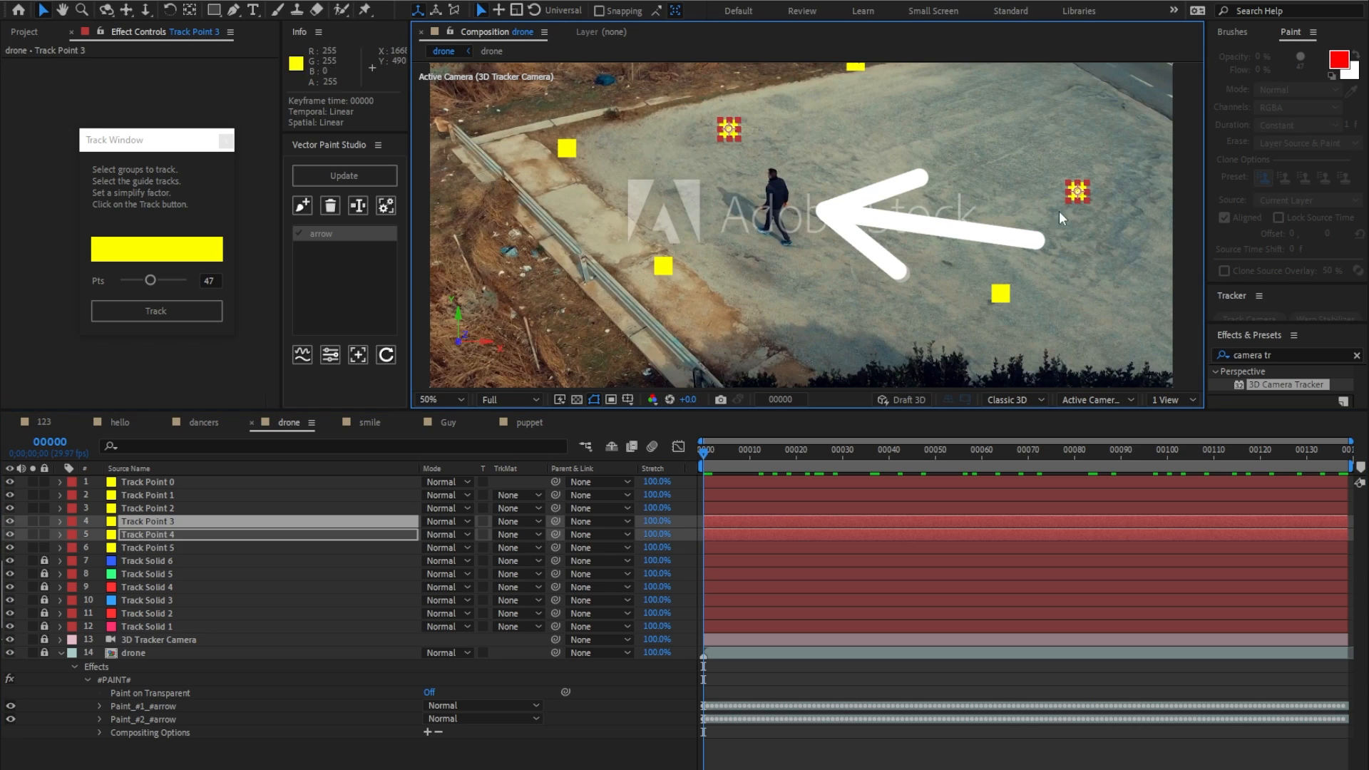
{"action": "left_click", "coordinate": [1001, 293], "text": "shift"}
{"action": "left_click", "coordinate": [664, 266], "text": "shift"}
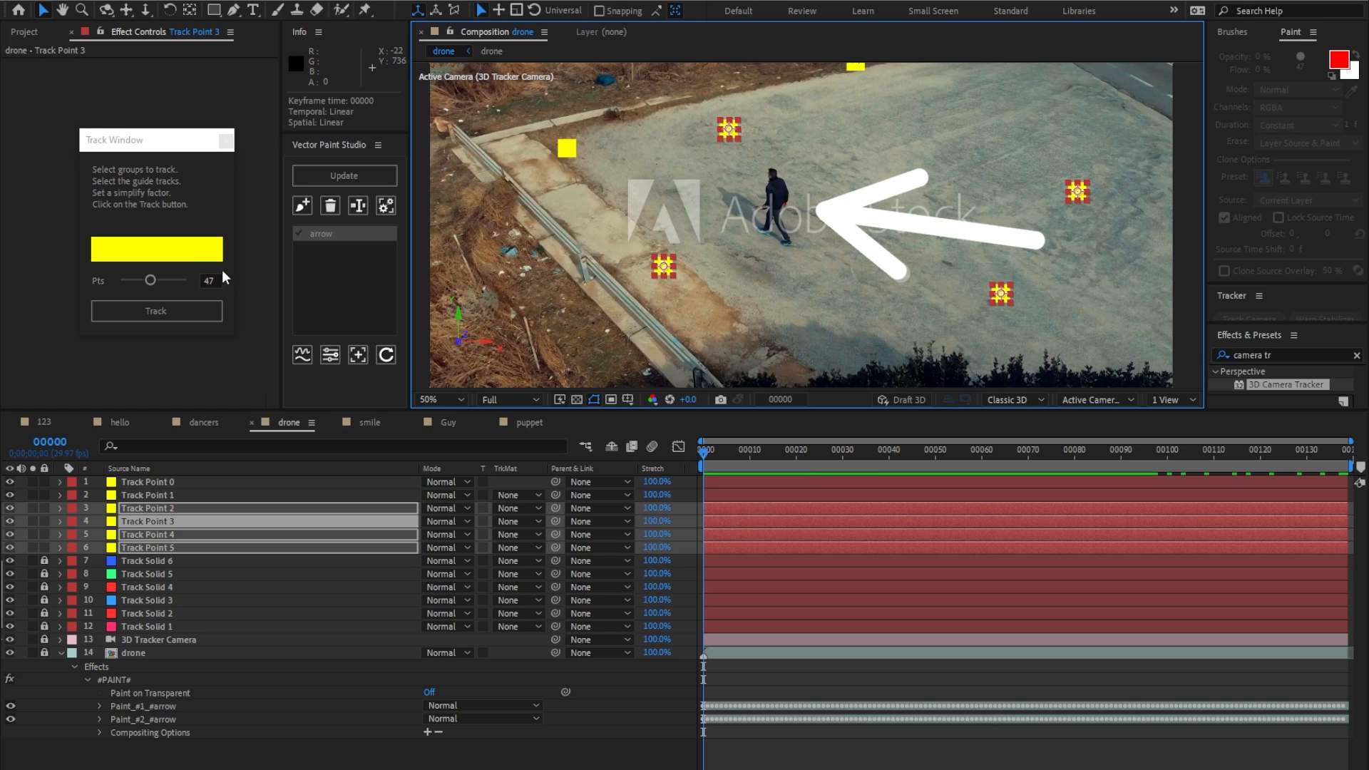
{"action": "left_click", "coordinate": [171, 318]}
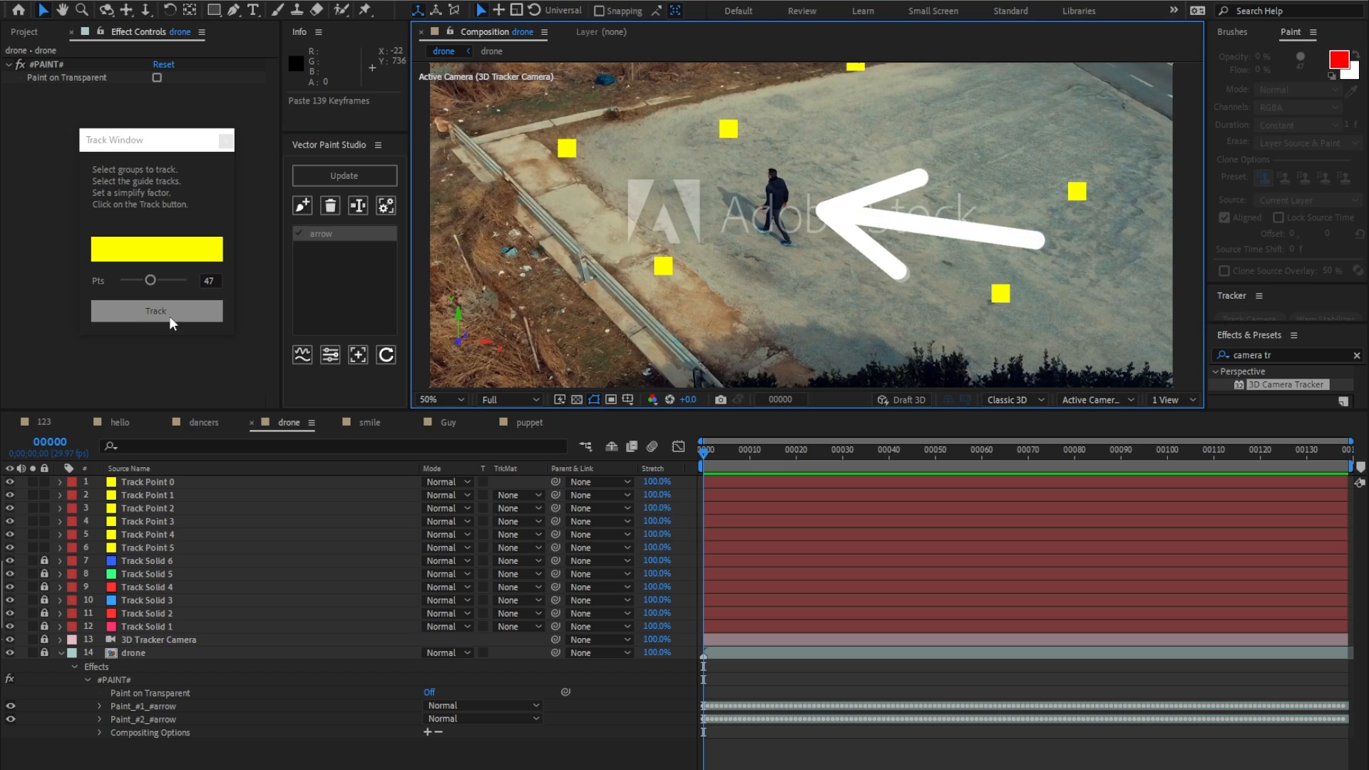
{"action": "left_click_drag", "start_coordinate": [725, 451], "coordinate": [438, 343]}
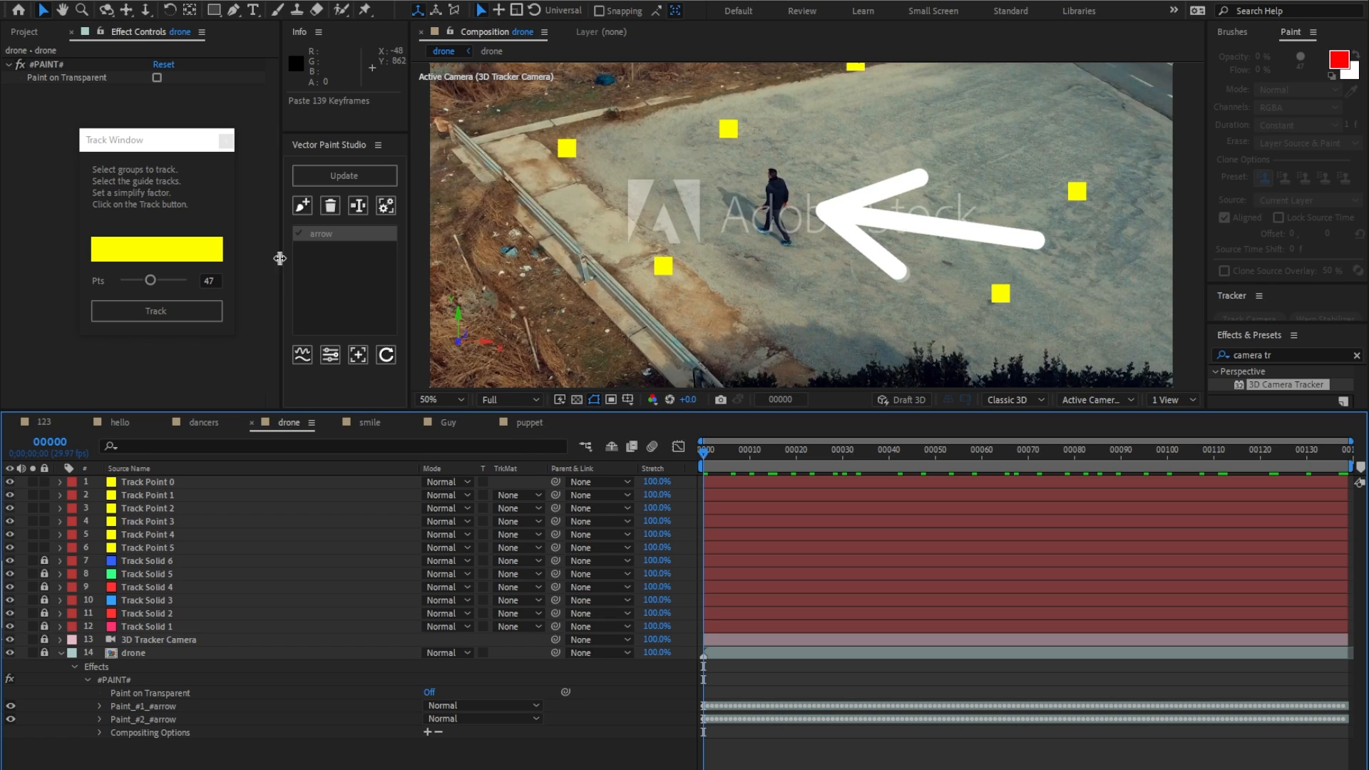
{"action": "left_click", "coordinate": [224, 140]}
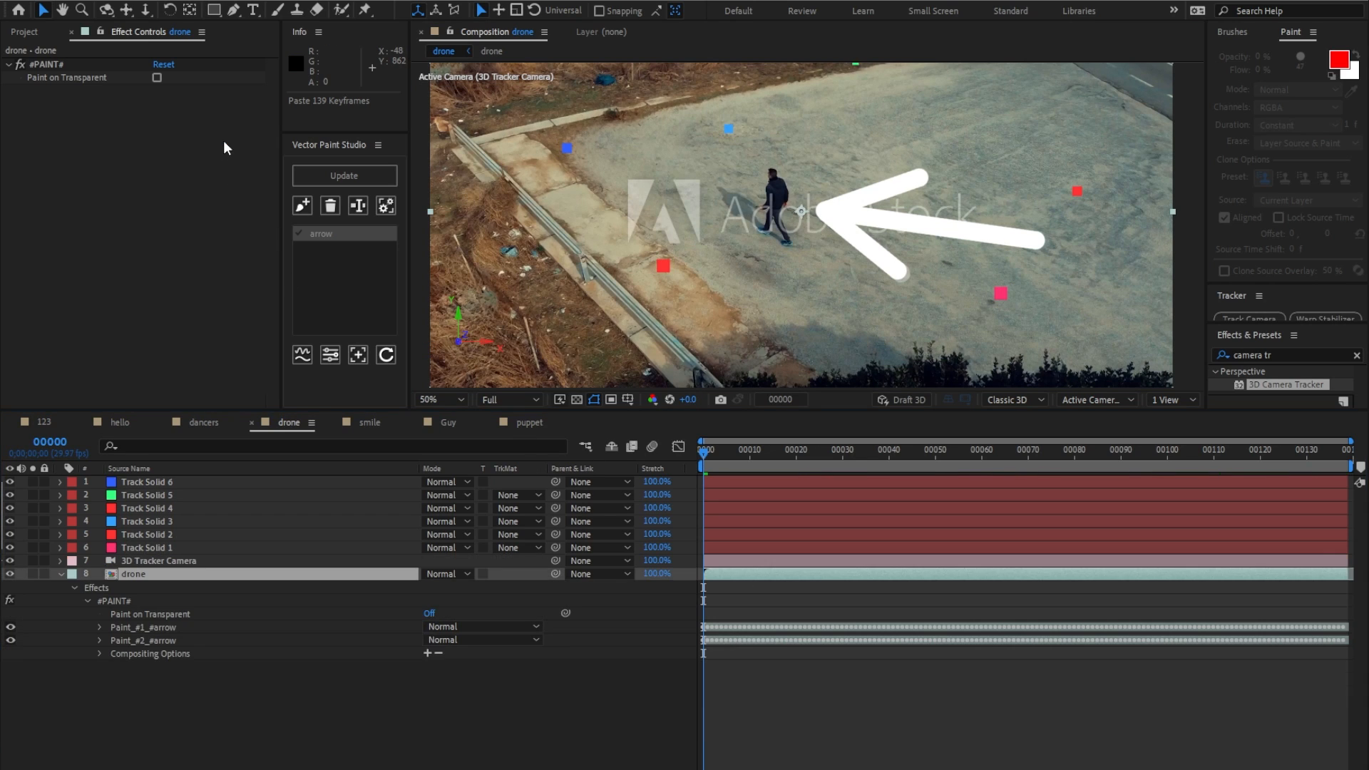
Open the edit controls for the arrow group and set Spacing Add to -35 and Diameter Add to -8.
{"action": "left_click", "coordinate": [330, 354]}
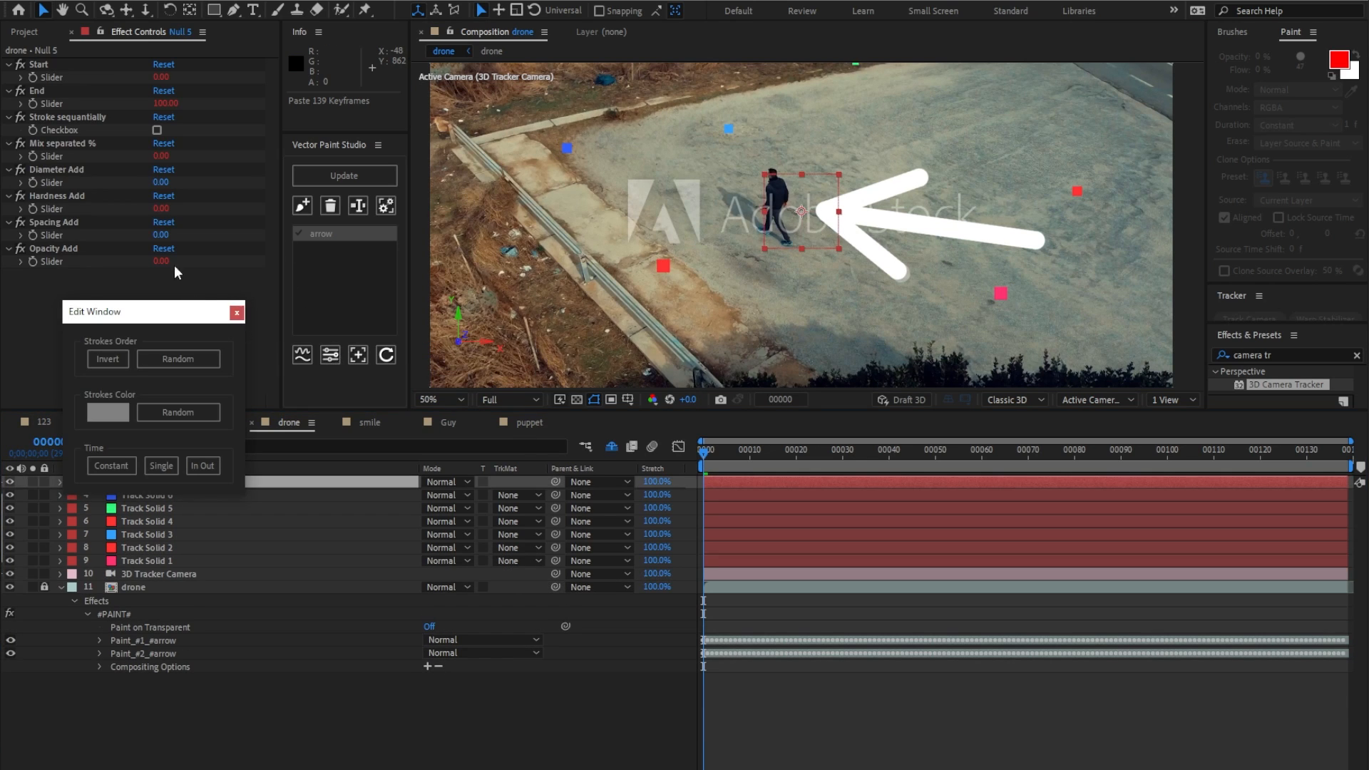
{"action": "left_click_drag", "start_coordinate": [161, 235], "coordinate": [132, 237]}
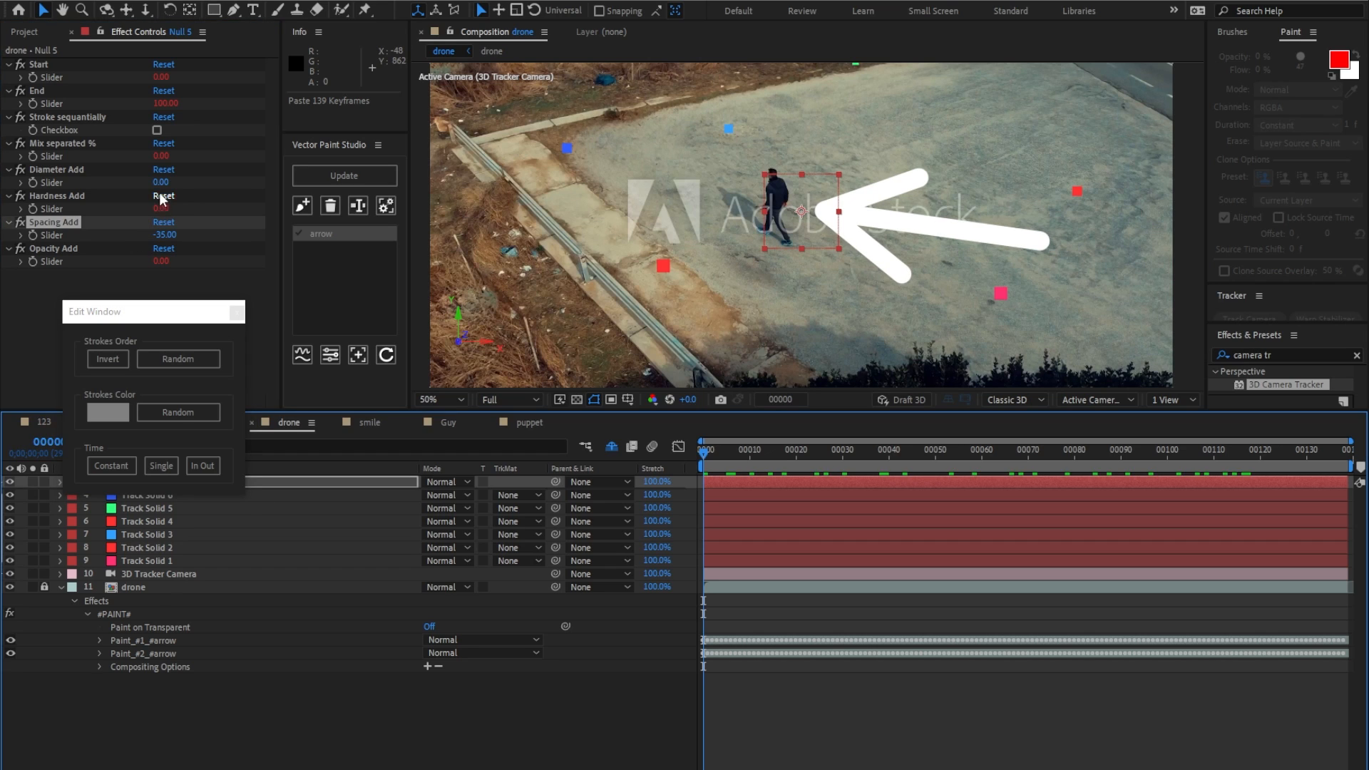
{"action": "left_click_drag", "start_coordinate": [161, 182], "coordinate": [157, 183]}
Animate the arrow group's End slider from 0 at frame 0 to 100 at frame 20.
{"action": "left_click", "coordinate": [166, 103]}
{"action": "type", "text": "0"}
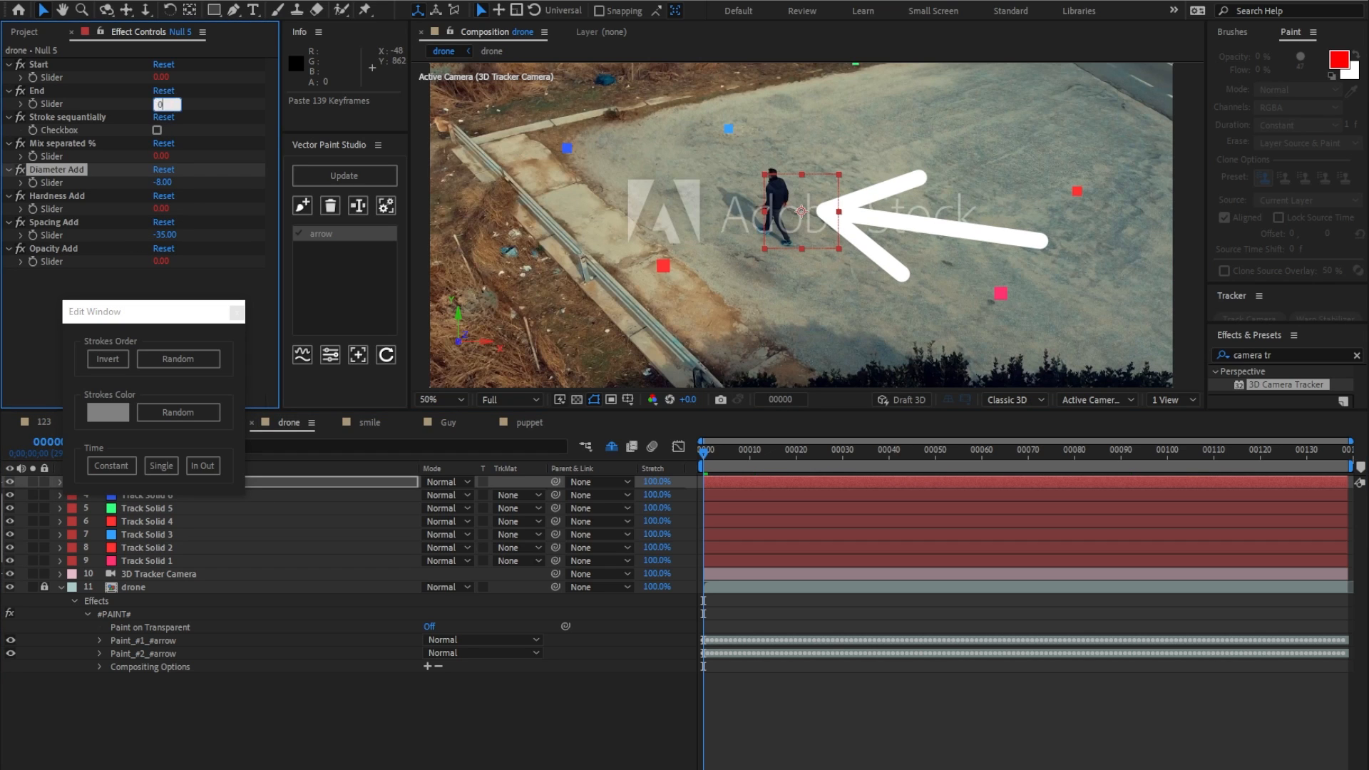
{"action": "key", "text": "Return"}
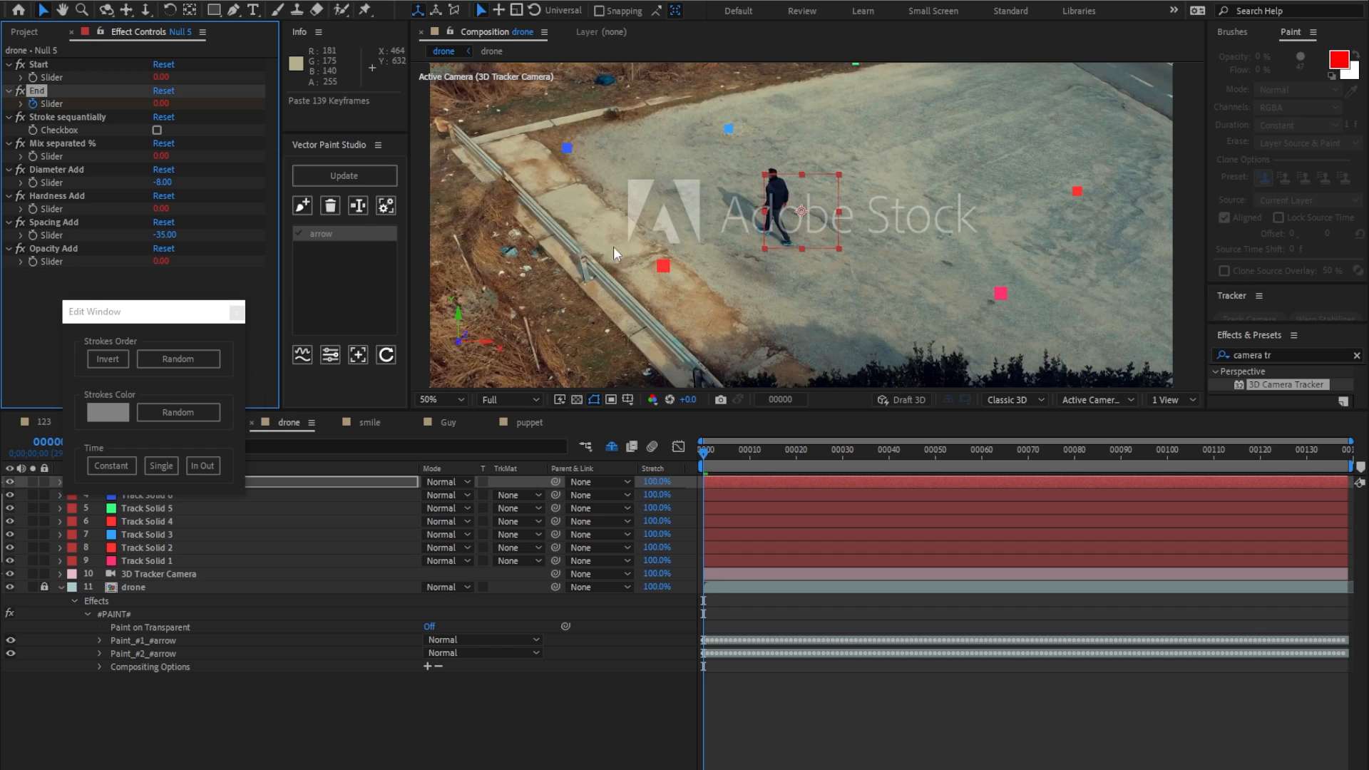
{"action": "key", "text": "u"}
{"action": "left_click", "coordinate": [798, 455]}
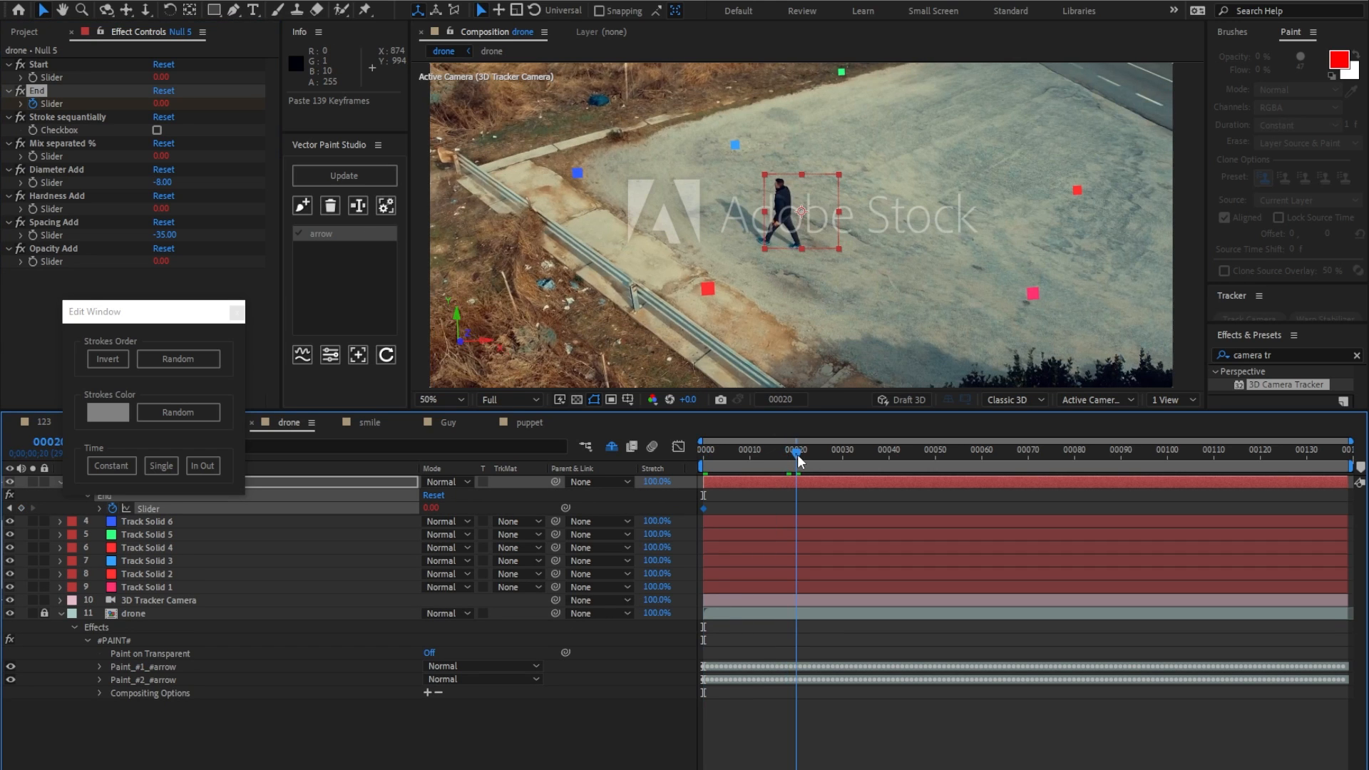
{"action": "left_click", "coordinate": [430, 508]}
{"action": "type", "text": "100"}
{"action": "key", "text": "Return"}
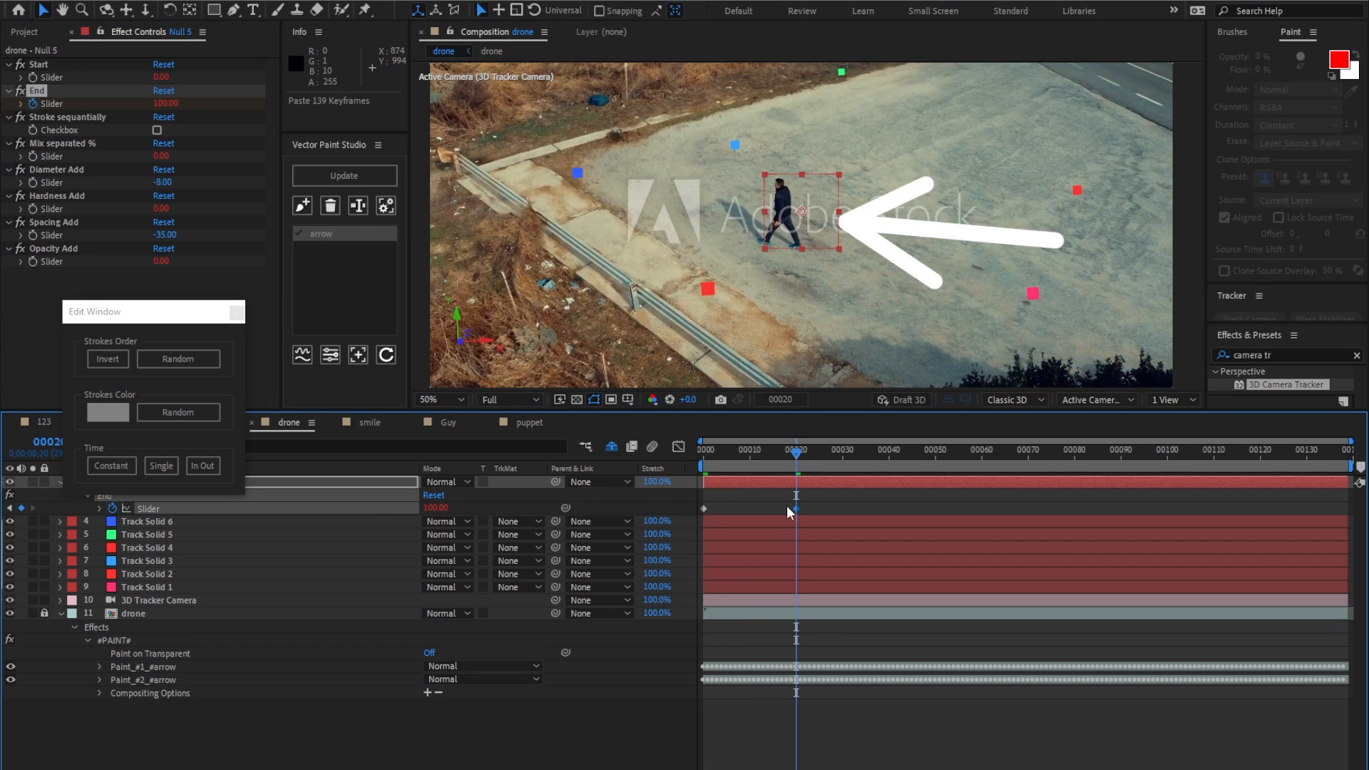
Make the frame 20 End keyframe a hold keyframe and repeat the keyframe pair starting at frames 40, 80 and 119.
{"action": "right_click", "coordinate": [796, 509]}
{"action": "left_click", "coordinate": [850, 632]}
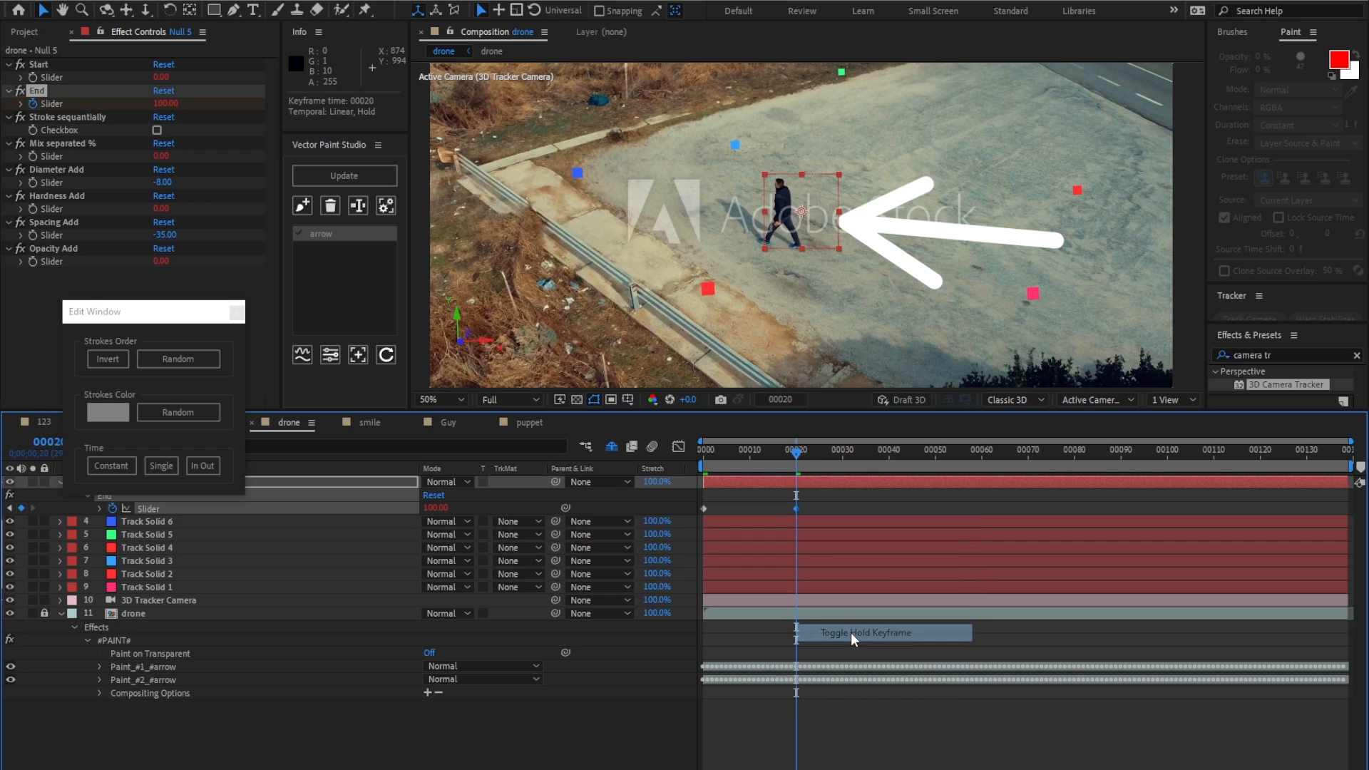
{"action": "left_click_drag", "start_coordinate": [797, 459], "coordinate": [888, 458]}
{"action": "left_click_drag", "start_coordinate": [813, 502], "coordinate": [695, 516]}
{"action": "key", "text": "ctrl+c"}
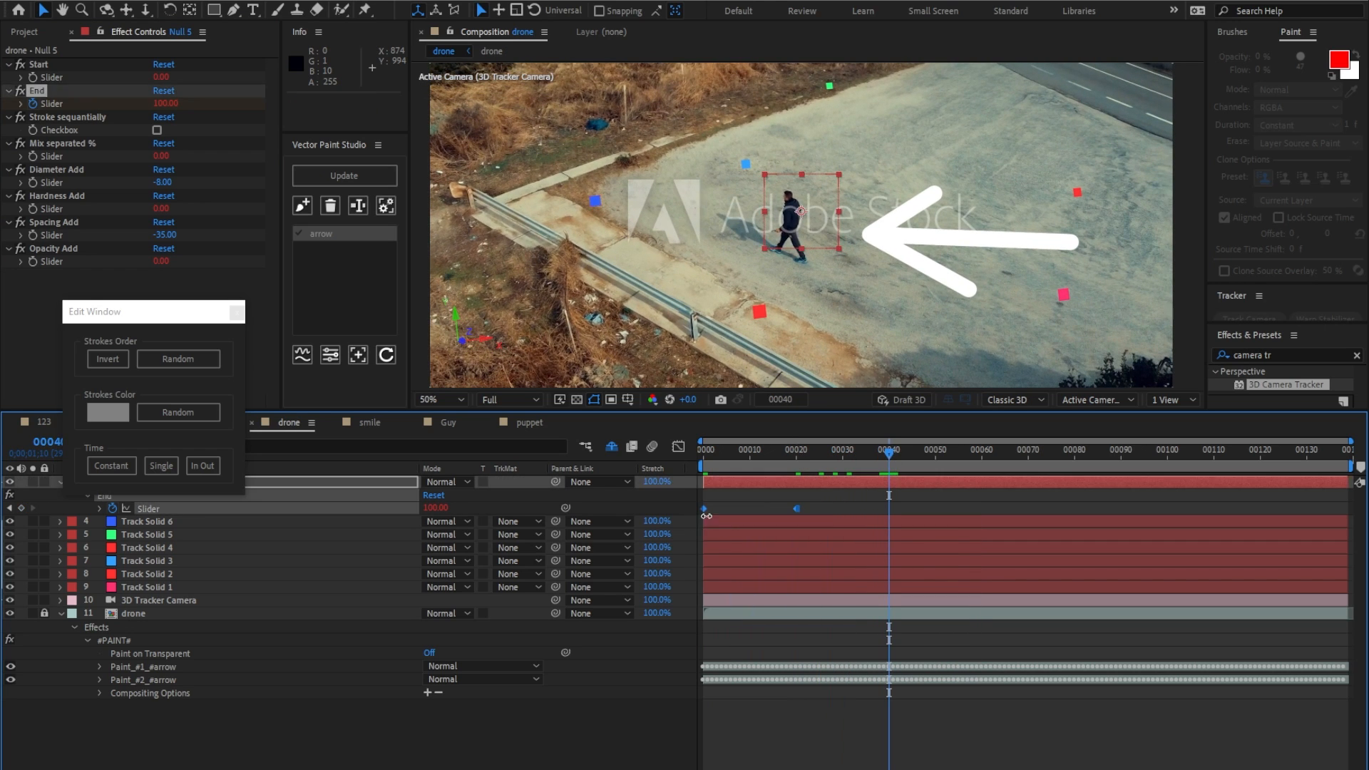
{"action": "key", "text": "ctrl+v"}
{"action": "left_click_drag", "start_coordinate": [1018, 452], "coordinate": [1075, 461]}
{"action": "key", "text": "ctrl+v"}
{"action": "left_click_drag", "start_coordinate": [1222, 452], "coordinate": [1256, 456]}
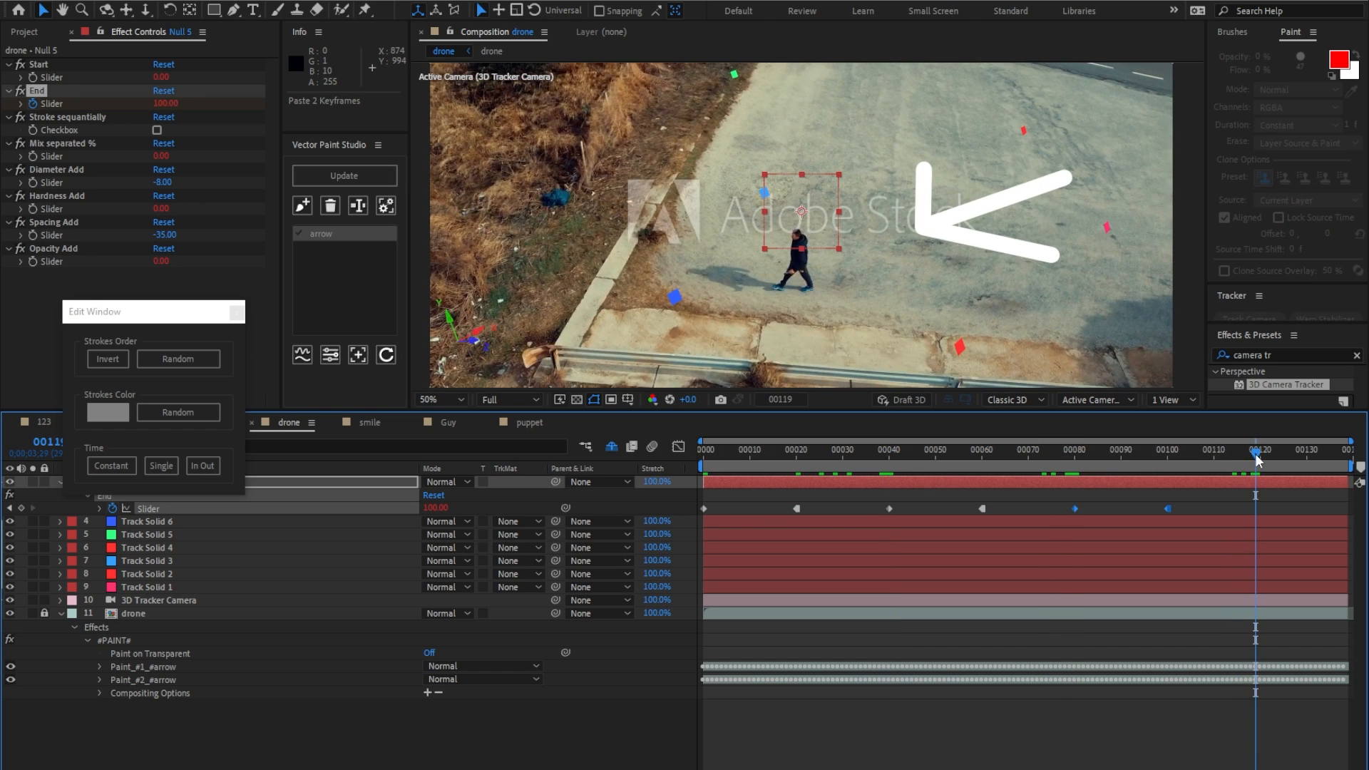
{"action": "key", "text": "ctrl+v"}
Enable Stroke sequentially for the arrow group and preview the draw-on animation over the drone footage.
{"action": "key", "text": "Home"}
{"action": "key", "text": "space"}
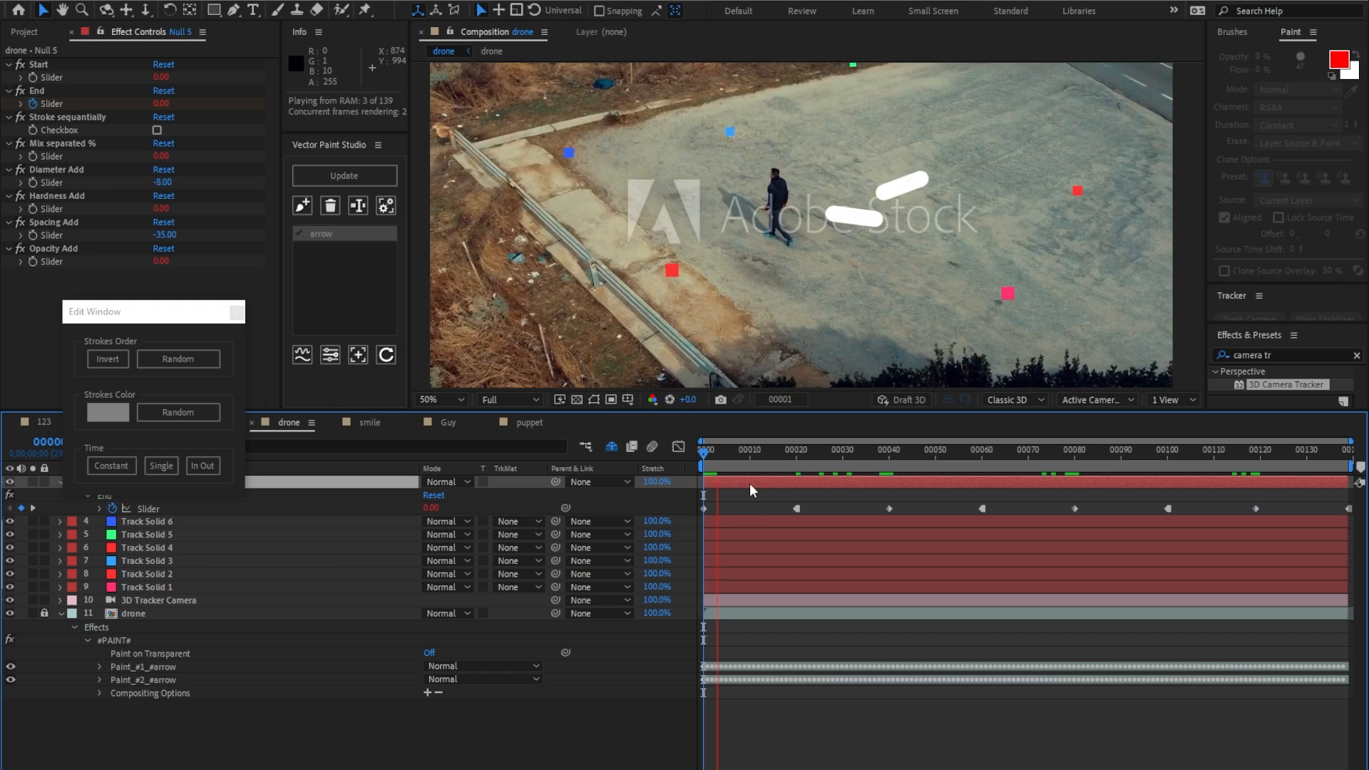
{"action": "left_click", "coordinate": [156, 130]}
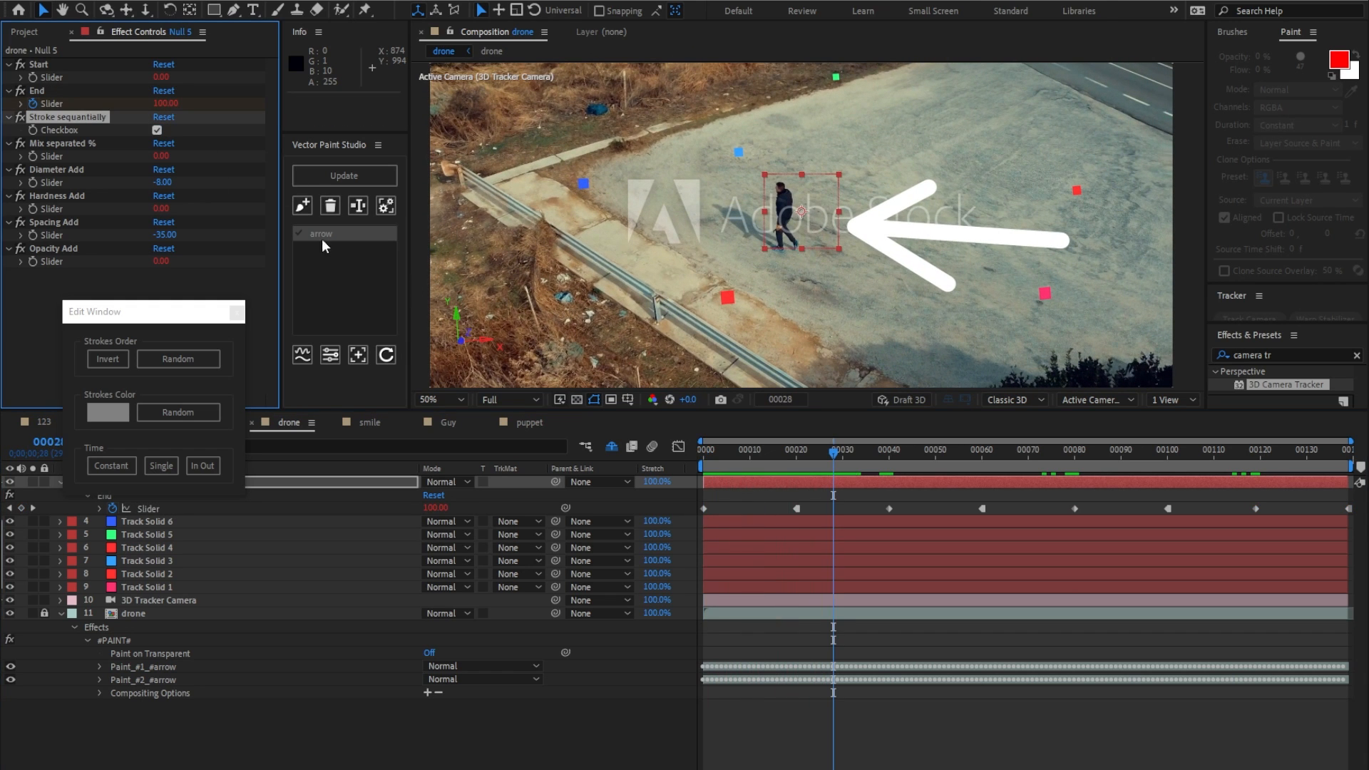
{"action": "key", "text": "space"}
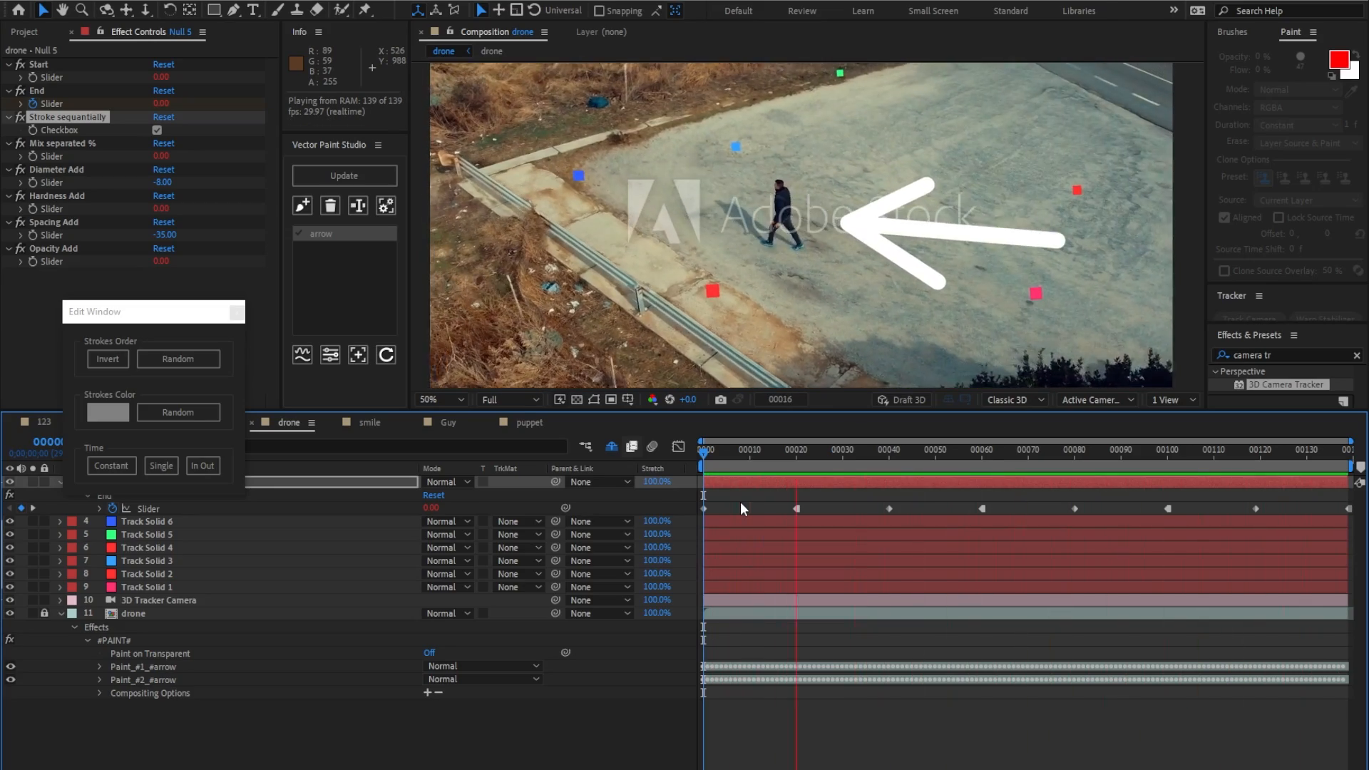
{"action": "key", "text": "space"}
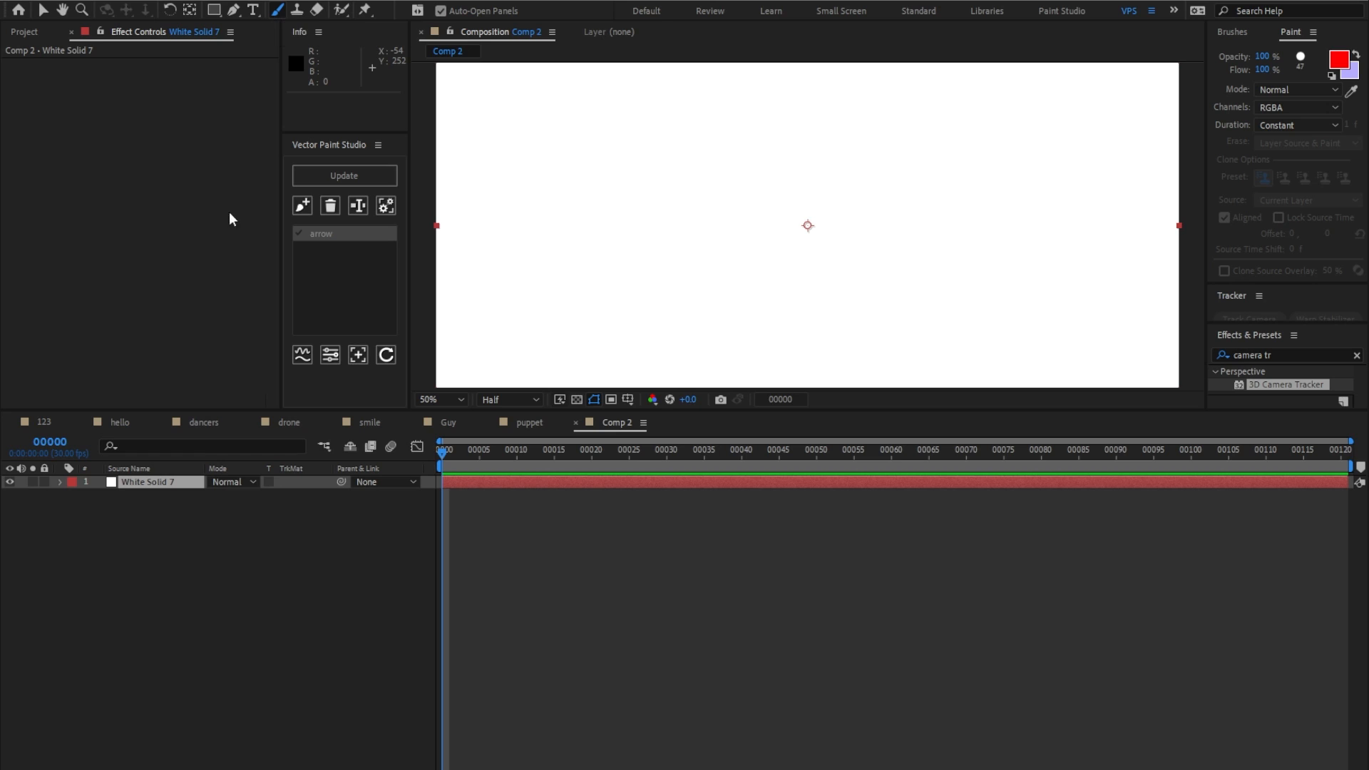
Open White Solid 7 in Comp 2 for painting and ready a soft 100 px brush with Size on Pen Pressure.
{"action": "double_click", "coordinate": [173, 482]}
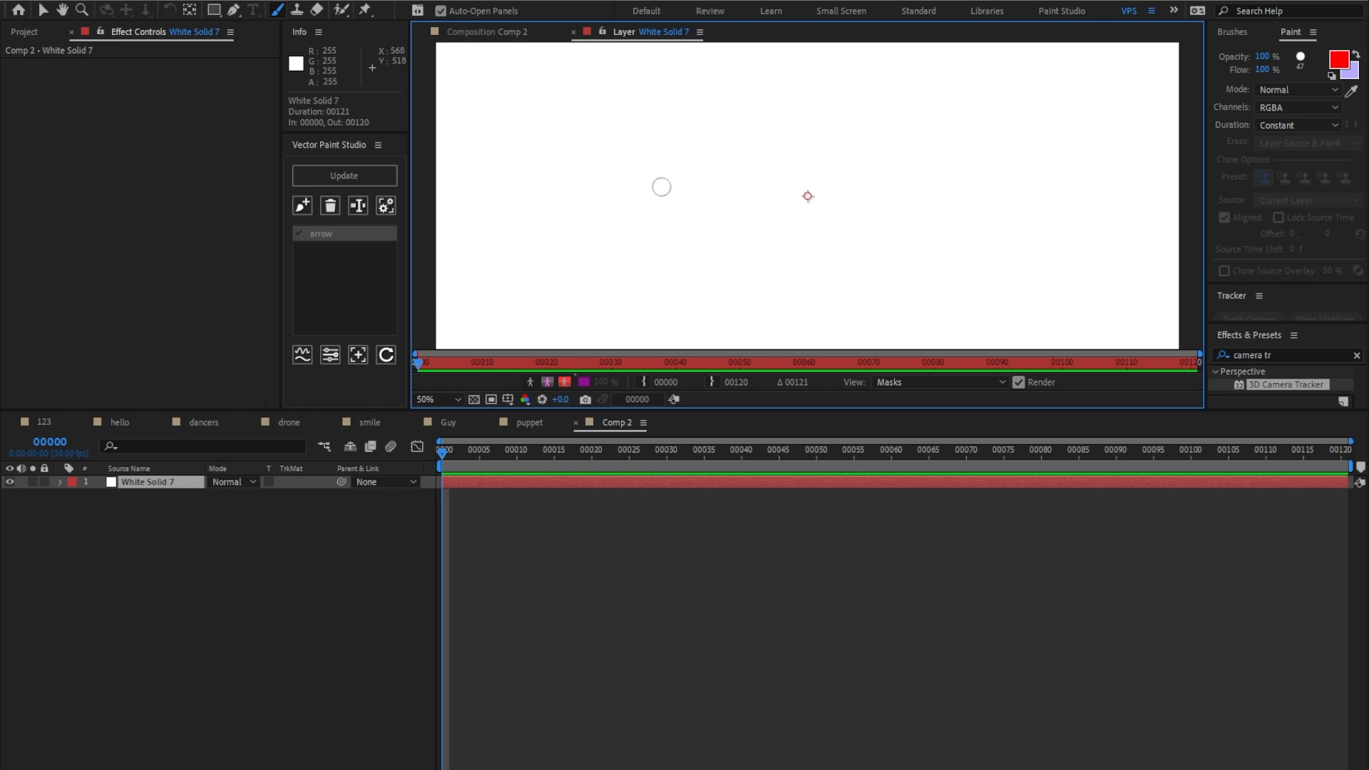
{"action": "left_click", "coordinate": [1241, 30]}
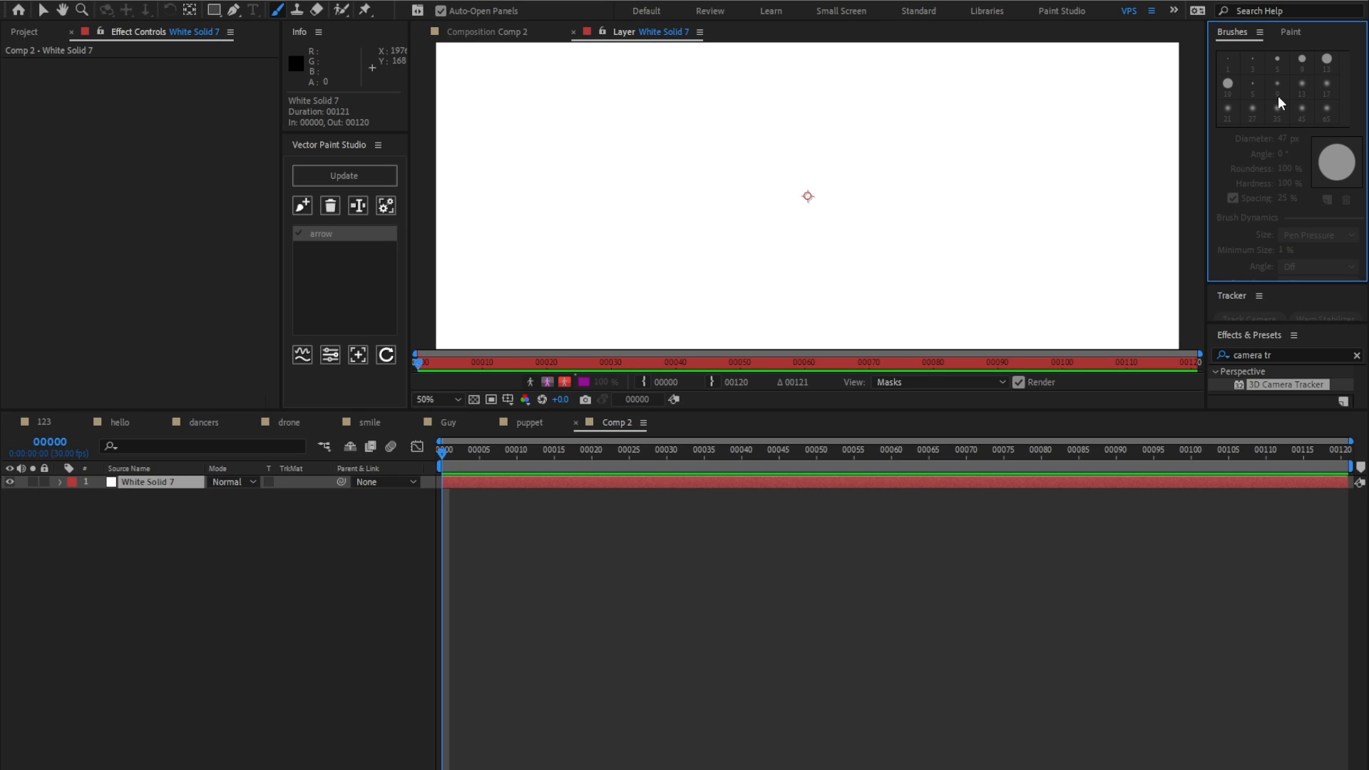
{"action": "key", "text": "ctrl+b"}
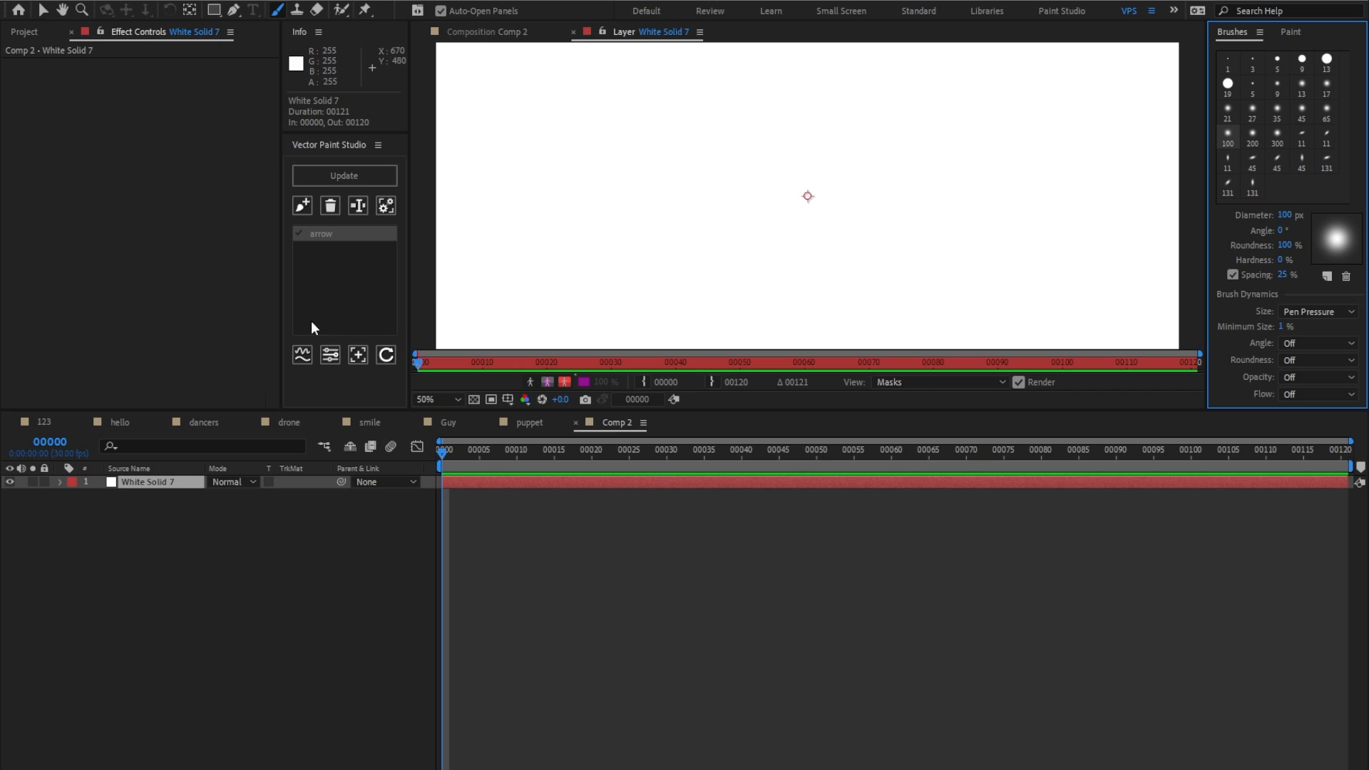
Paint eight separate short red strokes of varying thickness across the middle of White Solid 7.
{"action": "mouse_move", "coordinate": [528, 210]}
{"action": "left_mouse_down"}
{"action": "mouse_move", "coordinate": [583, 204]}
{"action": "mouse_move", "coordinate": [605, 229]}
{"action": "left_mouse_up"}
{"action": "left_click", "coordinate": [548, 246]}
{"action": "left_click", "coordinate": [672, 268]}
{"action": "mouse_move", "coordinate": [680, 254]}
{"action": "left_mouse_down"}
{"action": "mouse_move", "coordinate": [727, 179]}
{"action": "mouse_move", "coordinate": [750, 171]}
{"action": "mouse_move", "coordinate": [770, 233]}
{"action": "mouse_move", "coordinate": [850, 211]}
{"action": "mouse_move", "coordinate": [825, 159]}
{"action": "mouse_move", "coordinate": [871, 143]}
{"action": "mouse_move", "coordinate": [890, 184]}
{"action": "left_mouse_up"}
{"action": "left_click", "coordinate": [800, 194]}
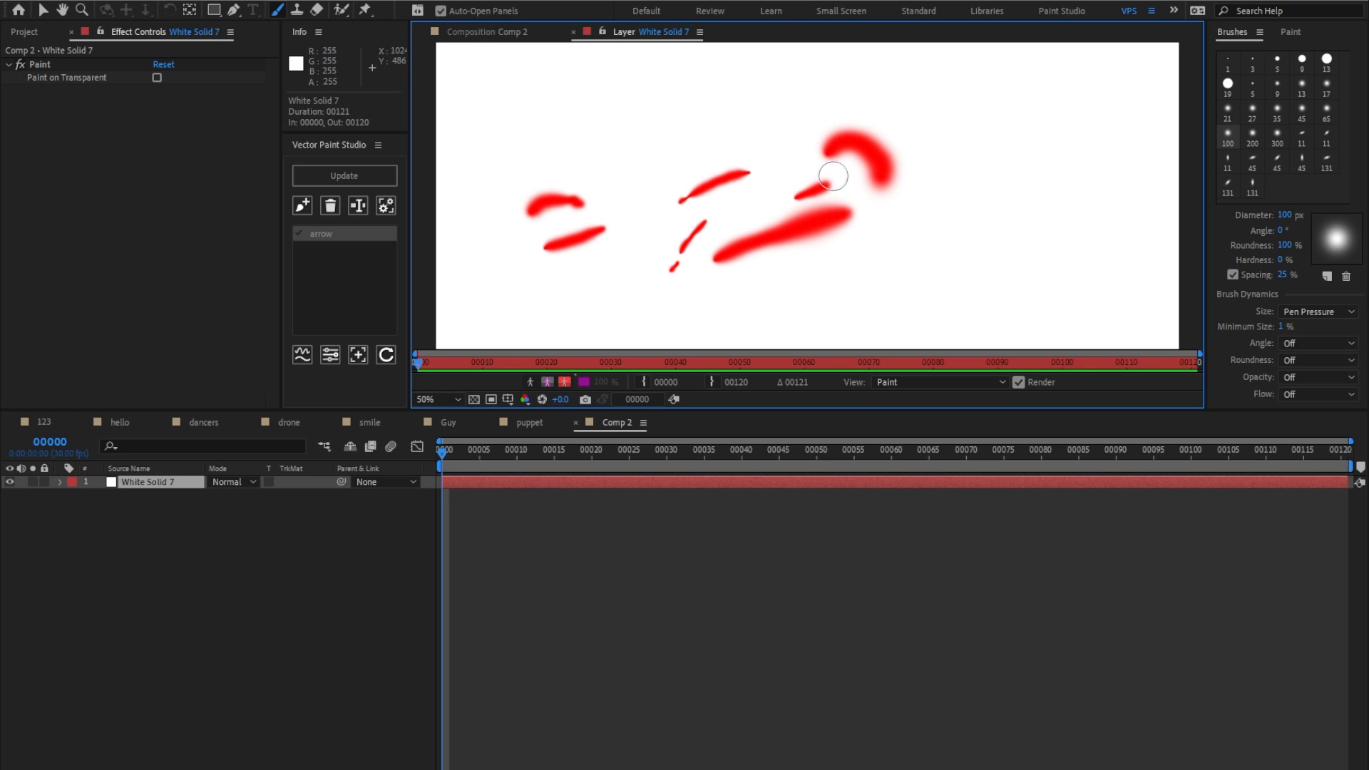
Return to the Comp 2 composition view and update the Vector Paint Studio group list.
{"action": "left_click", "coordinate": [43, 10]}
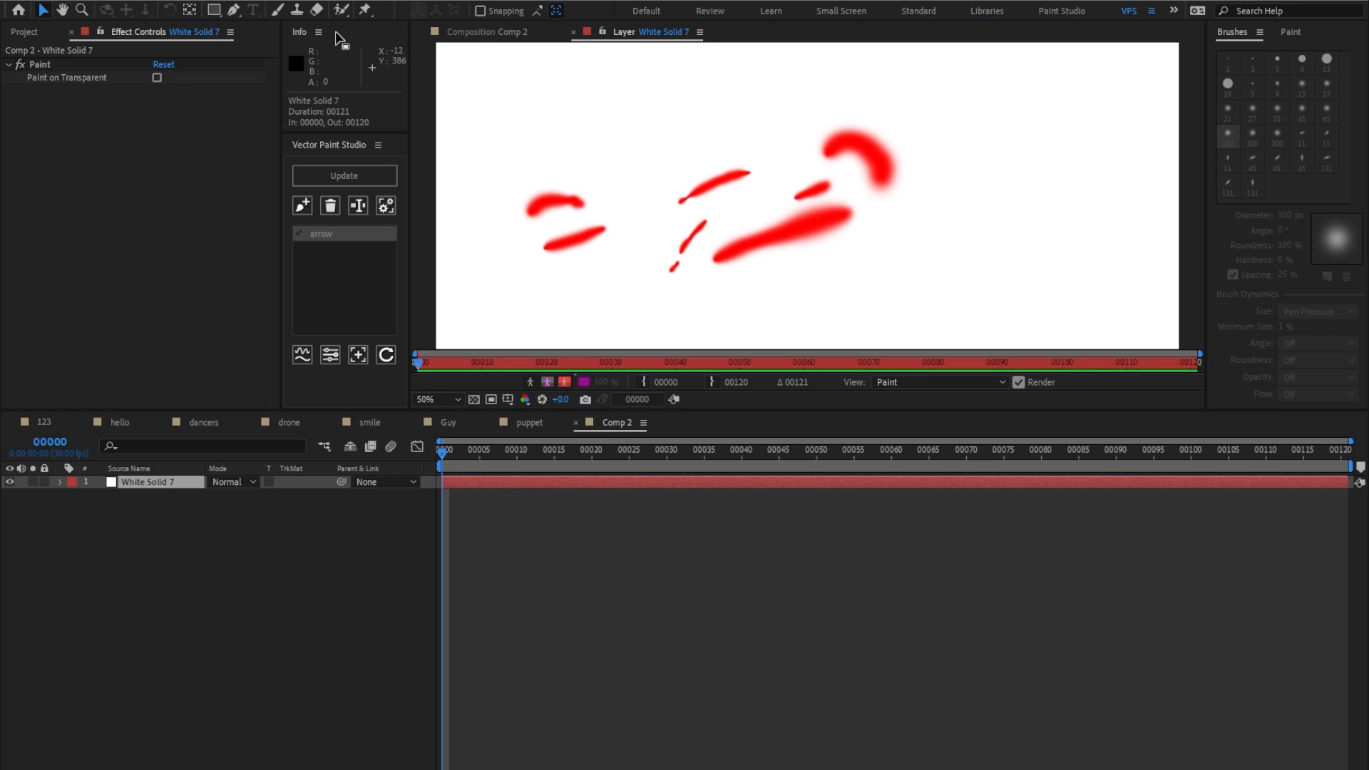
{"action": "left_click", "coordinate": [477, 37]}
{"action": "left_click", "coordinate": [369, 175]}
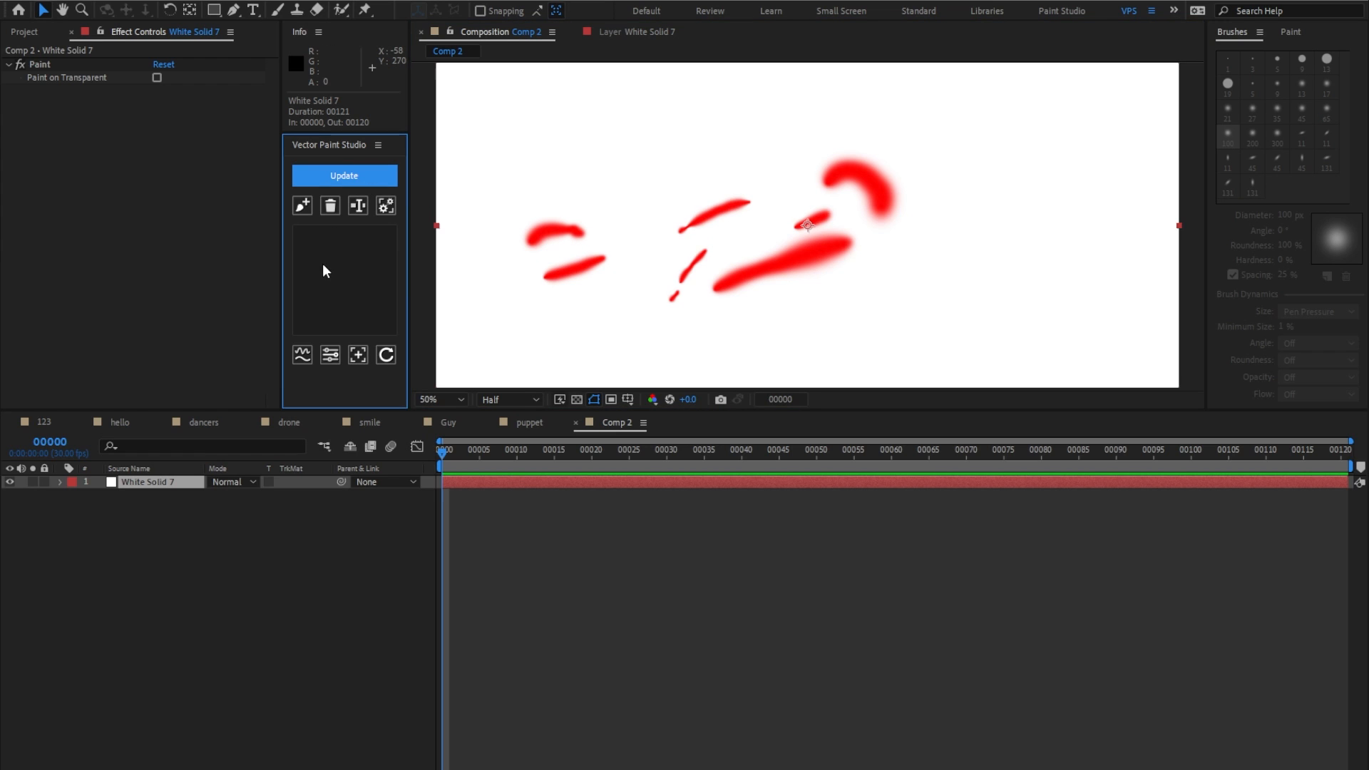
Reveal the paint strokes of White Solid 7 and add Brush 1 through Brush 8 to a new group named grp.
{"action": "left_click", "coordinate": [134, 485]}
{"action": "key", "text": "e"}
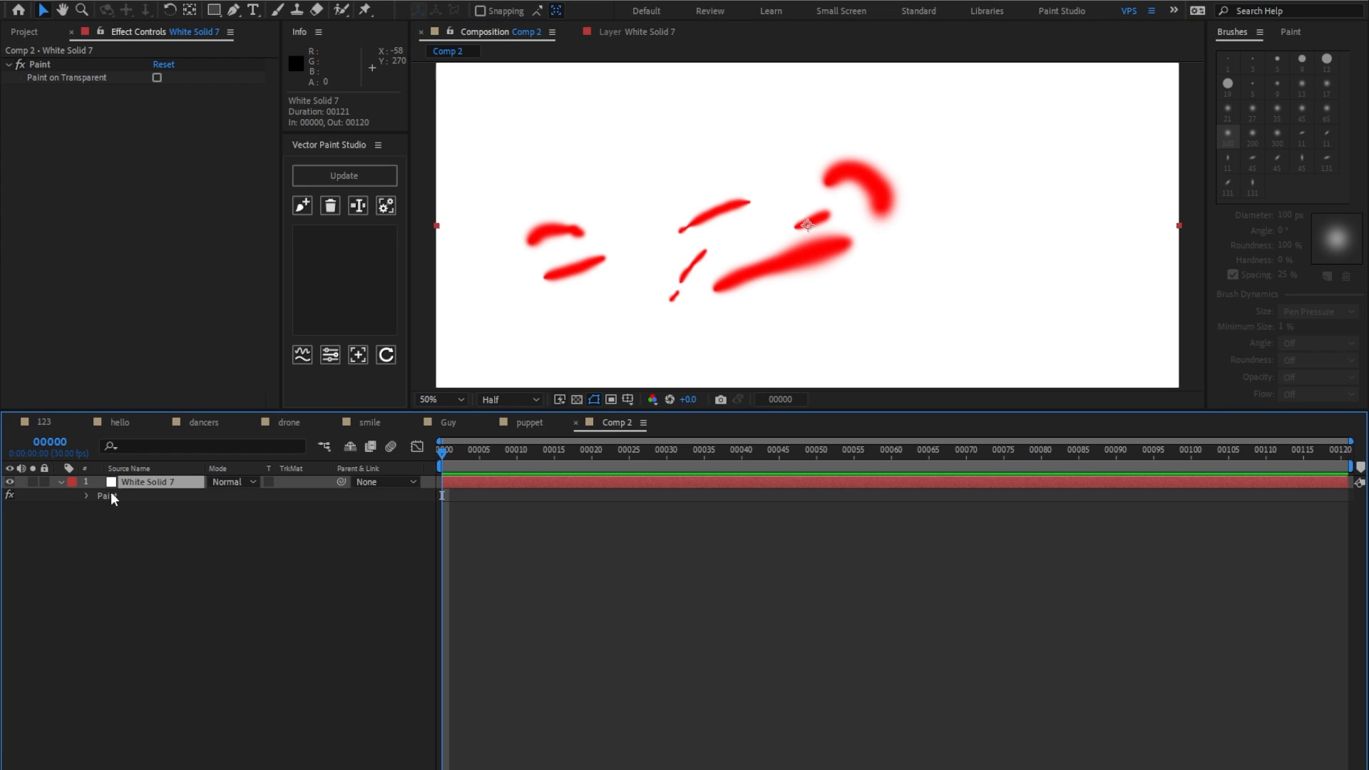
{"action": "left_click", "coordinate": [87, 496]}
{"action": "left_click", "coordinate": [135, 524]}
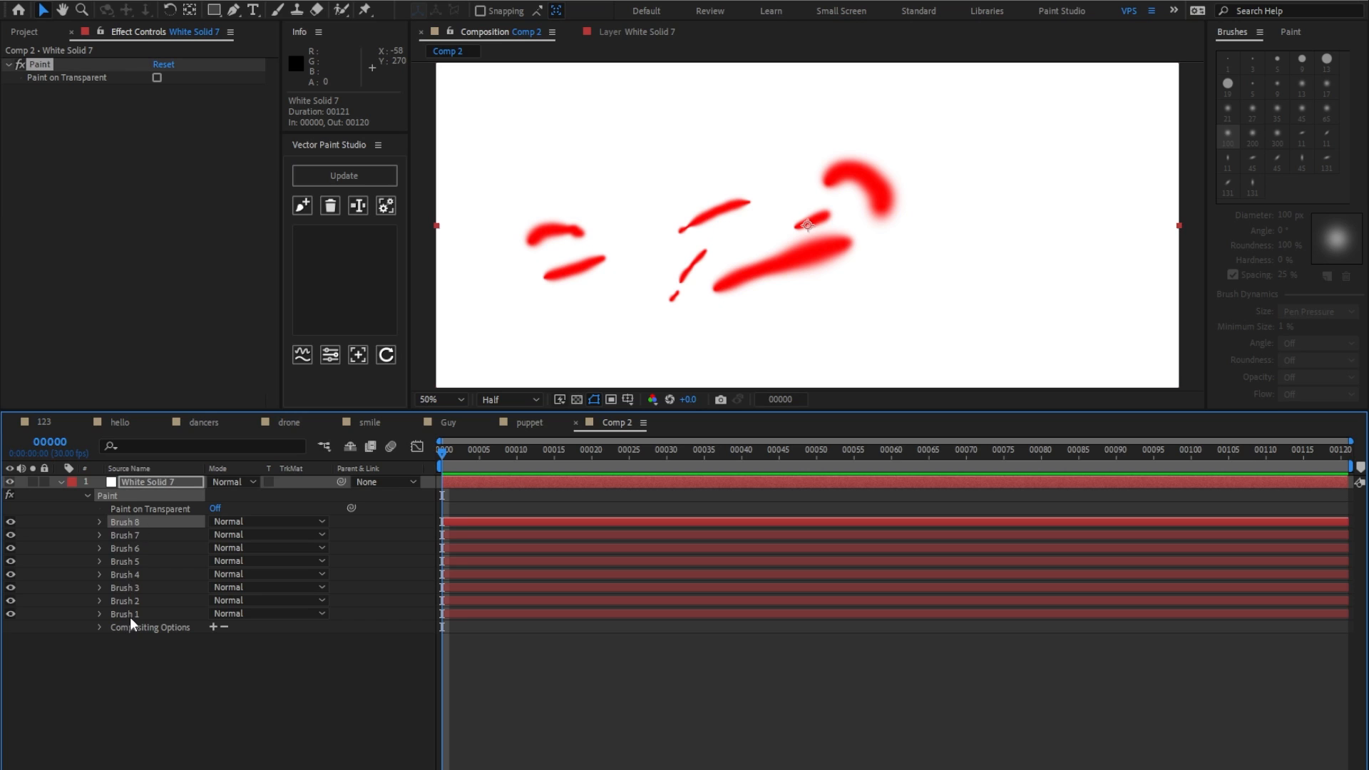
{"action": "left_click", "coordinate": [130, 615], "text": "shift"}
{"action": "left_click", "coordinate": [306, 210]}
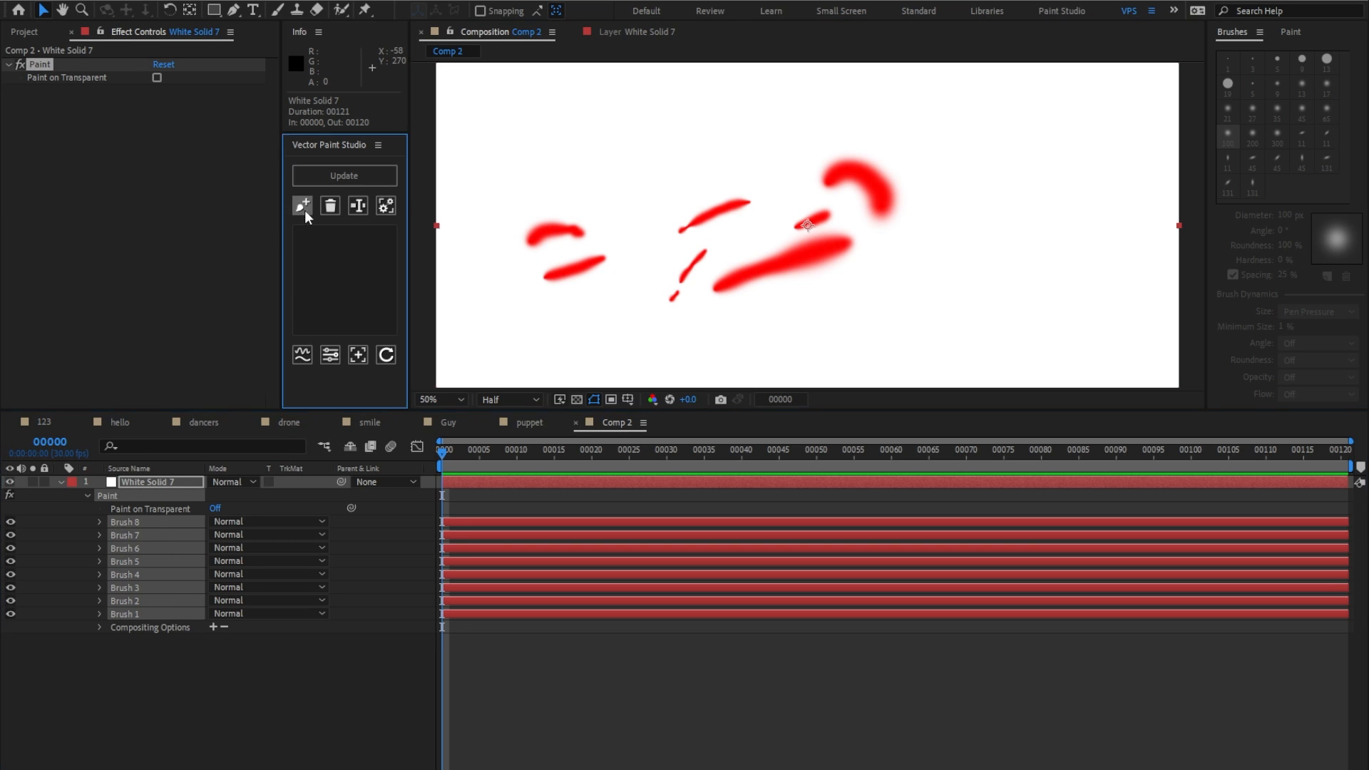
{"action": "type", "text": "Paint"}
{"action": "key", "text": "Return"}
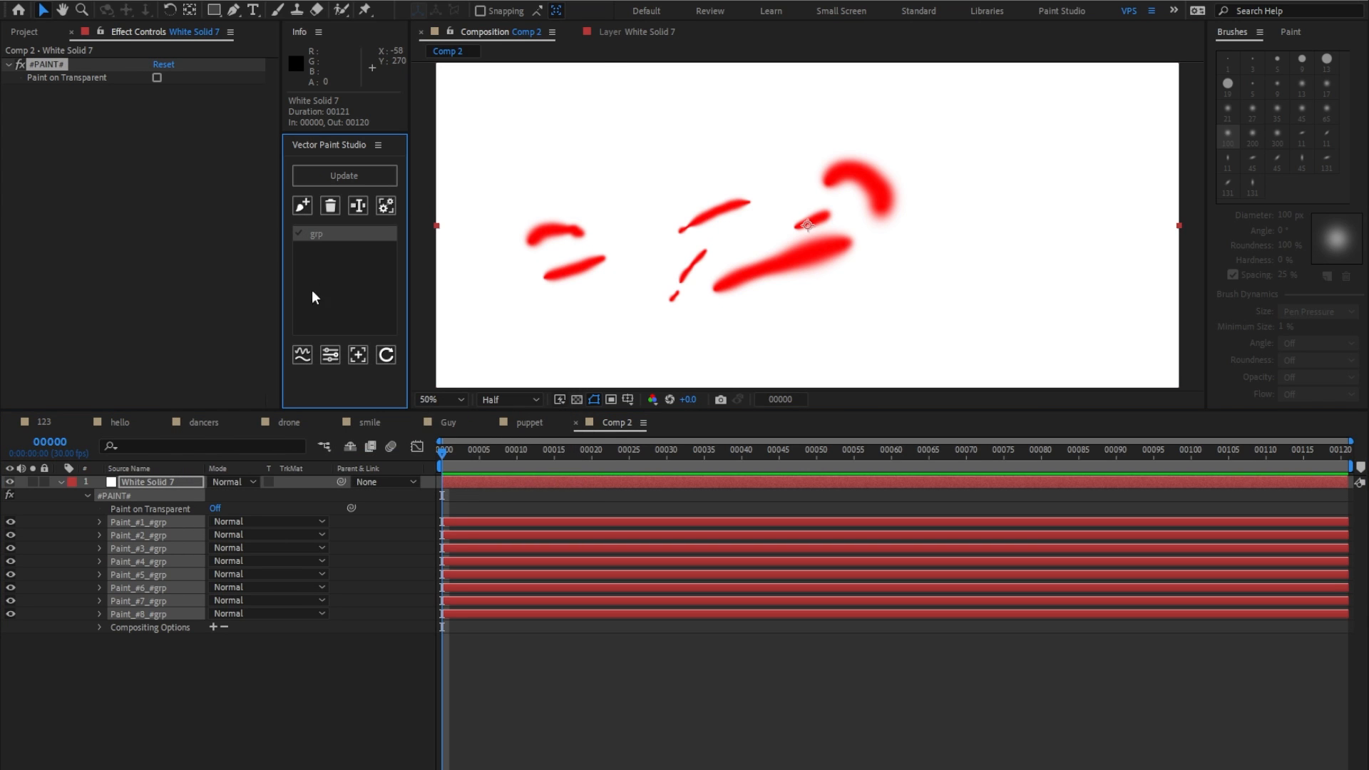
{"action": "left_click", "coordinate": [305, 358]}
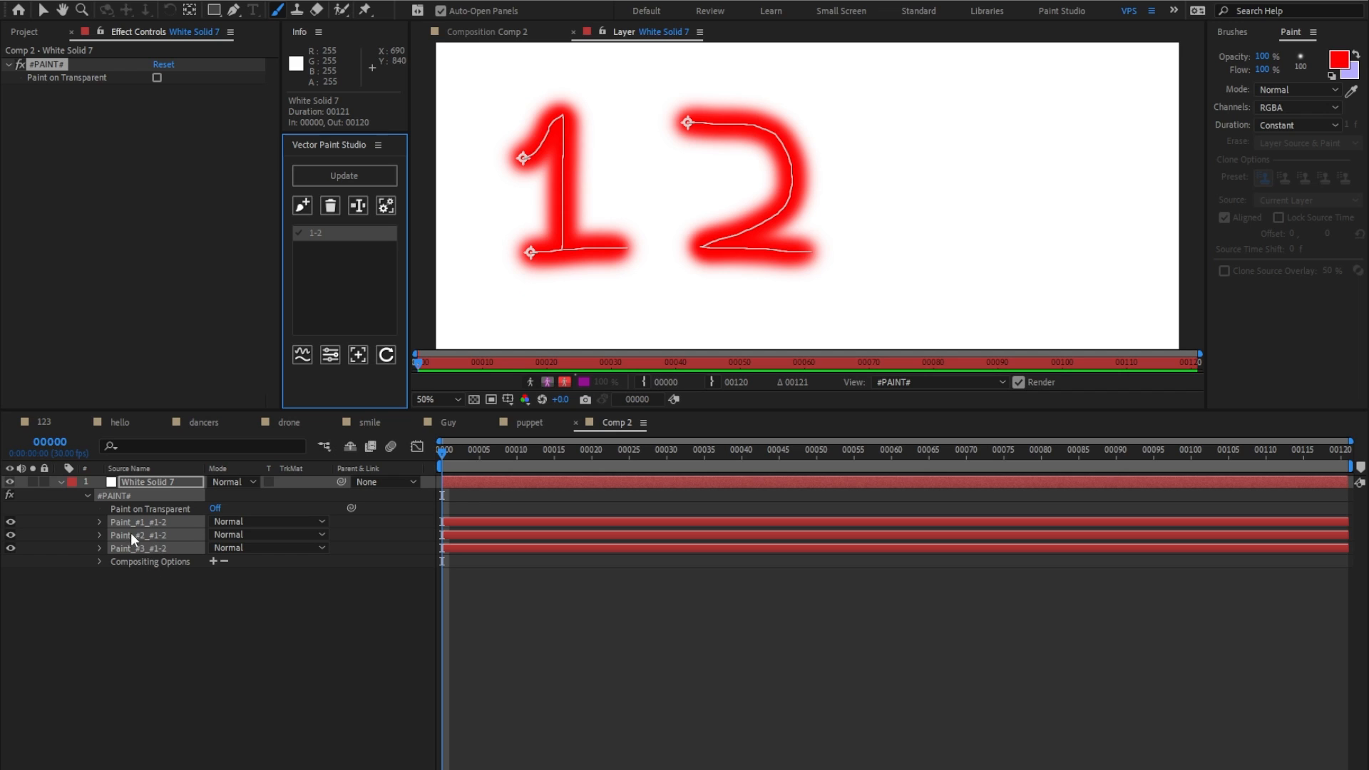
Deselect the existing strokes and paint a red digit 3 on White Solid 7 beside the 1 and 2.
{"action": "left_click", "coordinate": [116, 498]}
{"action": "key", "text": "ctrl+shift+a"}
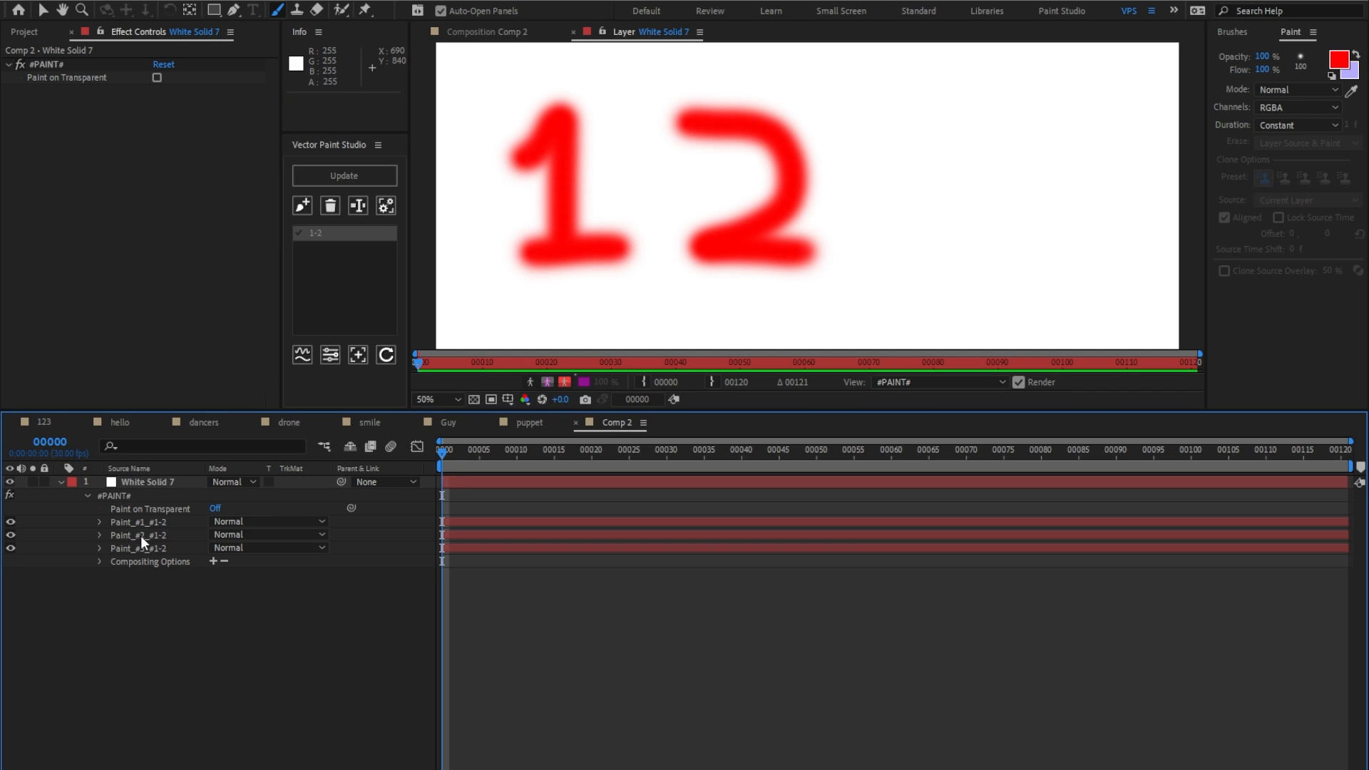
{"action": "left_click", "coordinate": [151, 480]}
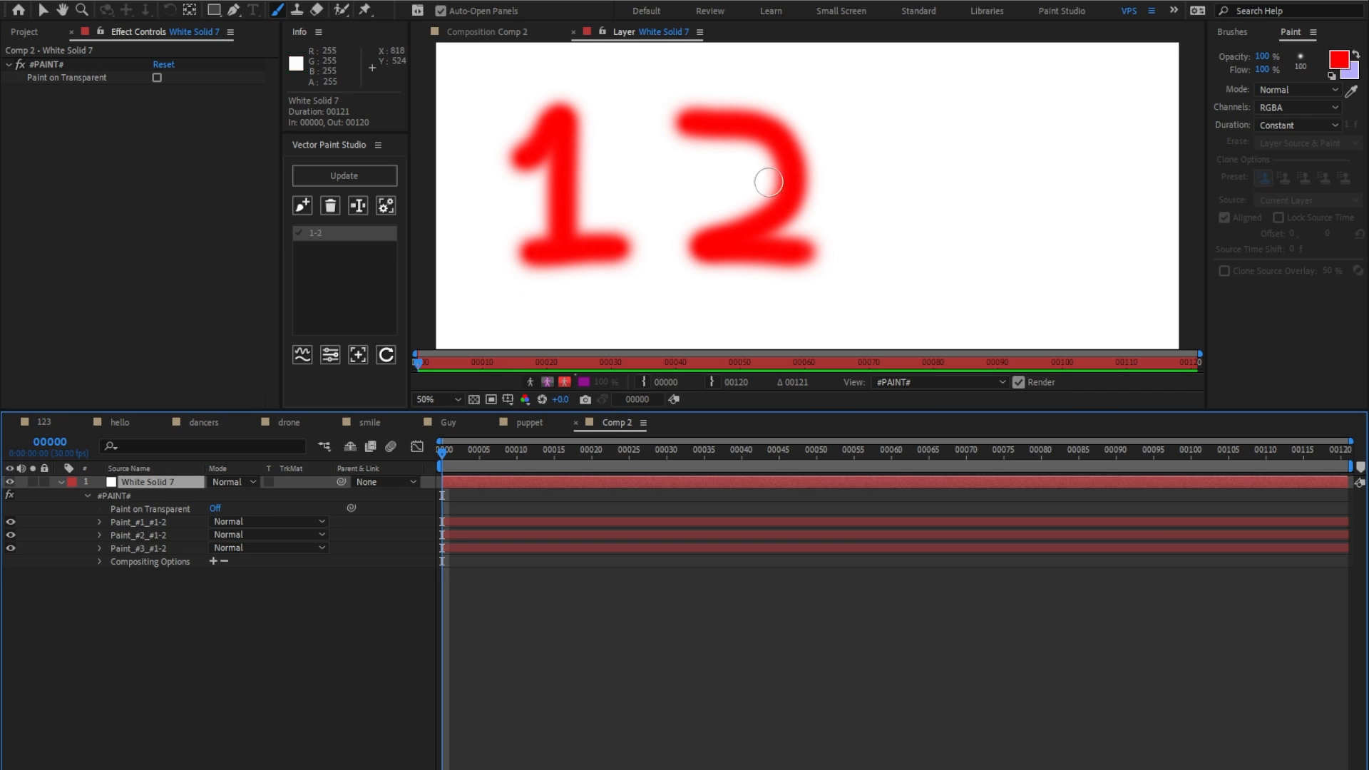
{"action": "mouse_move", "coordinate": [900, 111]}
{"action": "left_mouse_down"}
{"action": "mouse_move", "coordinate": [970, 148]}
{"action": "mouse_move", "coordinate": [905, 184]}
{"action": "mouse_move", "coordinate": [959, 187]}
{"action": "mouse_move", "coordinate": [953, 233]}
{"action": "mouse_move", "coordinate": [900, 250]}
{"action": "left_mouse_up"}
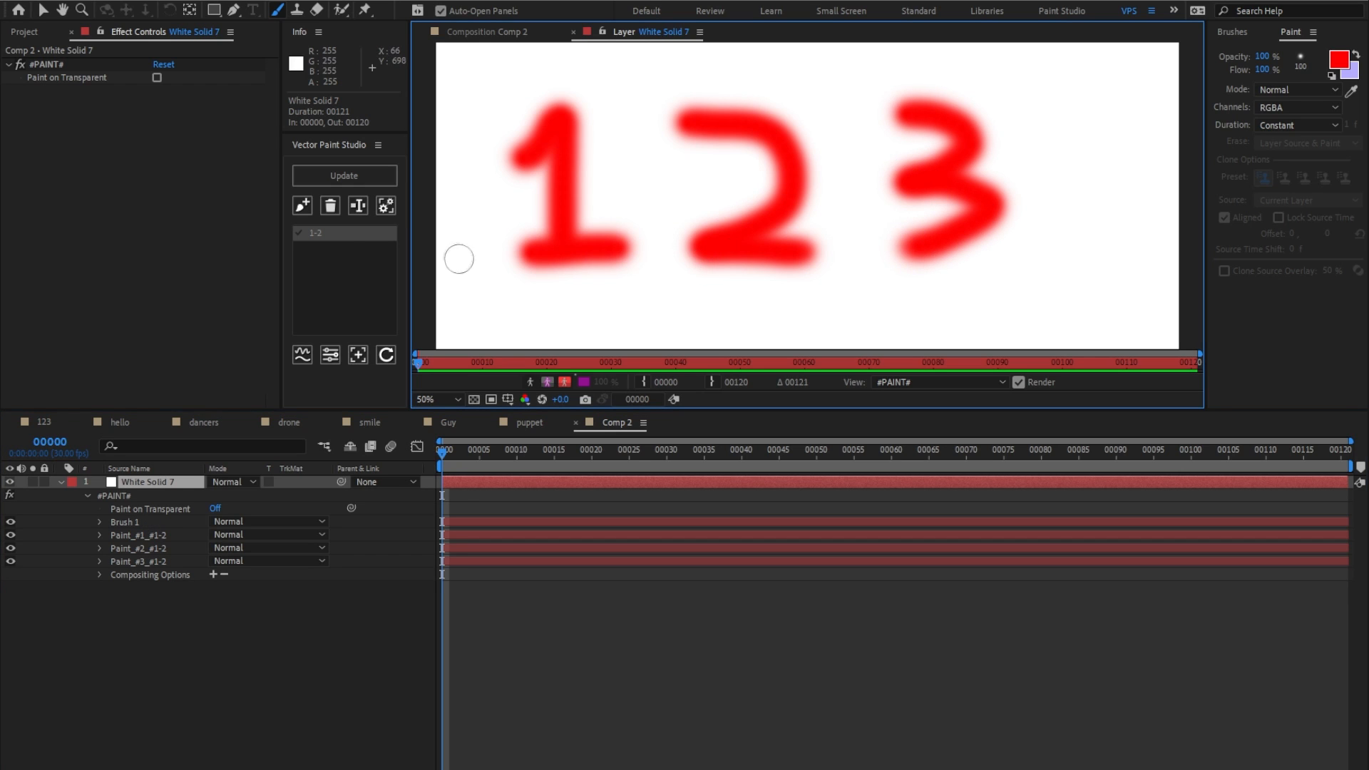
Add the new Brush 1 stroke of the digit 3 to the existing 1-2 group.
{"action": "left_click", "coordinate": [123, 522]}
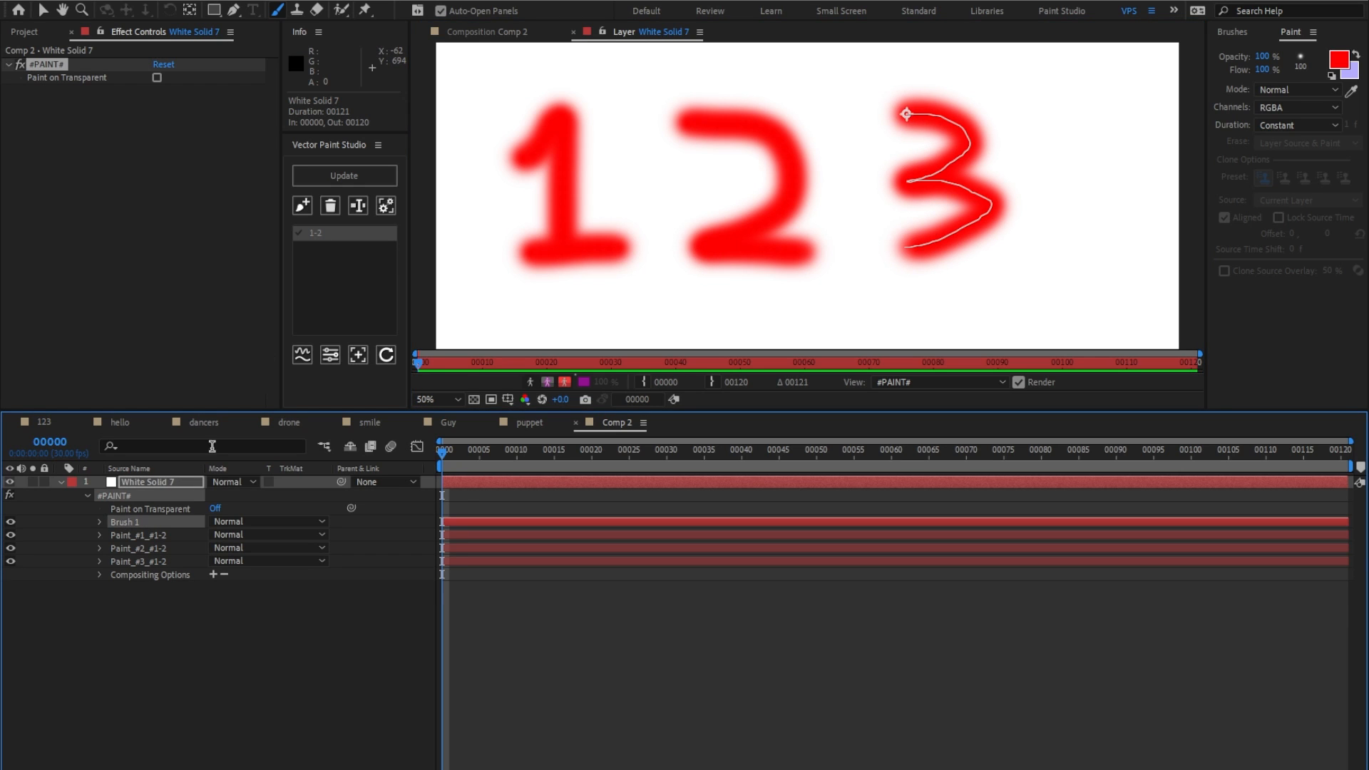
{"action": "left_click", "coordinate": [306, 207]}
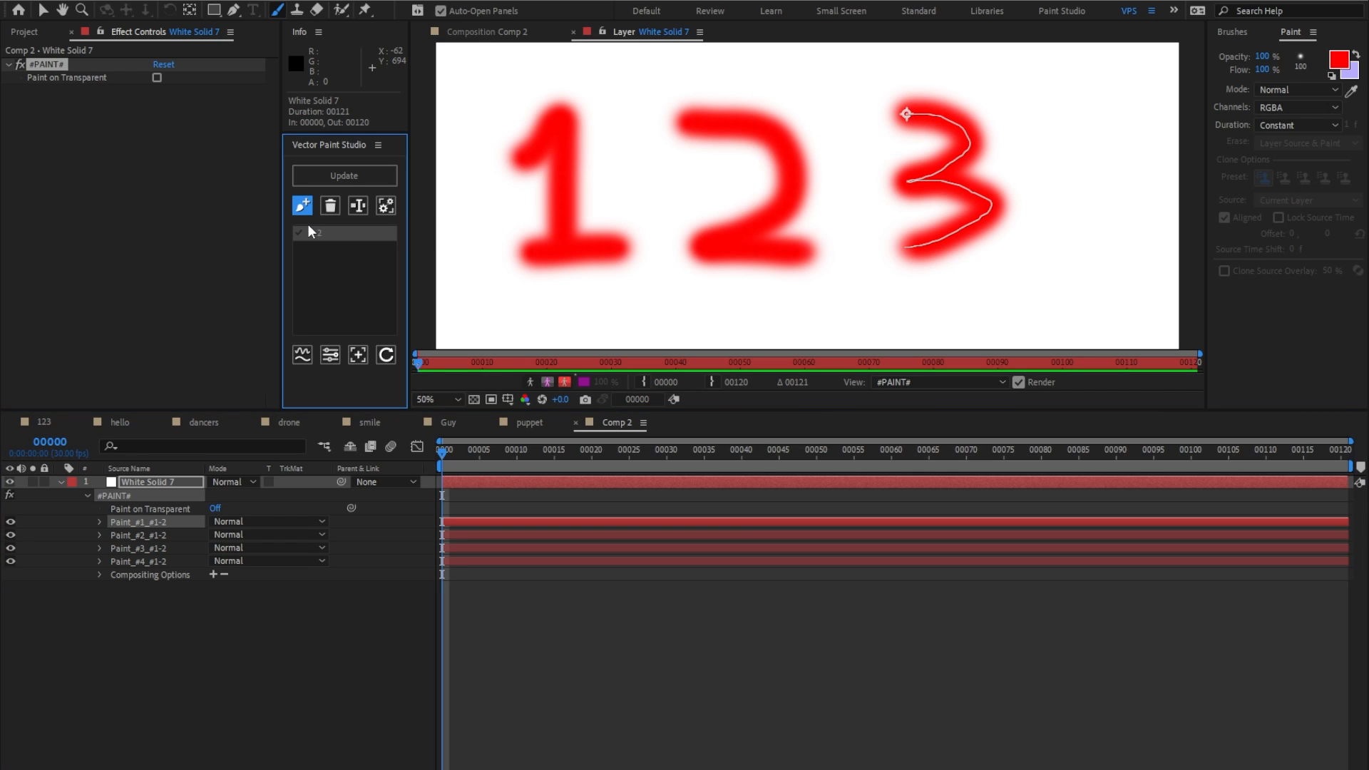
{"action": "left_click", "coordinate": [300, 230]}
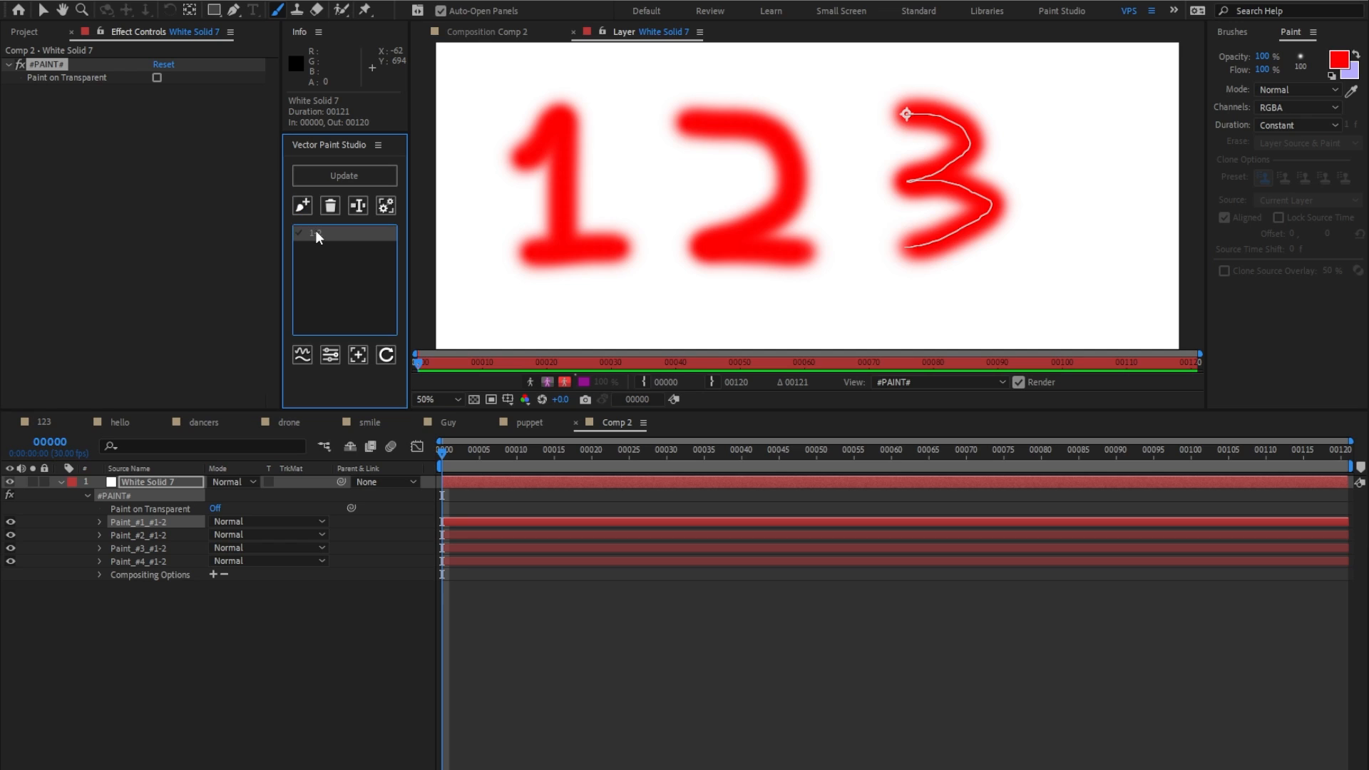
Undo adding the digit 3 stroke to the 1-2 group and update the Vector Paint Studio group list.
{"action": "left_click", "coordinate": [316, 229]}
{"action": "left_click", "coordinate": [44, 2]}
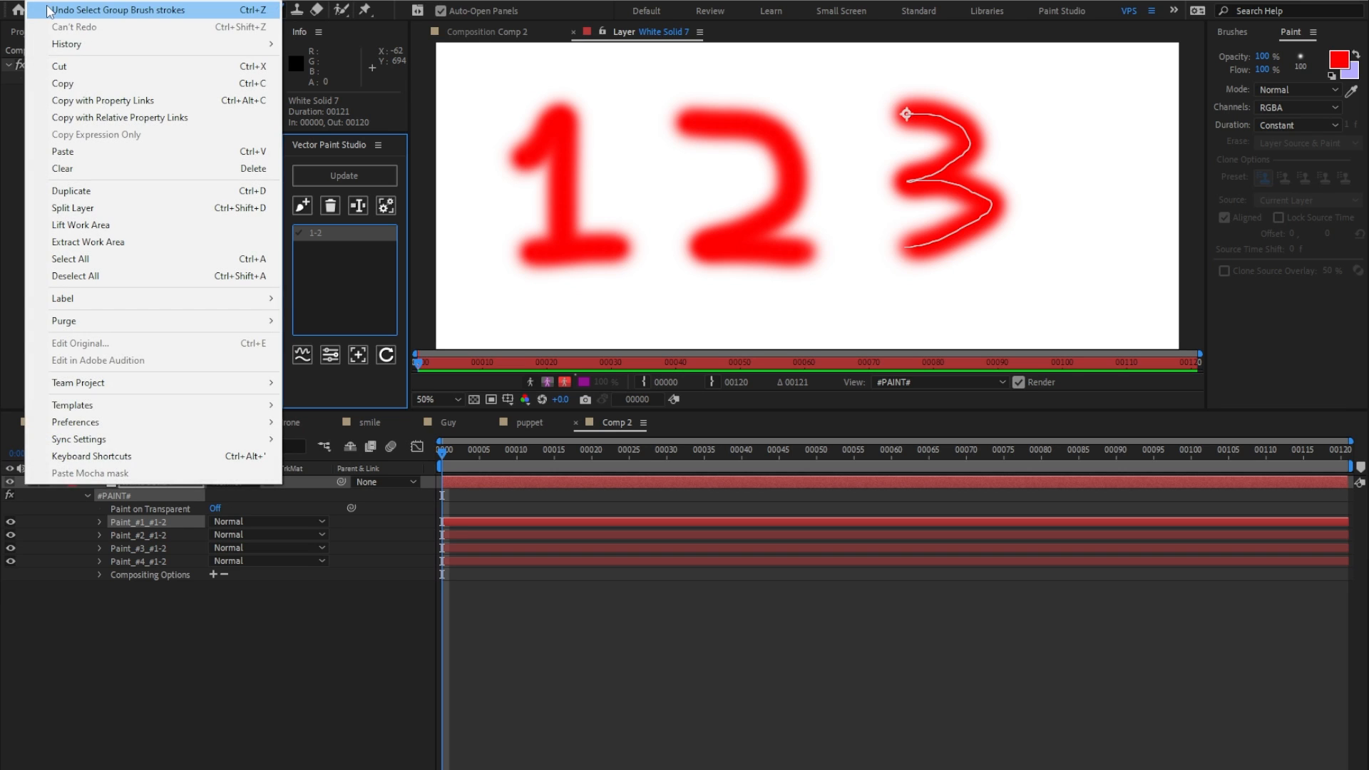
{"action": "left_click", "coordinate": [50, 10]}
{"action": "left_click", "coordinate": [44, 2]}
{"action": "left_click", "coordinate": [50, 10]}
{"action": "left_click", "coordinate": [44, 2]}
{"action": "left_click", "coordinate": [50, 10]}
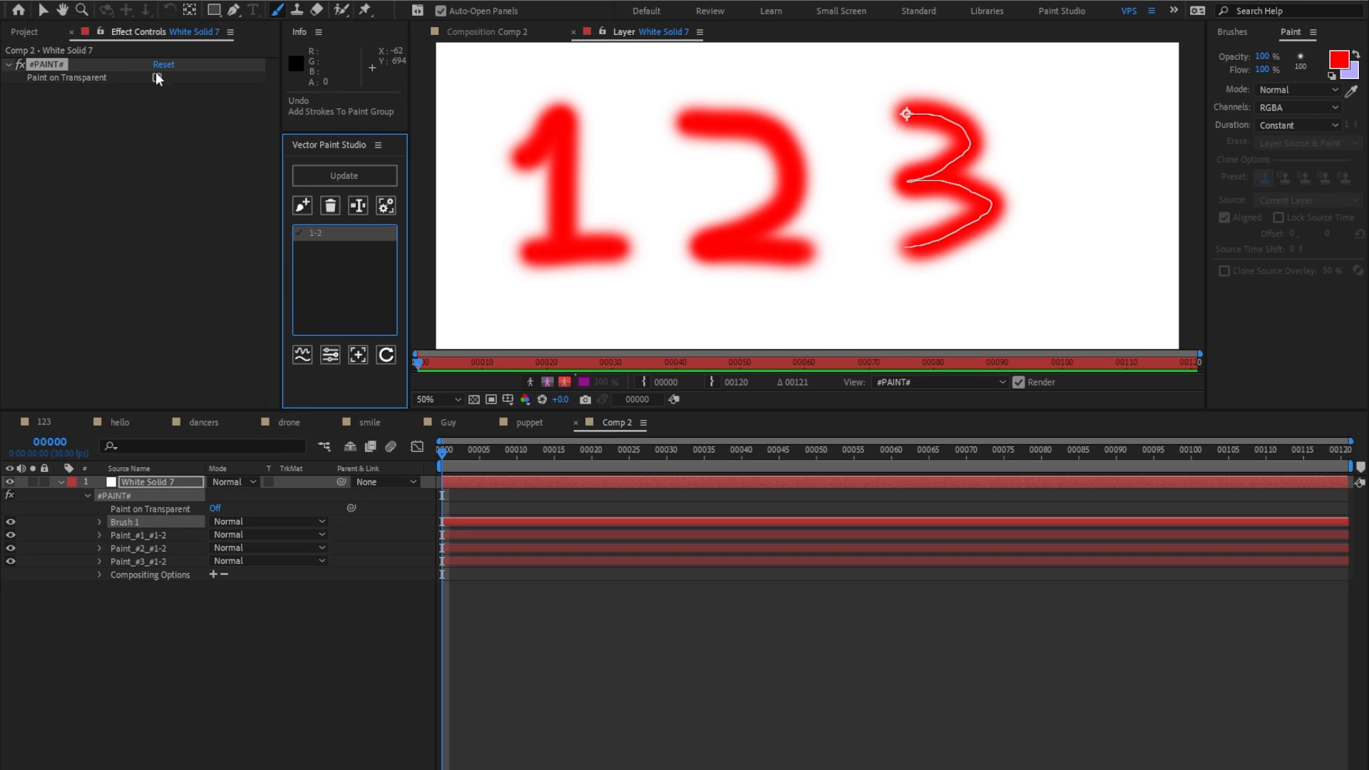
{"action": "left_click", "coordinate": [332, 172]}
Check which strokes belong to the 1-2 group by selecting it, hiding and showing it again, and deselecting it.
{"action": "left_click", "coordinate": [315, 231]}
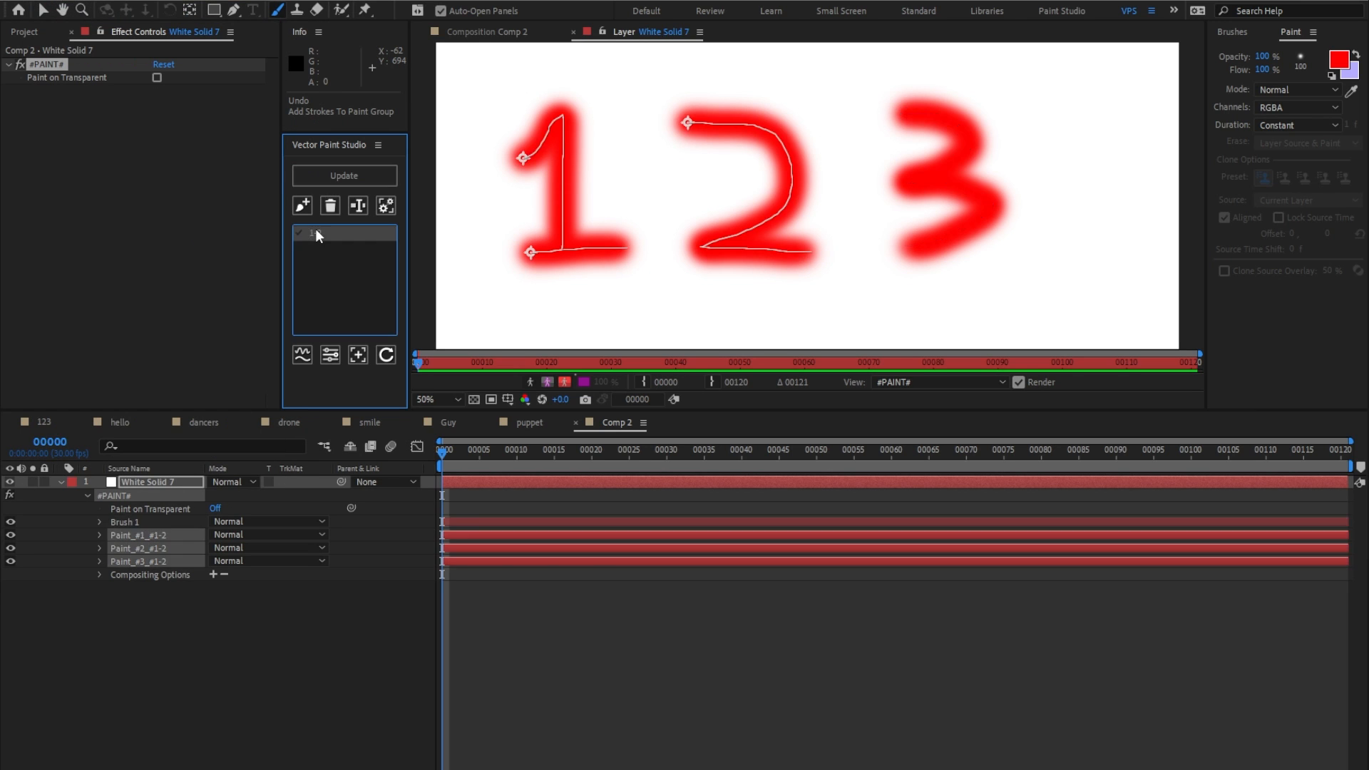
{"action": "left_click", "coordinate": [316, 232]}
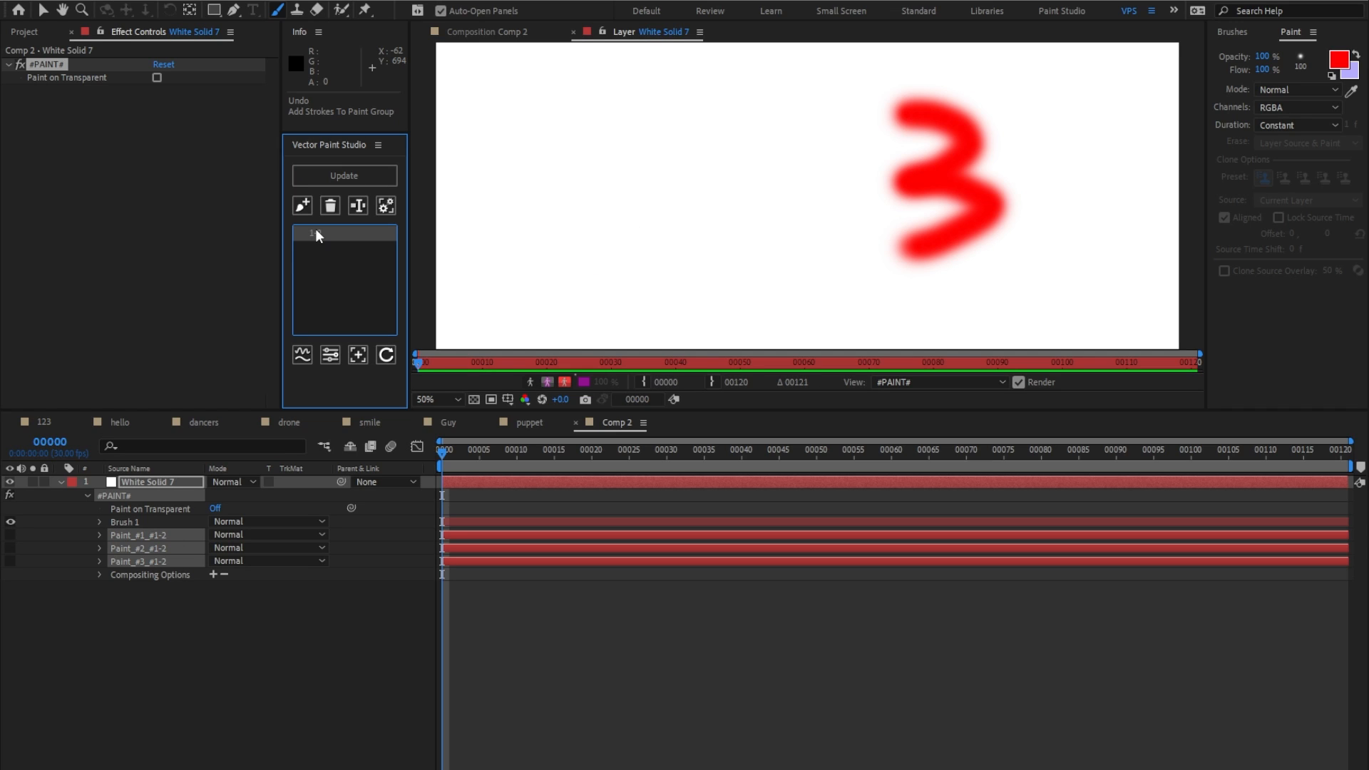
{"action": "left_click", "coordinate": [316, 232]}
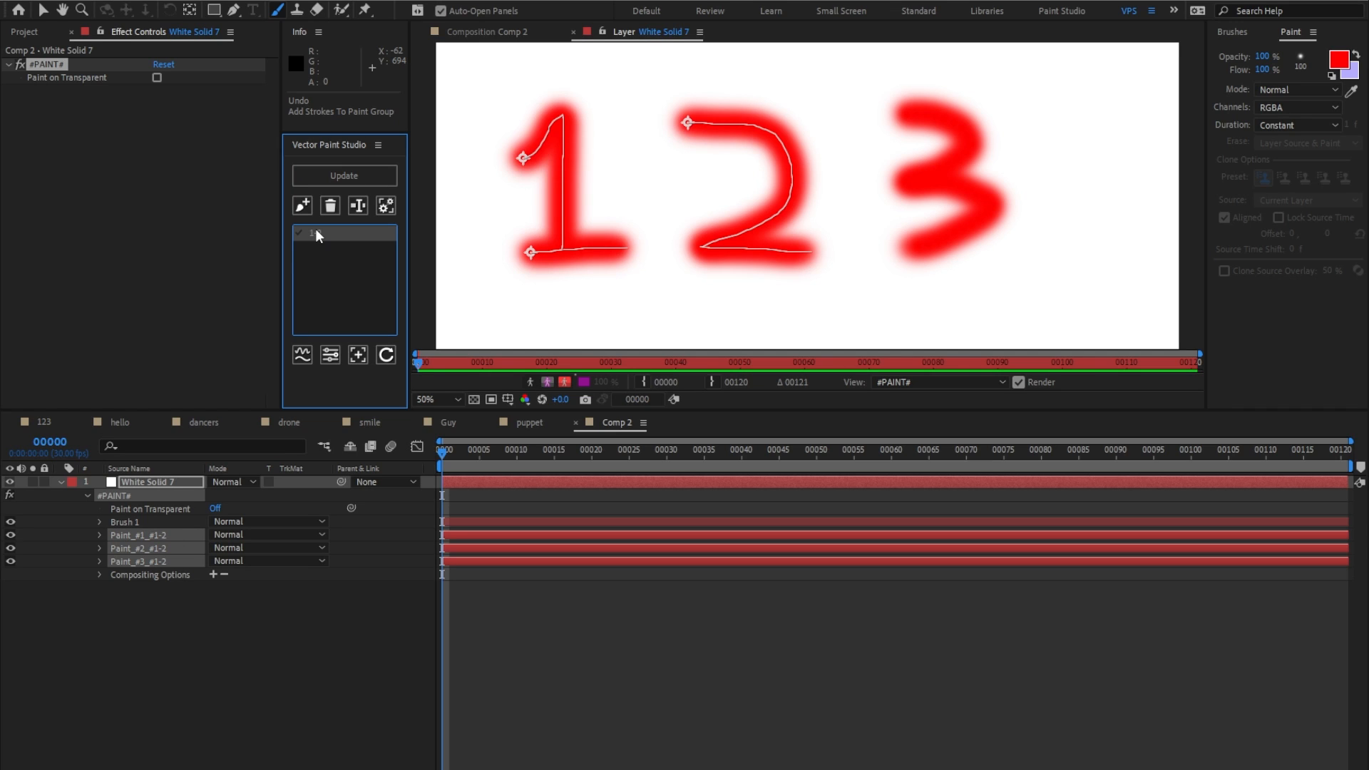
{"action": "left_click", "coordinate": [340, 259]}
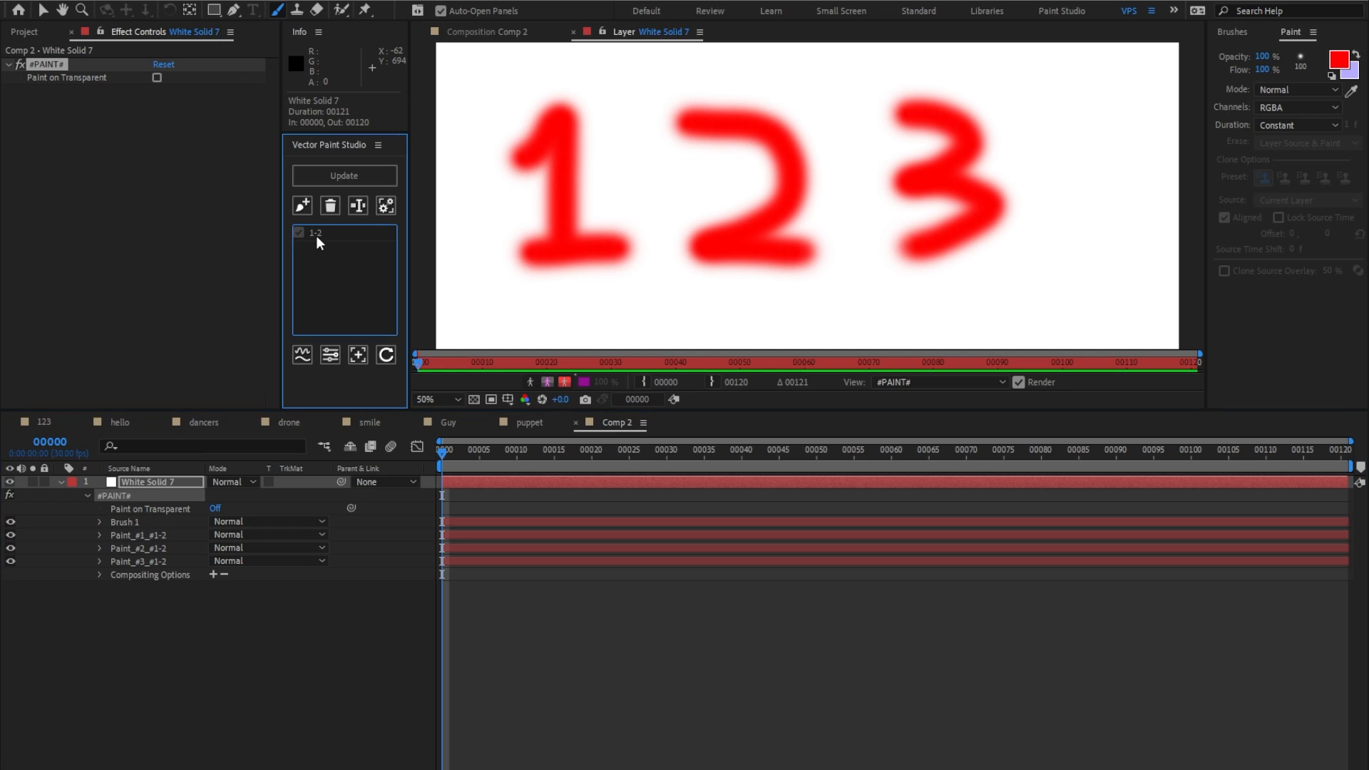
Group the Brush 1 stroke of the digit 3 into a new group named 3 and hide that group.
{"action": "left_click", "coordinate": [136, 522]}
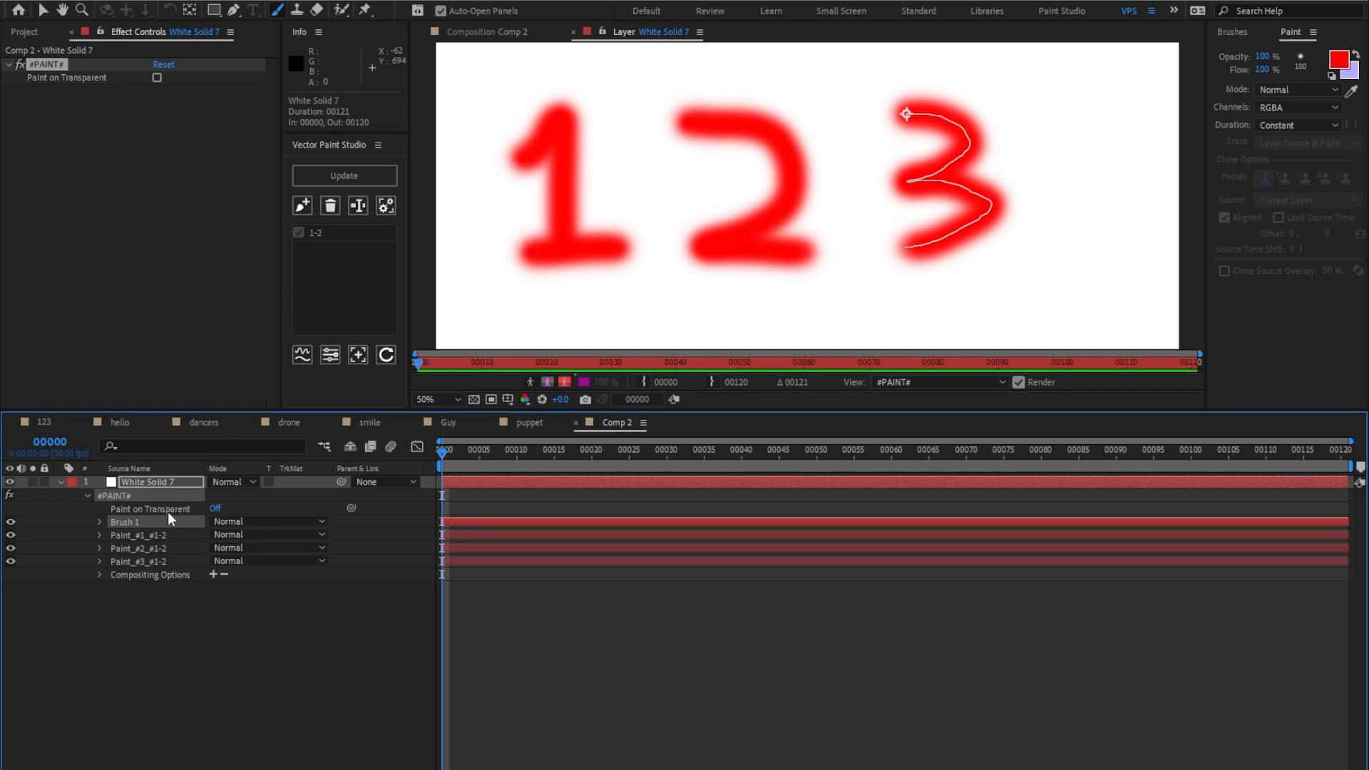
{"action": "left_click", "coordinate": [304, 208]}
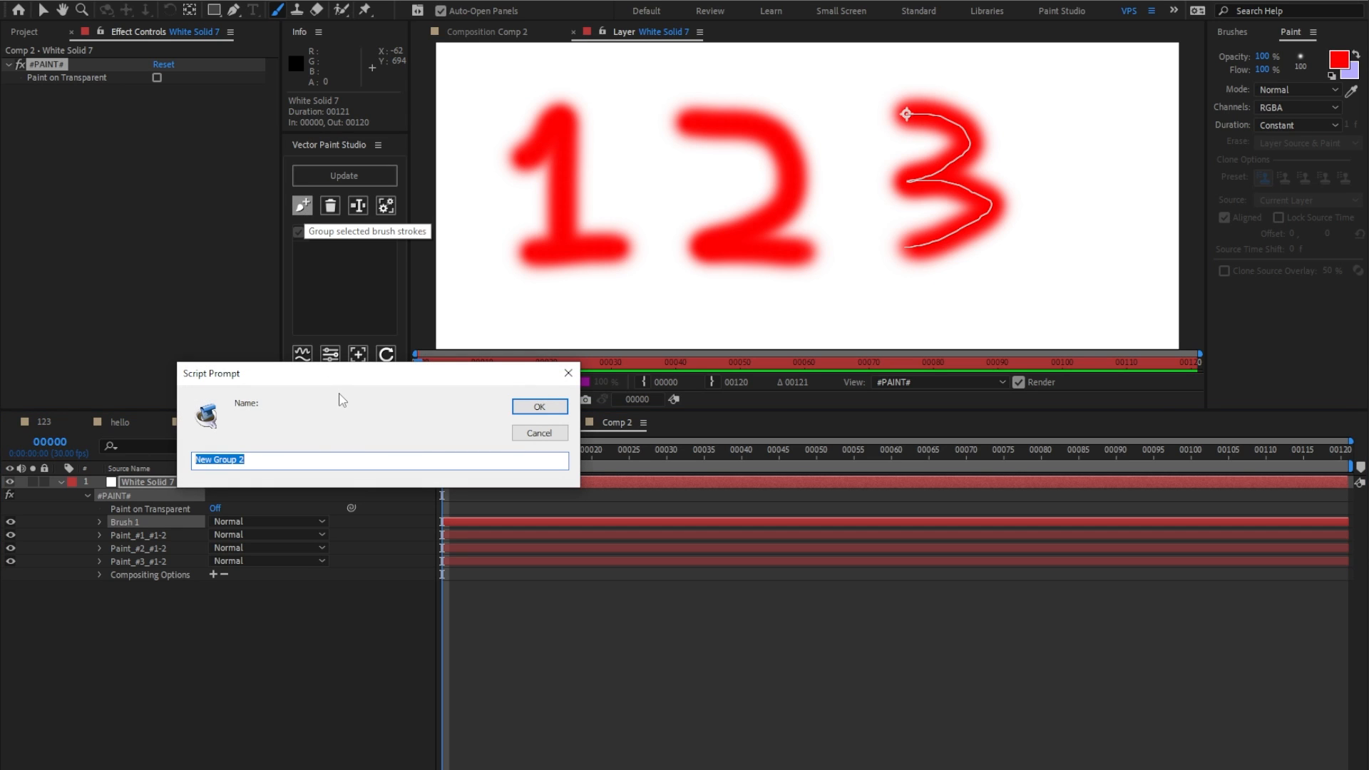
{"action": "type", "text": "3"}
{"action": "key", "text": "Return"}
{"action": "left_click", "coordinate": [306, 237]}
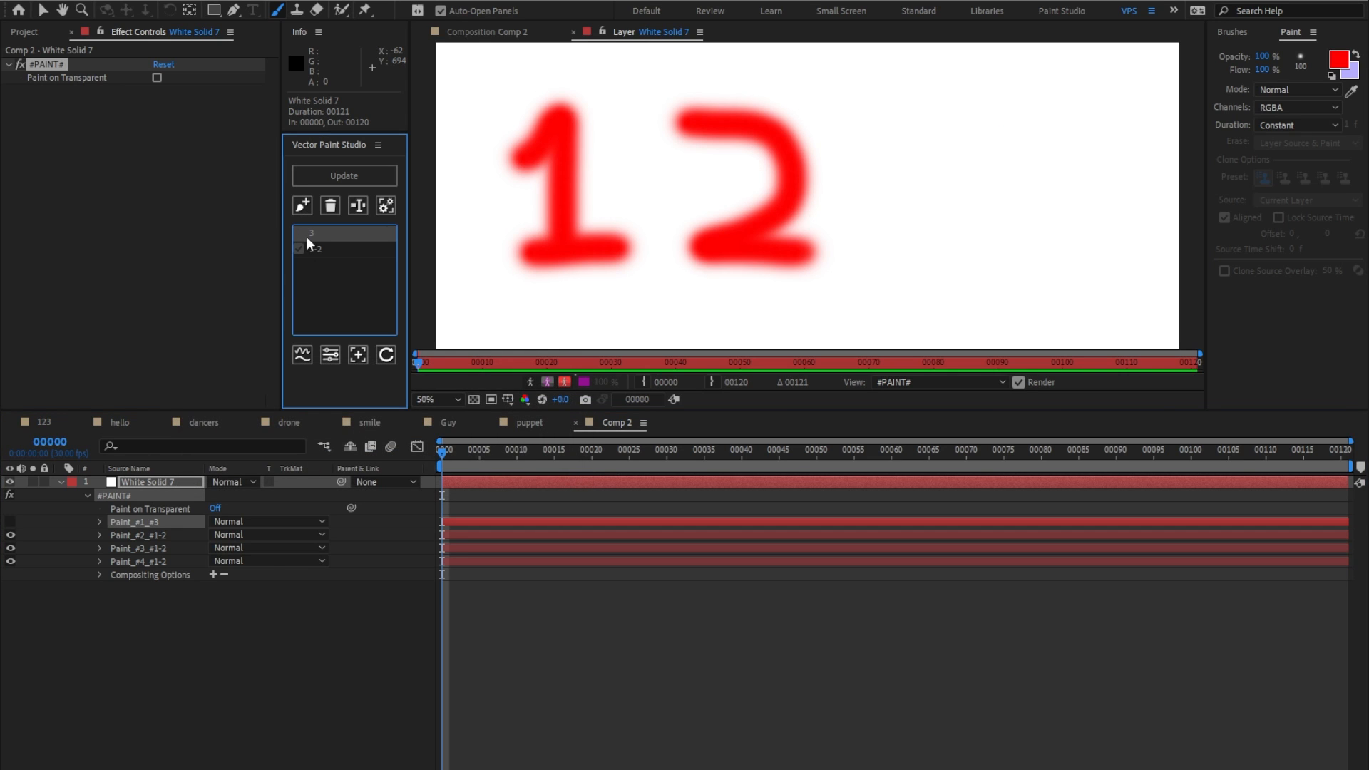